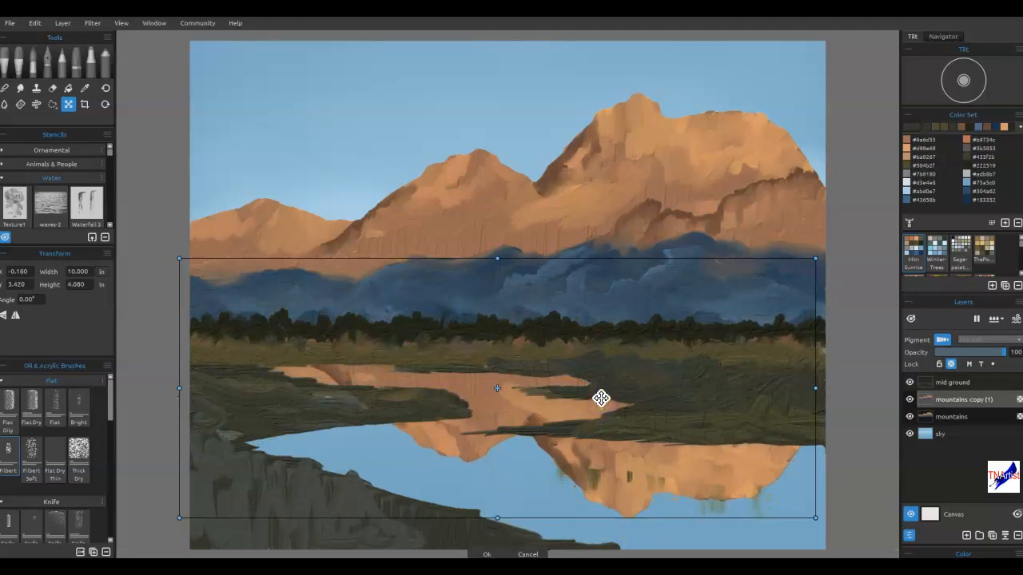
# Apply the transform to the mirrored mountain reflection and move the mountains copy (1) layer below the mountains layer
pyautogui.press('Return')
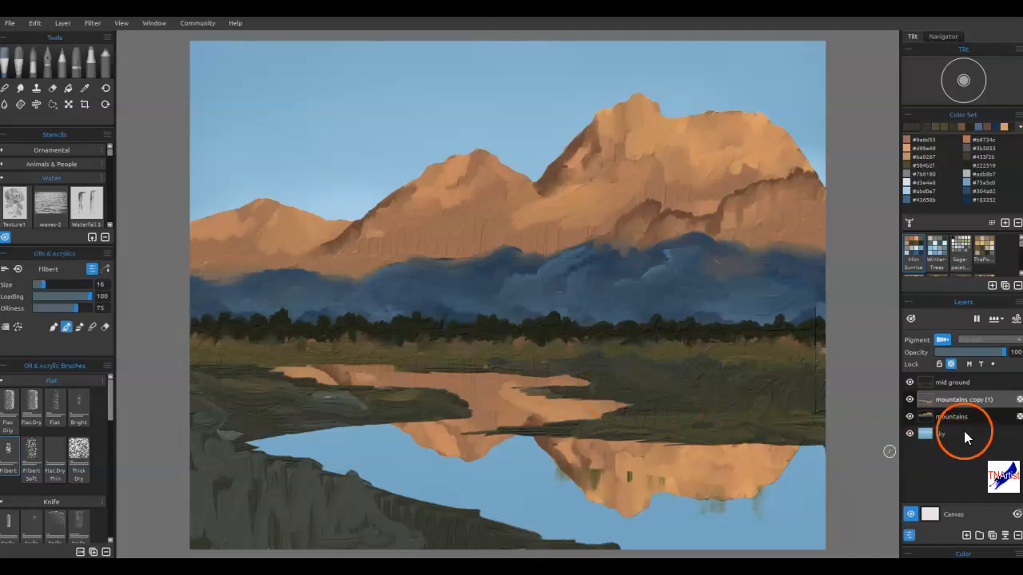
pyautogui.moveTo(949, 405); pyautogui.dragTo(948, 423)
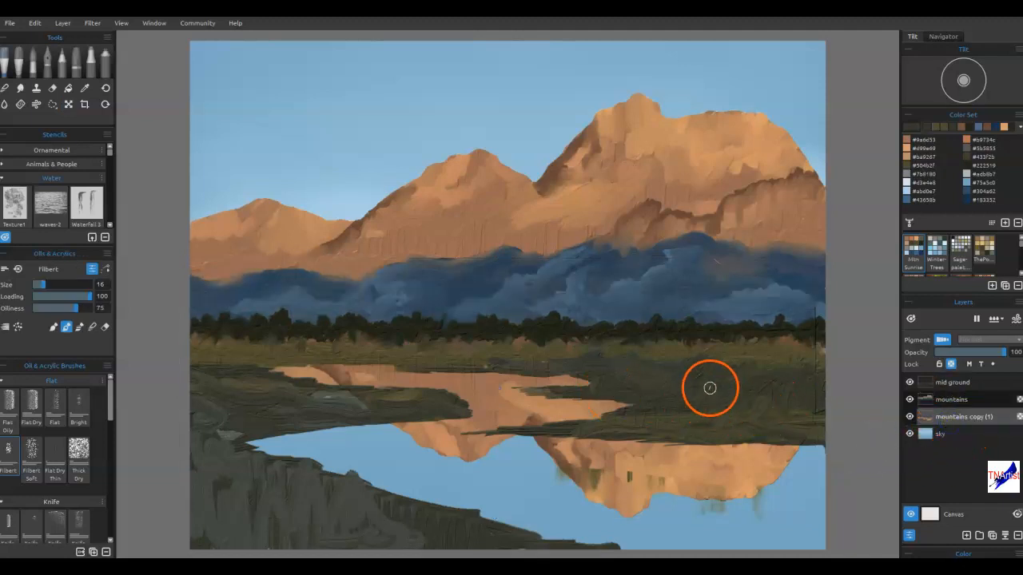
# Blend the lower edge of the mountain reflection with the Hard blend brush at size 18
pyautogui.click(6, 89)
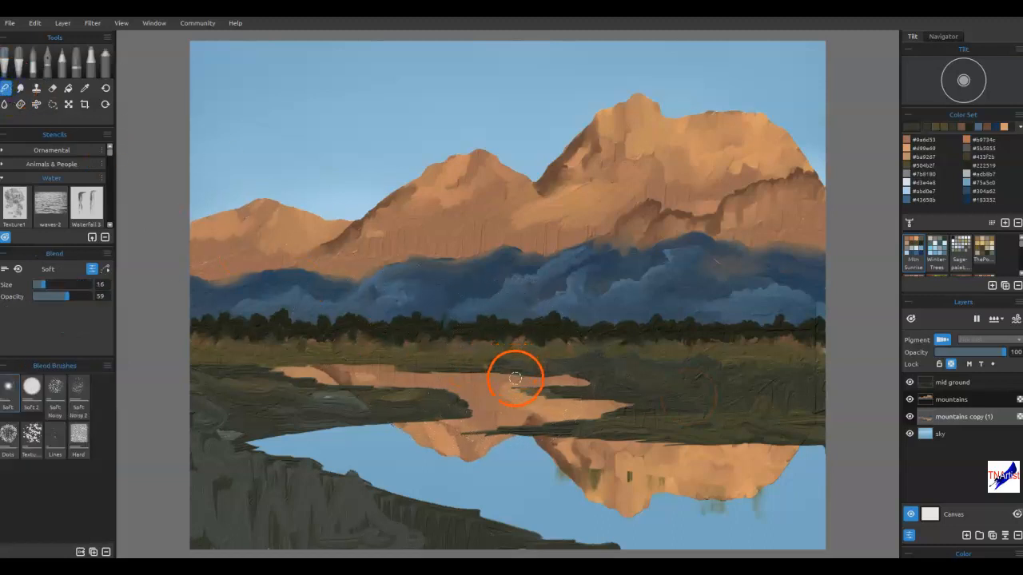
pyautogui.click(79, 434)
pyautogui.press('[')
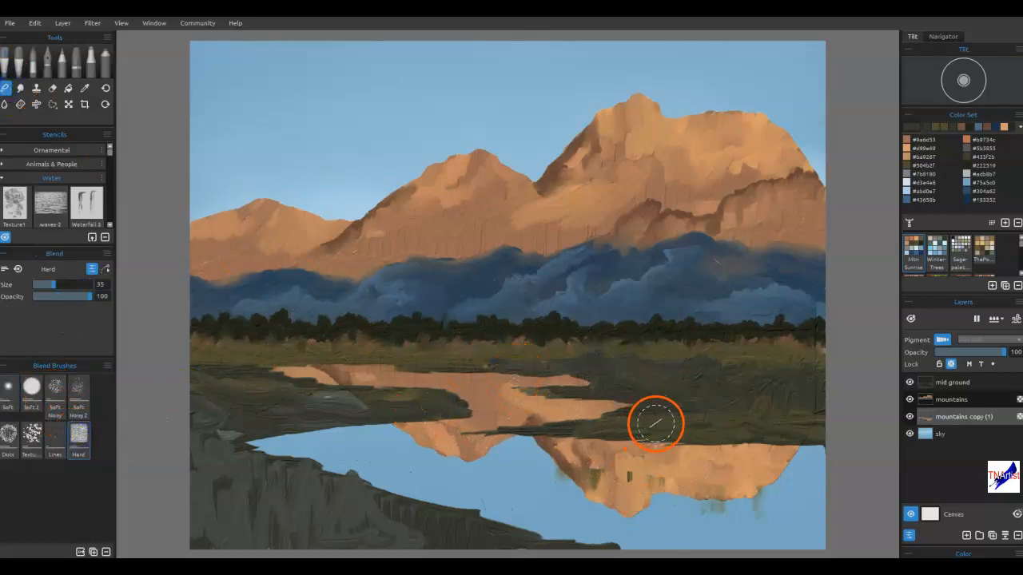
pyautogui.moveTo(732, 502)
pyautogui.mouseDown()
pyautogui.moveTo(742, 479)
pyautogui.moveTo(769, 519)
pyautogui.moveTo(776, 503)
pyautogui.mouseUp()
pyautogui.hotkey('ctrl', 'z')
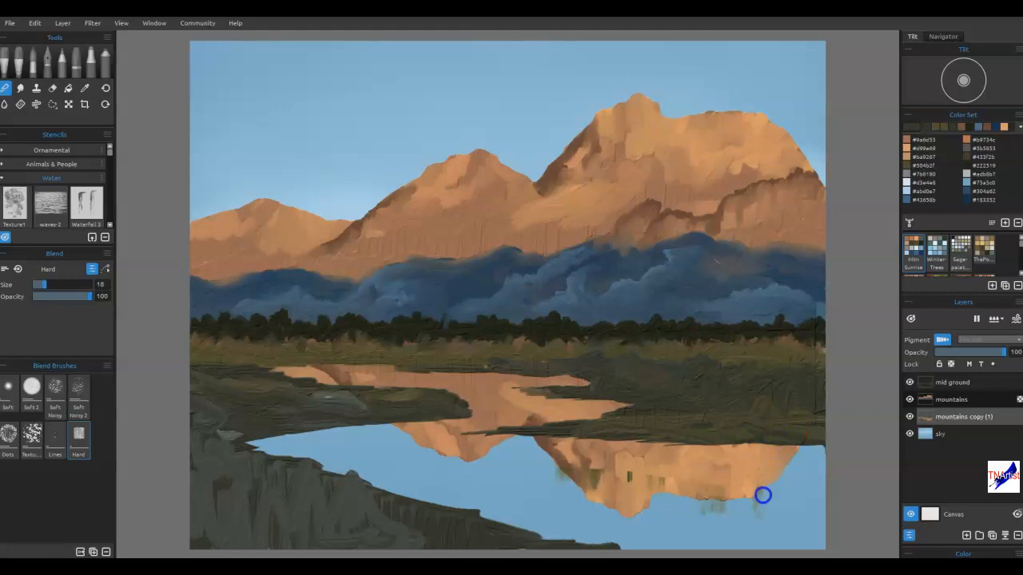
pyautogui.moveTo(749, 490)
pyautogui.mouseDown()
pyautogui.moveTo(754, 520)
pyautogui.moveTo(739, 526)
pyautogui.mouseUp()
pyautogui.moveTo(716, 468); pyautogui.dragTo(707, 523)
pyautogui.moveTo(690, 442)
pyautogui.mouseDown()
pyautogui.moveTo(671, 516)
pyautogui.moveTo(655, 487)
pyautogui.moveTo(639, 514)
pyautogui.mouseUp()
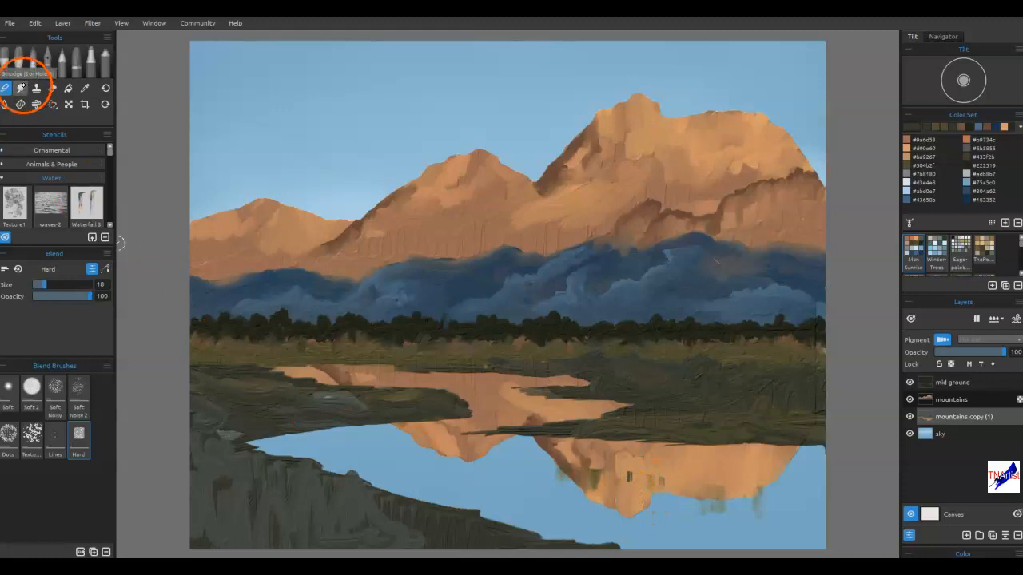
# Soften the large mountain reflection's lower edge with short vertical strokes, using the Filbert oil brush in blend mode at size 16
pyautogui.click(6, 62)
pyautogui.click(93, 327)
pyautogui.moveTo(604, 502); pyautogui.dragTo(604, 524)
pyautogui.hotkey('ctrl', 'z')
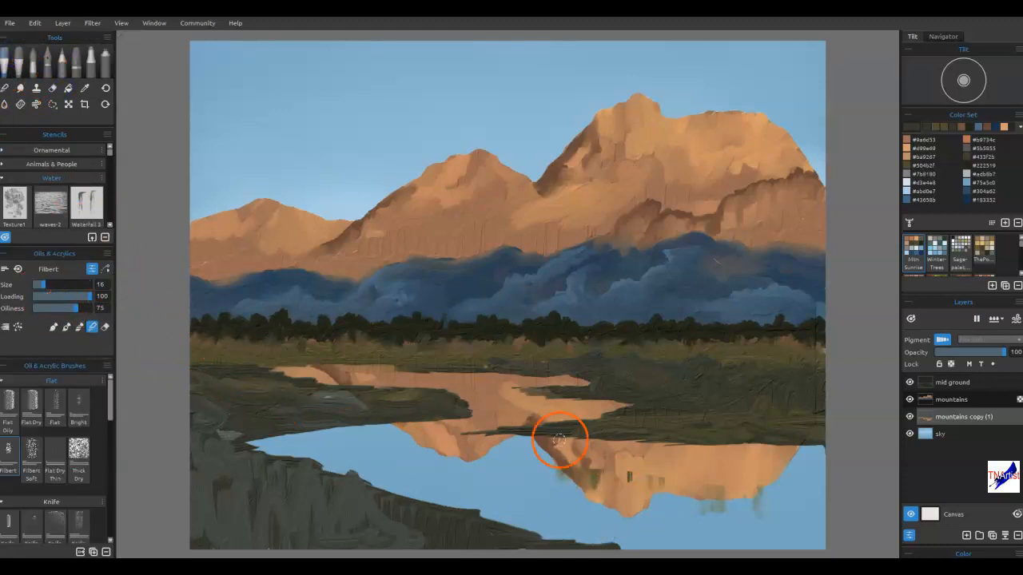
pyautogui.moveTo(692, 486); pyautogui.dragTo(694, 505)
pyautogui.moveTo(717, 473); pyautogui.dragTo(728, 505)
pyautogui.moveTo(751, 462); pyautogui.dragTo(763, 492)
pyautogui.moveTo(793, 438); pyautogui.dragTo(800, 476)
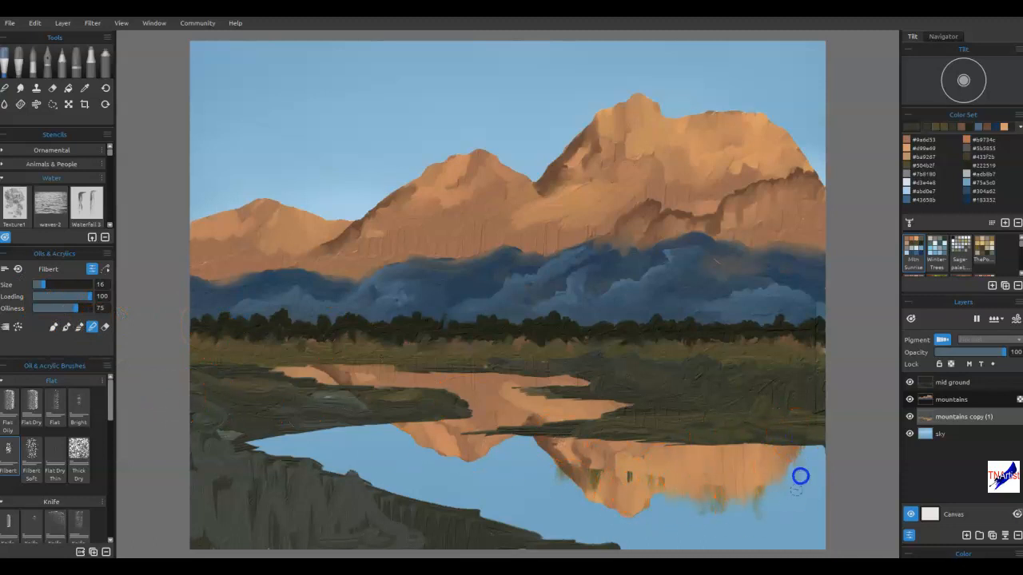
# Pull vertical blending strokes through the smaller peak's reflection, the upper river channel and the reflection's outer right end
pyautogui.moveTo(595, 406); pyautogui.dragTo(591, 444)
pyautogui.moveTo(572, 403)
pyautogui.mouseDown()
pyautogui.moveTo(559, 471)
pyautogui.moveTo(541, 454)
pyautogui.mouseUp()
pyautogui.moveTo(527, 399); pyautogui.dragTo(490, 447)
pyautogui.moveTo(491, 406); pyautogui.dragTo(470, 469)
pyautogui.moveTo(456, 400); pyautogui.dragTo(448, 446)
pyautogui.moveTo(402, 417); pyautogui.dragTo(418, 461)
pyautogui.moveTo(439, 356); pyautogui.dragTo(447, 443)
pyautogui.moveTo(439, 369); pyautogui.dragTo(399, 429)
pyautogui.moveTo(387, 373); pyautogui.dragTo(376, 412)
pyautogui.moveTo(368, 377); pyautogui.dragTo(348, 416)
pyautogui.moveTo(299, 356); pyautogui.dragTo(286, 373)
pyautogui.moveTo(776, 438)
pyautogui.mouseDown()
pyautogui.moveTo(777, 482)
pyautogui.moveTo(781, 473)
pyautogui.moveTo(765, 493)
pyautogui.moveTo(805, 464)
pyautogui.moveTo(784, 475)
pyautogui.moveTo(816, 461)
pyautogui.moveTo(815, 471)
pyautogui.moveTo(827, 441)
pyautogui.moveTo(815, 464)
pyautogui.moveTo(829, 457)
pyautogui.moveTo(814, 463)
pyautogui.moveTo(824, 465)
pyautogui.moveTo(791, 487)
pyautogui.moveTo(817, 461)
pyautogui.mouseUp()
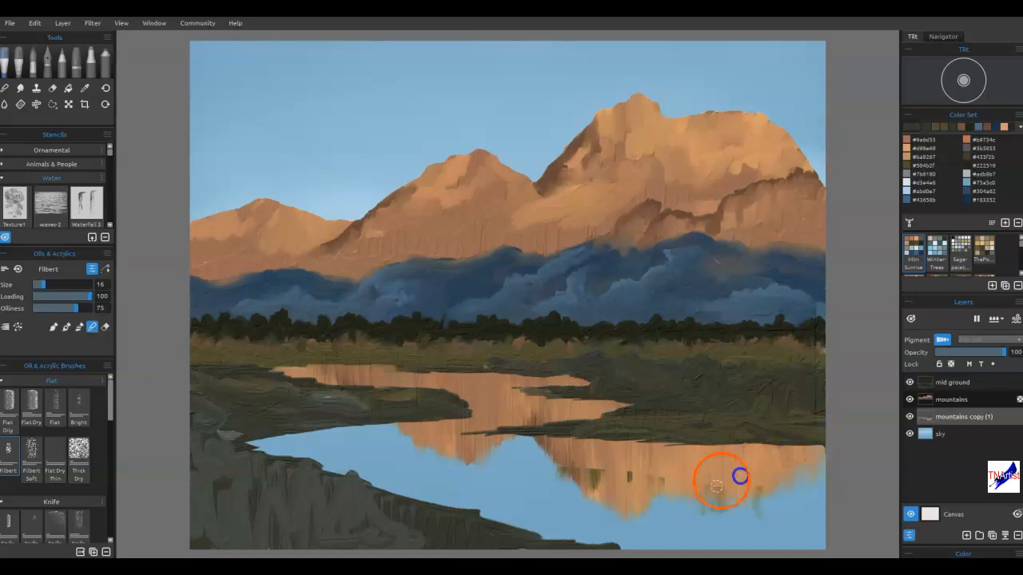
# Smooth the large mountain reflection's lower outline with more Filbert blending, and enlarge the brush to size 45
pyautogui.moveTo(661, 498)
pyautogui.mouseDown()
pyautogui.moveTo(643, 518)
pyautogui.moveTo(621, 491)
pyautogui.moveTo(629, 512)
pyautogui.moveTo(630, 468)
pyautogui.moveTo(640, 510)
pyautogui.moveTo(627, 517)
pyautogui.moveTo(644, 482)
pyautogui.mouseUp()
pyautogui.moveTo(591, 448)
pyautogui.mouseDown()
pyautogui.moveTo(527, 434)
pyautogui.moveTo(544, 445)
pyautogui.moveTo(555, 397)
pyautogui.moveTo(523, 457)
pyautogui.mouseUp()
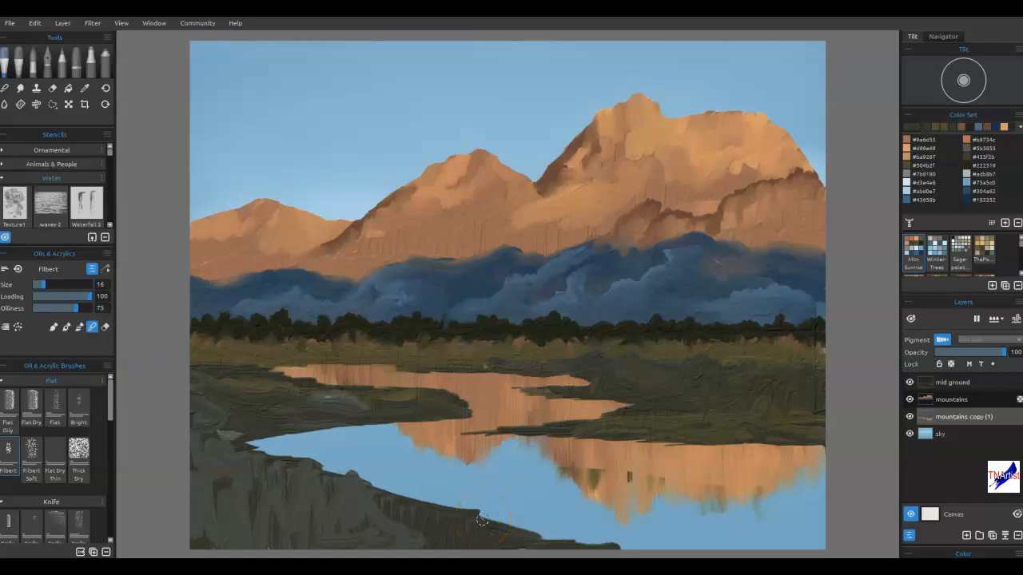
pyautogui.moveTo(690, 475)
pyautogui.mouseDown()
pyautogui.moveTo(731, 479)
pyautogui.moveTo(777, 465)
pyautogui.moveTo(788, 475)
pyautogui.moveTo(840, 459)
pyautogui.mouseUp()
pyautogui.press(']')
pyautogui.moveTo(729, 468); pyautogui.dragTo(785, 465)
pyautogui.click(751, 470)
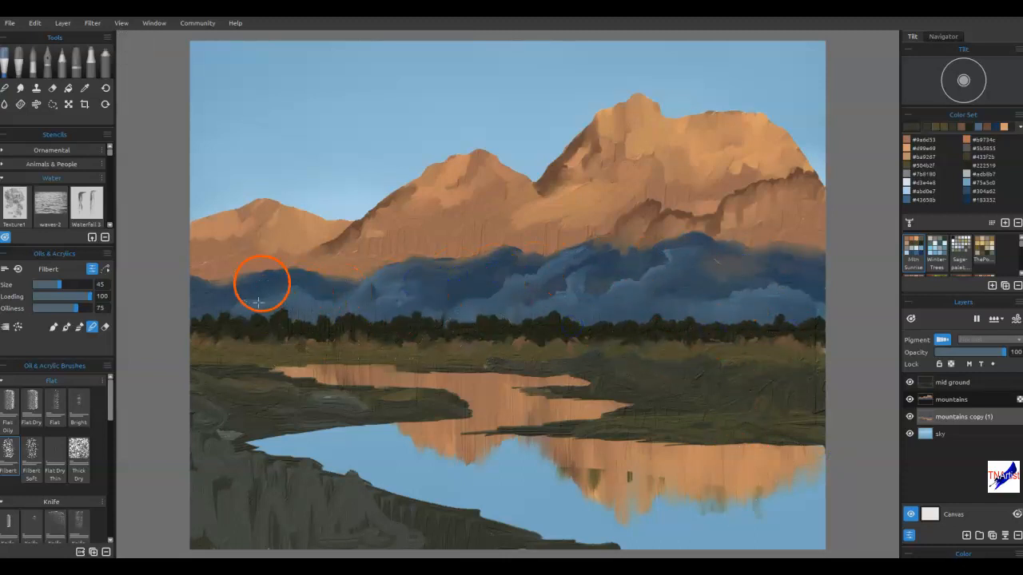
pyautogui.press('l')
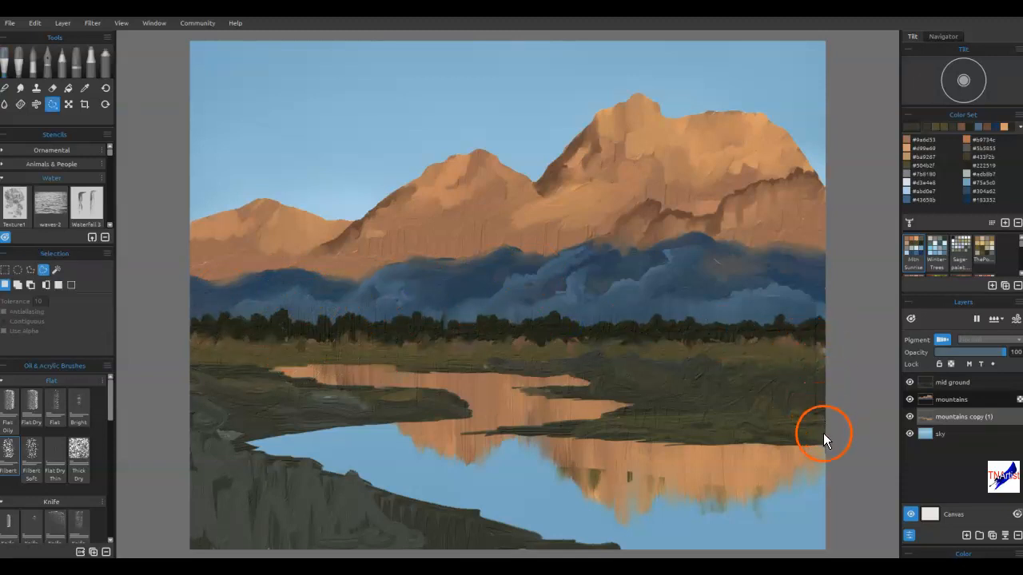
pyautogui.moveTo(823, 349)
pyautogui.mouseDown()
pyautogui.moveTo(482, 343)
pyautogui.moveTo(525, 72)
pyautogui.moveTo(884, 280)
pyautogui.mouseUp()
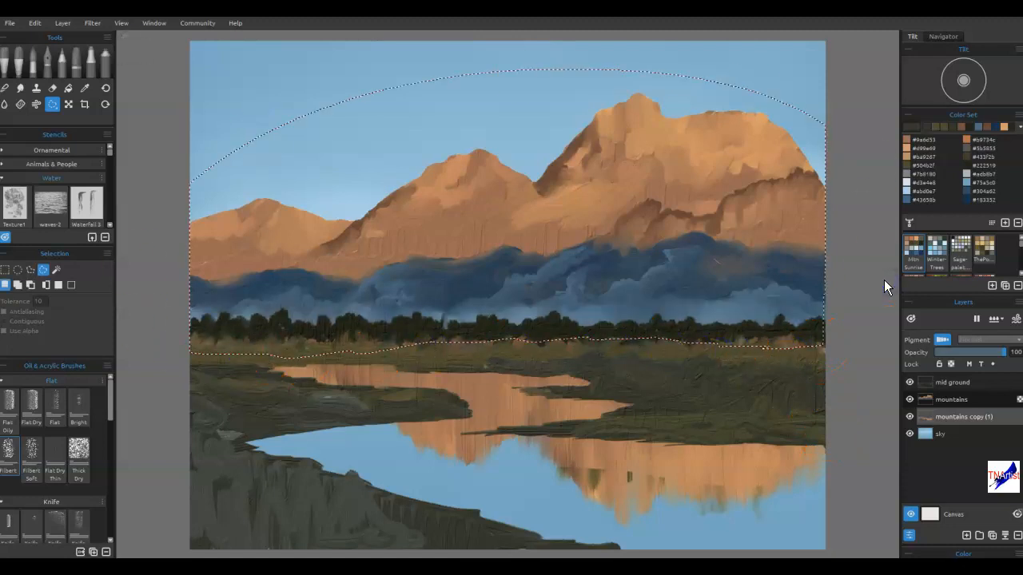
pyautogui.hotkey('ctrl', 'd')
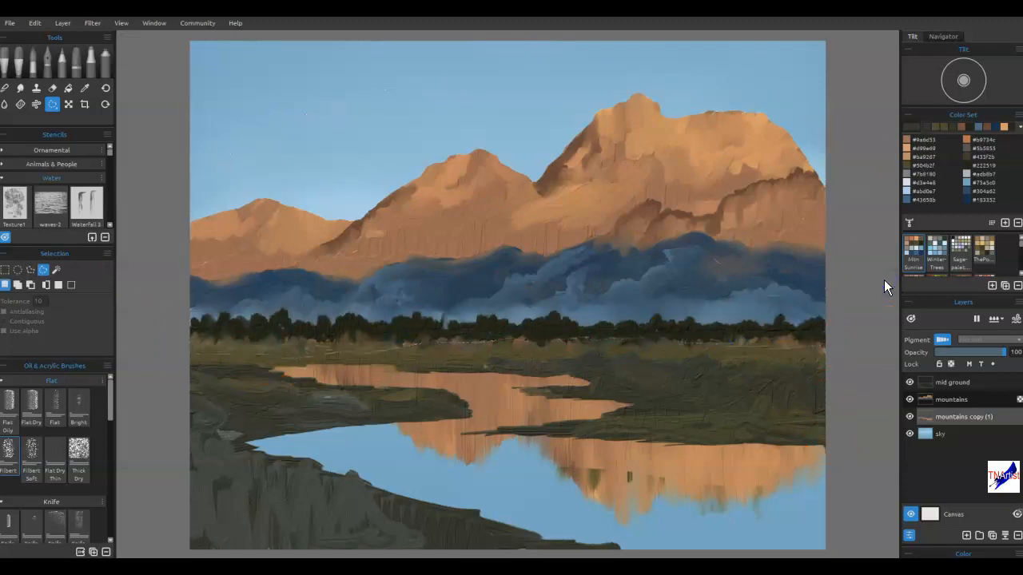
# Blend the mountain reflection along the river channel and lower water on the mountains copy (1) layer, using the Hard blend brush at size 18
pyautogui.press('n')
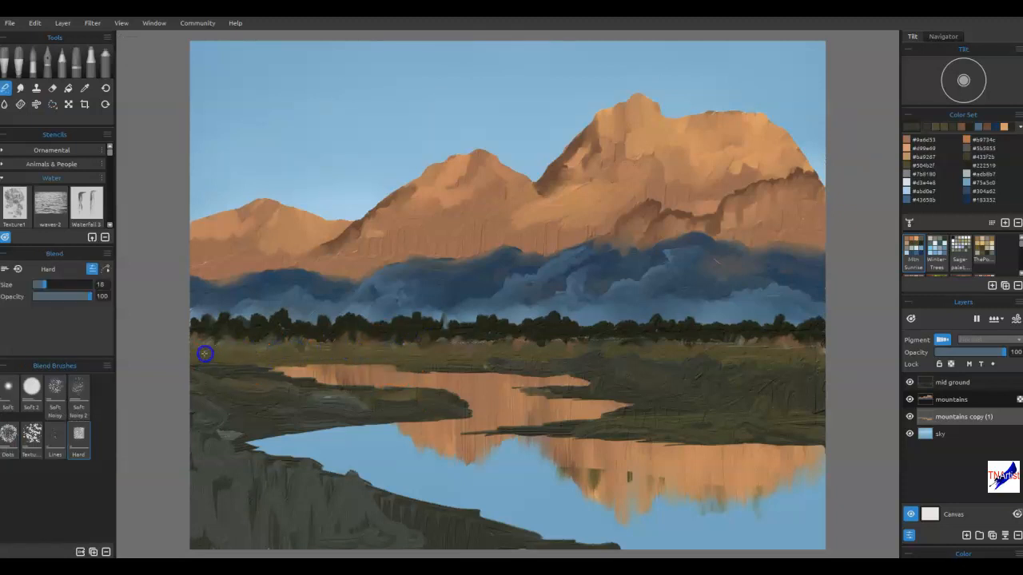
pyautogui.moveTo(485, 348)
pyautogui.mouseDown()
pyautogui.moveTo(516, 354)
pyautogui.moveTo(588, 334)
pyautogui.moveTo(615, 348)
pyautogui.moveTo(662, 339)
pyautogui.moveTo(704, 353)
pyautogui.moveTo(828, 342)
pyautogui.moveTo(686, 371)
pyautogui.moveTo(666, 355)
pyautogui.moveTo(755, 389)
pyautogui.moveTo(669, 424)
pyautogui.moveTo(720, 423)
pyautogui.mouseUp()
pyautogui.moveTo(480, 380)
pyautogui.mouseDown()
pyautogui.moveTo(466, 445)
pyautogui.moveTo(481, 478)
pyautogui.mouseUp()
pyautogui.moveTo(563, 389); pyautogui.dragTo(579, 488)
pyautogui.moveTo(676, 490)
pyautogui.mouseDown()
pyautogui.moveTo(729, 418)
pyautogui.moveTo(791, 484)
pyautogui.mouseUp()
pyautogui.moveTo(464, 477); pyautogui.dragTo(436, 387)
pyautogui.click(395, 424)
pyautogui.moveTo(350, 359)
pyautogui.mouseDown()
pyautogui.moveTo(304, 389)
pyautogui.moveTo(246, 396)
pyautogui.mouseUp()
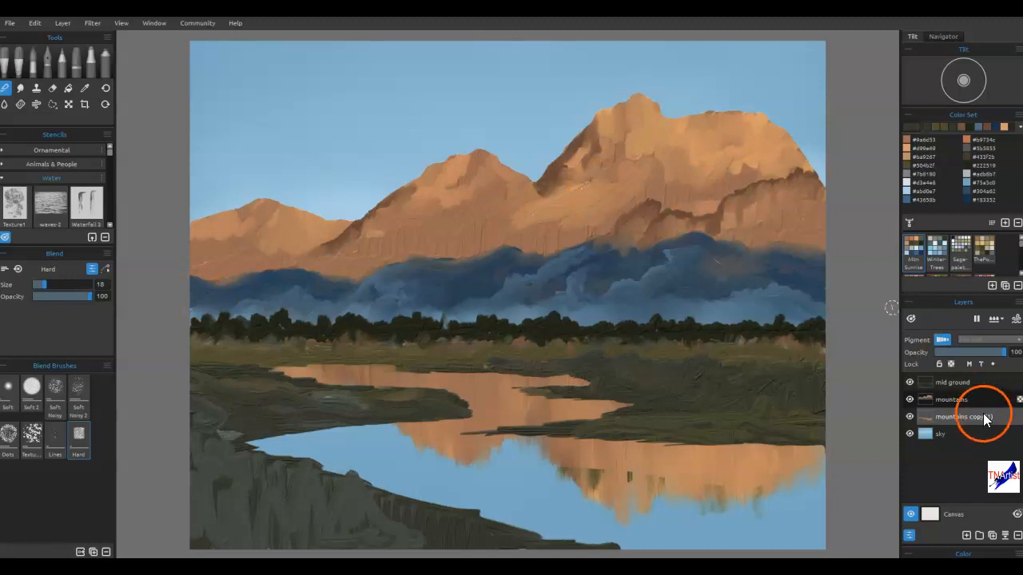
# Check the mid ground layer by toggling its visibility, and add a new layer above it
pyautogui.click(966, 382)
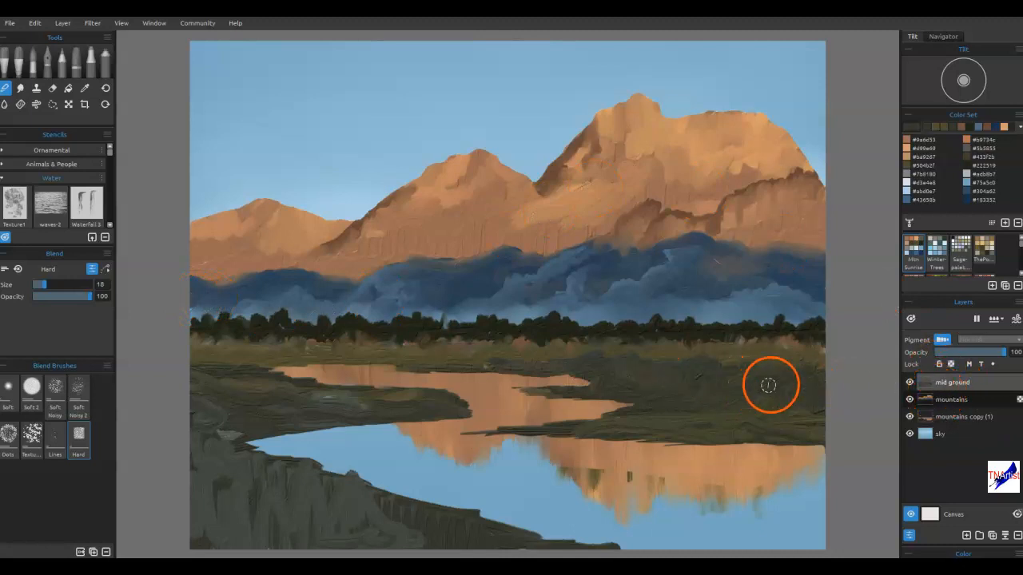
pyautogui.click(910, 383)
pyautogui.click(909, 383)
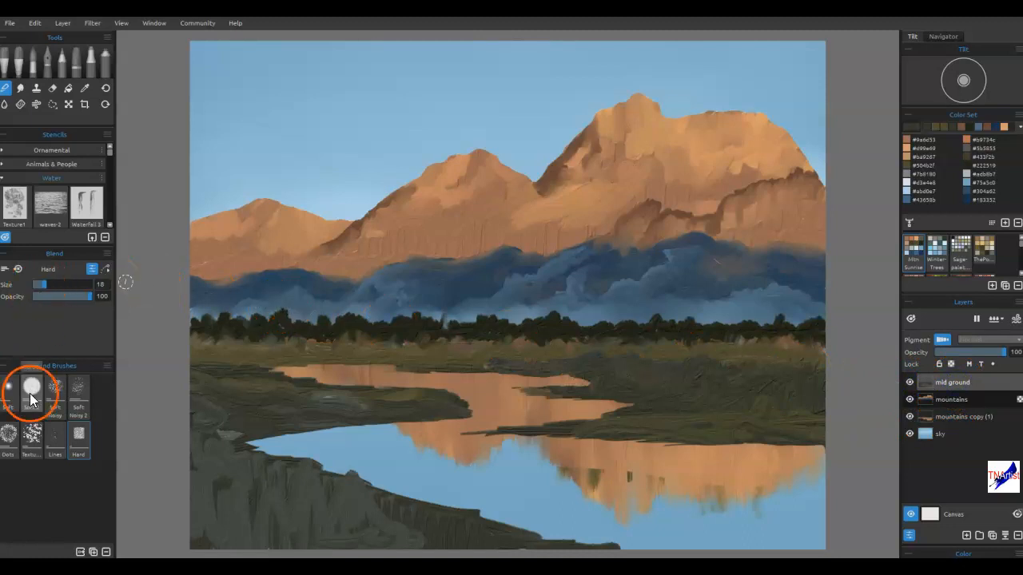
pyautogui.click(966, 535)
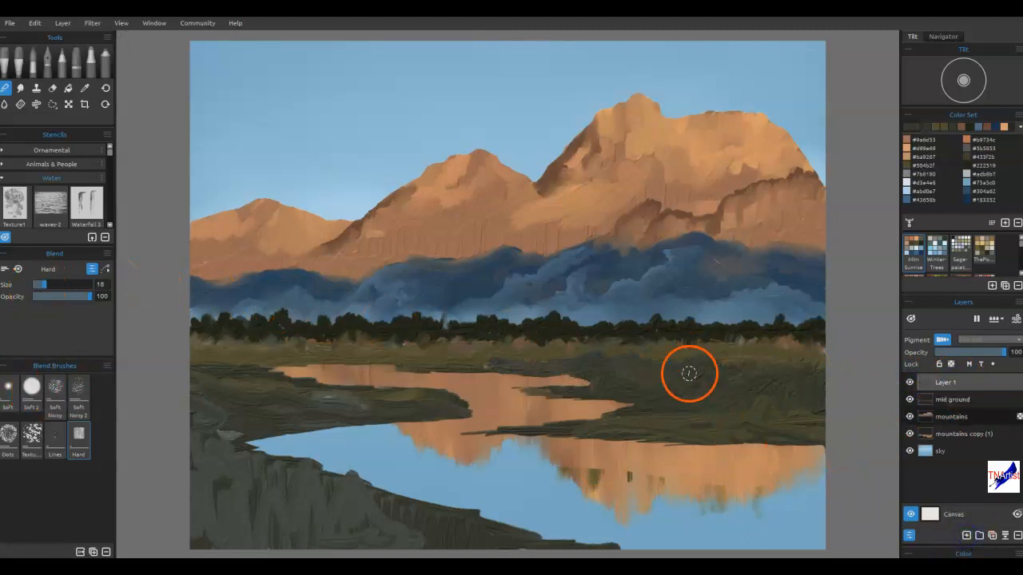
pyautogui.moveTo(689, 373); pyautogui.dragTo(803, 331)
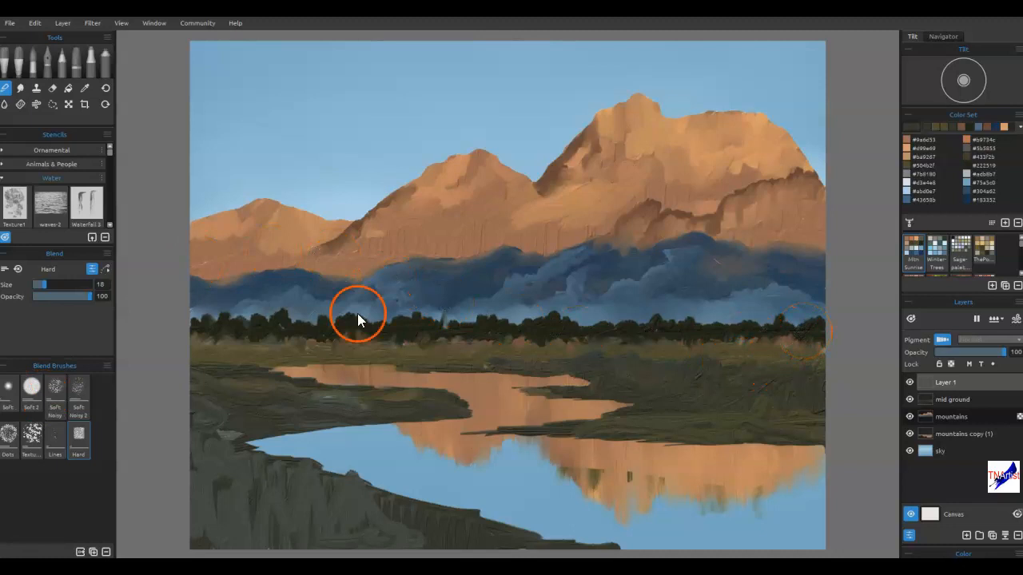
# Set the paint colour to a lighter olive green based on #504b2f
pyautogui.click(943, 127)
pyautogui.click(911, 127)
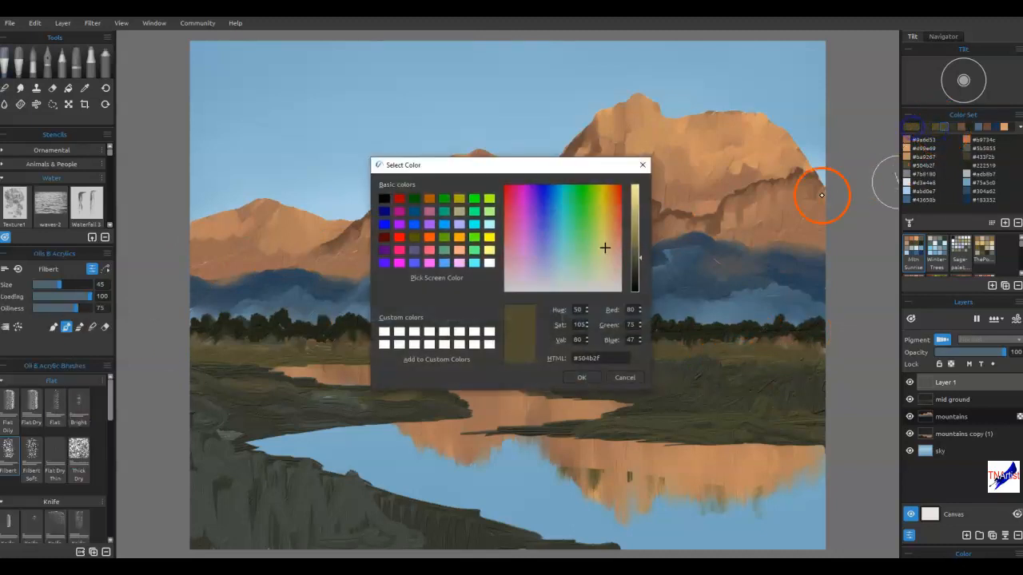
pyautogui.click(635, 251)
pyautogui.click(583, 377)
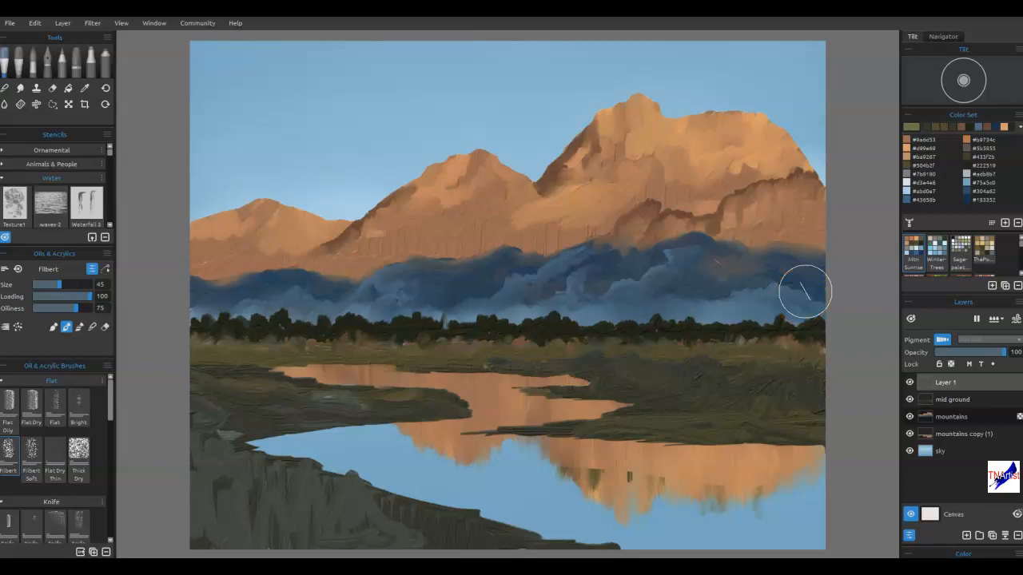
# Paint light green grass along the right and middle of the far bank below the tree line, using the Filbert Soft brush at size 16
pyautogui.click(32, 452)
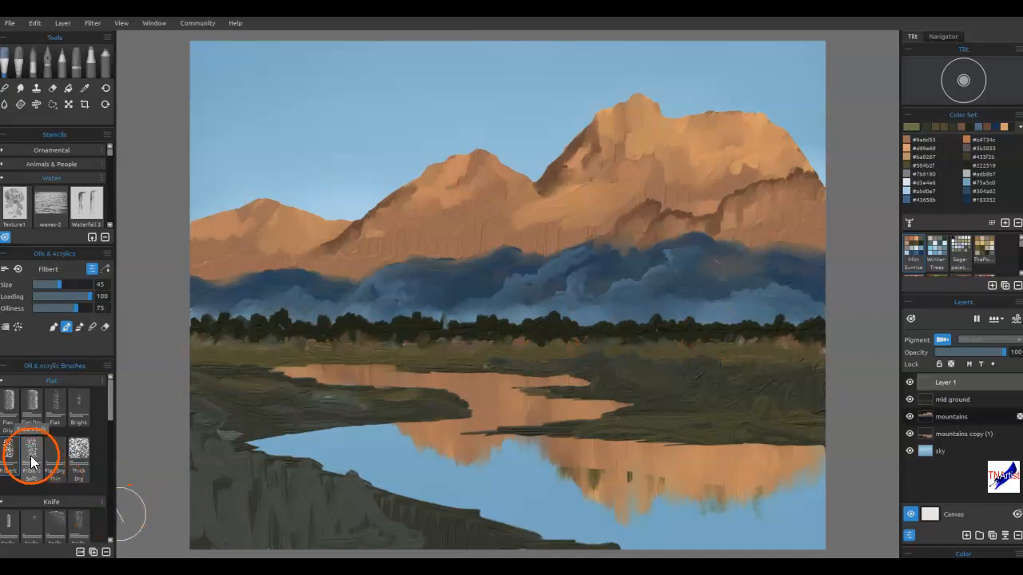
pyautogui.press('[')
pyautogui.press('[')
pyautogui.press('[')
pyautogui.press('[')
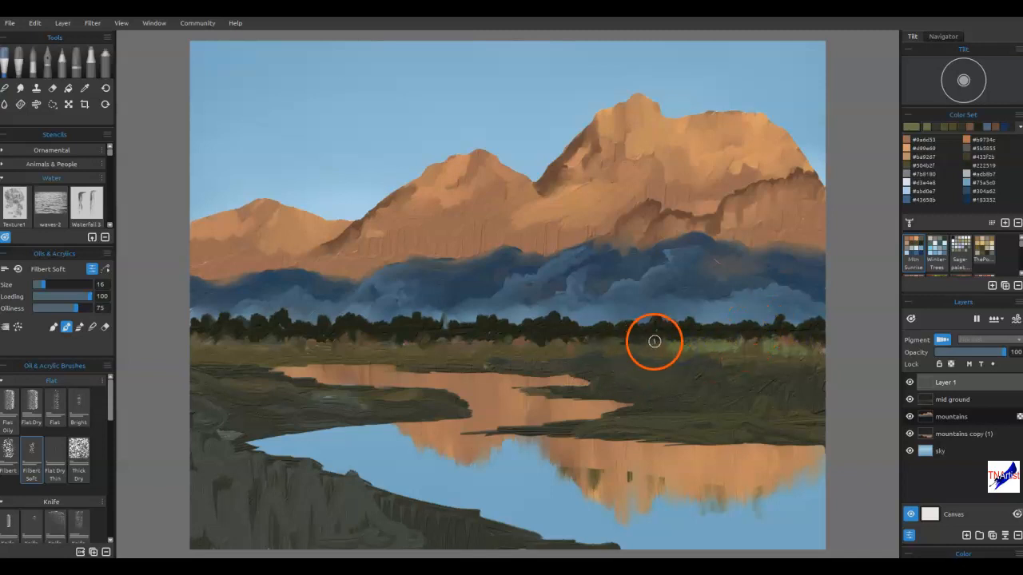
pyautogui.click(565, 354)
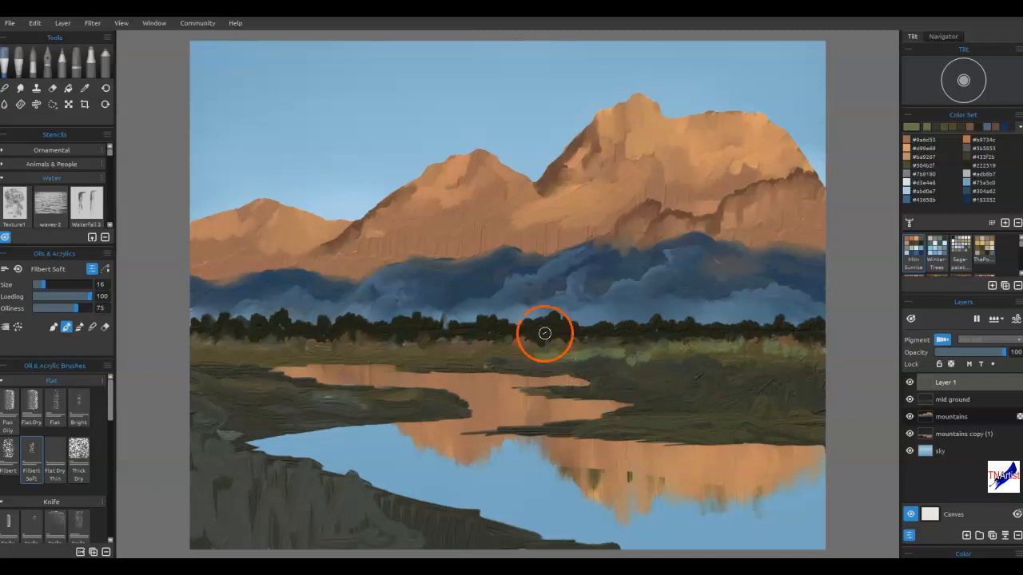
pyautogui.moveTo(526, 338)
pyautogui.mouseDown()
pyautogui.moveTo(540, 345)
pyautogui.moveTo(527, 338)
pyautogui.moveTo(483, 350)
pyautogui.mouseUp()
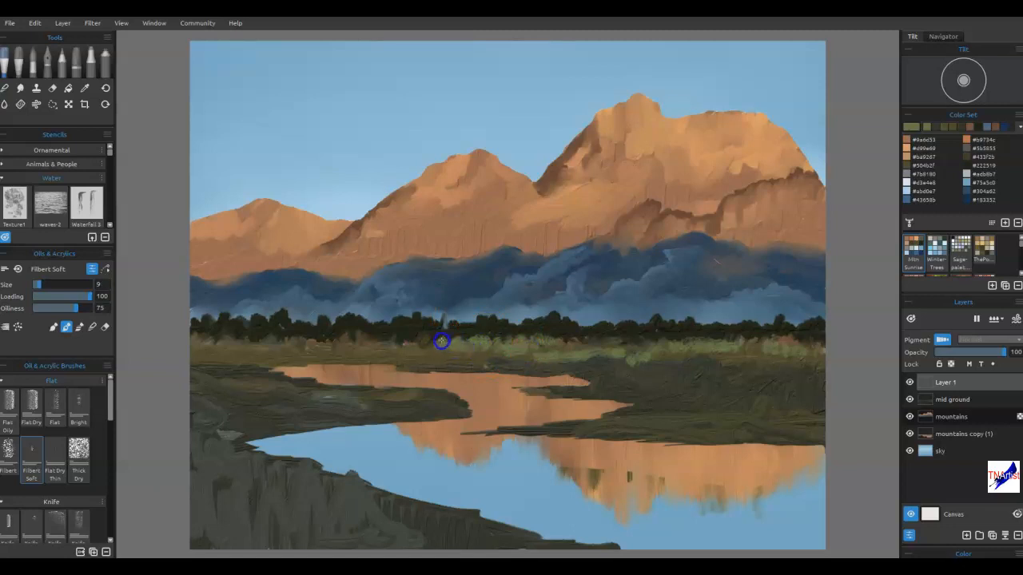
# Extend the green grass across the rest of the far bank to both canvas edges with the Filbert Soft brush at size 9
pyautogui.moveTo(772, 347)
pyautogui.mouseDown()
pyautogui.moveTo(762, 359)
pyautogui.moveTo(783, 354)
pyautogui.moveTo(742, 346)
pyautogui.moveTo(825, 346)
pyautogui.mouseUp()
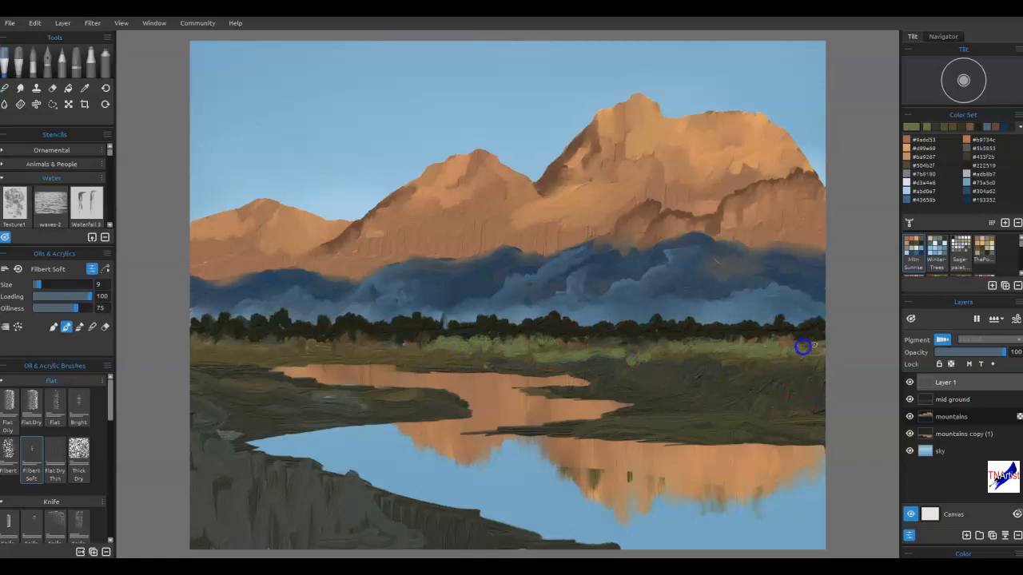
pyautogui.click(735, 350)
pyautogui.moveTo(431, 345); pyautogui.dragTo(401, 346)
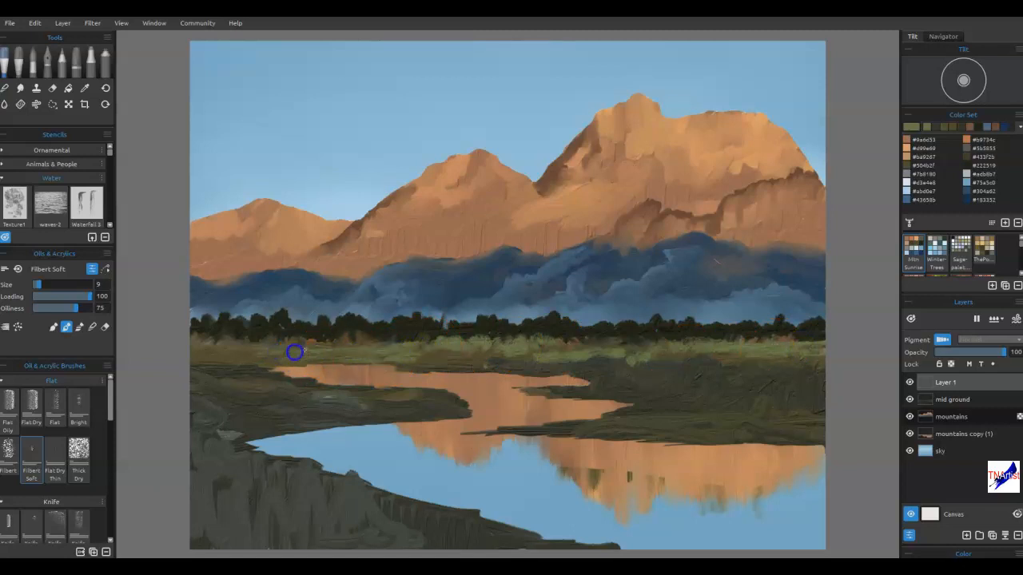
pyautogui.moveTo(239, 366)
pyautogui.mouseDown()
pyautogui.moveTo(197, 362)
pyautogui.moveTo(232, 360)
pyautogui.mouseUp()
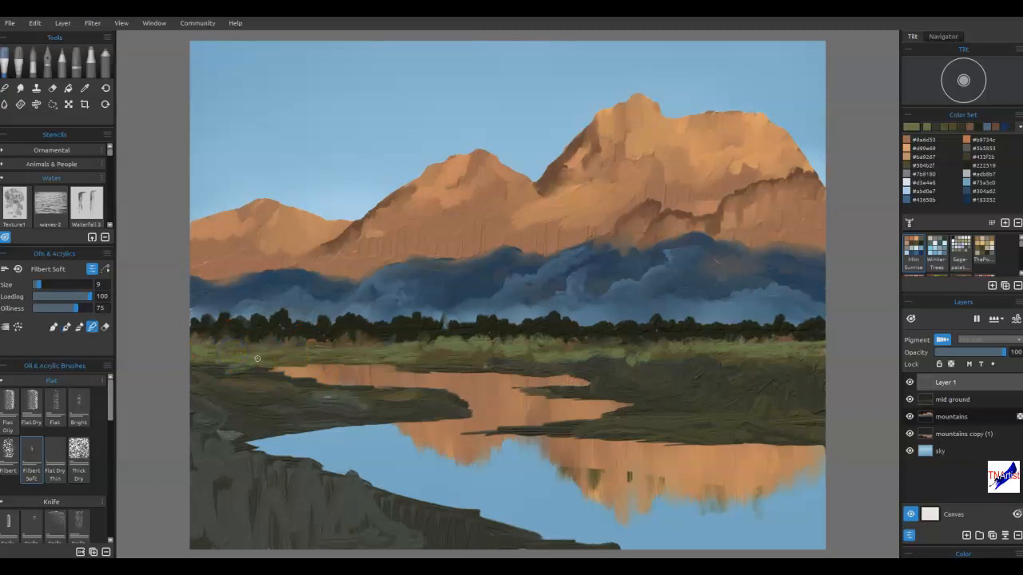
# Blend the new grass into the whole far bank with the Filbert Soft brush in blend mode at size 9
pyautogui.moveTo(822, 345)
pyautogui.mouseDown()
pyautogui.moveTo(616, 372)
pyautogui.moveTo(487, 354)
pyautogui.mouseUp()
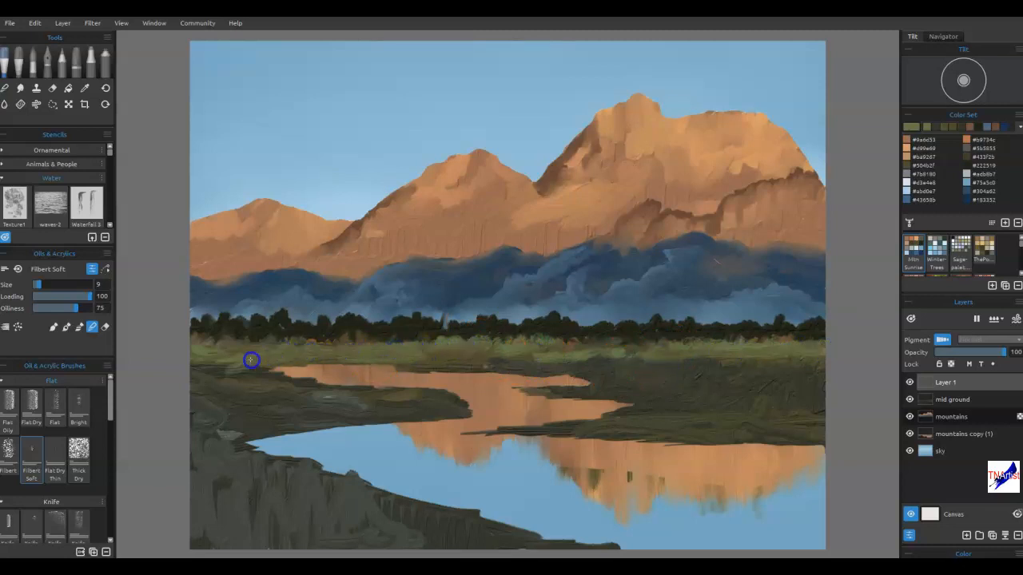
pyautogui.moveTo(218, 360); pyautogui.dragTo(628, 351)
pyautogui.moveTo(751, 353)
pyautogui.mouseDown()
pyautogui.moveTo(732, 366)
pyautogui.moveTo(655, 361)
pyautogui.mouseUp()
pyautogui.moveTo(568, 361)
pyautogui.mouseDown()
pyautogui.moveTo(518, 367)
pyautogui.moveTo(580, 354)
pyautogui.moveTo(761, 362)
pyautogui.moveTo(784, 353)
pyautogui.moveTo(758, 365)
pyautogui.mouseUp()
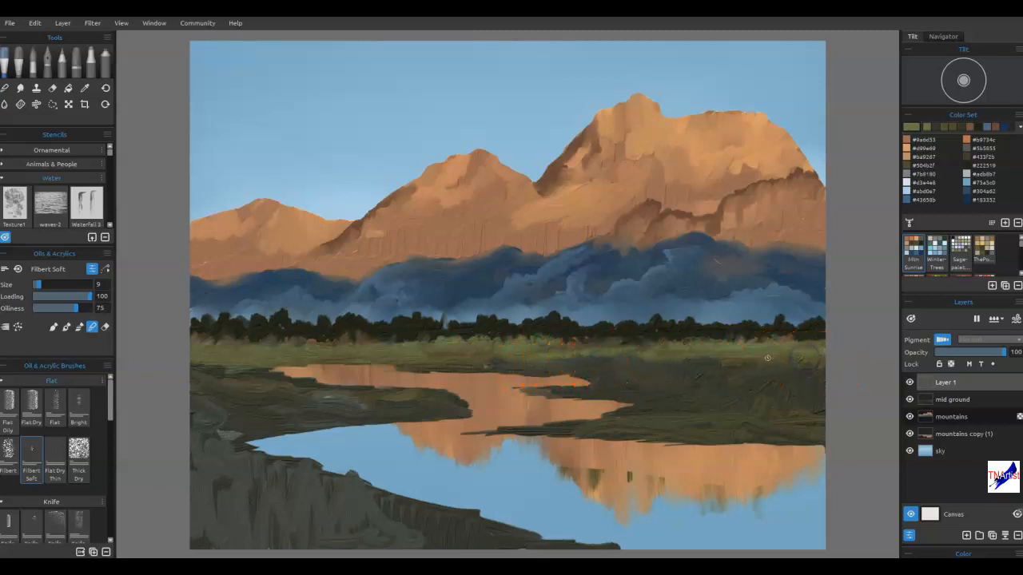
pyautogui.moveTo(753, 364)
pyautogui.mouseDown()
pyautogui.moveTo(722, 395)
pyautogui.moveTo(726, 386)
pyautogui.mouseUp()
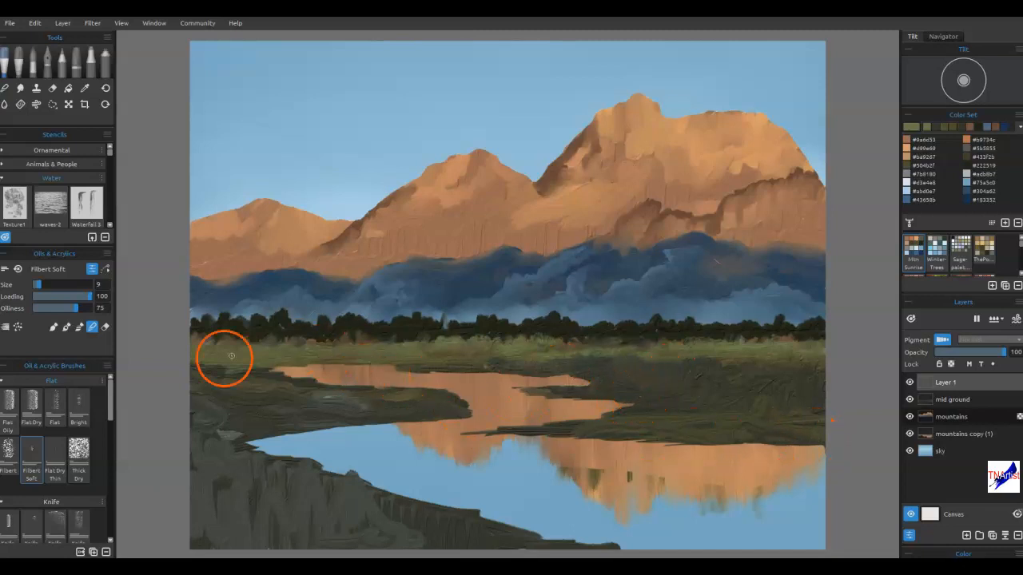
pyautogui.moveTo(543, 358)
pyautogui.mouseDown()
pyautogui.moveTo(605, 353)
pyautogui.moveTo(575, 349)
pyautogui.moveTo(585, 369)
pyautogui.moveTo(562, 384)
pyautogui.moveTo(704, 343)
pyautogui.mouseUp()
# Sample the olive green from the far bank and paint grass over the left river bank down to its water edge
pyautogui.keyDown('alt'); pyautogui.click(749, 357); pyautogui.keyUp('alt')
pyautogui.click(374, 390)
pyautogui.moveTo(374, 390)
pyautogui.mouseDown()
pyautogui.moveTo(442, 392)
pyautogui.moveTo(438, 401)
pyautogui.moveTo(460, 407)
pyautogui.moveTo(453, 398)
pyautogui.moveTo(185, 367)
pyautogui.moveTo(218, 380)
pyautogui.moveTo(194, 369)
pyautogui.moveTo(356, 394)
pyautogui.moveTo(362, 404)
pyautogui.moveTo(466, 405)
pyautogui.moveTo(417, 392)
pyautogui.moveTo(415, 409)
pyautogui.moveTo(436, 413)
pyautogui.moveTo(346, 416)
pyautogui.moveTo(390, 412)
pyautogui.moveTo(222, 399)
pyautogui.moveTo(259, 446)
pyautogui.moveTo(300, 430)
pyautogui.moveTo(318, 438)
pyautogui.moveTo(328, 421)
pyautogui.moveTo(336, 432)
pyautogui.moveTo(367, 423)
pyautogui.mouseUp()
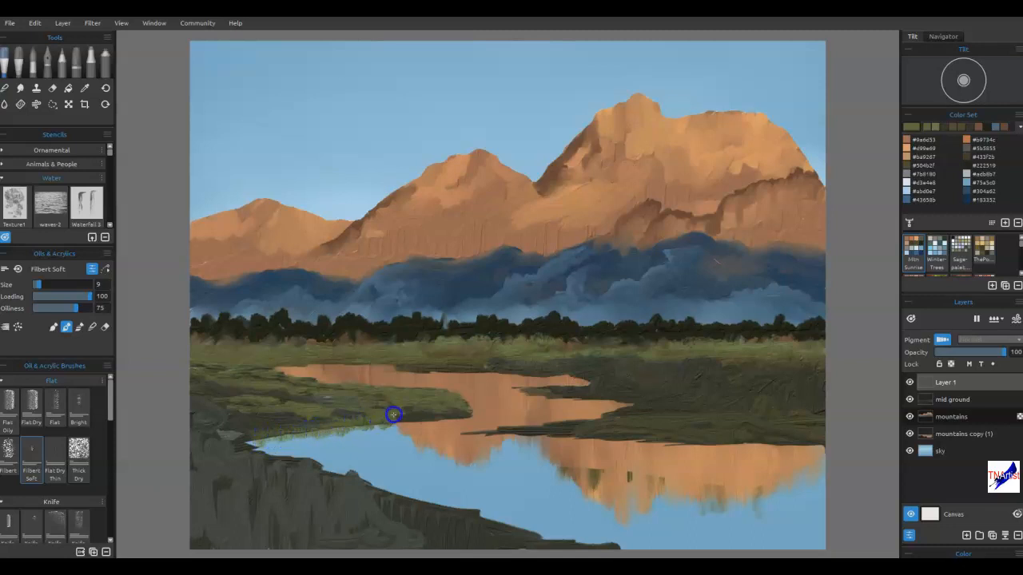
# Sample the dark green of the left river bank and paint shadows along the water edges of the banks with Filbert Soft at size 9
pyautogui.keyDown('alt'); pyautogui.click(418, 419); pyautogui.keyUp('alt')
pyautogui.moveTo(414, 423)
pyautogui.mouseDown()
pyautogui.moveTo(461, 417)
pyautogui.moveTo(314, 437)
pyautogui.moveTo(289, 429)
pyautogui.moveTo(272, 441)
pyautogui.moveTo(239, 436)
pyautogui.moveTo(352, 418)
pyautogui.mouseUp()
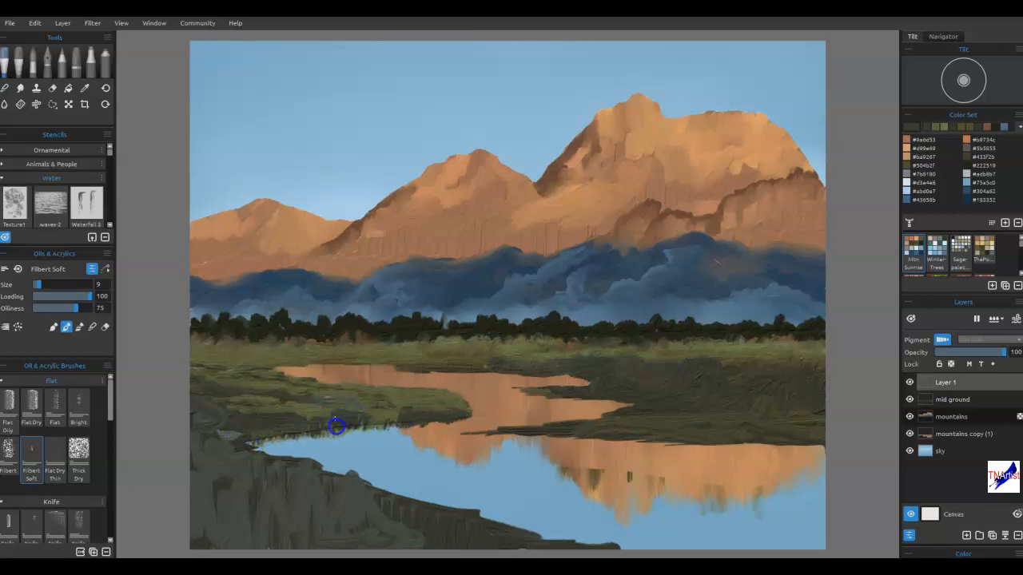
pyautogui.moveTo(503, 359)
pyautogui.mouseDown()
pyautogui.moveTo(527, 363)
pyautogui.moveTo(526, 376)
pyautogui.moveTo(550, 394)
pyautogui.moveTo(544, 404)
pyautogui.moveTo(520, 390)
pyautogui.mouseUp()
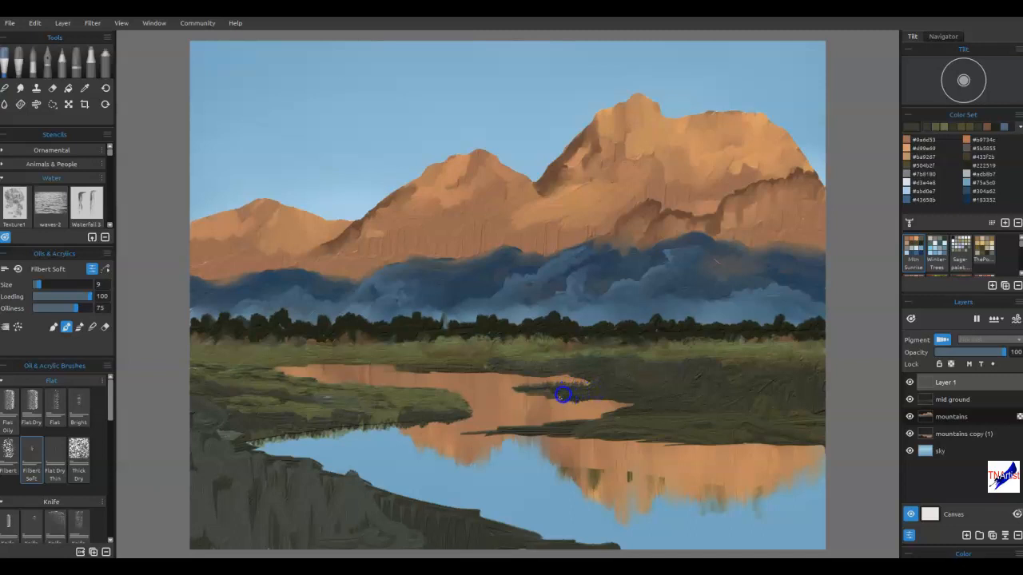
pyautogui.moveTo(520, 393)
pyautogui.mouseDown()
pyautogui.moveTo(497, 393)
pyautogui.moveTo(669, 378)
pyautogui.moveTo(549, 363)
pyautogui.moveTo(559, 369)
pyautogui.mouseUp()
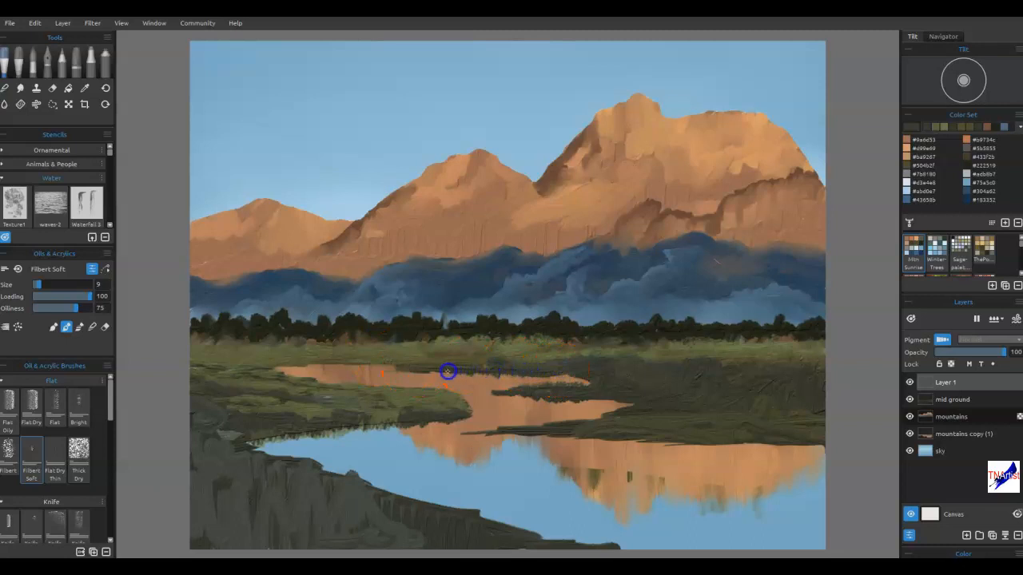
pyautogui.moveTo(399, 368)
pyautogui.mouseDown()
pyautogui.moveTo(567, 373)
pyautogui.moveTo(471, 427)
pyautogui.moveTo(391, 423)
pyautogui.moveTo(331, 355)
pyautogui.moveTo(334, 372)
pyautogui.moveTo(354, 353)
pyautogui.moveTo(308, 358)
pyautogui.mouseUp()
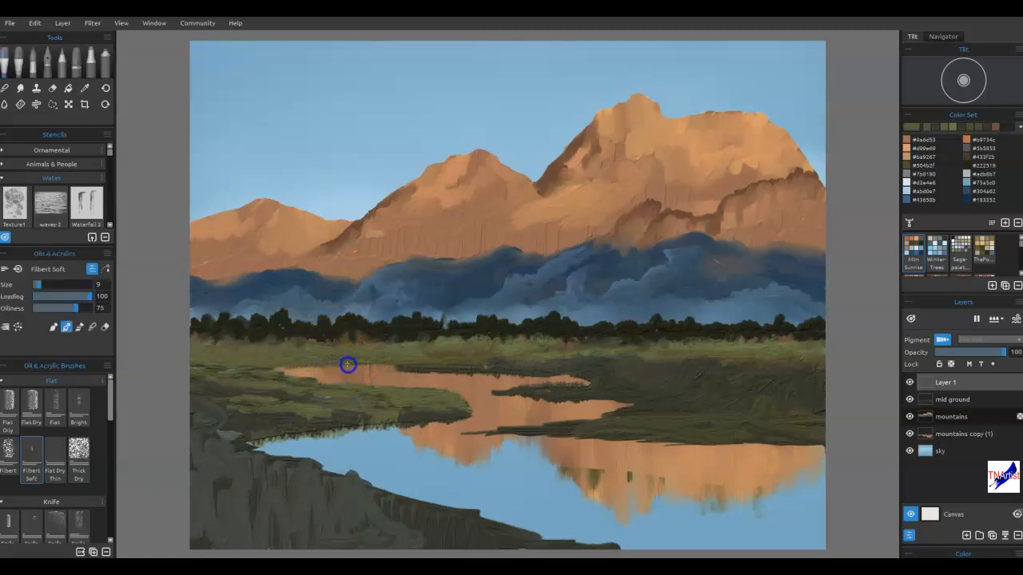
pyautogui.moveTo(409, 366)
pyautogui.mouseDown()
pyautogui.moveTo(331, 365)
pyautogui.moveTo(267, 418)
pyautogui.moveTo(274, 424)
pyautogui.mouseUp()
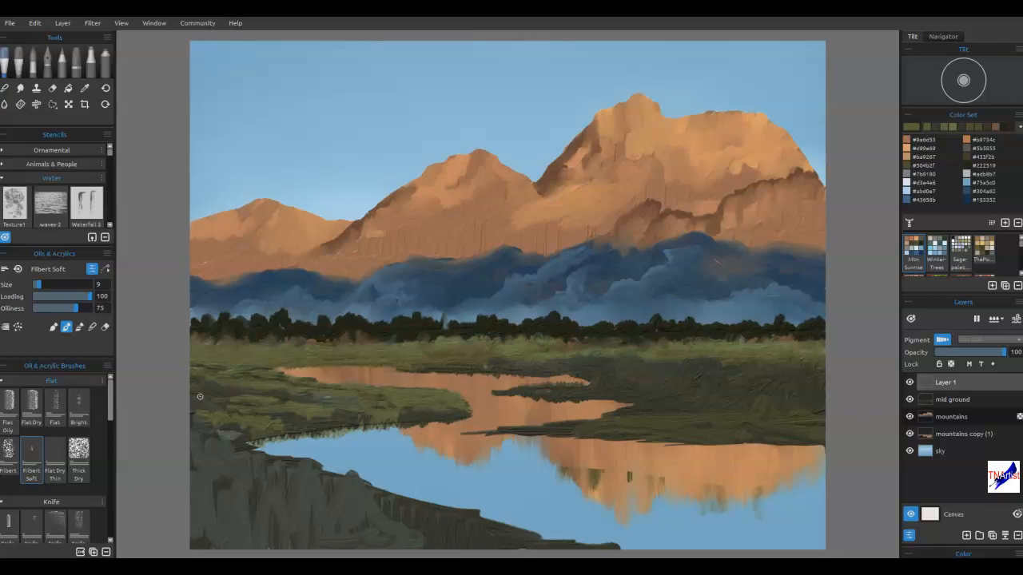
pyautogui.moveTo(261, 421)
pyautogui.mouseDown()
pyautogui.moveTo(275, 435)
pyautogui.moveTo(267, 413)
pyautogui.moveTo(256, 423)
pyautogui.moveTo(295, 428)
pyautogui.moveTo(244, 434)
pyautogui.moveTo(257, 415)
pyautogui.moveTo(248, 438)
pyautogui.mouseUp()
# Blend the water edges of the right and left banks on the mid ground layer with the Filbert Soft brush at size 9
pyautogui.click(951, 399)
pyautogui.press('b')
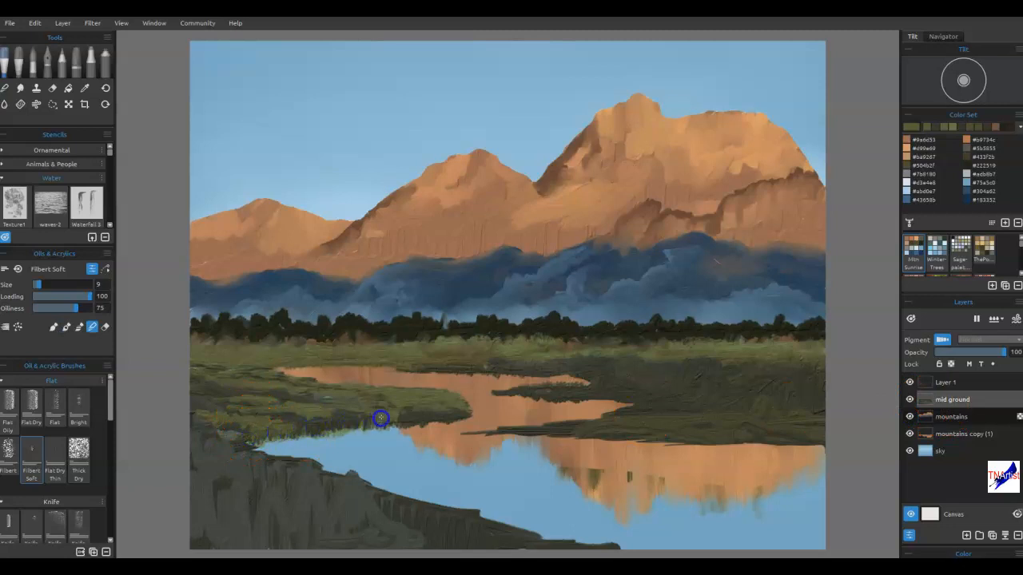
pyautogui.moveTo(560, 391); pyautogui.dragTo(591, 393)
pyautogui.moveTo(694, 431)
pyautogui.mouseDown()
pyautogui.moveTo(776, 446)
pyautogui.moveTo(817, 440)
pyautogui.mouseUp()
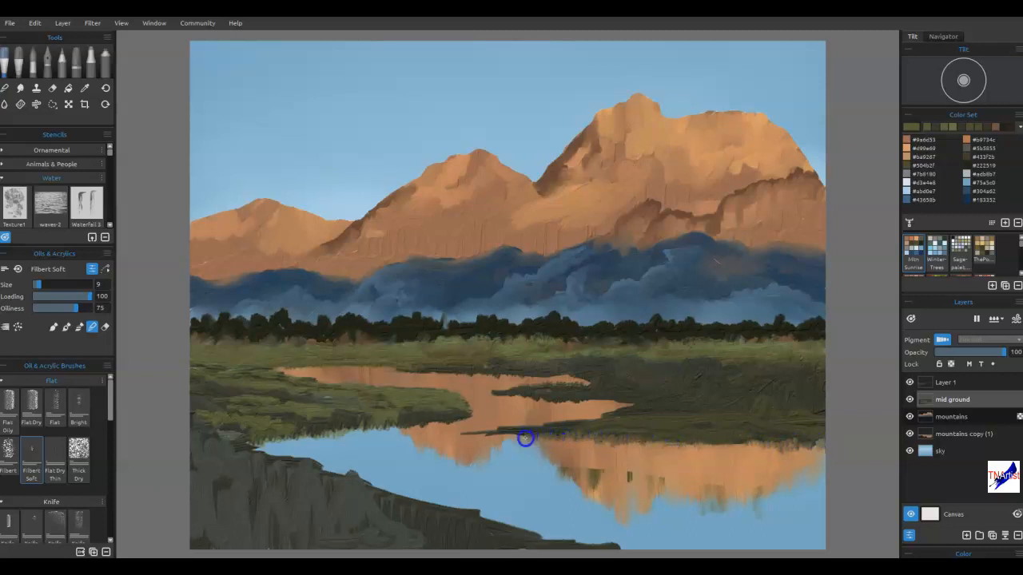
pyautogui.moveTo(800, 438)
pyautogui.mouseDown()
pyautogui.moveTo(788, 450)
pyautogui.moveTo(780, 436)
pyautogui.mouseUp()
pyautogui.click(772, 458)
pyautogui.click(628, 440)
pyautogui.click(406, 425)
pyautogui.moveTo(399, 416)
pyautogui.mouseDown()
pyautogui.moveTo(343, 415)
pyautogui.moveTo(361, 421)
pyautogui.mouseUp()
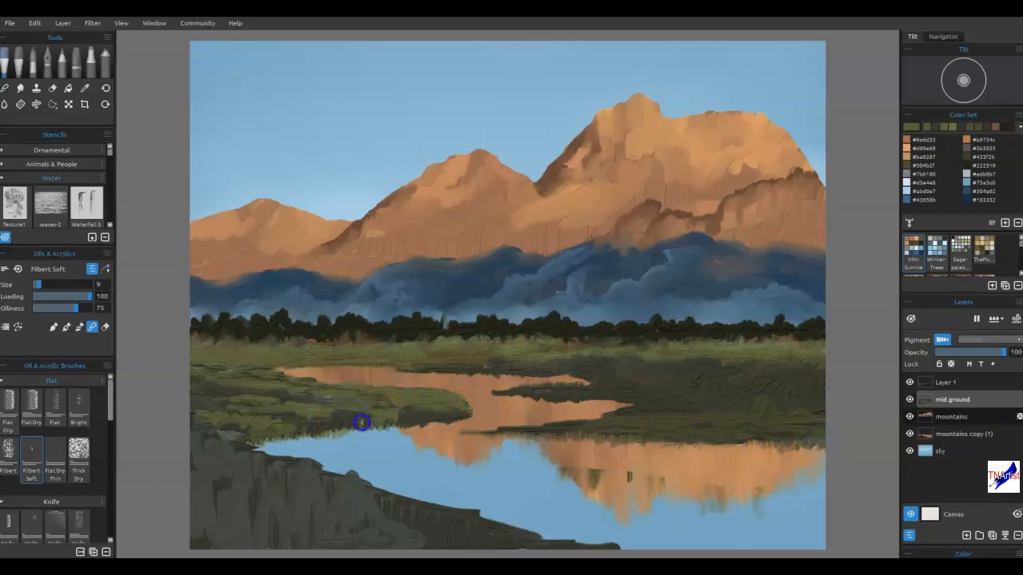
pyautogui.click(658, 530)
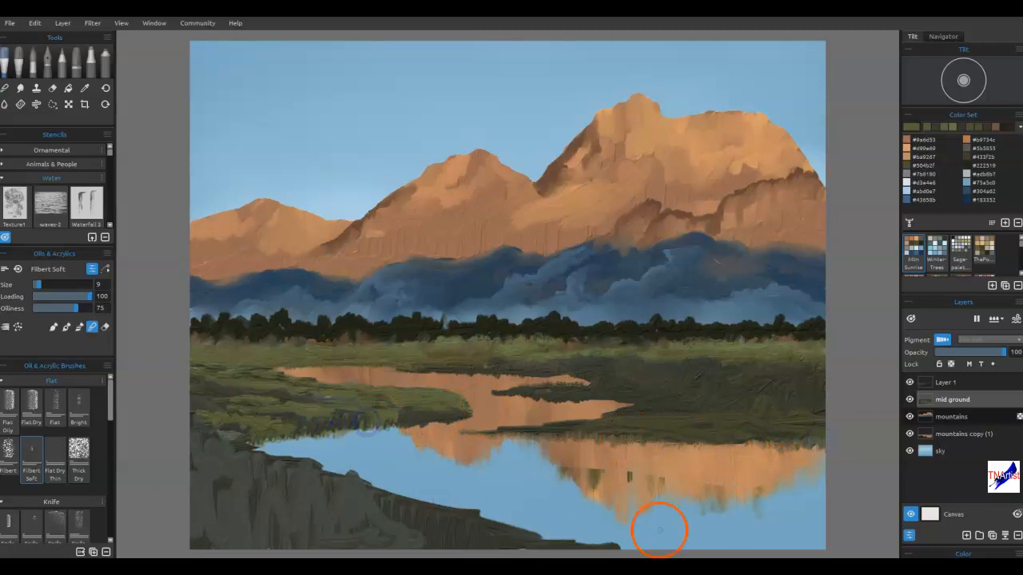
# Blend the grass along the left bank's water edge on Layer 1 with the Filbert Soft brush at size 14
pyautogui.click(946, 382)
pyautogui.moveTo(349, 407)
pyautogui.mouseDown()
pyautogui.moveTo(370, 423)
pyautogui.moveTo(357, 425)
pyautogui.mouseUp()
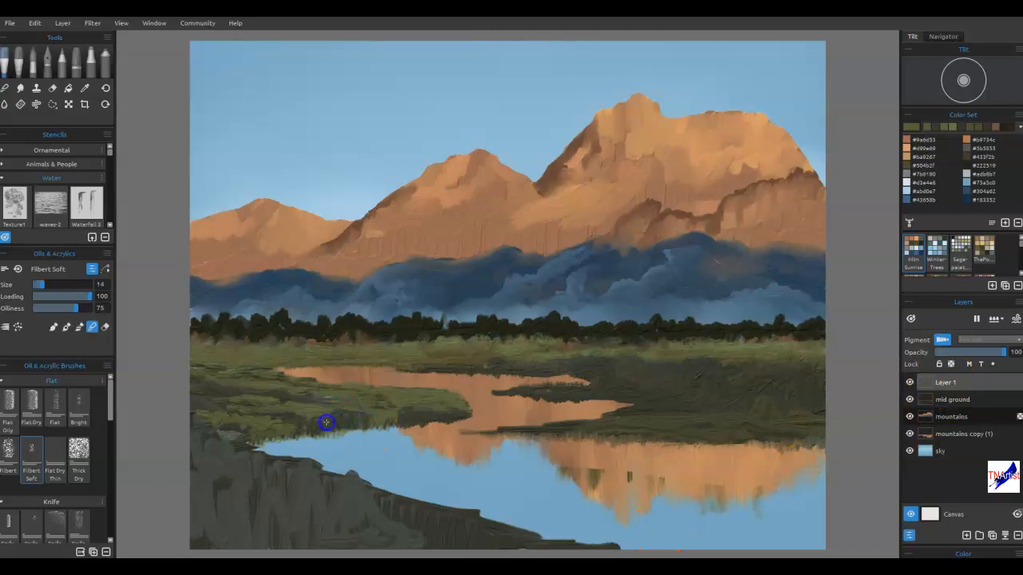
pyautogui.moveTo(414, 417); pyautogui.dragTo(434, 415)
pyautogui.moveTo(293, 425)
pyautogui.mouseDown()
pyautogui.moveTo(307, 420)
pyautogui.moveTo(262, 425)
pyautogui.mouseUp()
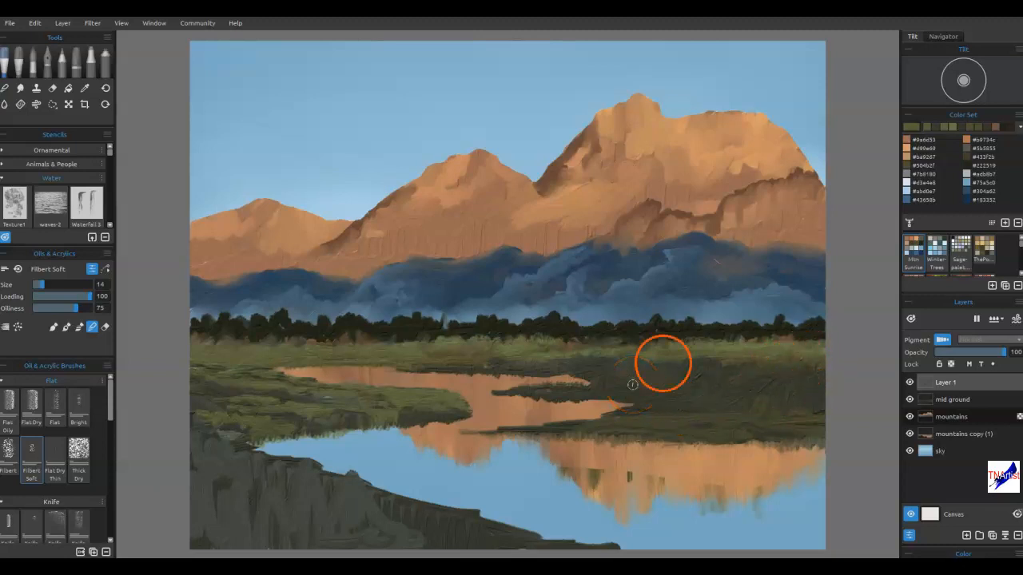
# On the mountains copy (1) layer, sample the dark blue and paint reflections in the water below the far bank and the middle spit
pyautogui.click(949, 434)
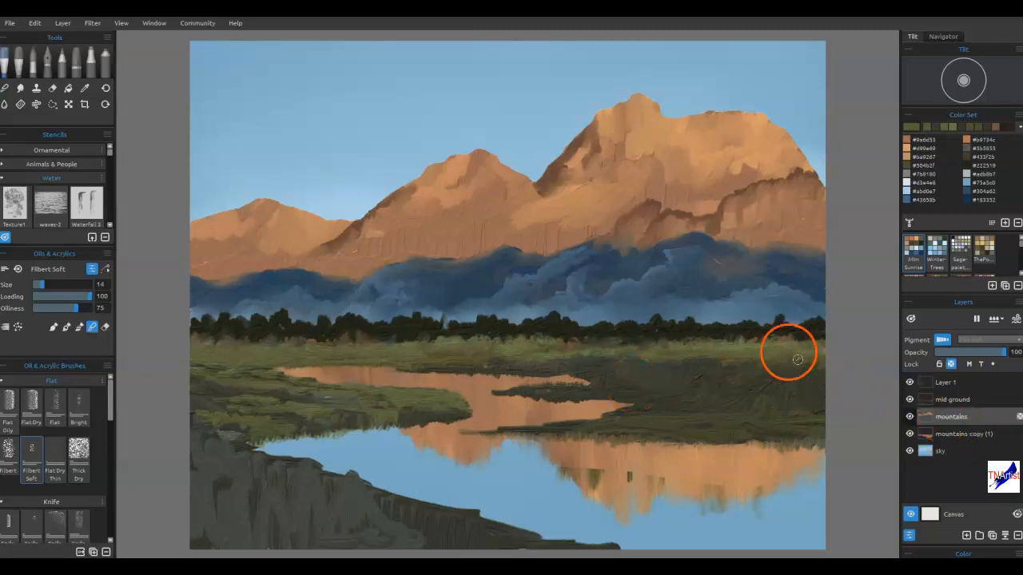
pyautogui.press('alt')
pyautogui.moveTo(577, 401); pyautogui.dragTo(612, 402)
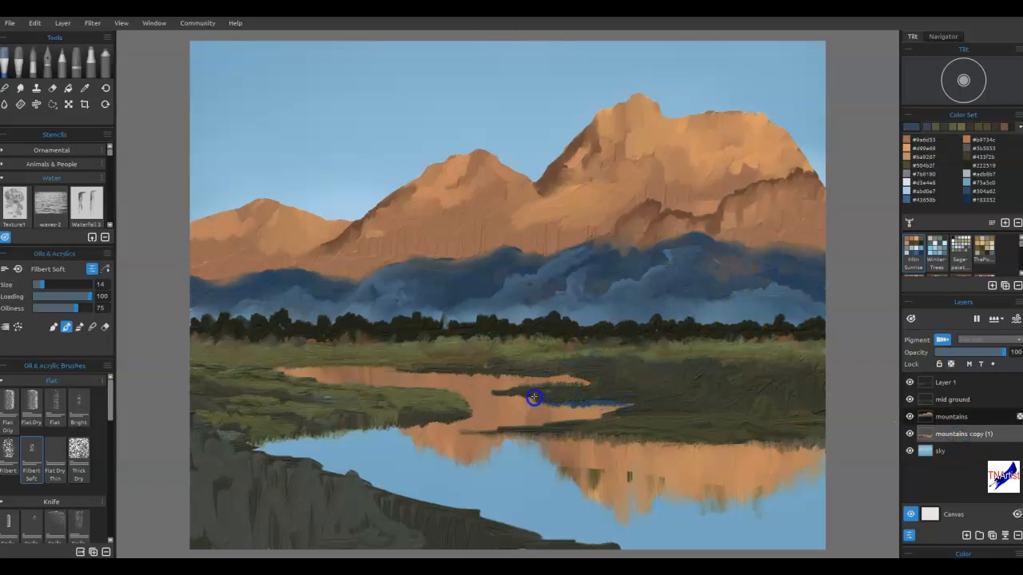
pyautogui.moveTo(572, 379); pyautogui.dragTo(406, 370)
# Blend the dark blue reflections below the far bank and middle spit into the water with Filbert Soft at size 14
pyautogui.press('b')
pyautogui.moveTo(470, 375); pyautogui.dragTo(495, 375)
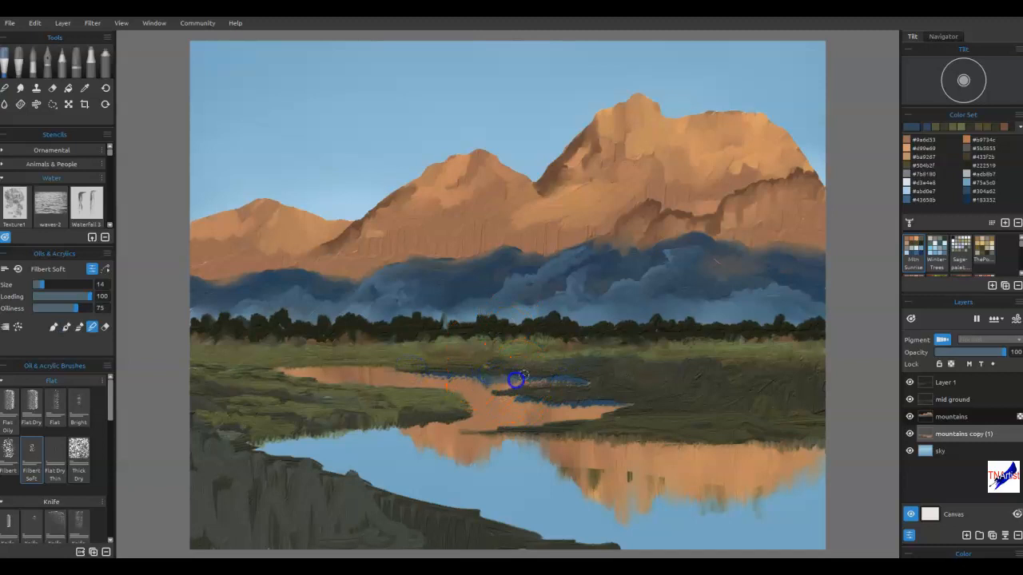
pyautogui.moveTo(573, 380); pyautogui.dragTo(588, 383)
pyautogui.moveTo(513, 398); pyautogui.dragTo(521, 396)
pyautogui.moveTo(623, 397); pyautogui.dragTo(603, 408)
pyautogui.moveTo(481, 385); pyautogui.dragTo(418, 373)
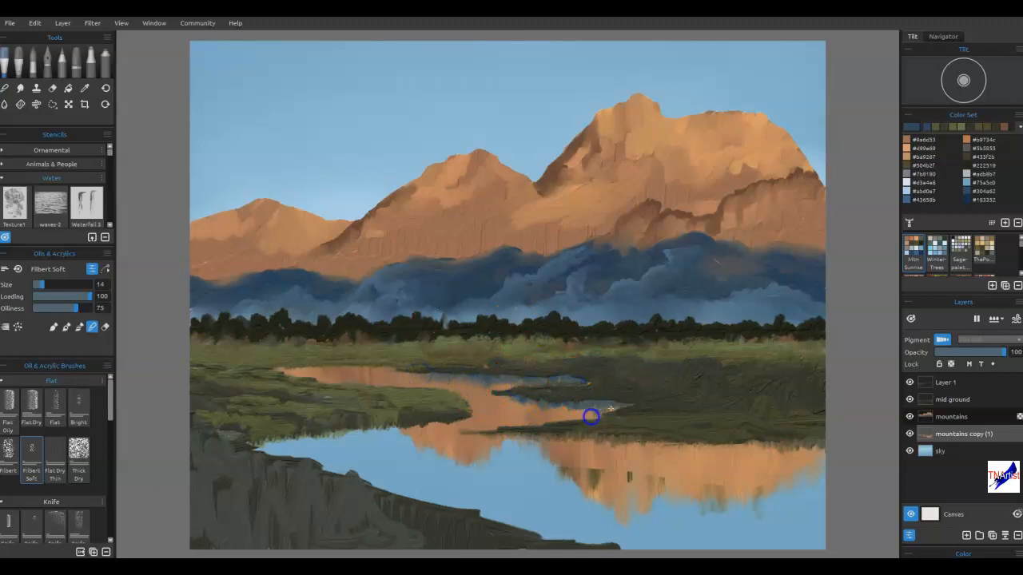
pyautogui.moveTo(593, 376); pyautogui.dragTo(586, 382)
pyautogui.moveTo(601, 388); pyautogui.dragTo(586, 383)
# Extend the dark blue reflection along the narrow left end of the upper river channel and blend it into the water
pyautogui.press('b')
pyautogui.moveTo(409, 363); pyautogui.dragTo(291, 366)
pyautogui.press('b')
pyautogui.moveTo(379, 375)
pyautogui.mouseDown()
pyautogui.moveTo(345, 365)
pyautogui.moveTo(278, 371)
pyautogui.mouseUp()
# Erase the stray green streaks over the mountain reflection on the mid ground layer with the Square Soft eraser at size 18
pyautogui.click(945, 399)
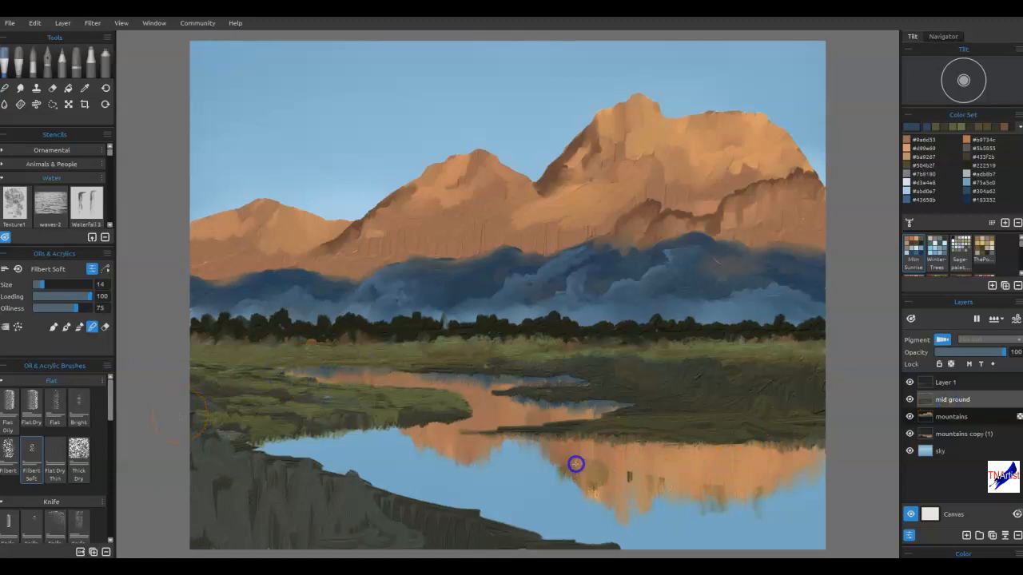
pyautogui.press('e')
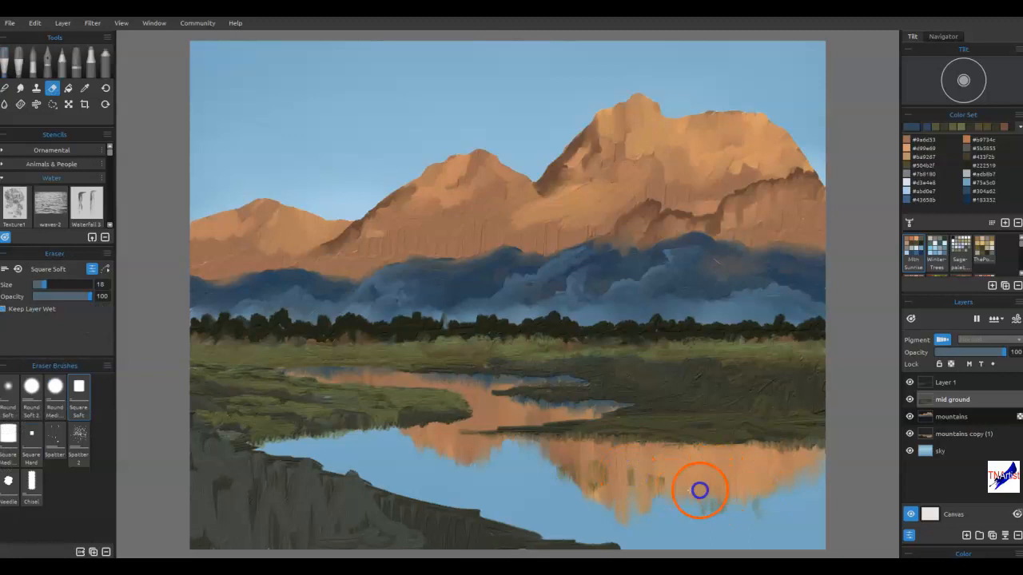
# On Layer 1, sample the olive green from the left bank and paint grass over the right river bank with Filbert Soft at size 14
pyautogui.click(950, 381)
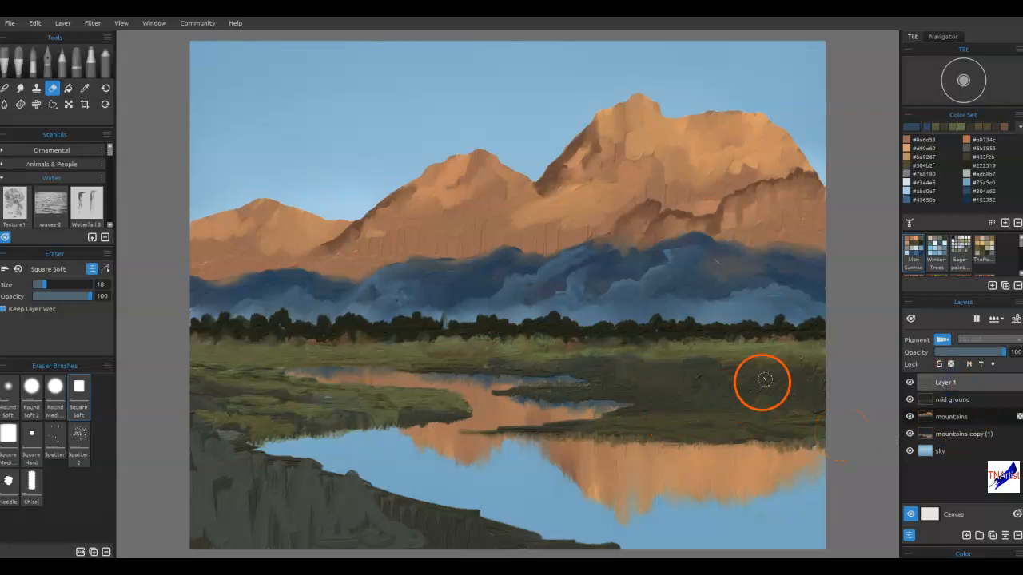
pyautogui.press('b')
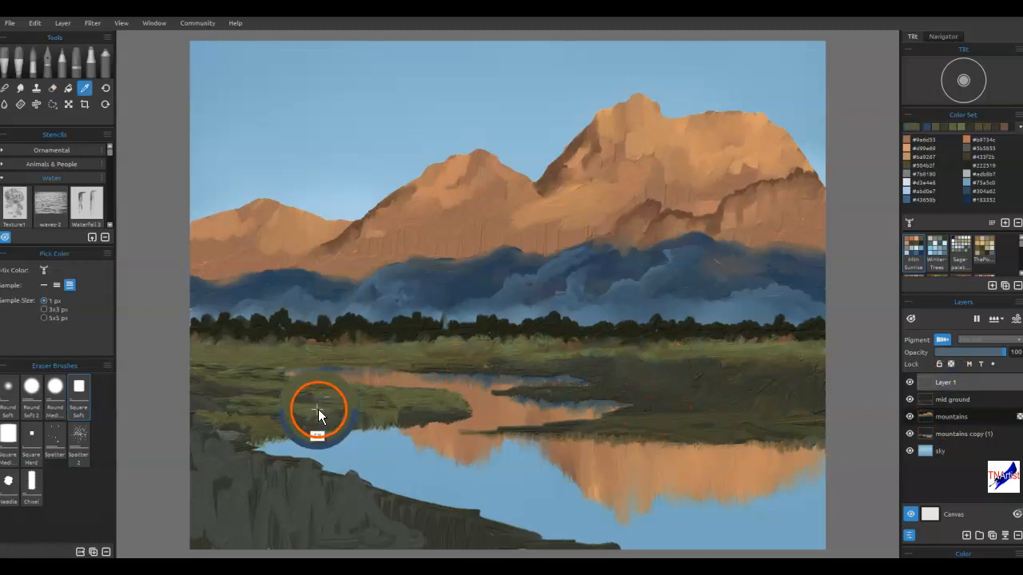
pyautogui.moveTo(827, 391)
pyautogui.mouseDown()
pyautogui.moveTo(760, 392)
pyautogui.moveTo(587, 427)
pyautogui.mouseUp()
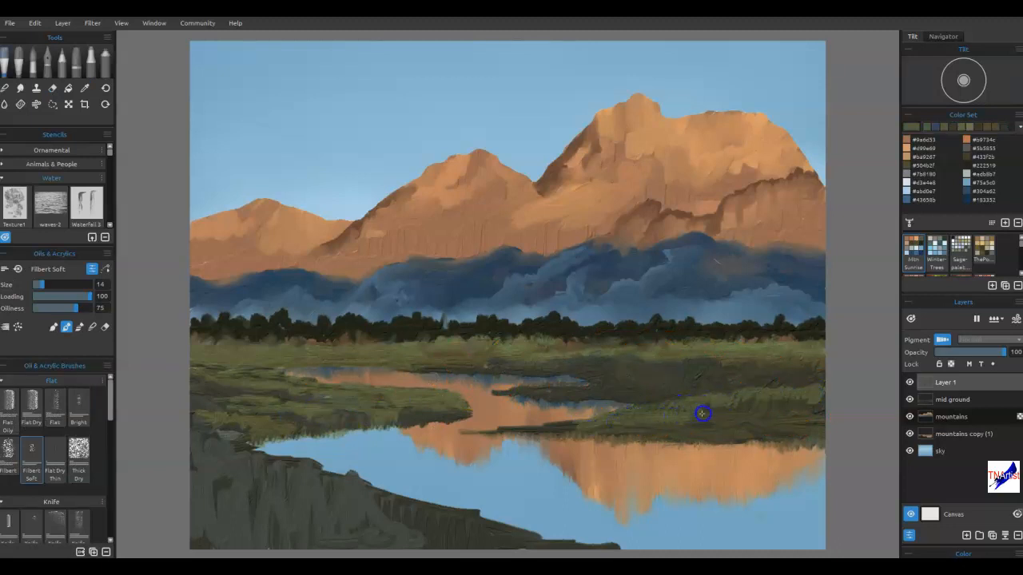
pyautogui.moveTo(793, 401)
pyautogui.mouseDown()
pyautogui.moveTo(774, 419)
pyautogui.moveTo(550, 426)
pyautogui.moveTo(515, 393)
pyautogui.moveTo(692, 370)
pyautogui.moveTo(821, 380)
pyautogui.moveTo(749, 374)
pyautogui.moveTo(494, 396)
pyautogui.mouseUp()
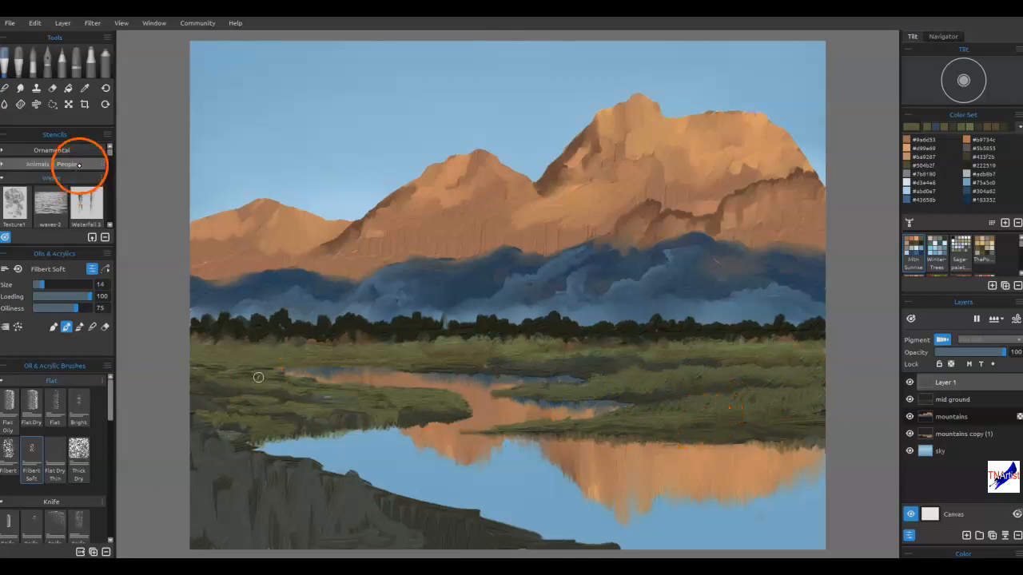
# Load the stencil of three grouped pine trees, shrink it and place it on the right river bank
pyautogui.click(110, 223)
pyautogui.click(6, 166)
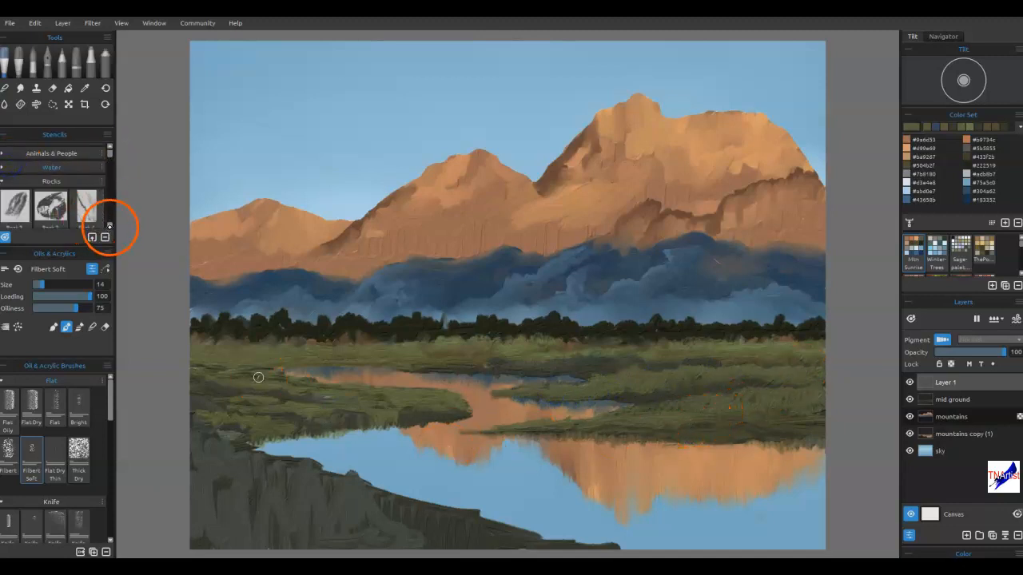
pyautogui.click(8, 181)
pyautogui.click(109, 226)
pyautogui.click(109, 226)
pyautogui.click(109, 224)
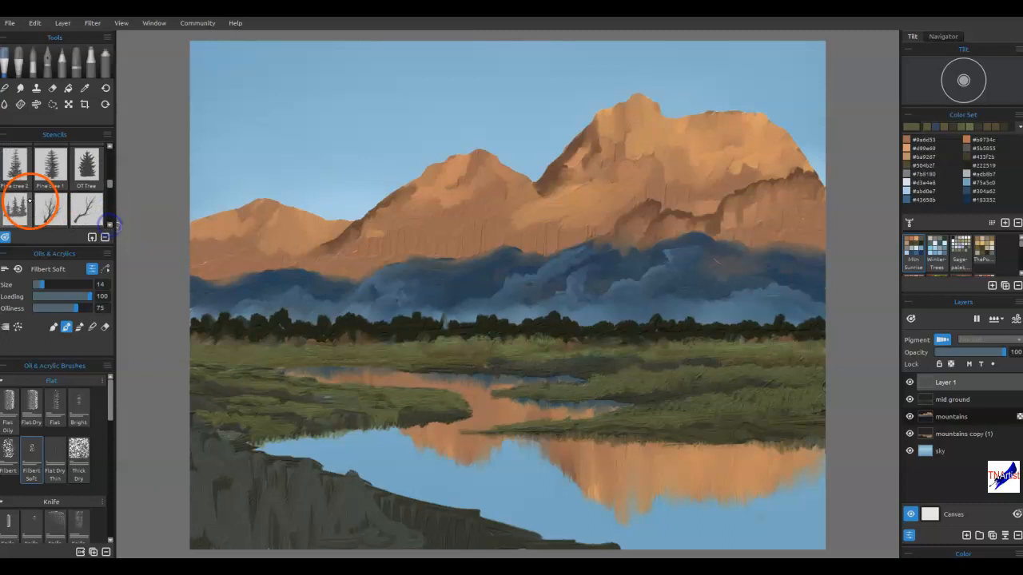
pyautogui.click(29, 201)
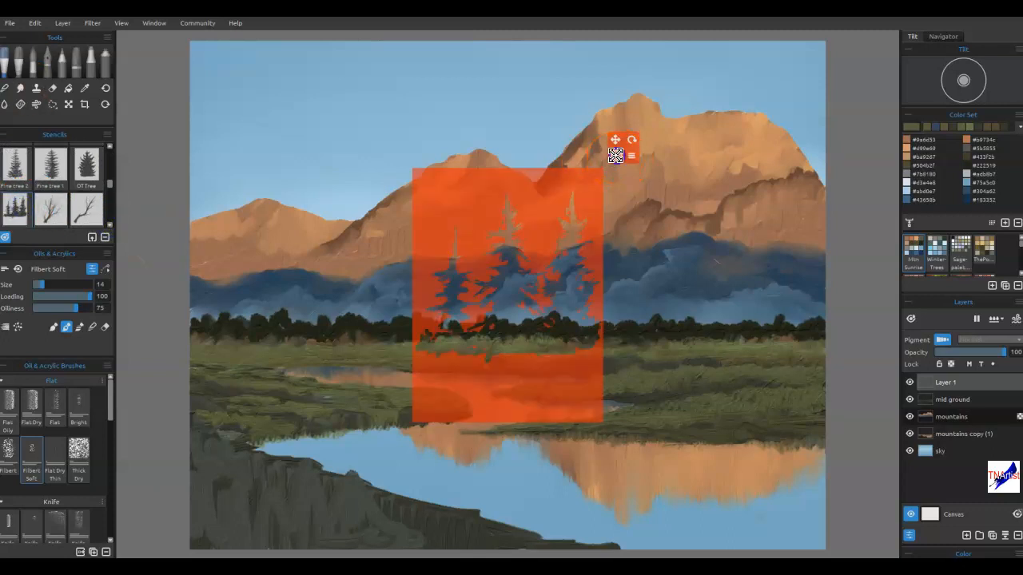
pyautogui.moveTo(615, 156); pyautogui.dragTo(527, 228)
pyautogui.moveTo(525, 267); pyautogui.dragTo(645, 316)
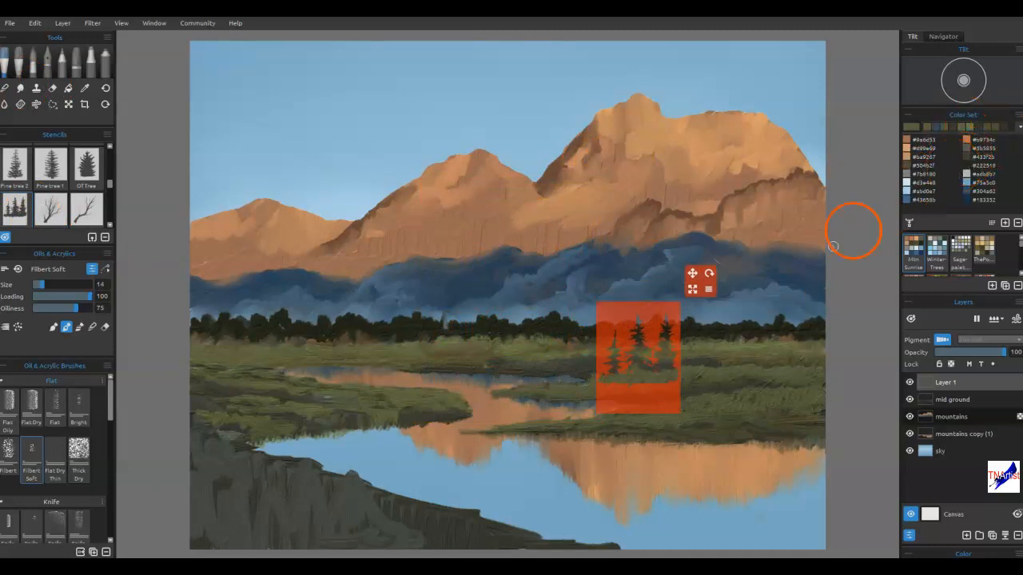
# Set the paint color to near-black #12140d and paint the three pines through the stencil
pyautogui.doubleClick(911, 128)
pyautogui.click(579, 377)
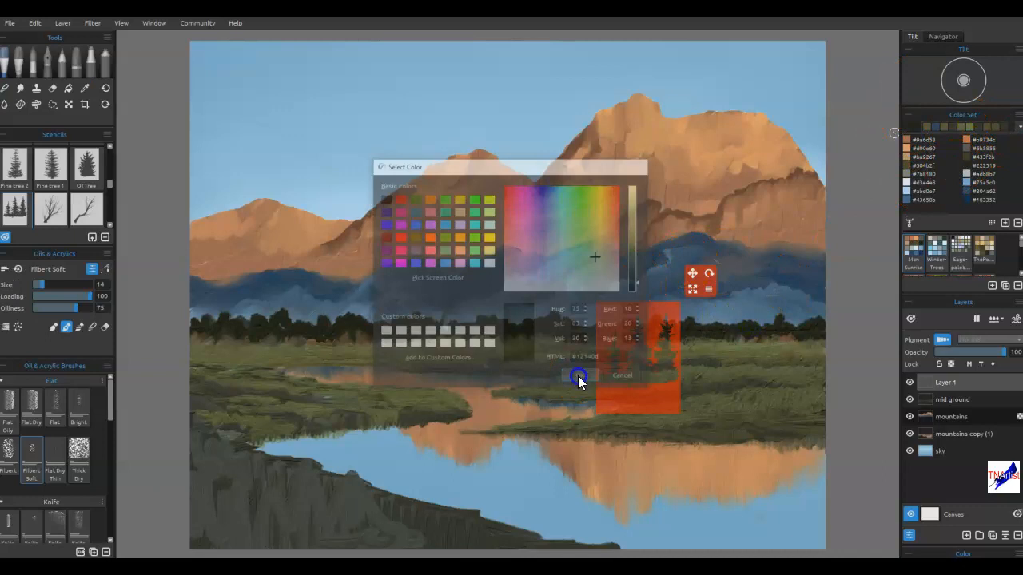
pyautogui.moveTo(638, 347)
pyautogui.mouseDown()
pyautogui.moveTo(641, 372)
pyautogui.moveTo(668, 327)
pyautogui.moveTo(670, 370)
pyautogui.moveTo(617, 356)
pyautogui.moveTo(606, 371)
pyautogui.moveTo(659, 371)
pyautogui.moveTo(668, 333)
pyautogui.mouseUp()
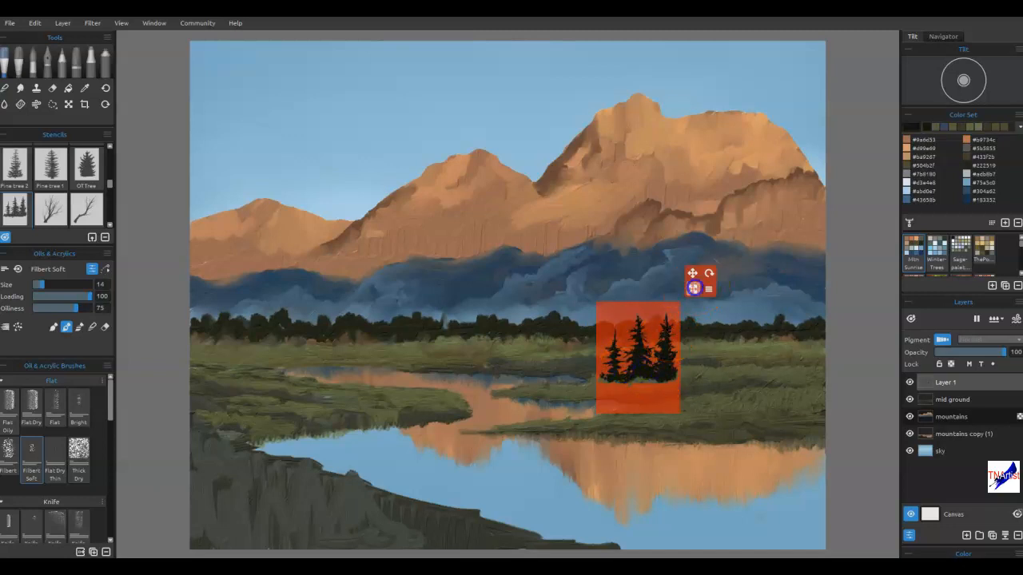
# Repaint the three pines larger through the enlarged stencil, remove it, and erase stray paint beside the trees
pyautogui.moveTo(692, 289); pyautogui.dragTo(707, 269)
pyautogui.moveTo(654, 295)
pyautogui.mouseDown()
pyautogui.moveTo(641, 331)
pyautogui.moveTo(685, 285)
pyautogui.moveTo(686, 366)
pyautogui.moveTo(597, 360)
pyautogui.mouseUp()
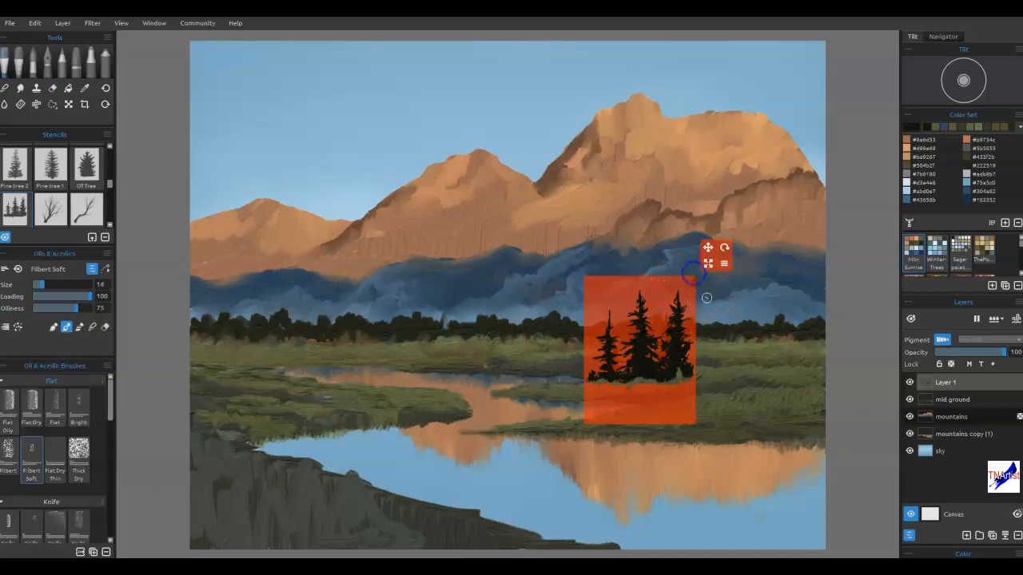
pyautogui.moveTo(669, 376); pyautogui.dragTo(672, 369)
pyautogui.press('Escape')
pyautogui.press('e')
pyautogui.moveTo(694, 285); pyautogui.dragTo(696, 268)
pyautogui.press('b')
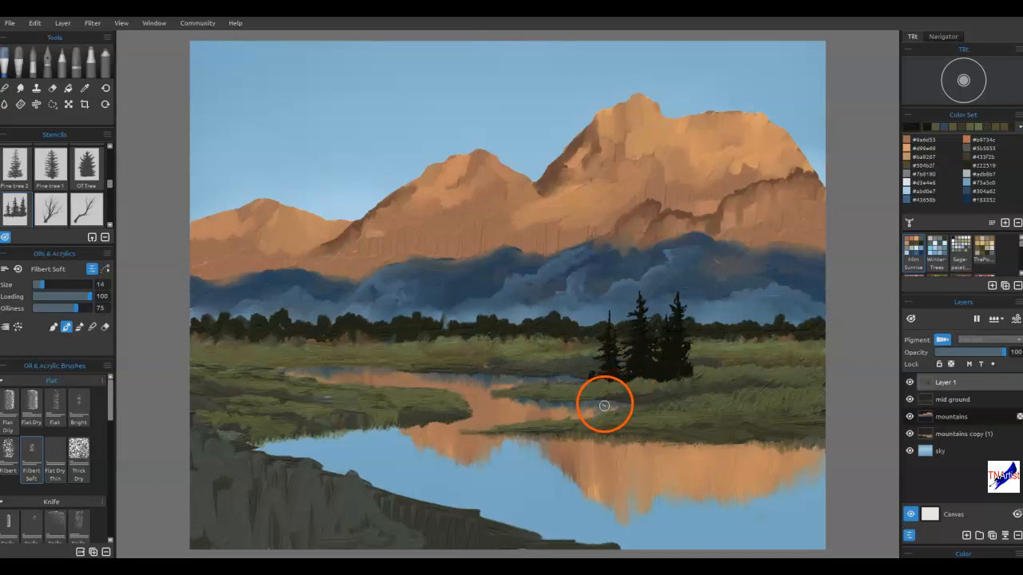
# On the mountains copy (1) layer, paint near-black pine reflections in the water below the right bank with Filbert Soft at size 14
pyautogui.click(952, 433)
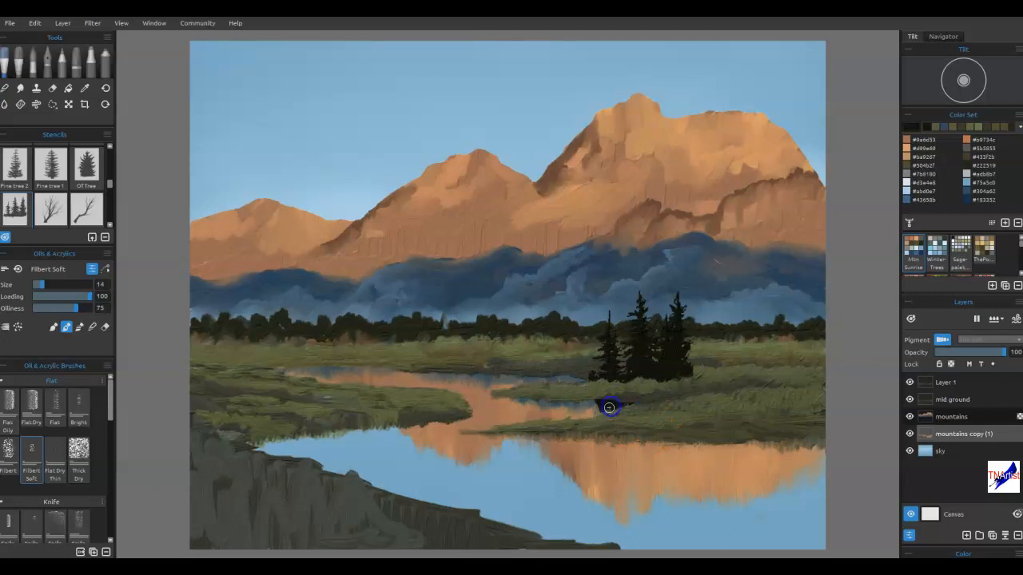
pyautogui.moveTo(631, 438)
pyautogui.mouseDown()
pyautogui.moveTo(633, 451)
pyautogui.moveTo(649, 452)
pyautogui.moveTo(642, 462)
pyautogui.moveTo(665, 439)
pyautogui.mouseUp()
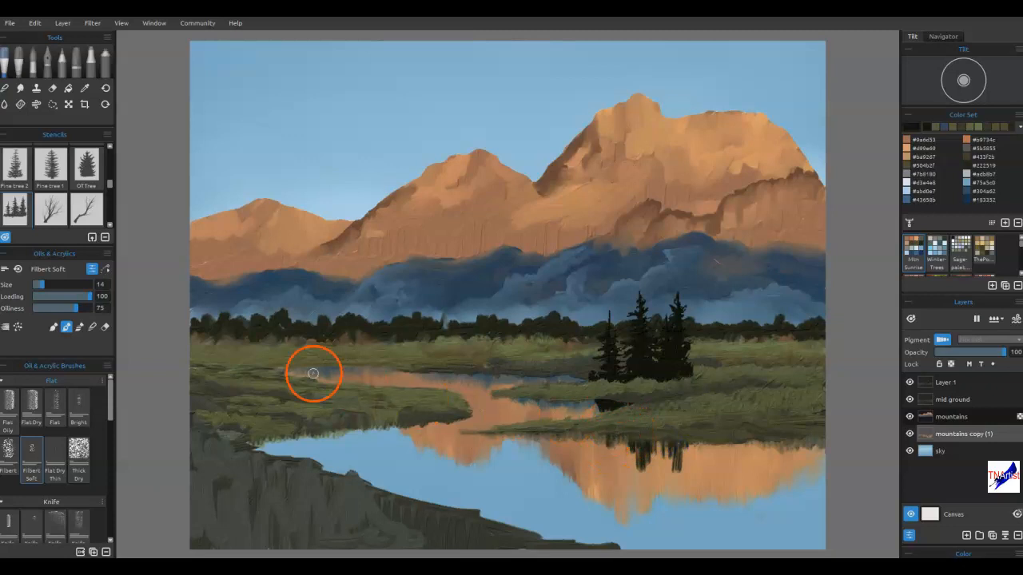
# Paint the reflected pine tops in the river through the grouped pine stencil, flipped upside down and shrunk below the trees, and remove the stencil
pyautogui.click(16, 209)
pyautogui.click(631, 155)
pyautogui.click(660, 192)
pyautogui.moveTo(545, 206); pyautogui.dragTo(681, 328)
pyautogui.moveTo(752, 278); pyautogui.dragTo(629, 374)
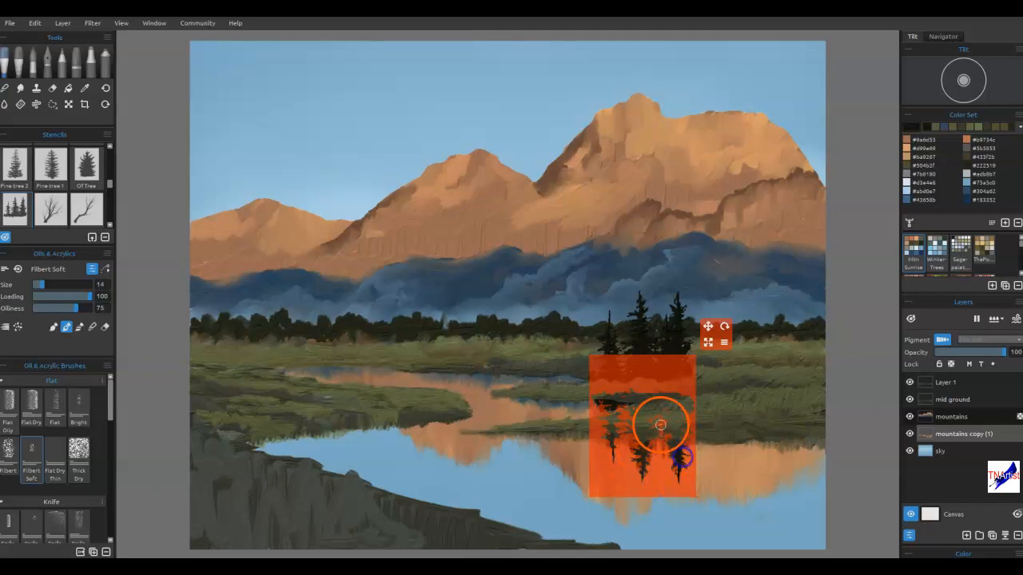
pyautogui.press('Delete')
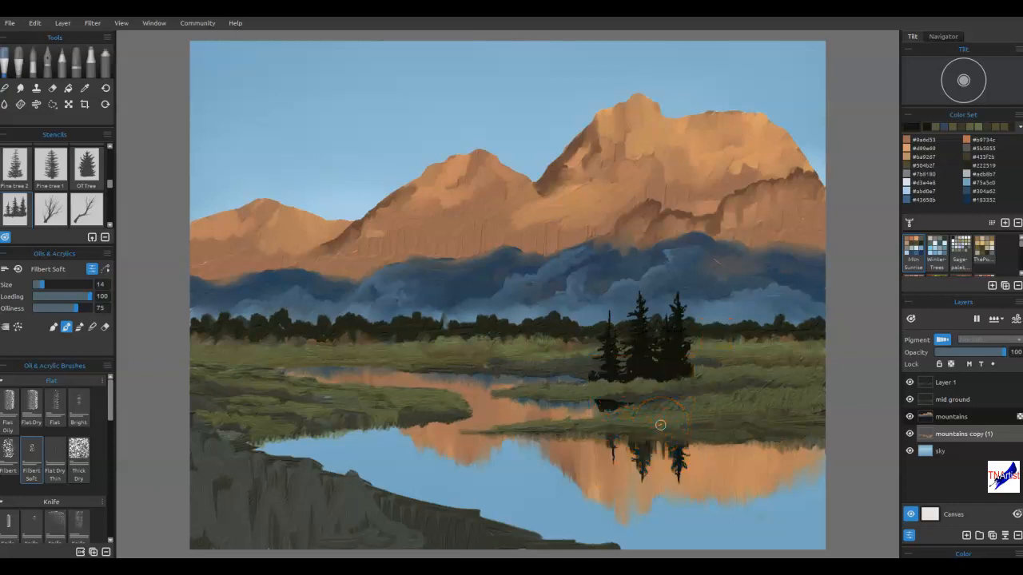
# Blend the dark pine reflections into the water with the Filbert Soft brush at size 14
pyautogui.press('s')
pyautogui.moveTo(686, 470)
pyautogui.mouseDown()
pyautogui.moveTo(679, 477)
pyautogui.moveTo(644, 450)
pyautogui.moveTo(646, 434)
pyautogui.moveTo(635, 477)
pyautogui.mouseUp()
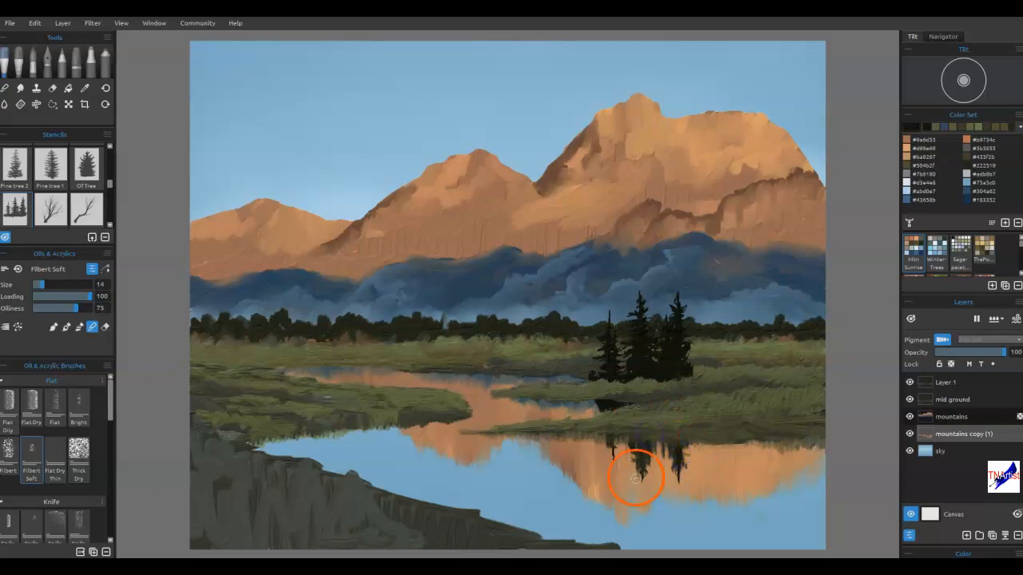
pyautogui.moveTo(598, 413); pyautogui.dragTo(622, 418)
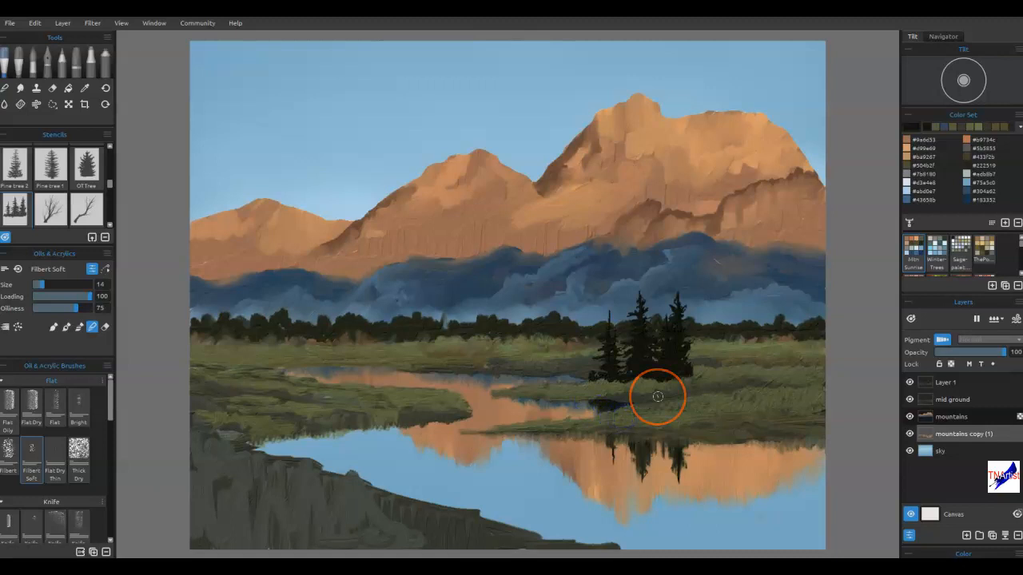
# On Layer 1, blend the base of the pines into the grass with the Filbert Soft brush at size 14
pyautogui.click(938, 382)
pyautogui.moveTo(663, 382); pyautogui.dragTo(688, 378)
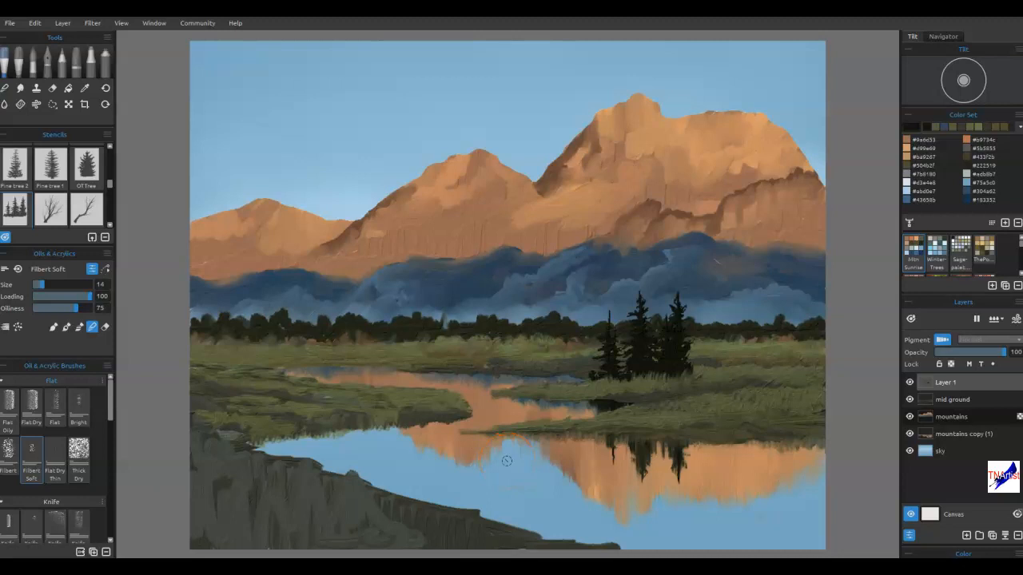
# Load a bush stencil and place it small on the grassy bank just right of the pines
pyautogui.scroll(-3, 32, 184)
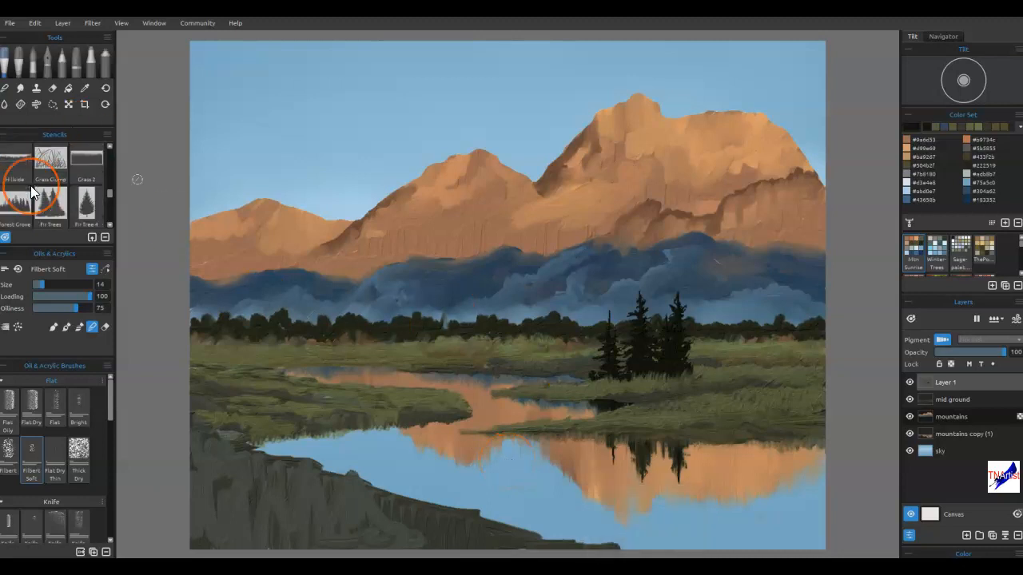
pyautogui.scroll(2, 29, 192)
pyautogui.scroll(-2, 28, 185)
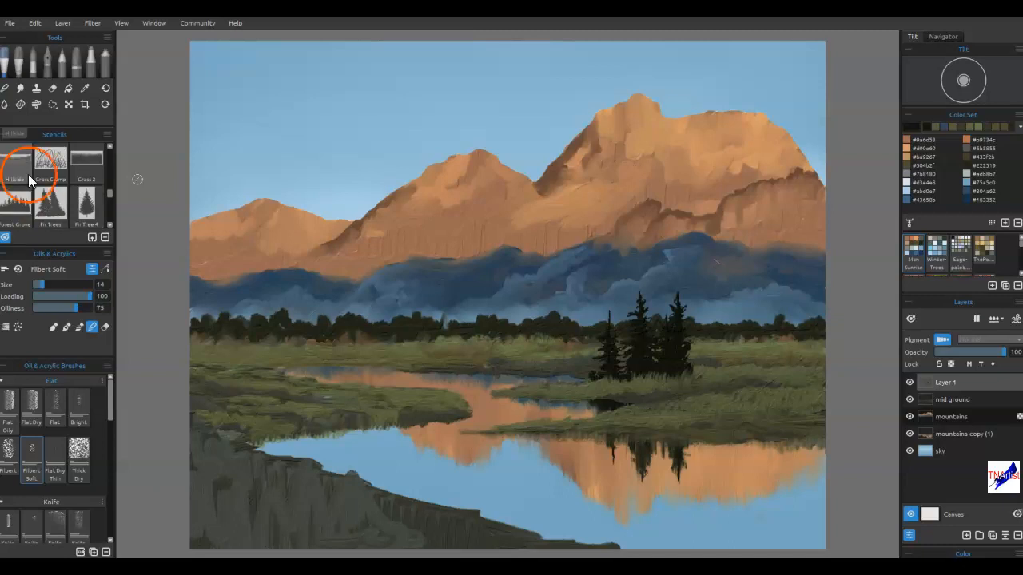
pyautogui.click(50, 214)
pyautogui.moveTo(646, 155); pyautogui.dragTo(724, 349)
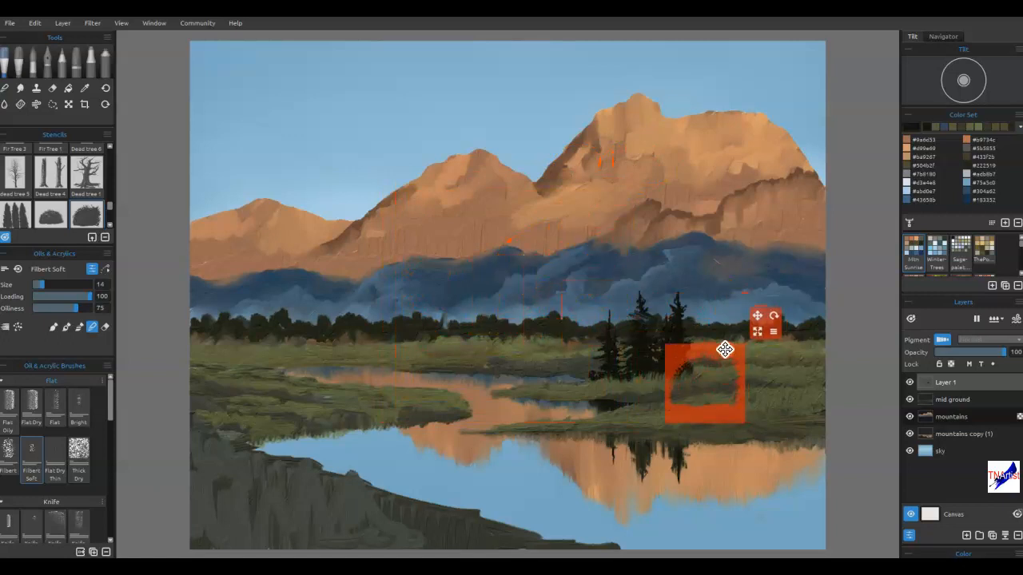
# Mix a dark violet paint colour for the bushes
pyautogui.doubleClick(911, 128)
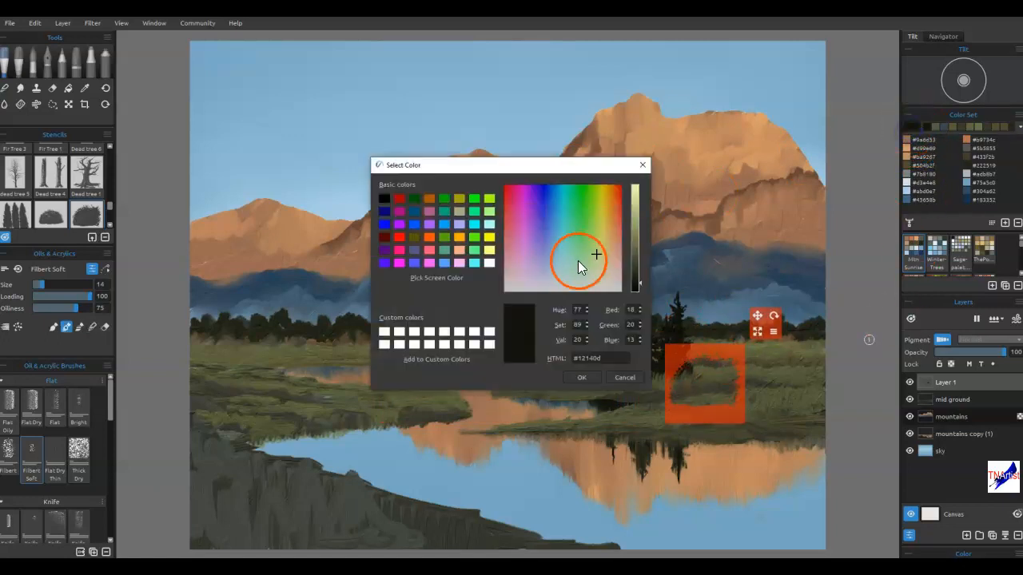
pyautogui.click(536, 253)
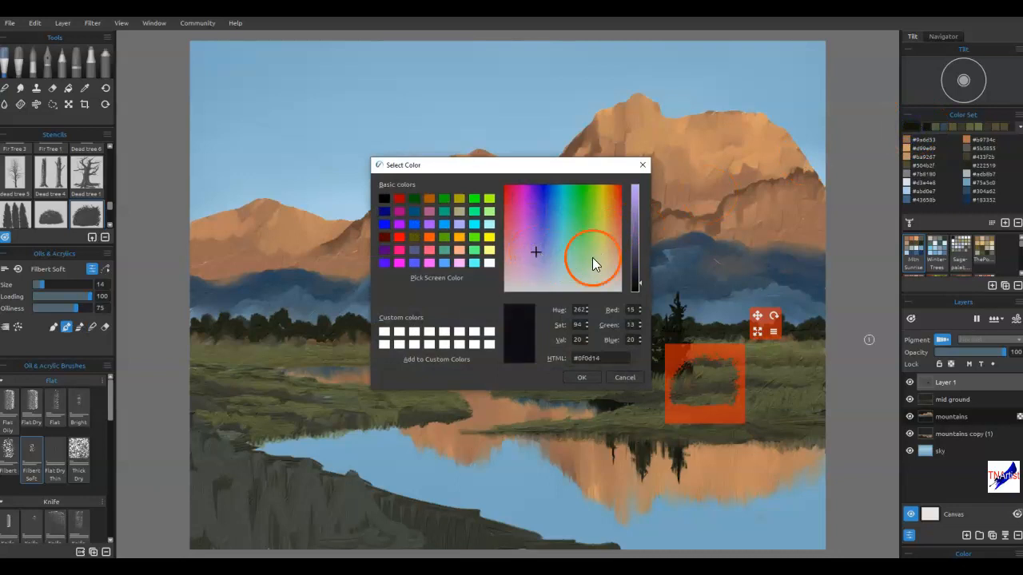
pyautogui.click(635, 264)
pyautogui.click(581, 377)
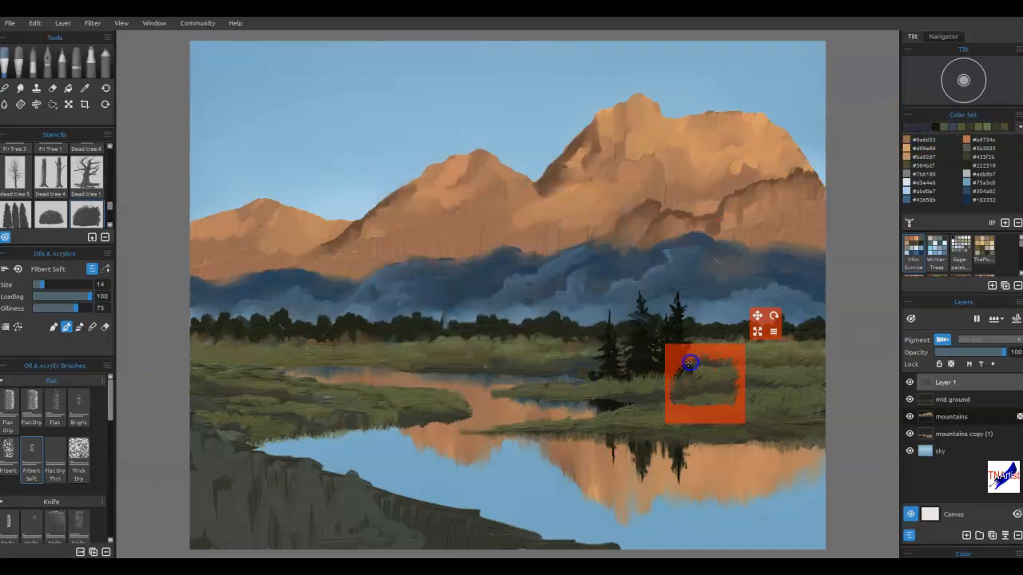
# Paint dark violet bushes through the stencil beside the pines, shrinking it and moving it right for the second, with near-black sampled from the trees
pyautogui.moveTo(735, 363)
pyautogui.mouseDown()
pyautogui.moveTo(685, 366)
pyautogui.moveTo(673, 344)
pyautogui.moveTo(631, 369)
pyautogui.moveTo(700, 369)
pyautogui.mouseUp()
pyautogui.keyDown('alt'); pyautogui.click(640, 364); pyautogui.keyUp('alt')
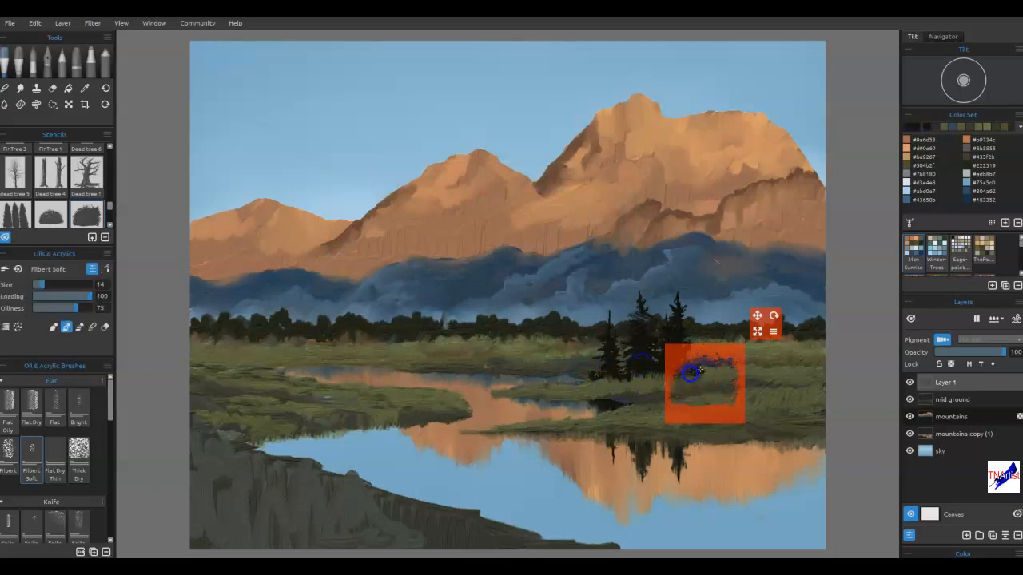
pyautogui.keyDown('alt'); pyautogui.click(703, 364); pyautogui.keyUp('alt')
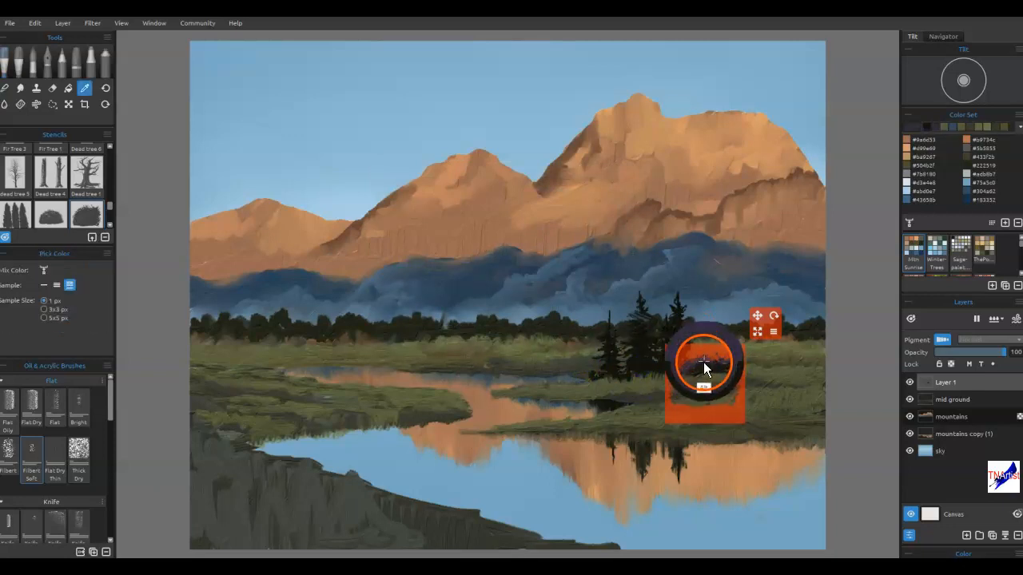
pyautogui.moveTo(696, 371); pyautogui.dragTo(787, 337)
pyautogui.click(736, 363)
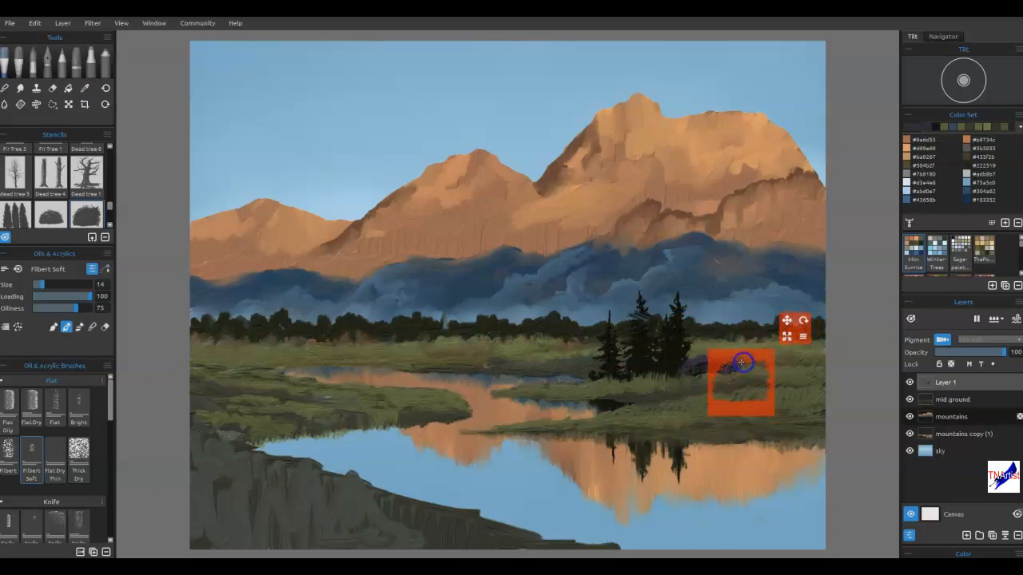
pyautogui.keyDown('alt'); pyautogui.click(640, 366); pyautogui.keyUp('alt')
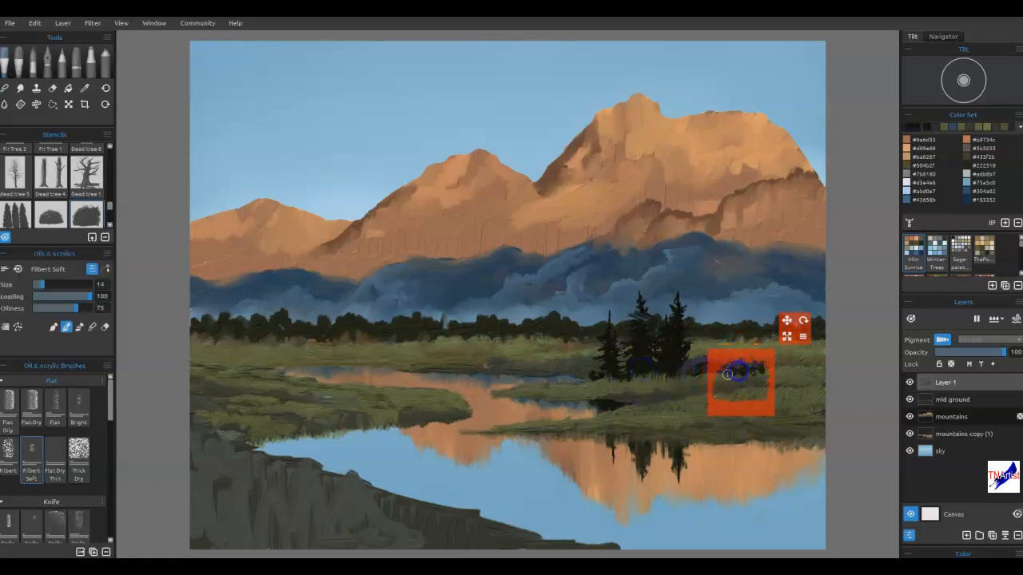
# Shift the bush stencil further right, paint another bush with sampled violet, and remove the stencil
pyautogui.moveTo(765, 354); pyautogui.dragTo(785, 351)
pyautogui.click(824, 334)
pyautogui.click(860, 362)
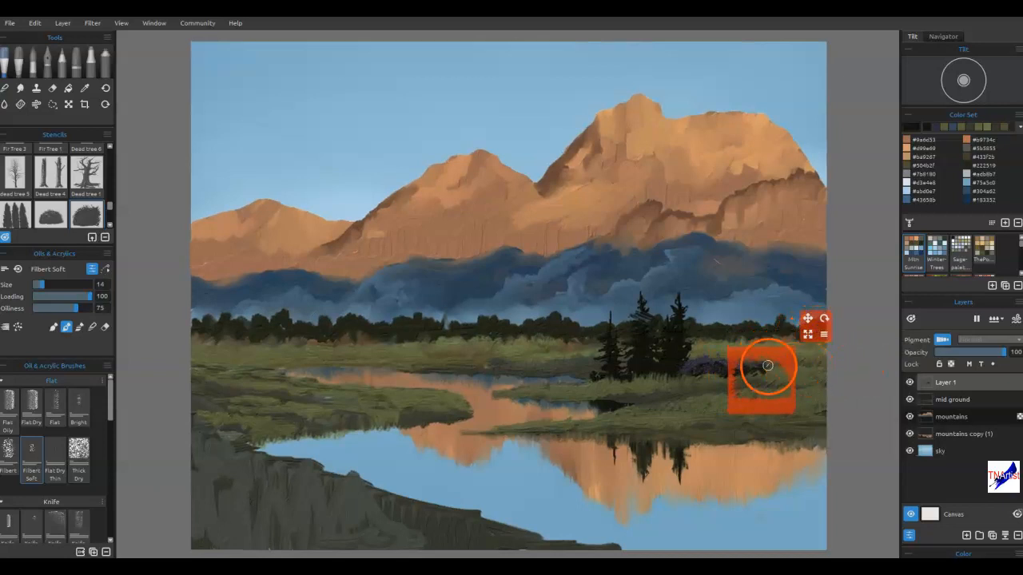
pyautogui.keyDown('alt'); pyautogui.click(701, 363); pyautogui.keyUp('alt')
pyautogui.moveTo(761, 362); pyautogui.dragTo(774, 356)
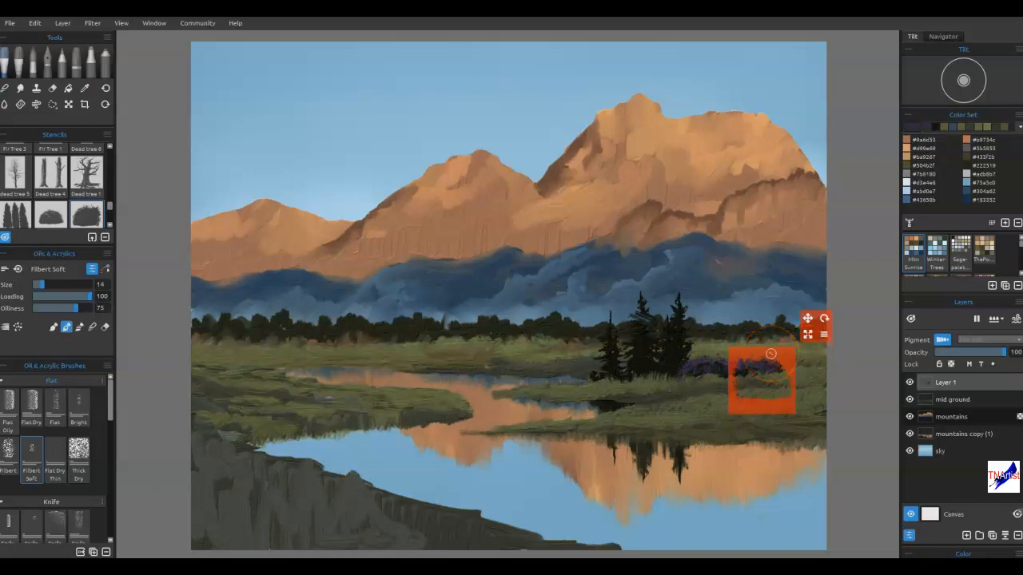
pyautogui.press('Delete')
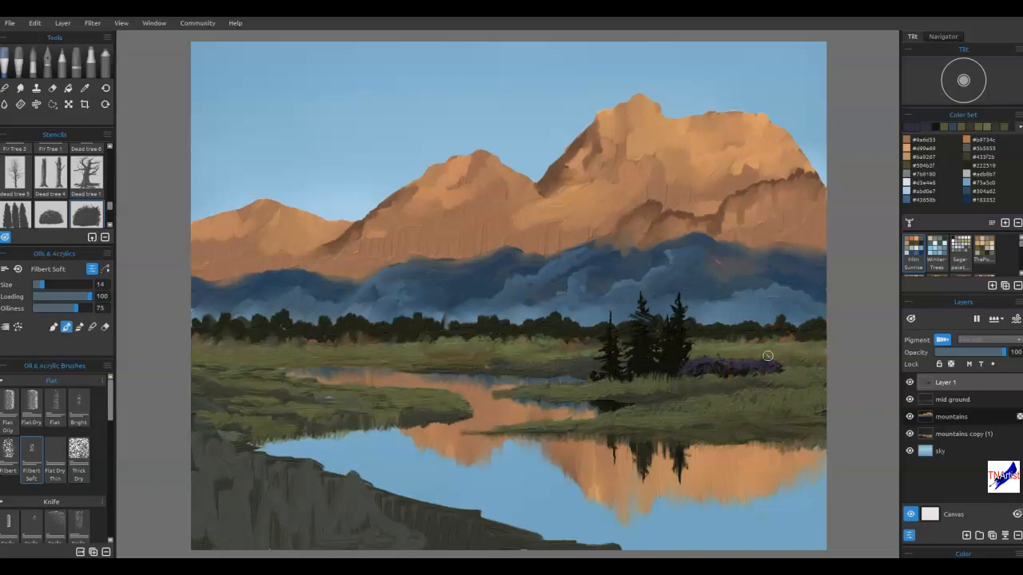
# Soften the bush bases freehand and extend the dark violet bushes along the bank on both sides of the pines
pyautogui.moveTo(704, 376); pyautogui.dragTo(751, 372)
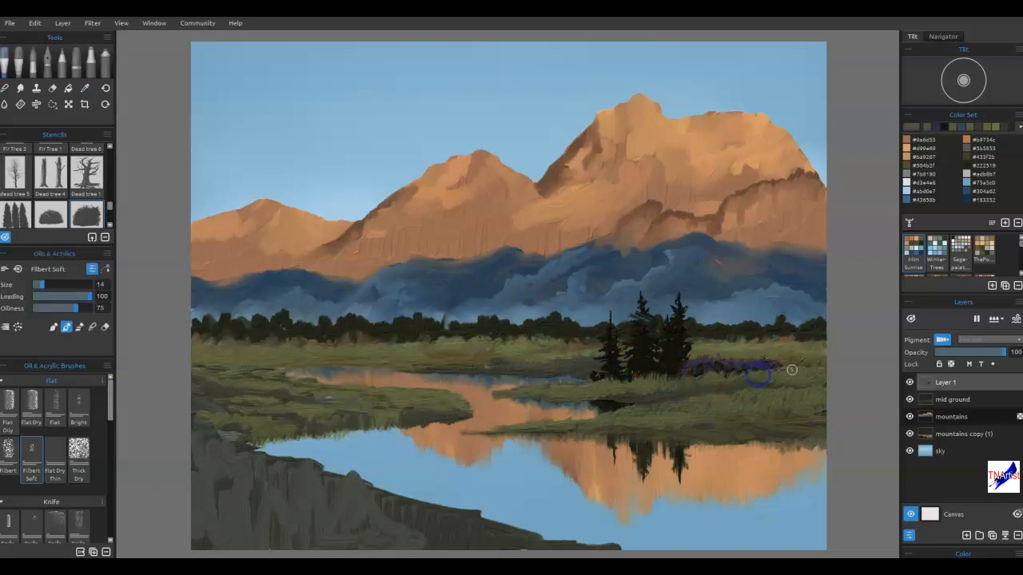
pyautogui.keyDown('alt'); pyautogui.click(689, 368); pyautogui.keyUp('alt')
pyautogui.moveTo(673, 371); pyautogui.dragTo(676, 370)
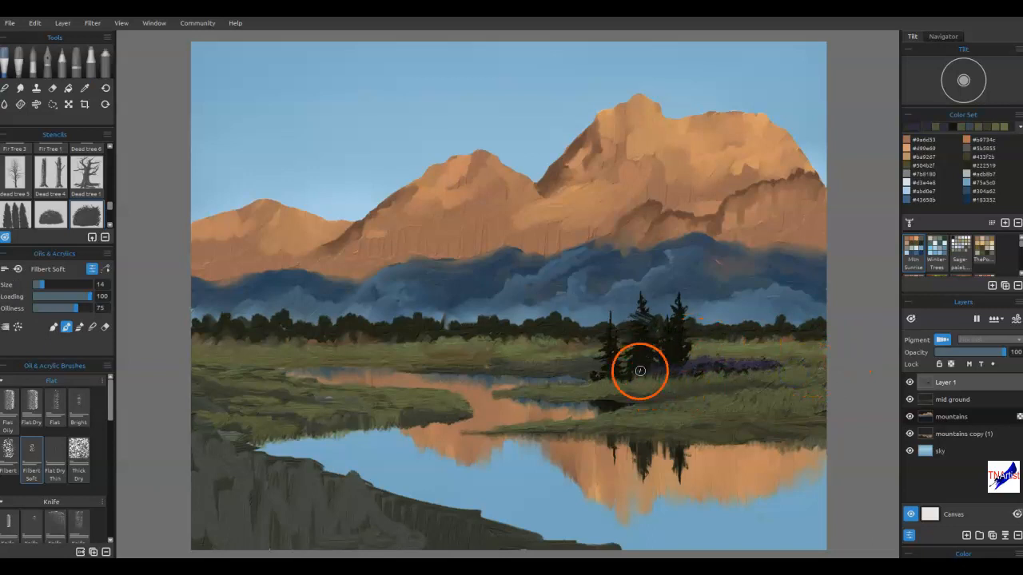
pyautogui.moveTo(598, 393)
pyautogui.mouseDown()
pyautogui.moveTo(567, 386)
pyautogui.moveTo(591, 379)
pyautogui.mouseUp()
pyautogui.moveTo(778, 360); pyautogui.dragTo(786, 366)
pyautogui.moveTo(582, 395); pyautogui.dragTo(552, 389)
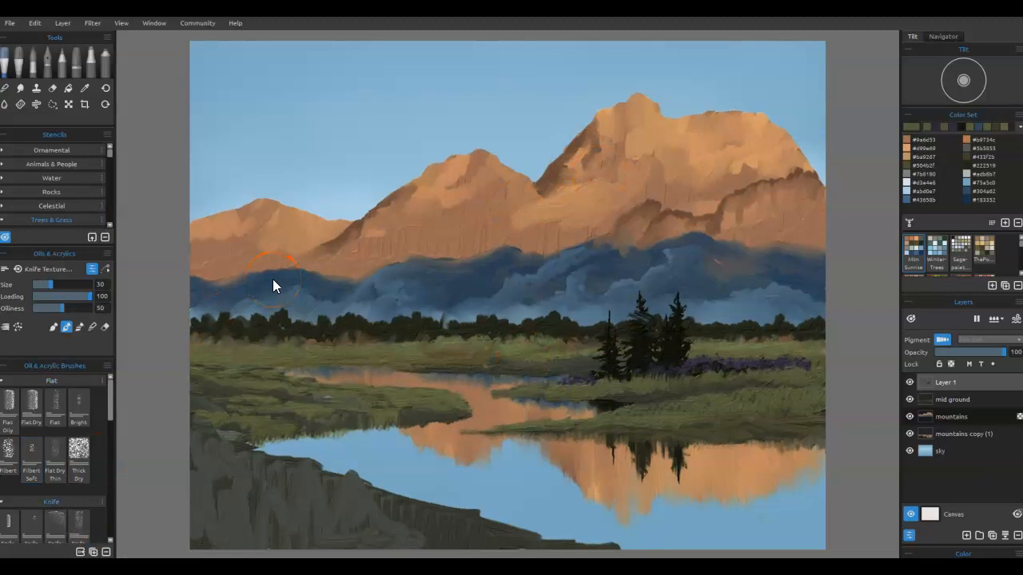
# Touch up the bank around the pines with a Knife Texture brush at size 30, sampling near-black from the trees
pyautogui.moveTo(740, 406)
pyautogui.mouseDown()
pyautogui.moveTo(663, 399)
pyautogui.moveTo(677, 395)
pyautogui.moveTo(737, 416)
pyautogui.moveTo(749, 403)
pyautogui.moveTo(287, 398)
pyautogui.moveTo(341, 418)
pyautogui.moveTo(445, 372)
pyautogui.mouseUp()
pyautogui.moveTo(632, 390)
pyautogui.mouseDown()
pyautogui.moveTo(639, 406)
pyautogui.moveTo(655, 395)
pyautogui.moveTo(598, 409)
pyautogui.moveTo(613, 404)
pyautogui.mouseUp()
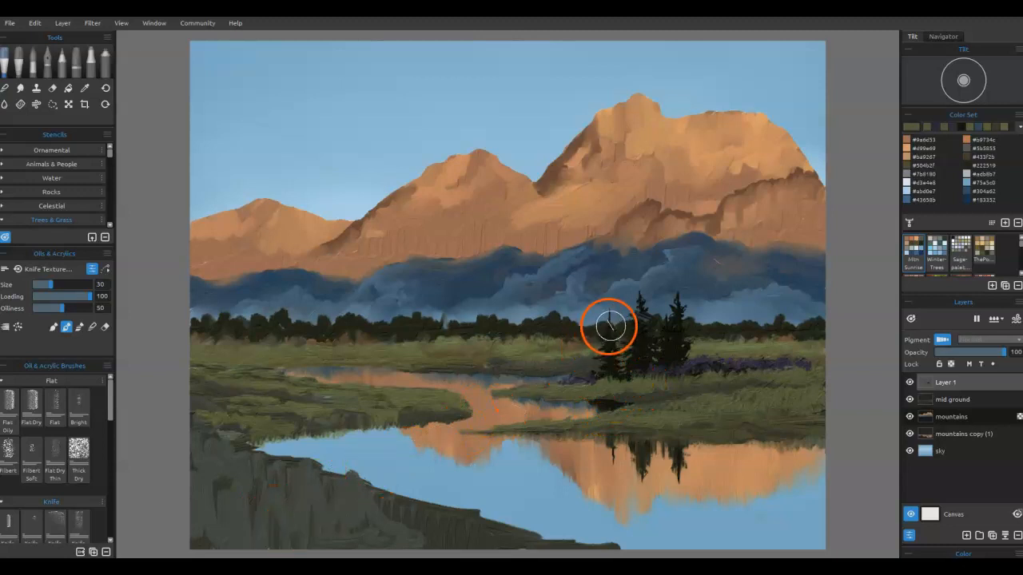
pyautogui.moveTo(611, 353)
pyautogui.mouseDown()
pyautogui.moveTo(641, 341)
pyautogui.moveTo(657, 352)
pyautogui.moveTo(644, 356)
pyautogui.mouseUp()
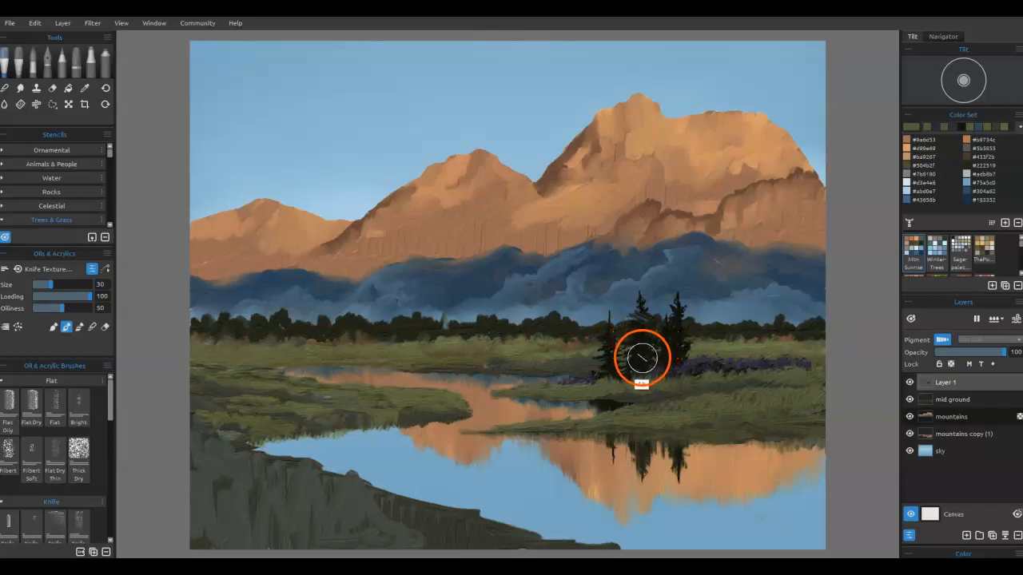
pyautogui.press('i')
pyautogui.keyDown('alt'); pyautogui.click(642, 358); pyautogui.keyUp('alt')
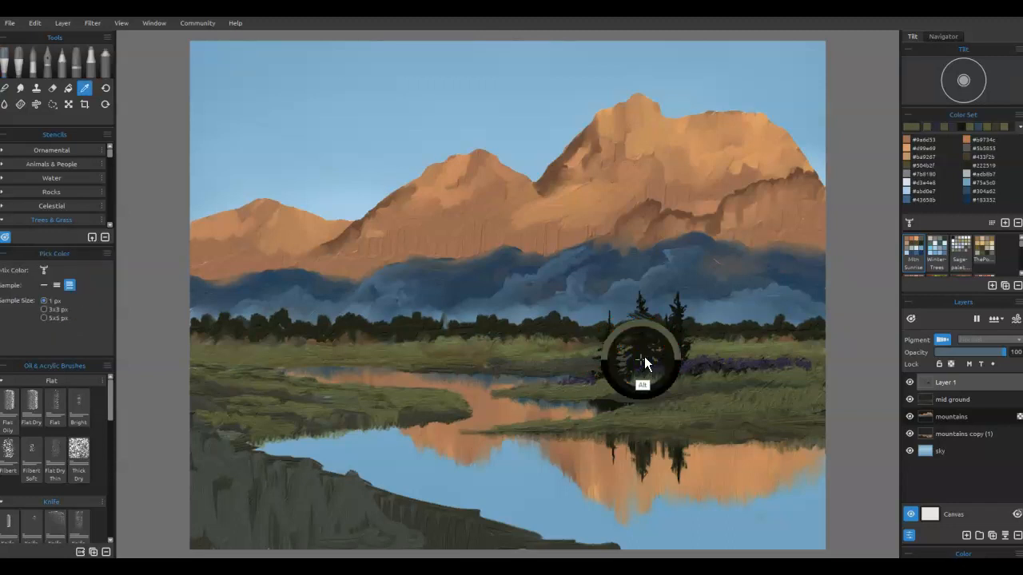
pyautogui.keyDown('alt'); pyautogui.click(640, 362); pyautogui.keyUp('alt')
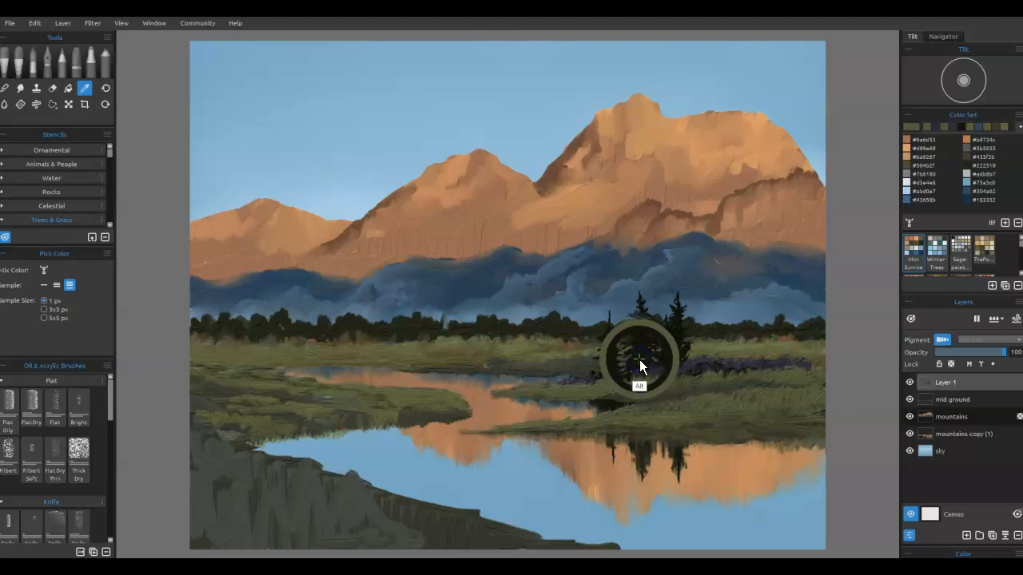
pyautogui.keyDown('alt'); pyautogui.click(639, 359); pyautogui.keyUp('alt')
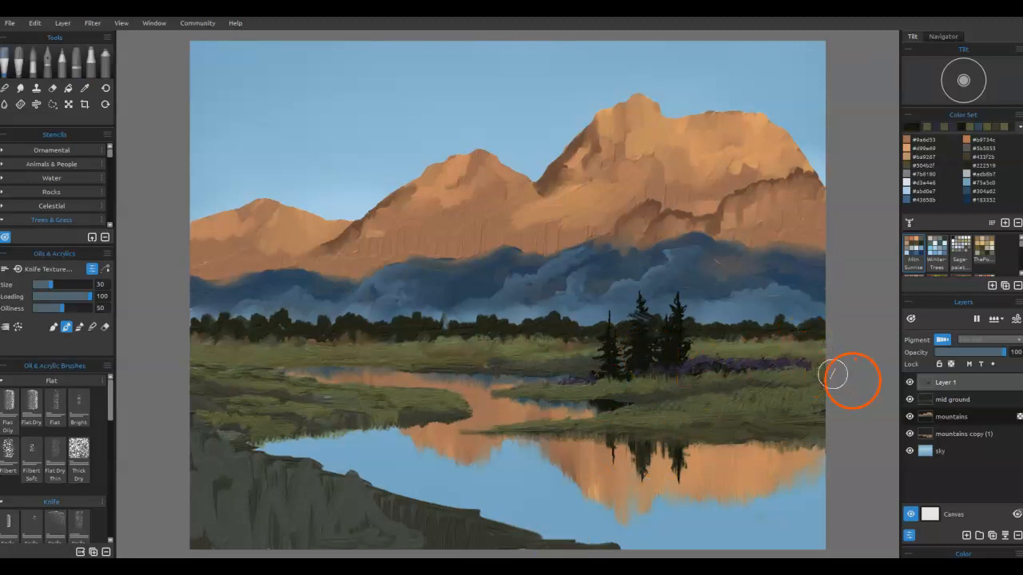
# Check Layer 1 by toggling its visibility and add a new layer above it
pyautogui.click(909, 382)
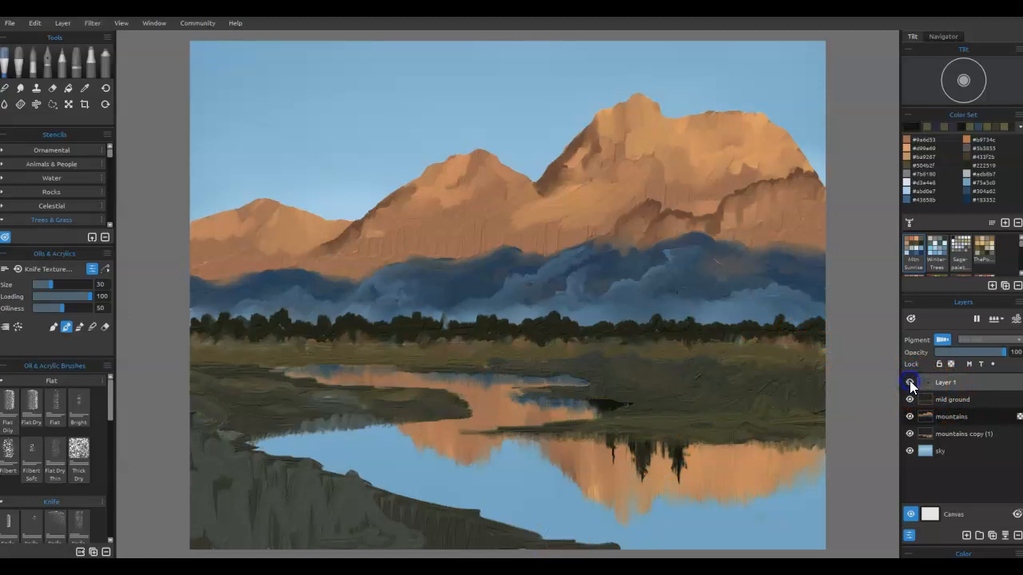
pyautogui.click(951, 385)
pyautogui.click(966, 535)
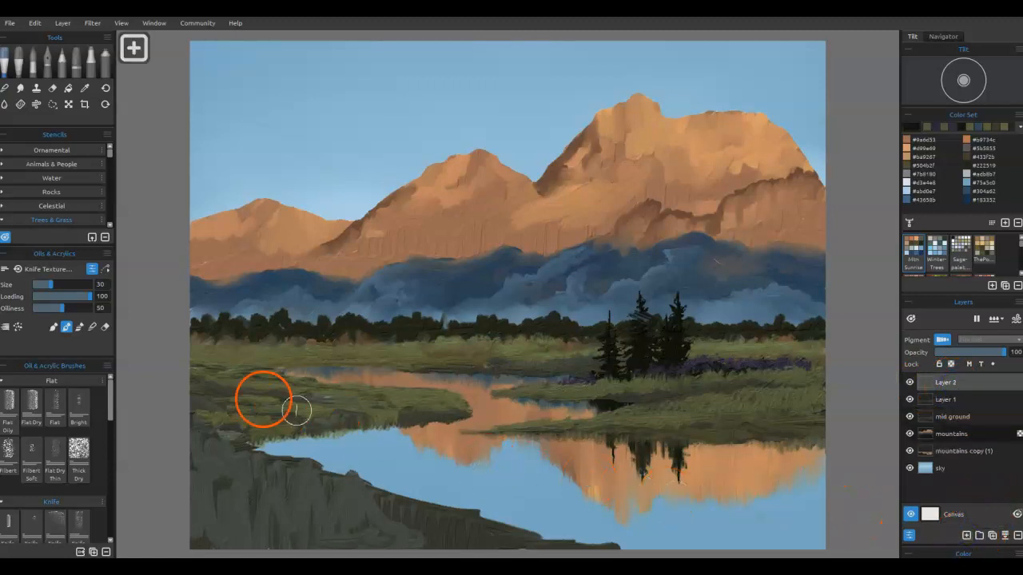
# Paint a near-black bush cluster on the left foreground bank with the Rough Dry brush at size 45
pyautogui.scroll(-2, 33, 417)
pyautogui.scroll(-5, 32, 417)
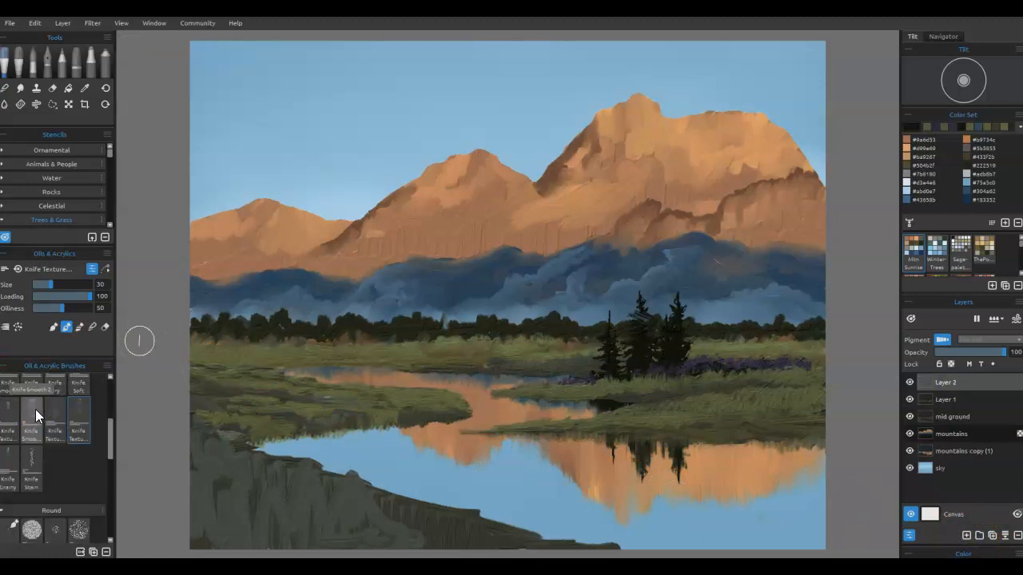
pyautogui.scroll(-3, 69, 487)
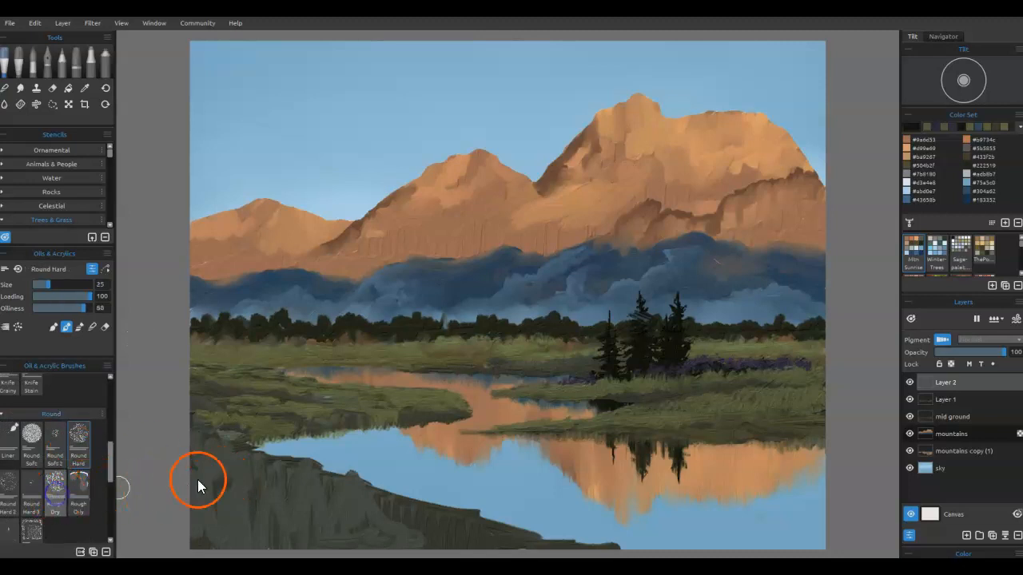
pyautogui.moveTo(291, 485)
pyautogui.mouseDown()
pyautogui.moveTo(299, 500)
pyautogui.moveTo(283, 511)
pyautogui.moveTo(301, 498)
pyautogui.moveTo(305, 521)
pyautogui.moveTo(292, 512)
pyautogui.moveTo(270, 520)
pyautogui.moveTo(278, 493)
pyautogui.moveTo(254, 491)
pyautogui.mouseUp()
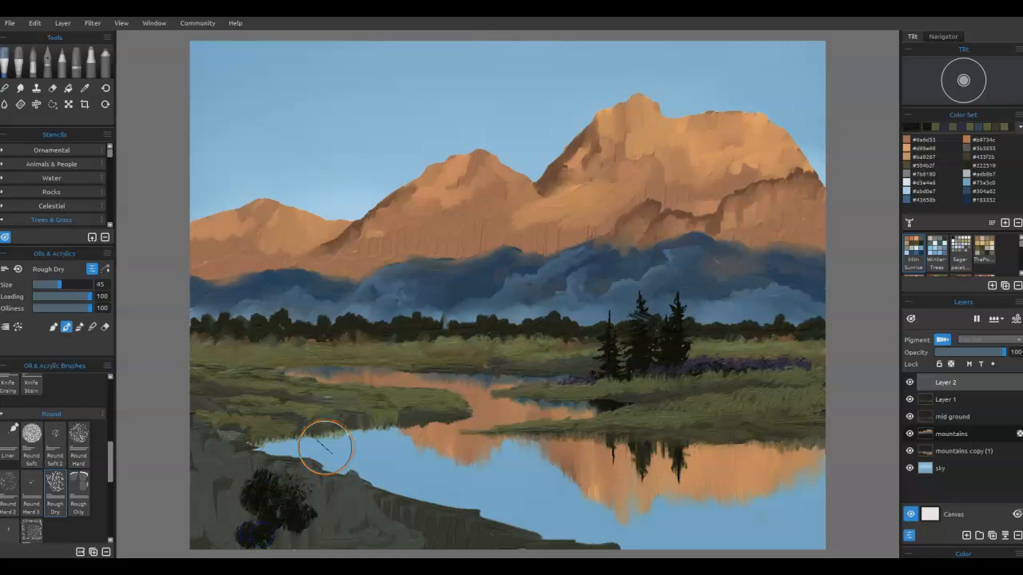
# Extend the near-black bushes across the lower edge of the foreground bank, tapering them down toward the right
pyautogui.moveTo(359, 440); pyautogui.dragTo(506, 326)
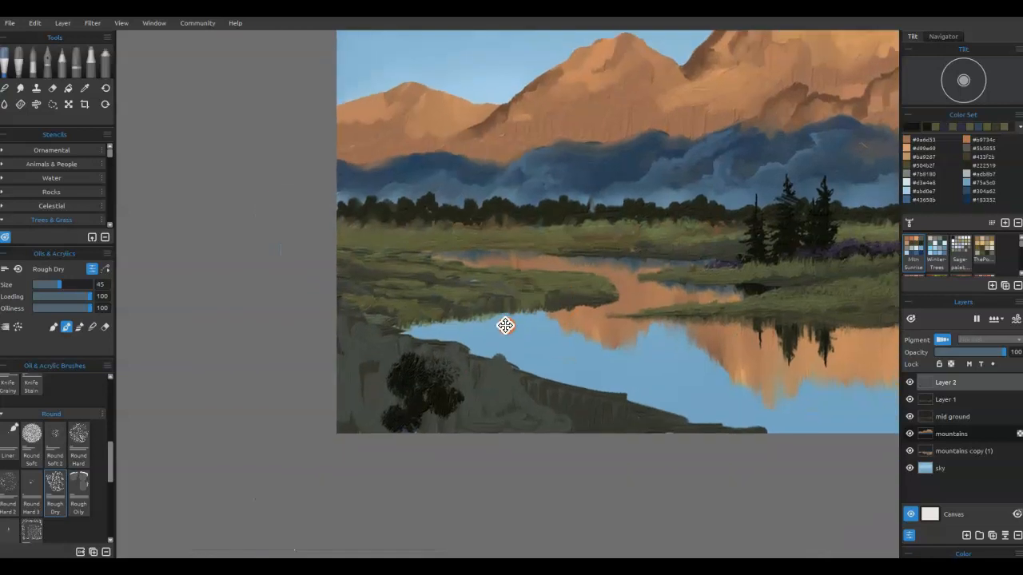
pyautogui.scroll(3, 503, 422)
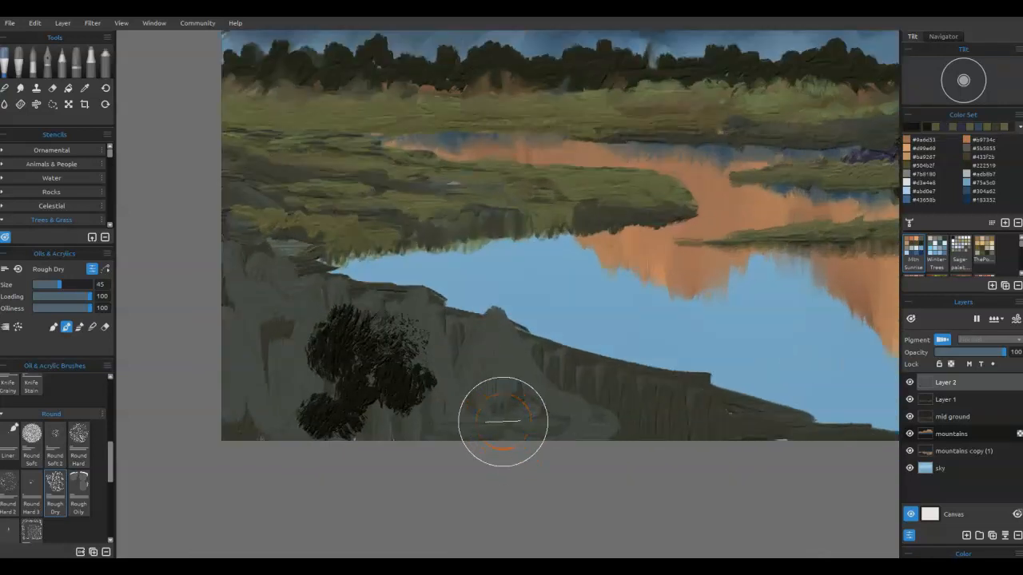
pyautogui.scroll(-1, 503, 421)
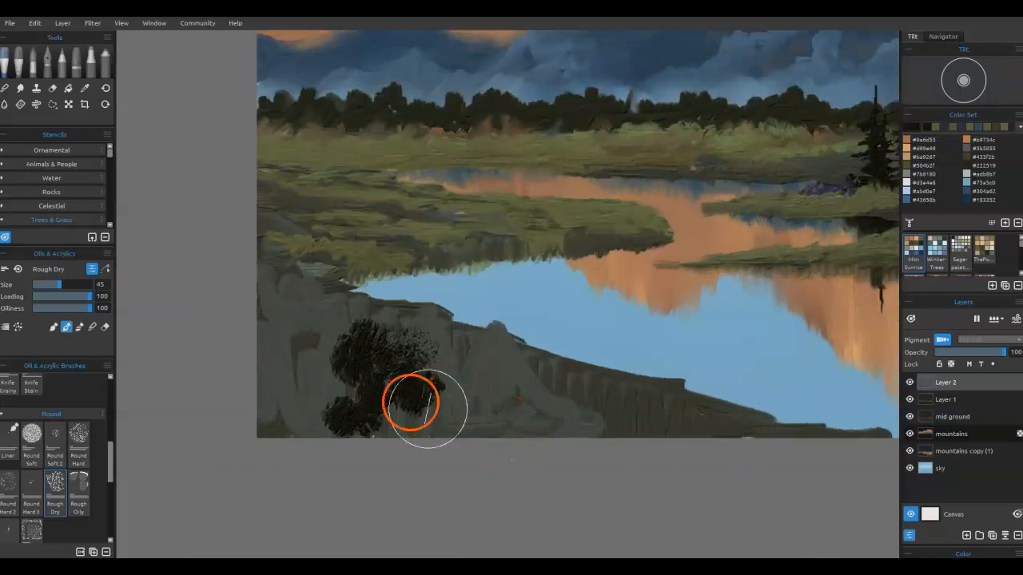
pyautogui.click(297, 423)
pyautogui.moveTo(260, 403); pyautogui.dragTo(257, 430)
pyautogui.moveTo(285, 381)
pyautogui.mouseDown()
pyautogui.moveTo(331, 414)
pyautogui.moveTo(338, 382)
pyautogui.moveTo(329, 432)
pyautogui.moveTo(412, 414)
pyautogui.moveTo(442, 433)
pyautogui.moveTo(473, 418)
pyautogui.moveTo(495, 437)
pyautogui.mouseUp()
pyautogui.moveTo(612, 393)
pyautogui.mouseDown()
pyautogui.moveTo(592, 430)
pyautogui.moveTo(750, 444)
pyautogui.moveTo(554, 426)
pyautogui.moveTo(477, 387)
pyautogui.moveTo(447, 398)
pyautogui.moveTo(306, 345)
pyautogui.moveTo(267, 372)
pyautogui.moveTo(247, 343)
pyautogui.mouseUp()
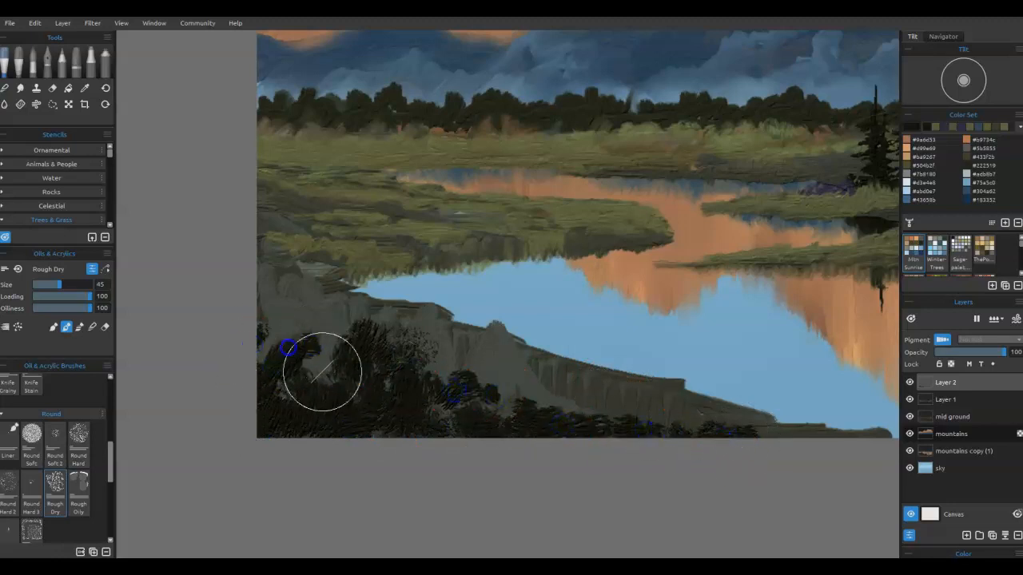
# Change the paint colour to dark green #23361e
pyautogui.click(911, 127)
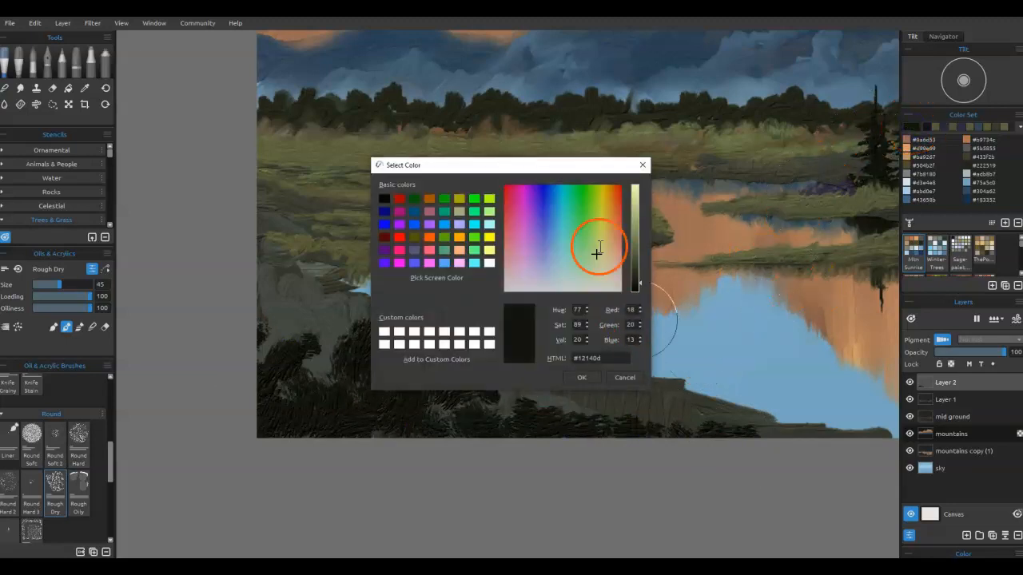
pyautogui.moveTo(594, 253); pyautogui.dragTo(590, 248)
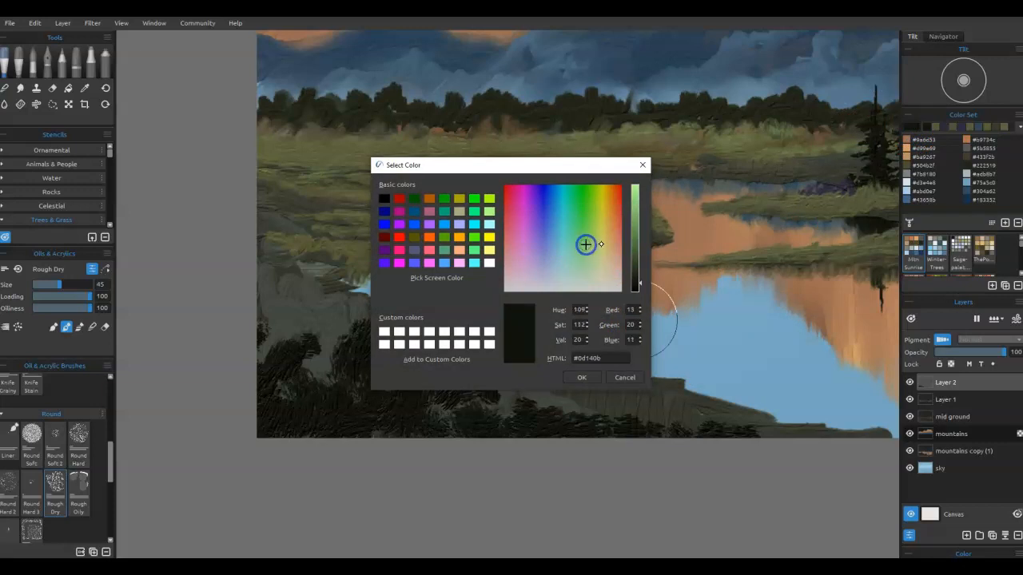
pyautogui.click(636, 269)
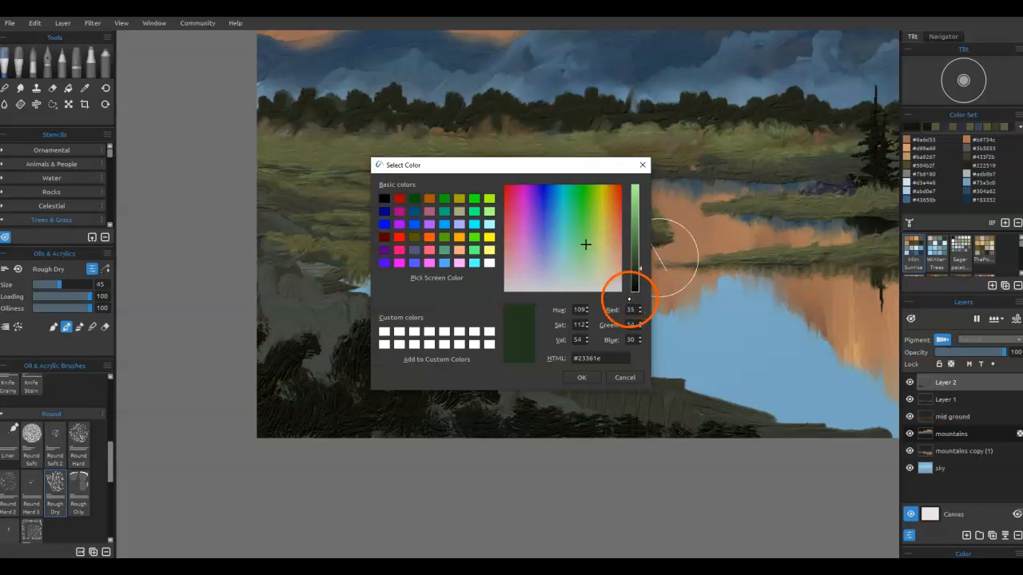
pyautogui.click(589, 378)
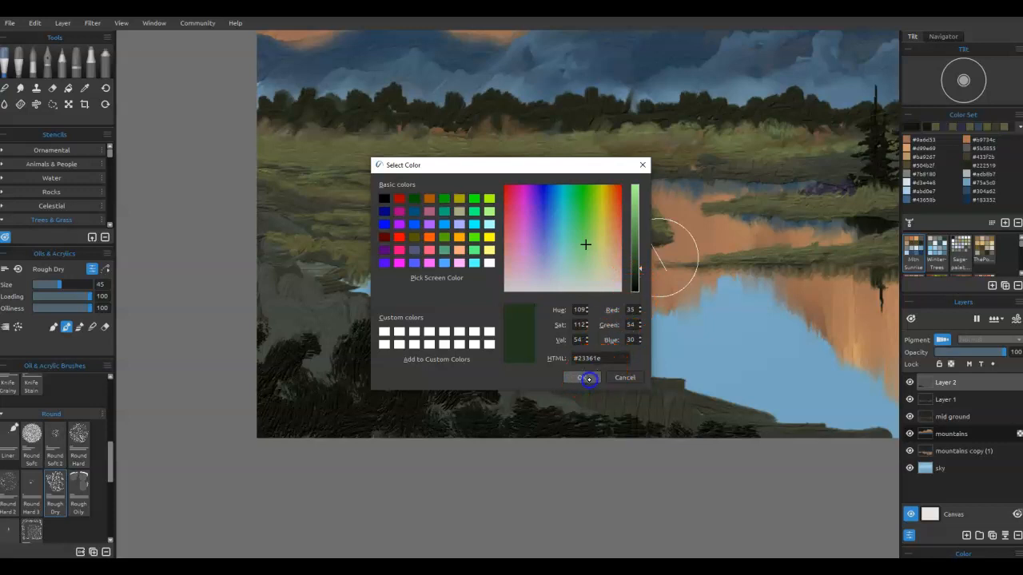
# Paint dark green foliage over the left foreground bank and a tuft at its right end with the Rough Dry brush at size 12
pyautogui.moveTo(490, 396)
pyautogui.mouseDown()
pyautogui.moveTo(537, 370)
pyautogui.moveTo(498, 394)
pyautogui.moveTo(490, 379)
pyautogui.mouseUp()
pyautogui.press('[')
pyautogui.press('[')
pyautogui.press('[')
pyautogui.press('[')
pyautogui.press('[')
pyautogui.press('[')
pyautogui.press('[')
pyautogui.moveTo(309, 296); pyautogui.dragTo(316, 304)
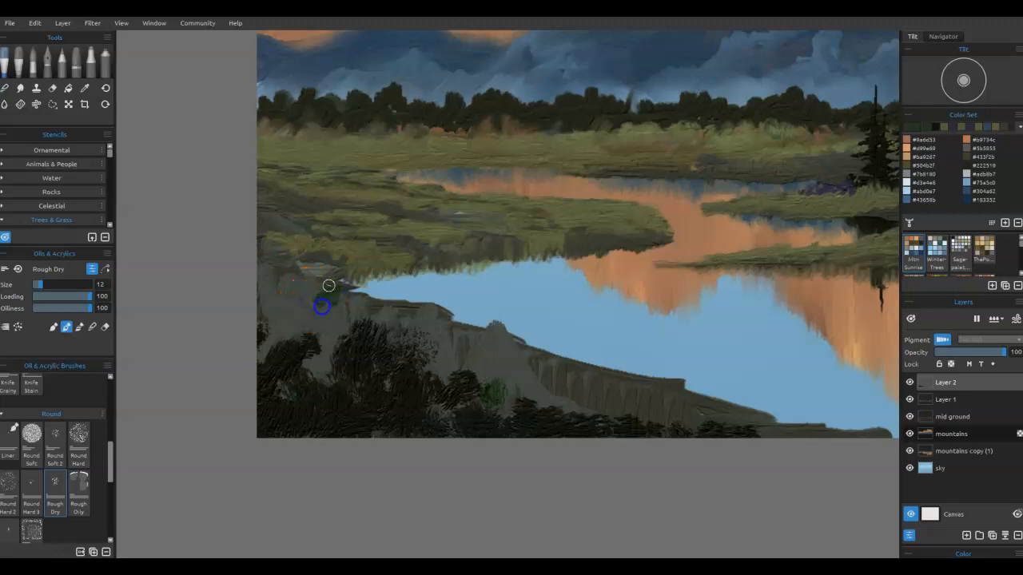
pyautogui.moveTo(307, 300)
pyautogui.mouseDown()
pyautogui.moveTo(355, 284)
pyautogui.moveTo(354, 312)
pyautogui.moveTo(355, 298)
pyautogui.moveTo(289, 308)
pyautogui.moveTo(272, 283)
pyautogui.moveTo(285, 279)
pyautogui.moveTo(271, 298)
pyautogui.moveTo(262, 286)
pyautogui.moveTo(264, 260)
pyautogui.moveTo(346, 249)
pyautogui.moveTo(333, 346)
pyautogui.mouseUp()
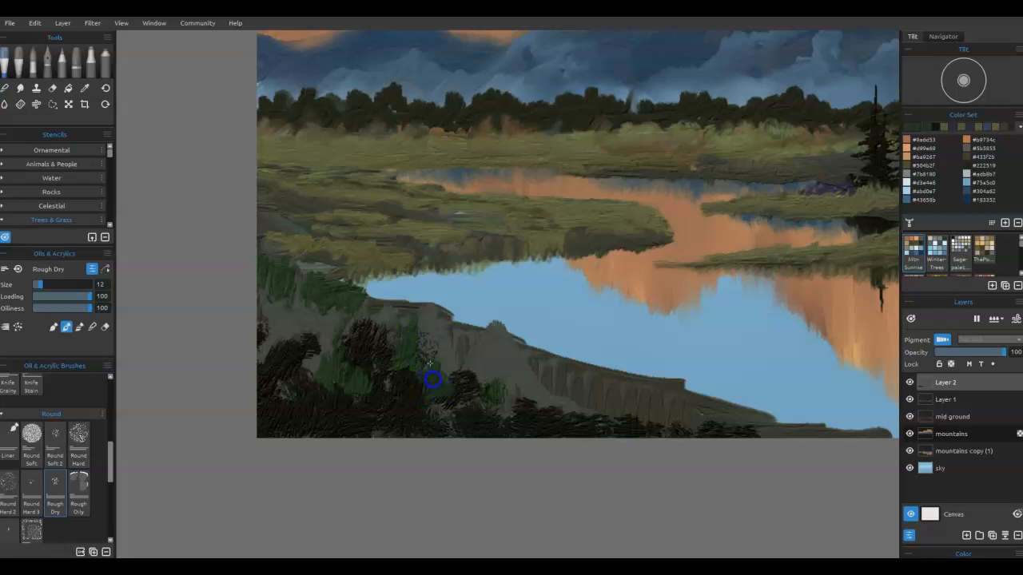
pyautogui.click(312, 331)
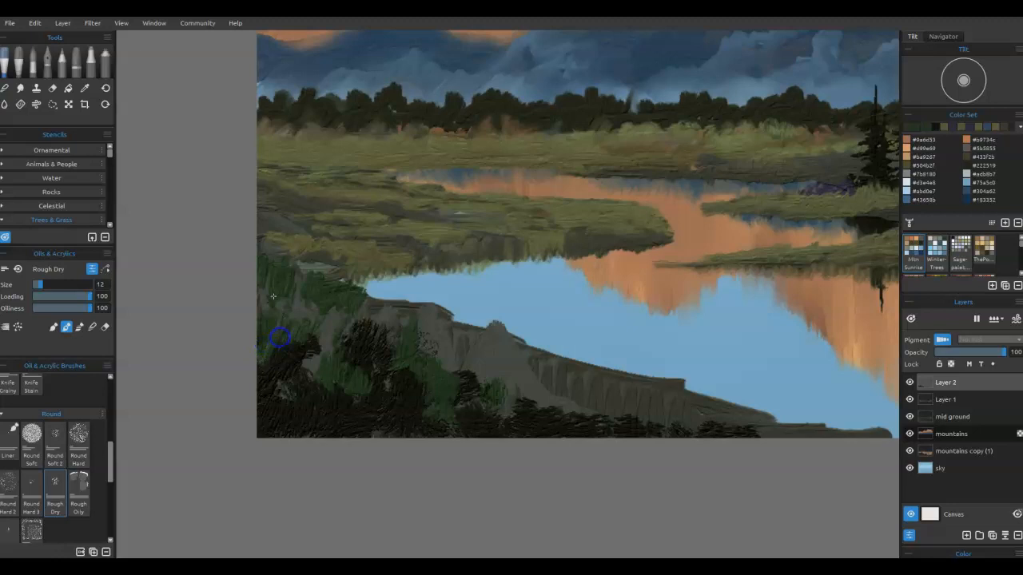
pyautogui.moveTo(331, 316)
pyautogui.mouseDown()
pyautogui.moveTo(436, 359)
pyautogui.moveTo(568, 372)
pyautogui.moveTo(501, 389)
pyautogui.moveTo(753, 413)
pyautogui.moveTo(720, 354)
pyautogui.moveTo(714, 410)
pyautogui.moveTo(663, 397)
pyautogui.moveTo(262, 413)
pyautogui.mouseUp()
# Brush dark green grass texture across the foreground bank down to its right end with the Rake Oily brush at size 40
pyautogui.moveTo(108, 468); pyautogui.dragTo(108, 507)
pyautogui.click(9, 449)
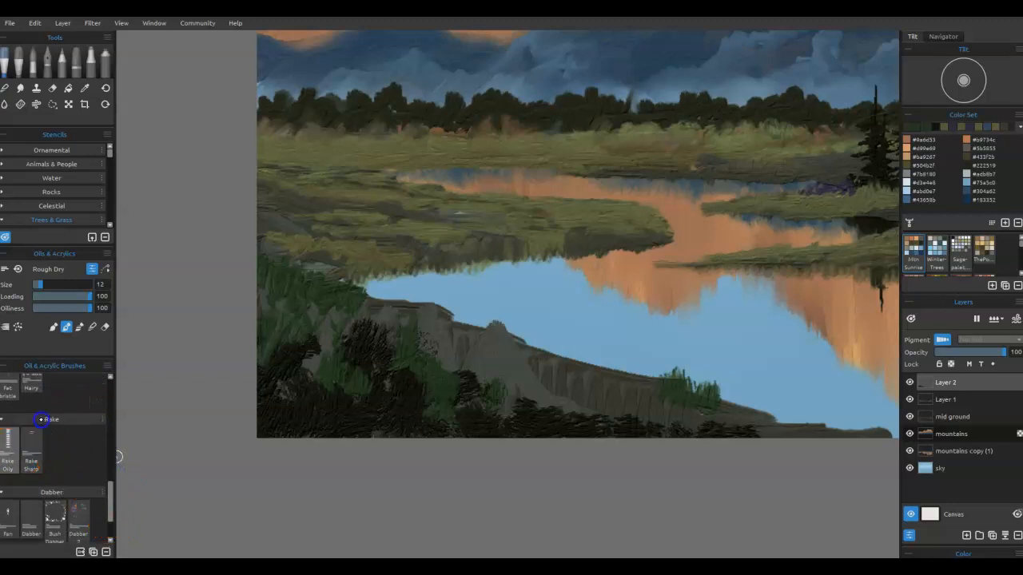
pyautogui.moveTo(491, 388)
pyautogui.mouseDown()
pyautogui.moveTo(514, 391)
pyautogui.moveTo(505, 375)
pyautogui.moveTo(480, 360)
pyautogui.moveTo(456, 370)
pyautogui.moveTo(444, 339)
pyautogui.moveTo(416, 350)
pyautogui.moveTo(365, 326)
pyautogui.moveTo(314, 344)
pyautogui.moveTo(342, 377)
pyautogui.moveTo(515, 394)
pyautogui.moveTo(583, 414)
pyautogui.moveTo(599, 396)
pyautogui.moveTo(644, 399)
pyautogui.moveTo(641, 426)
pyautogui.moveTo(685, 403)
pyautogui.moveTo(677, 415)
pyautogui.moveTo(630, 365)
pyautogui.moveTo(613, 405)
pyautogui.moveTo(579, 363)
pyautogui.moveTo(568, 397)
pyautogui.moveTo(568, 376)
pyautogui.moveTo(591, 408)
pyautogui.moveTo(732, 430)
pyautogui.mouseUp()
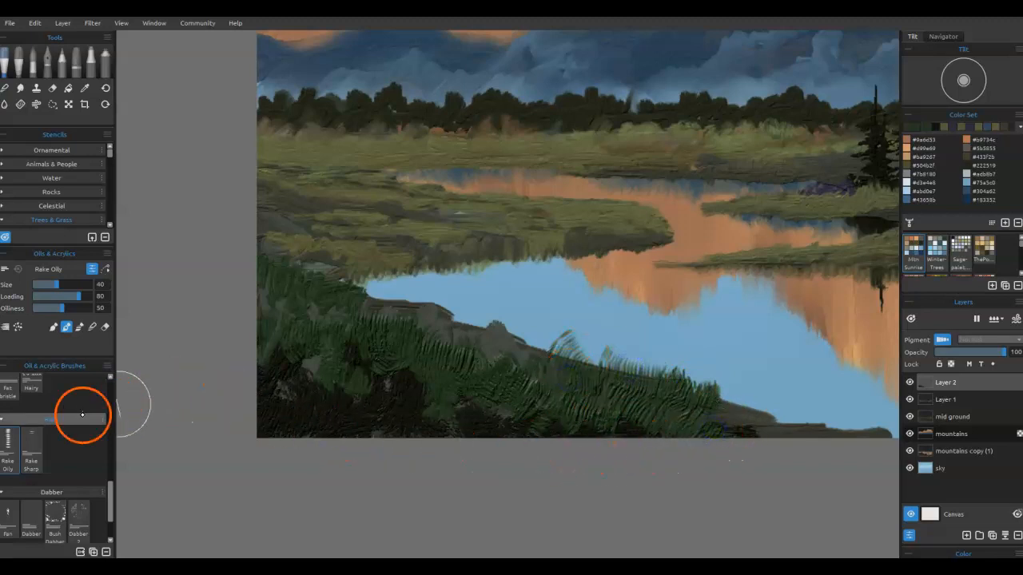
# Fill the foreground bank's gray gaps with green foliage using the Fan brush at size 20 and oiliness 100
pyautogui.click(11, 513)
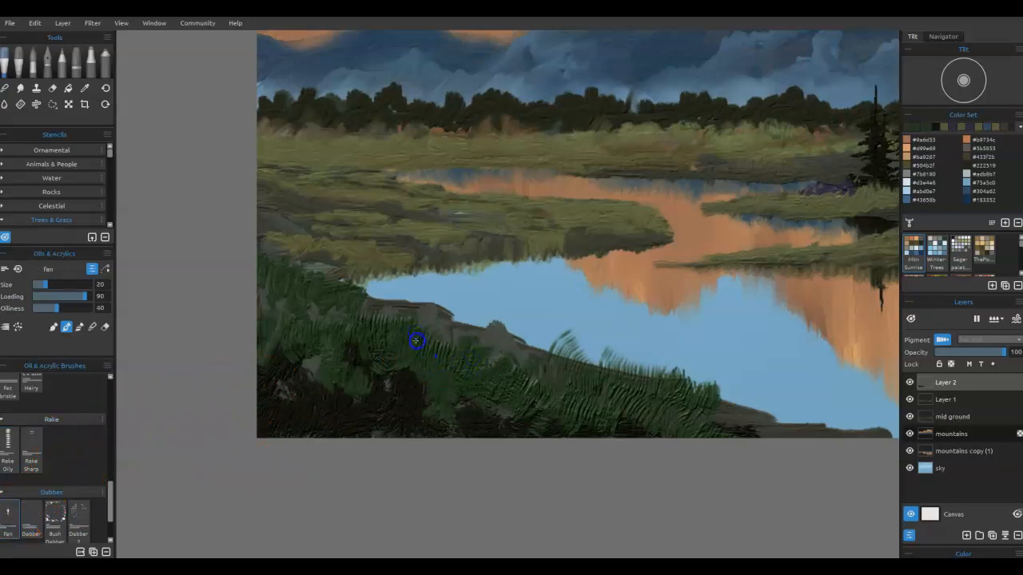
pyautogui.moveTo(44, 304); pyautogui.dragTo(107, 305)
pyautogui.moveTo(443, 337); pyautogui.dragTo(455, 360)
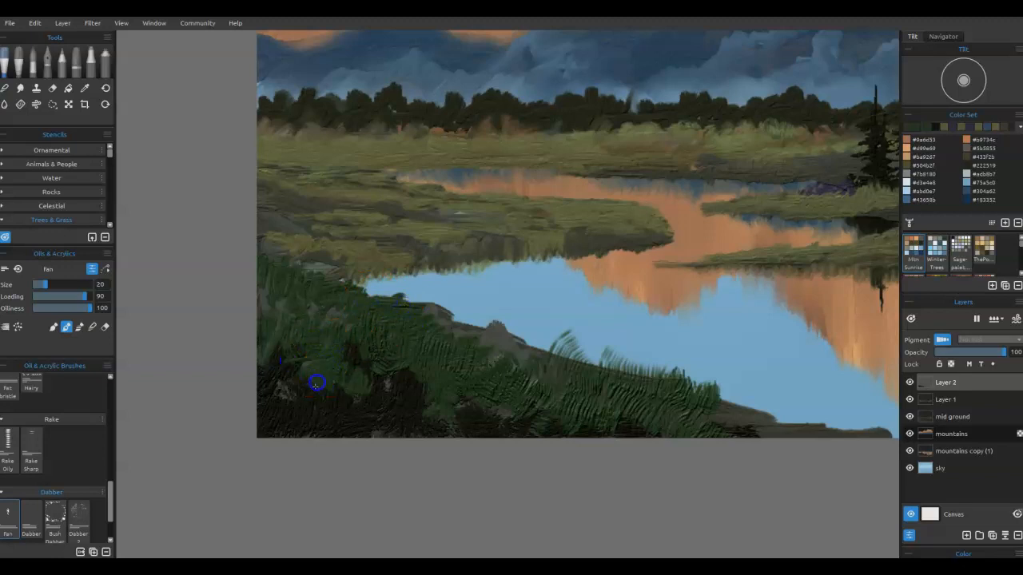
pyautogui.moveTo(304, 413); pyautogui.dragTo(316, 403)
pyautogui.moveTo(449, 329); pyautogui.dragTo(537, 338)
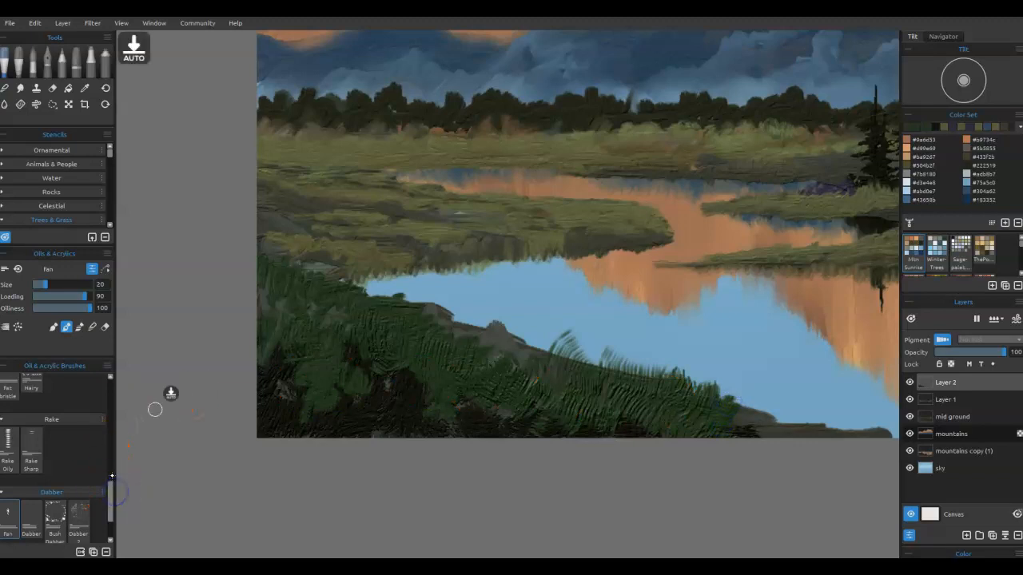
# Extend the dark green foliage along the bank's water edge with the Knife Soft brush at size 18
pyautogui.moveTo(109, 492)
pyautogui.mouseDown()
pyautogui.moveTo(109, 410)
pyautogui.moveTo(99, 431)
pyautogui.mouseUp()
pyautogui.click(74, 407)
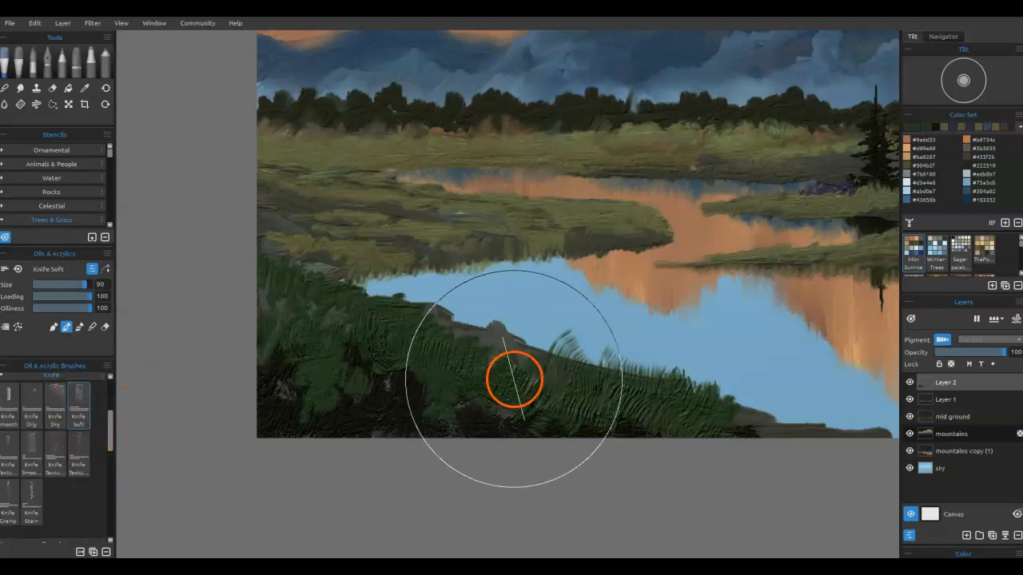
pyautogui.moveTo(545, 384)
pyautogui.mouseDown()
pyautogui.moveTo(535, 388)
pyautogui.moveTo(493, 363)
pyautogui.mouseUp()
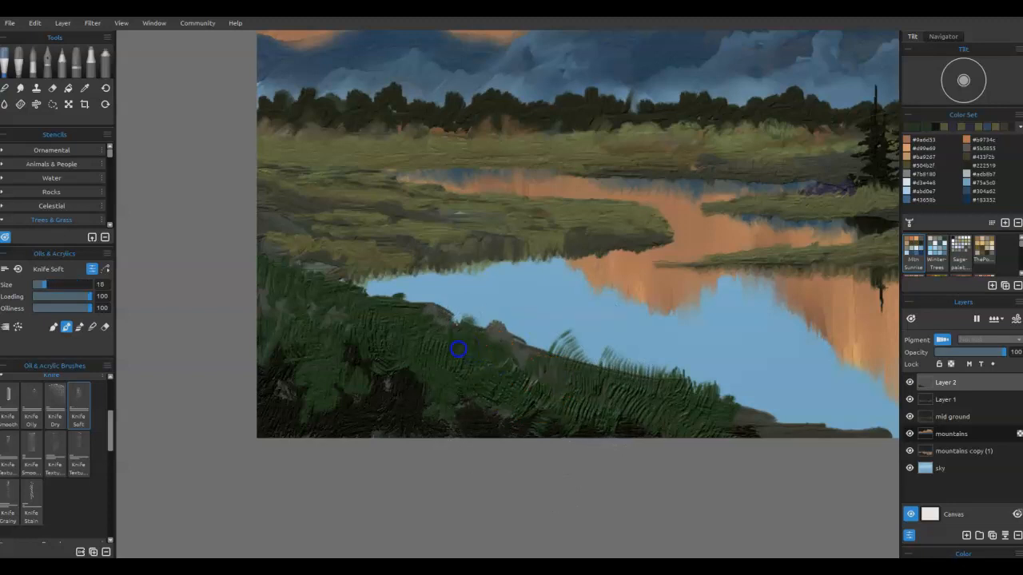
pyautogui.moveTo(467, 352)
pyautogui.mouseDown()
pyautogui.moveTo(519, 377)
pyautogui.moveTo(509, 381)
pyautogui.mouseUp()
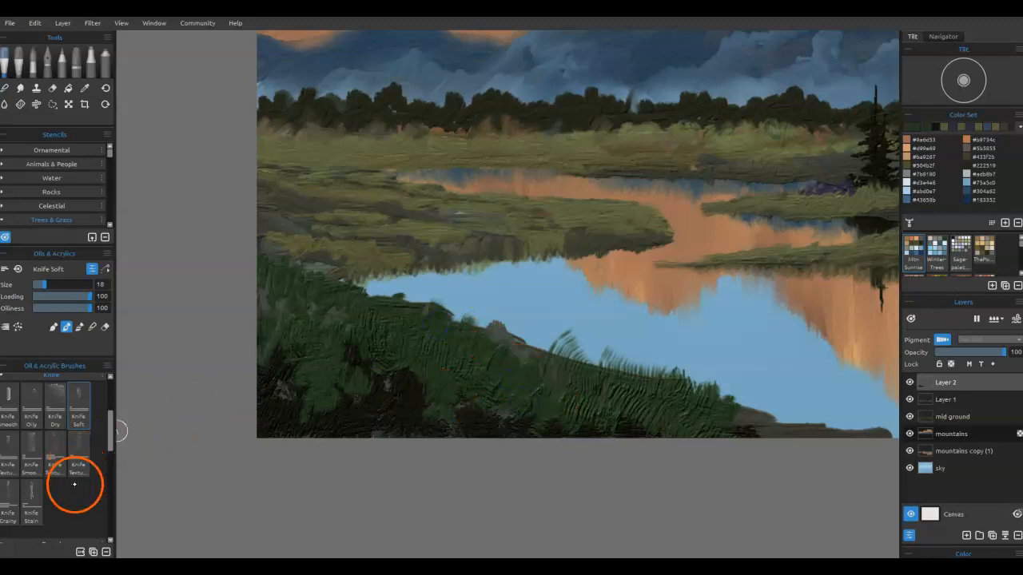
# Cover the remaining gray bank edge with textured green foliage using the Knife Textured brush at size 25
pyautogui.click(58, 454)
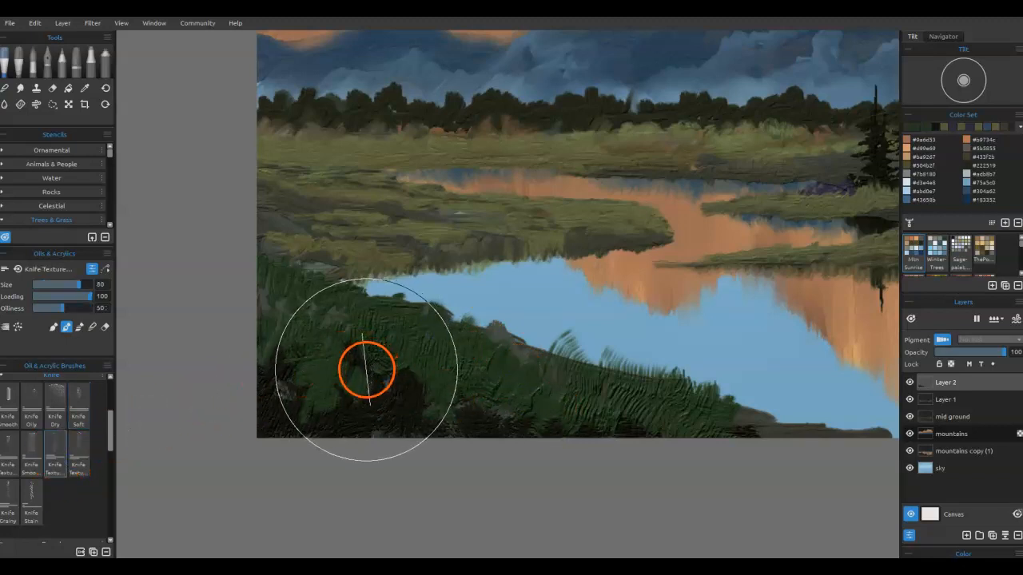
pyautogui.moveTo(374, 370)
pyautogui.mouseDown()
pyautogui.moveTo(386, 410)
pyautogui.moveTo(492, 395)
pyautogui.moveTo(498, 408)
pyautogui.moveTo(478, 404)
pyautogui.mouseUp()
pyautogui.press('[')
pyautogui.press('[')
pyautogui.press('[')
pyautogui.press('[')
pyautogui.press('[')
pyautogui.press('[')
pyautogui.press('[')
pyautogui.press('[')
pyautogui.press('[')
pyautogui.press('[')
pyautogui.press('[')
pyautogui.moveTo(480, 355)
pyautogui.mouseDown()
pyautogui.moveTo(499, 337)
pyautogui.moveTo(586, 384)
pyautogui.moveTo(589, 357)
pyautogui.moveTo(572, 339)
pyautogui.moveTo(589, 358)
pyautogui.mouseUp()
pyautogui.moveTo(633, 405)
pyautogui.mouseDown()
pyautogui.moveTo(605, 433)
pyautogui.moveTo(630, 420)
pyautogui.moveTo(625, 437)
pyautogui.moveTo(644, 416)
pyautogui.mouseUp()
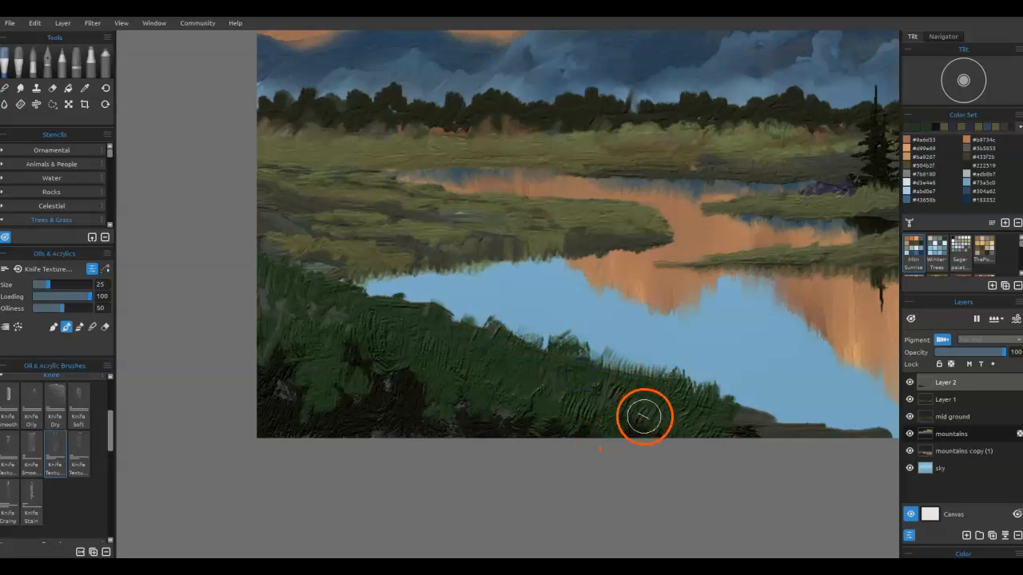
# Blend the green foliage into the dark shadows along the lower part of the foreground bank with the textured knife at size 25
pyautogui.moveTo(242, 384)
pyautogui.mouseDown()
pyautogui.moveTo(297, 401)
pyautogui.moveTo(304, 376)
pyautogui.moveTo(292, 405)
pyautogui.moveTo(318, 382)
pyautogui.moveTo(350, 402)
pyautogui.moveTo(288, 422)
pyautogui.moveTo(308, 393)
pyautogui.moveTo(281, 392)
pyautogui.mouseUp()
pyautogui.moveTo(300, 345); pyautogui.dragTo(302, 387)
pyautogui.moveTo(365, 424)
pyautogui.mouseDown()
pyautogui.moveTo(434, 354)
pyautogui.moveTo(436, 413)
pyautogui.moveTo(450, 428)
pyautogui.mouseUp()
pyautogui.moveTo(519, 386); pyautogui.dragTo(569, 418)
pyautogui.moveTo(478, 425)
pyautogui.mouseDown()
pyautogui.moveTo(552, 399)
pyautogui.moveTo(540, 437)
pyautogui.mouseUp()
pyautogui.click(486, 434)
pyautogui.click(589, 434)
pyautogui.click(611, 374)
pyautogui.moveTo(590, 409)
pyautogui.mouseDown()
pyautogui.moveTo(673, 432)
pyautogui.moveTo(640, 440)
pyautogui.mouseUp()
pyautogui.moveTo(413, 434); pyautogui.dragTo(385, 389)
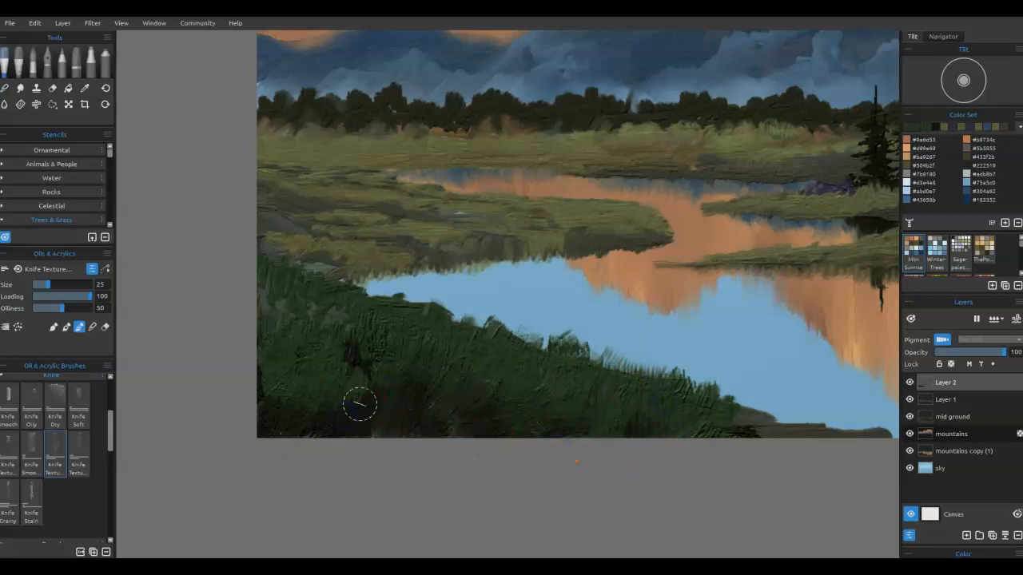
# Paint near-black shadow patches among the bushes on the upper left part of the foreground bank
pyautogui.moveTo(345, 426)
pyautogui.mouseDown()
pyautogui.moveTo(357, 424)
pyautogui.moveTo(338, 349)
pyautogui.moveTo(345, 327)
pyautogui.mouseUp()
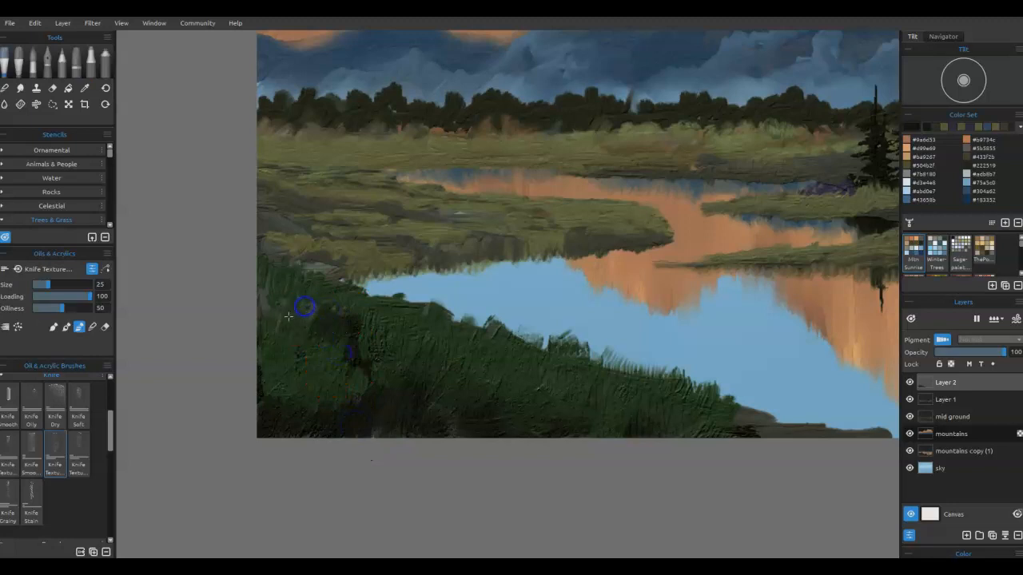
pyautogui.moveTo(279, 323); pyautogui.dragTo(289, 308)
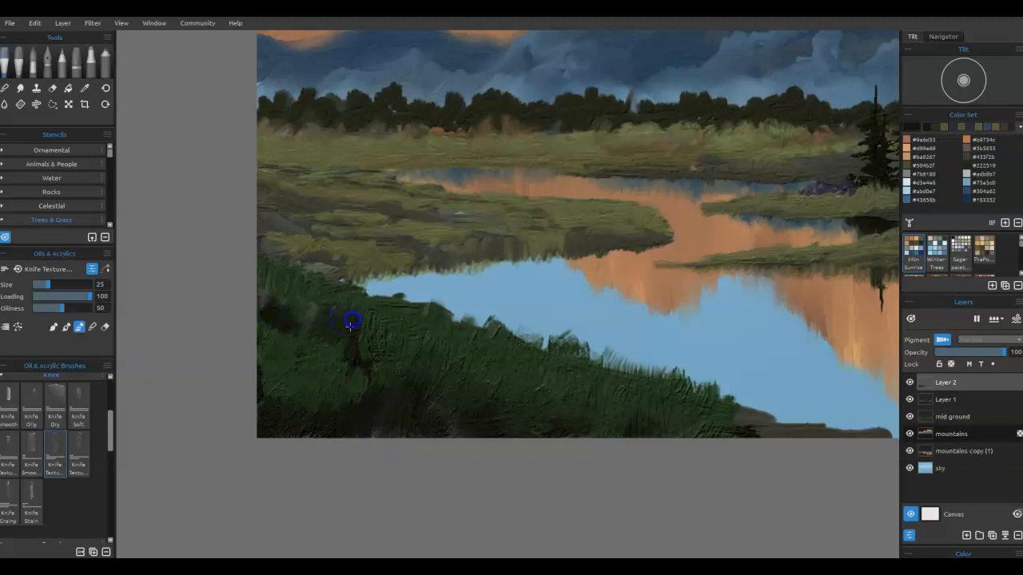
pyautogui.moveTo(387, 318); pyautogui.dragTo(403, 321)
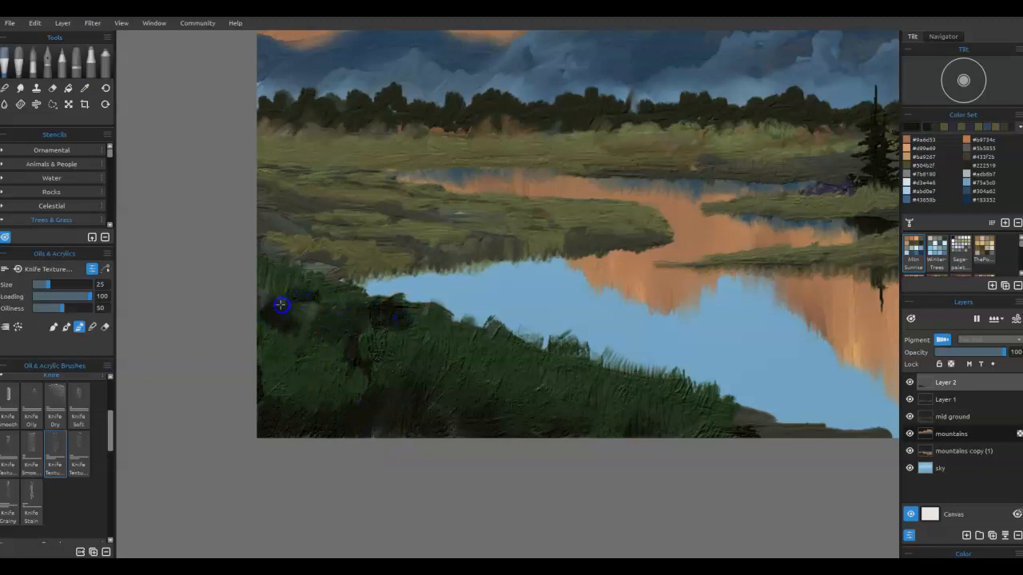
pyautogui.moveTo(305, 298)
pyautogui.mouseDown()
pyautogui.moveTo(311, 318)
pyautogui.moveTo(260, 289)
pyautogui.mouseUp()
pyautogui.moveTo(307, 302); pyautogui.dragTo(296, 315)
# Cover the foreground bank's right tip with near-black foliage and darken the grass beside it
pyautogui.moveTo(696, 413)
pyautogui.mouseDown()
pyautogui.moveTo(768, 420)
pyautogui.moveTo(754, 429)
pyautogui.moveTo(631, 423)
pyautogui.moveTo(658, 412)
pyautogui.moveTo(667, 426)
pyautogui.moveTo(694, 424)
pyautogui.mouseUp()
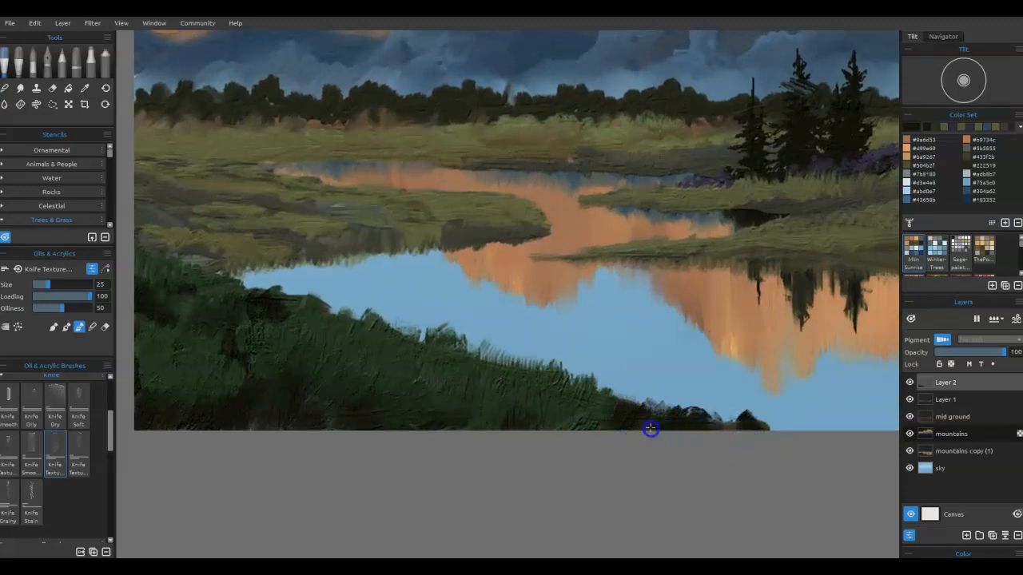
pyautogui.moveTo(608, 423); pyautogui.dragTo(609, 414)
pyautogui.click(563, 422)
pyautogui.moveTo(510, 395)
pyautogui.mouseDown()
pyautogui.moveTo(541, 408)
pyautogui.moveTo(495, 398)
pyautogui.moveTo(483, 439)
pyautogui.moveTo(481, 404)
pyautogui.moveTo(457, 412)
pyautogui.mouseUp()
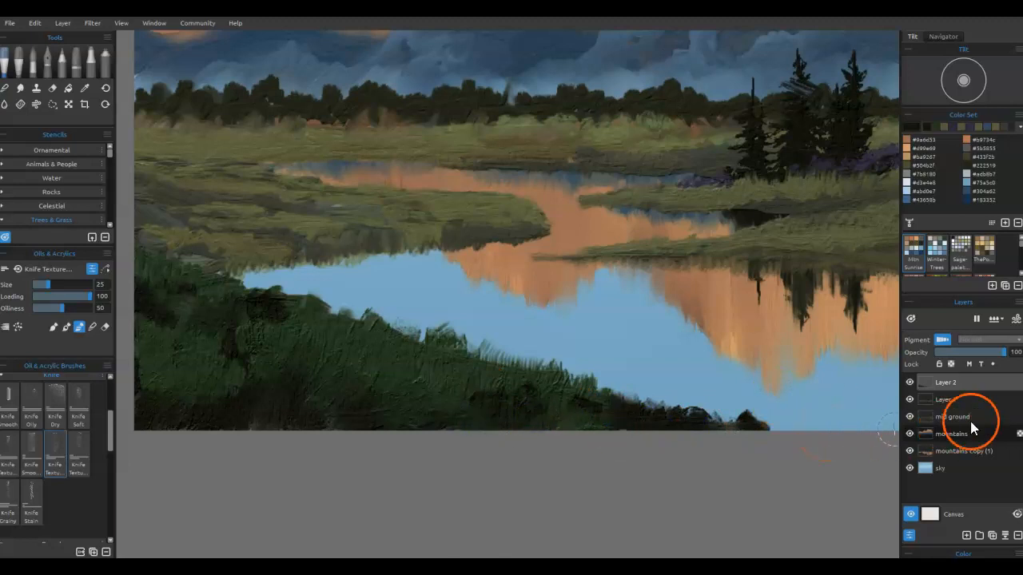
# On Layer 1, fill the pale streaks in the middle pine with dark branches using the textured knife at size 9
pyautogui.click(949, 402)
pyautogui.scroll(3, 815, 85)
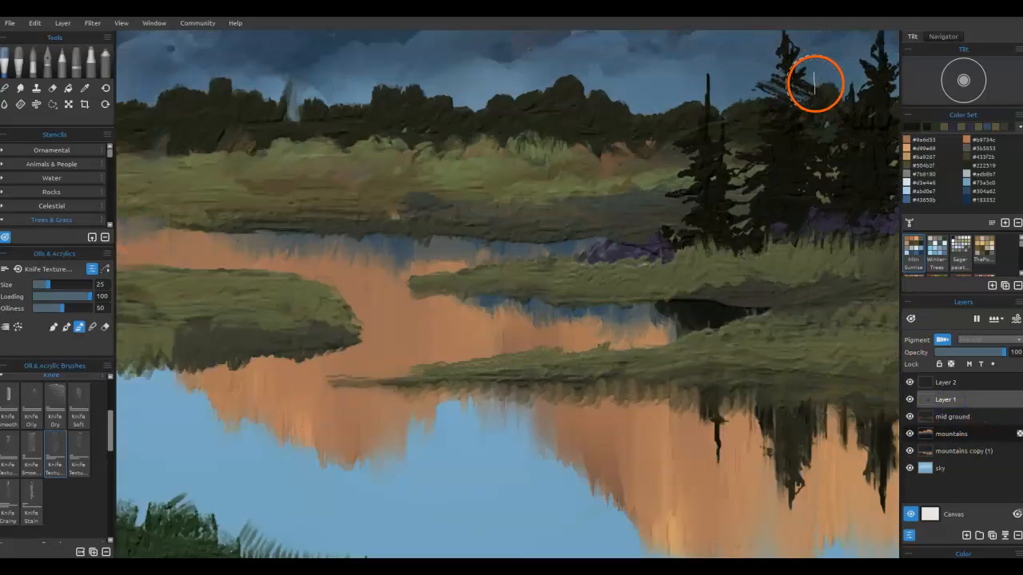
pyautogui.moveTo(788, 144)
pyautogui.mouseDown()
pyautogui.moveTo(628, 315)
pyautogui.moveTo(667, 284)
pyautogui.mouseUp()
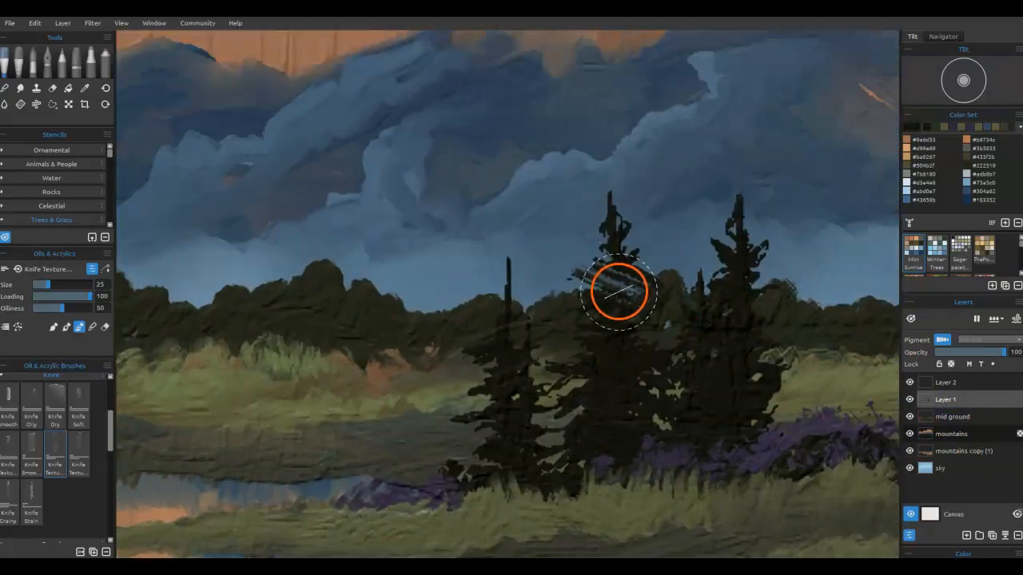
pyautogui.press('[')
pyautogui.press('[')
pyautogui.press('[')
pyautogui.press('[')
pyautogui.press('[')
pyautogui.press('[')
pyautogui.moveTo(610, 265); pyautogui.dragTo(619, 293)
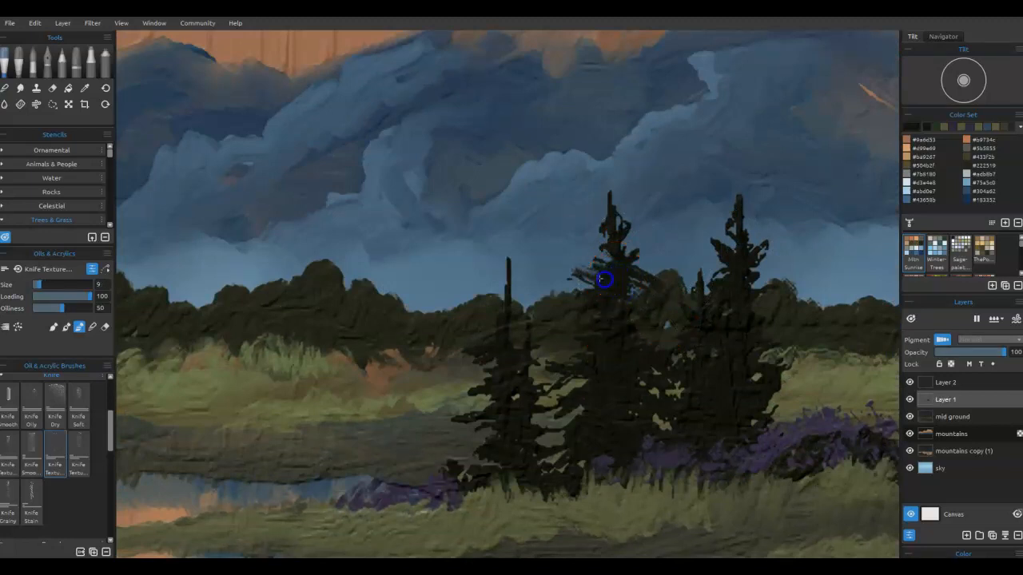
pyautogui.moveTo(626, 284)
pyautogui.mouseDown()
pyautogui.moveTo(639, 278)
pyautogui.moveTo(730, 343)
pyautogui.mouseUp()
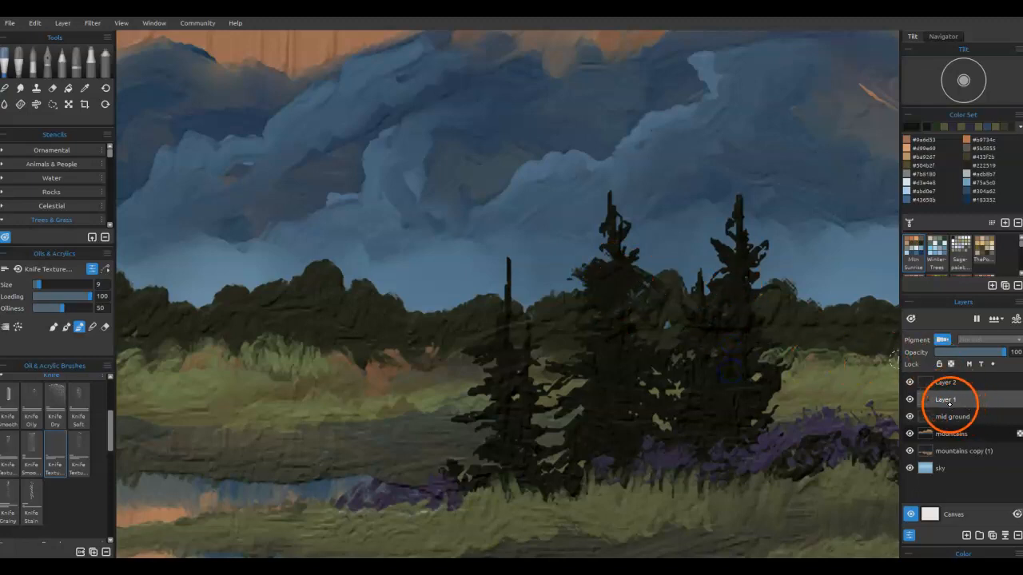
# On Layer 2, add near-black foliage along the upper edge and left side of the foreground bank
pyautogui.hotkey('ctrl', '0')
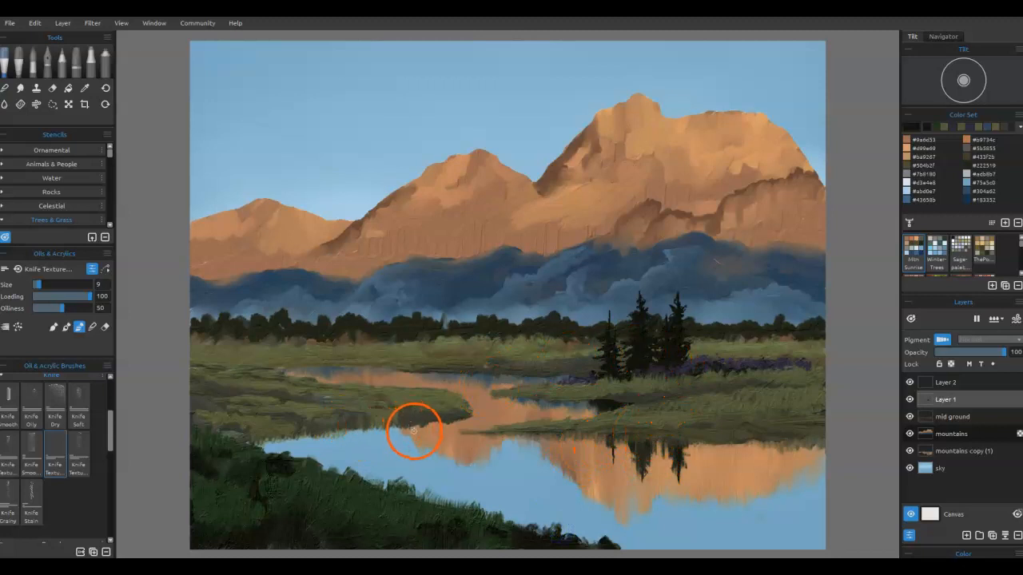
pyautogui.click(945, 383)
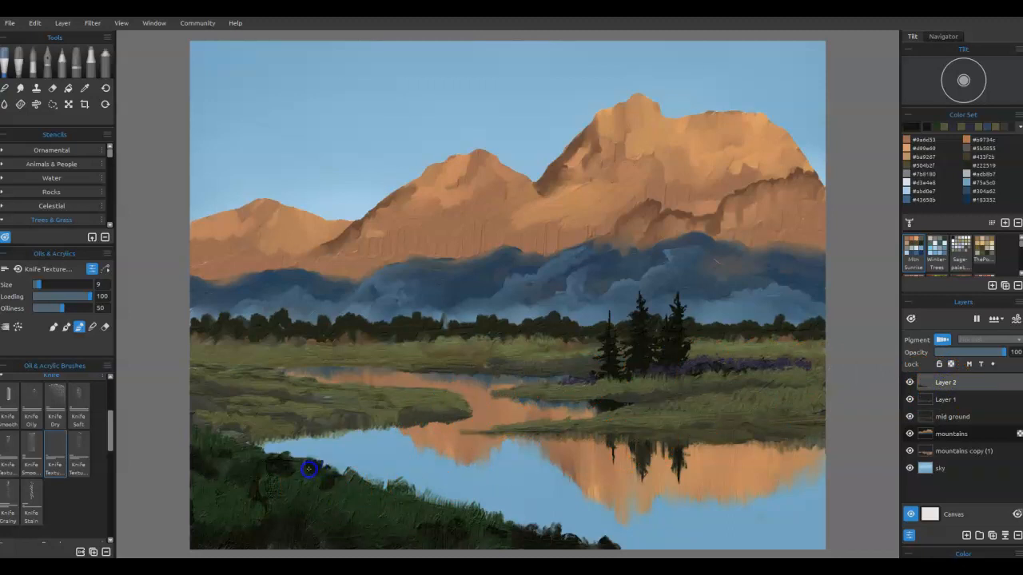
pyautogui.click(244, 463)
pyautogui.moveTo(297, 447); pyautogui.dragTo(249, 536)
pyautogui.click(237, 532)
pyautogui.click(237, 482)
# Paint dark leafy tufts rising from the left end of the foreground bank with the Knife Oily brush at size 16
pyautogui.moveTo(32, 400)
pyautogui.mouseDown()
pyautogui.moveTo(34, 418)
pyautogui.moveTo(114, 392)
pyautogui.moveTo(224, 485)
pyautogui.mouseUp()
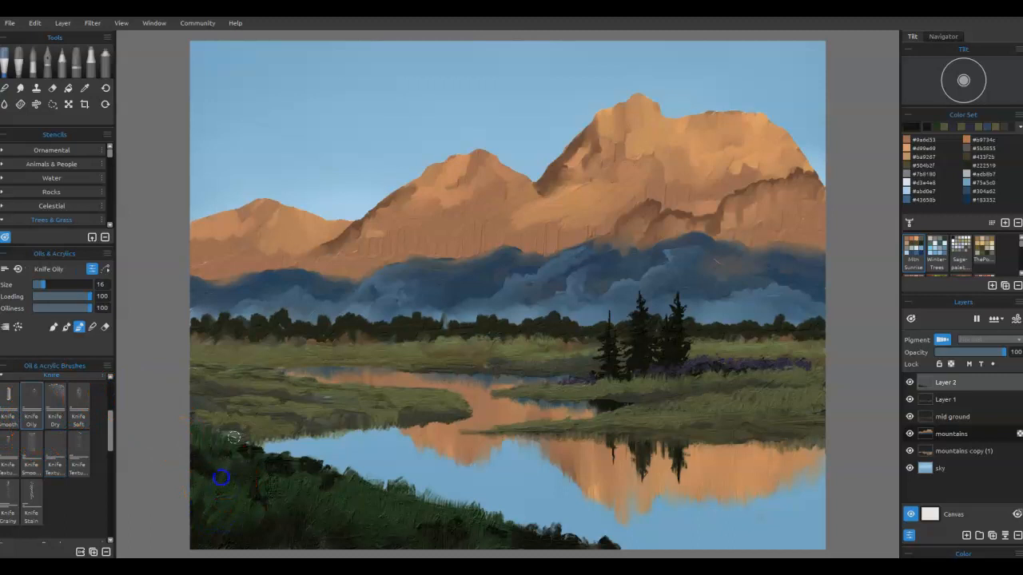
pyautogui.click(234, 463)
pyautogui.click(225, 453)
pyautogui.click(232, 449)
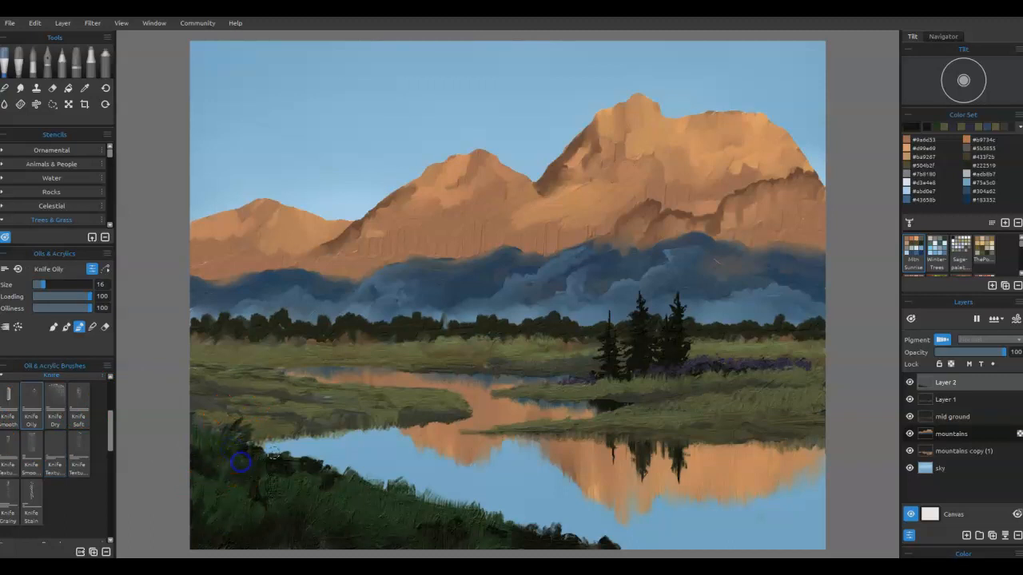
pyautogui.moveTo(281, 465); pyautogui.dragTo(477, 461)
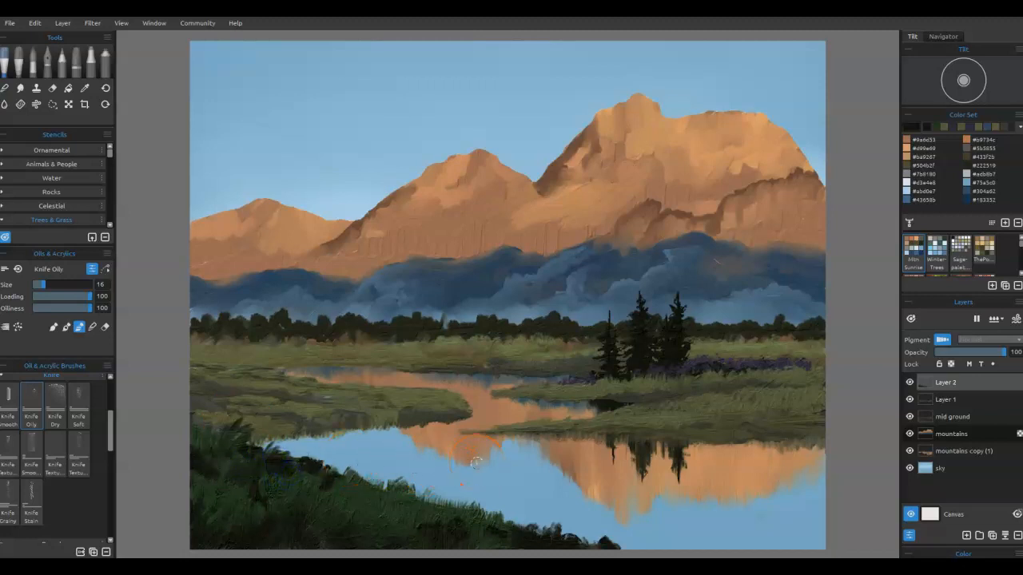
# Paint long curved dark grass blades rising over the water and at the left end of the foreground bank
pyautogui.moveTo(496, 447)
pyautogui.mouseDown()
pyautogui.moveTo(470, 522)
pyautogui.moveTo(457, 512)
pyautogui.mouseUp()
pyautogui.moveTo(410, 501)
pyautogui.mouseDown()
pyautogui.moveTo(437, 476)
pyautogui.moveTo(397, 495)
pyautogui.moveTo(436, 467)
pyautogui.moveTo(397, 498)
pyautogui.moveTo(388, 488)
pyautogui.moveTo(410, 453)
pyautogui.mouseUp()
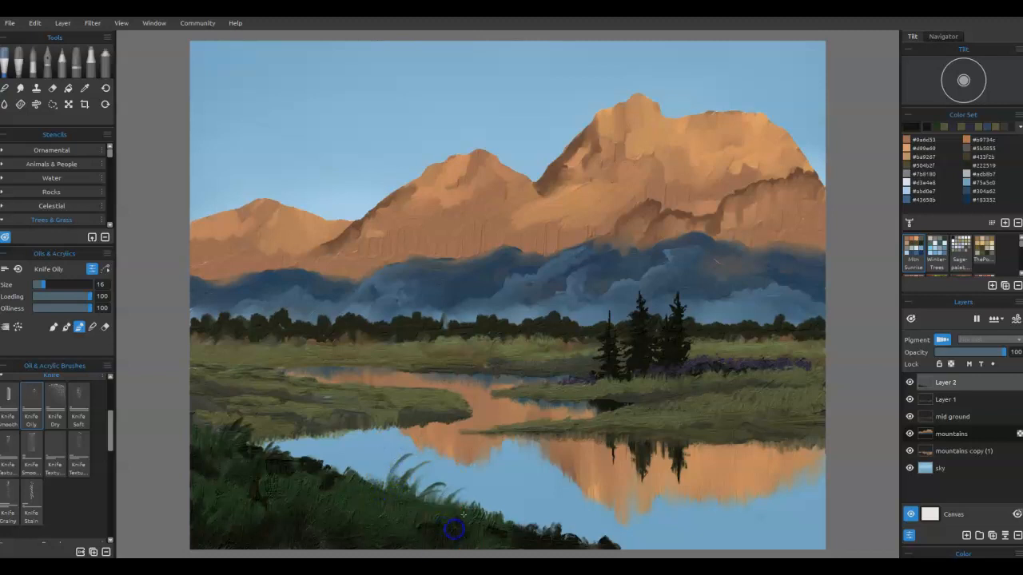
pyautogui.moveTo(477, 528)
pyautogui.mouseDown()
pyautogui.moveTo(509, 504)
pyautogui.moveTo(485, 521)
pyautogui.moveTo(509, 490)
pyautogui.mouseUp()
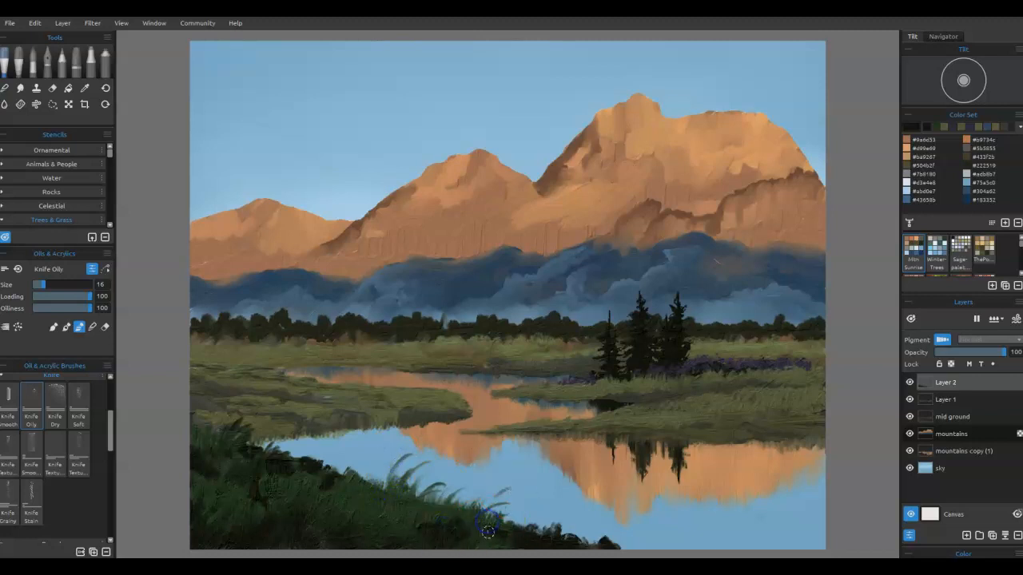
pyautogui.moveTo(516, 536)
pyautogui.mouseDown()
pyautogui.moveTo(532, 504)
pyautogui.moveTo(532, 544)
pyautogui.moveTo(491, 528)
pyautogui.mouseUp()
pyautogui.click(404, 503)
pyautogui.moveTo(318, 501)
pyautogui.mouseDown()
pyautogui.moveTo(339, 460)
pyautogui.moveTo(384, 473)
pyautogui.moveTo(356, 436)
pyautogui.mouseUp()
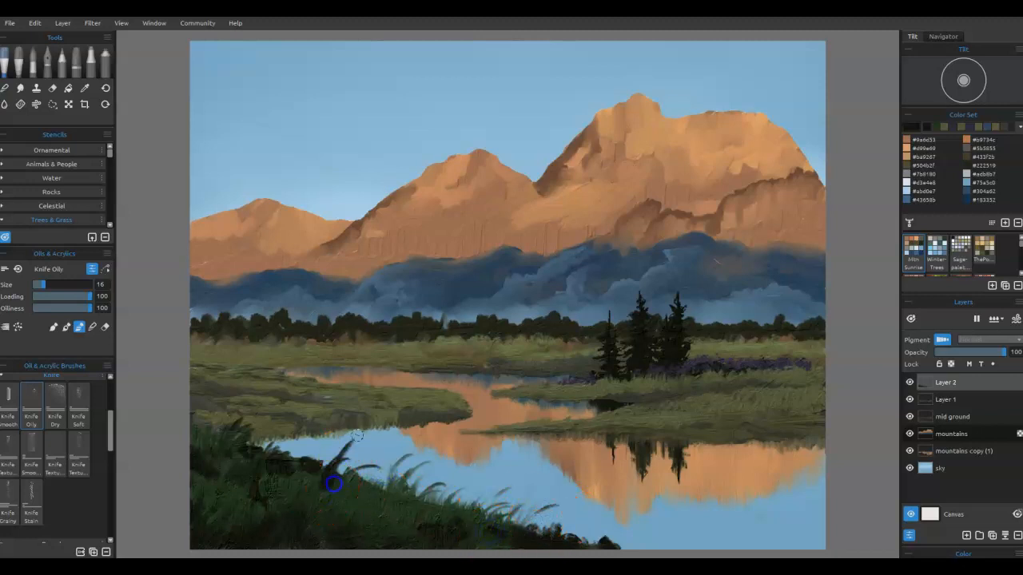
pyautogui.moveTo(293, 482)
pyautogui.mouseDown()
pyautogui.moveTo(304, 452)
pyautogui.moveTo(272, 465)
pyautogui.moveTo(262, 438)
pyautogui.moveTo(204, 404)
pyautogui.mouseUp()
pyautogui.moveTo(192, 483); pyautogui.dragTo(210, 394)
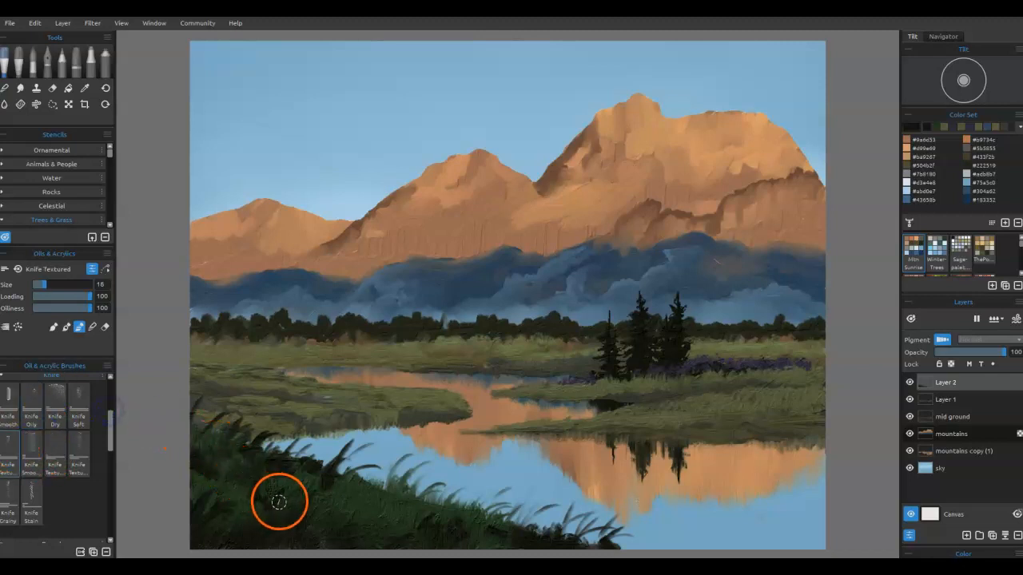
# Sample a green from the foreground bank and dab it over the bank's middle with the Knife Textured brush at size 16
pyautogui.keyDown('alt'); pyautogui.click(339, 491); pyautogui.keyUp('alt')
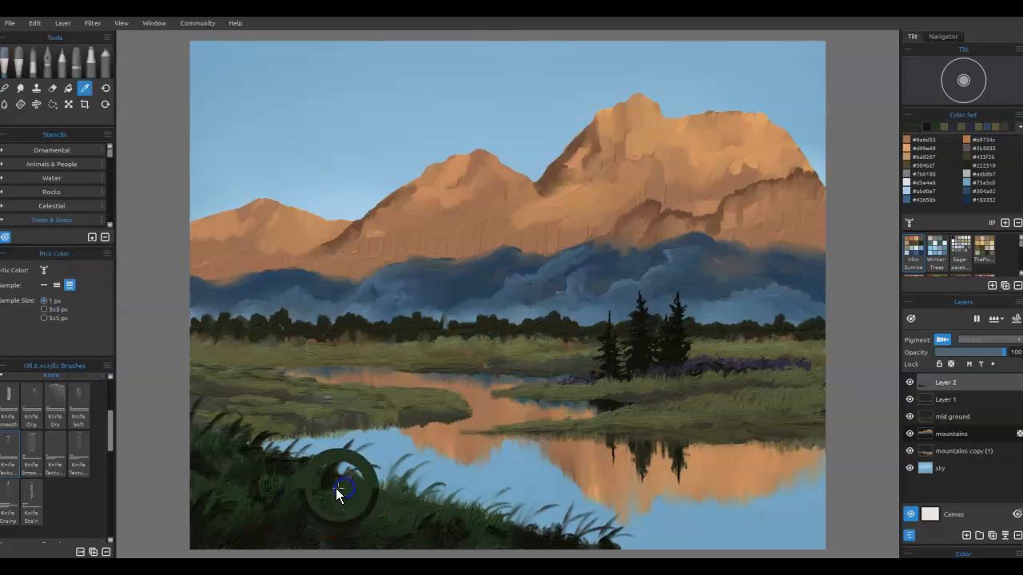
pyautogui.moveTo(318, 465)
pyautogui.mouseDown()
pyautogui.moveTo(303, 492)
pyautogui.moveTo(355, 504)
pyautogui.mouseUp()
pyautogui.moveTo(368, 461)
pyautogui.mouseDown()
pyautogui.moveTo(347, 514)
pyautogui.moveTo(365, 491)
pyautogui.moveTo(400, 478)
pyautogui.mouseUp()
pyautogui.moveTo(385, 519); pyautogui.dragTo(406, 477)
pyautogui.moveTo(372, 529); pyautogui.dragTo(430, 508)
pyautogui.moveTo(325, 548)
pyautogui.mouseDown()
pyautogui.moveTo(351, 534)
pyautogui.moveTo(338, 541)
pyautogui.mouseUp()
# Draw fine green grass blades along the middle of the foreground bank with the 8B pencil at size 10
pyautogui.click(61, 60)
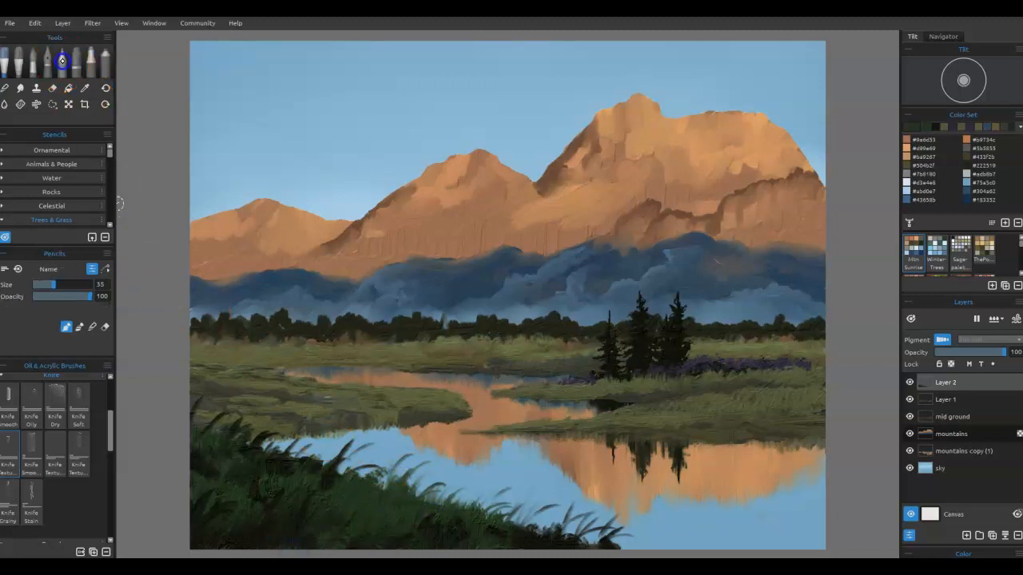
pyautogui.click(323, 519)
pyautogui.moveTo(318, 520)
pyautogui.mouseDown()
pyautogui.moveTo(362, 501)
pyautogui.moveTo(372, 480)
pyautogui.moveTo(391, 475)
pyautogui.moveTo(406, 507)
pyautogui.moveTo(391, 456)
pyautogui.moveTo(400, 506)
pyautogui.moveTo(445, 476)
pyautogui.moveTo(424, 505)
pyautogui.moveTo(440, 472)
pyautogui.moveTo(470, 482)
pyautogui.mouseUp()
pyautogui.press('[')
pyautogui.press('[')
pyautogui.press('[')
pyautogui.press('[')
pyautogui.press('[')
pyautogui.moveTo(400, 497); pyautogui.dragTo(420, 455)
pyautogui.moveTo(370, 500); pyautogui.dragTo(409, 500)
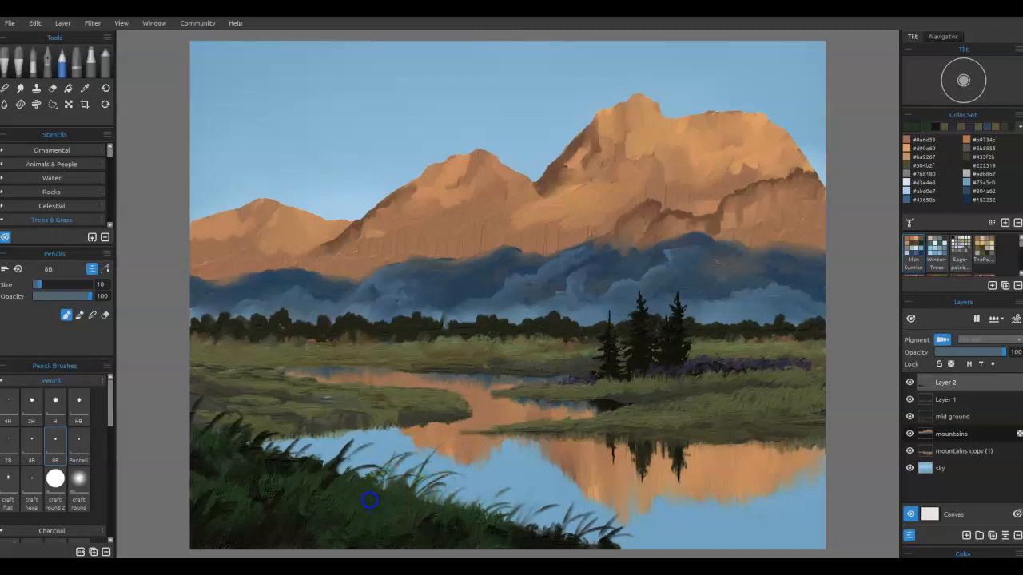
# Draw long curved green grass blades rising over the water along the foreground bank's upper edge, out to its right tip
pyautogui.moveTo(328, 491)
pyautogui.mouseDown()
pyautogui.moveTo(401, 476)
pyautogui.moveTo(339, 443)
pyautogui.mouseUp()
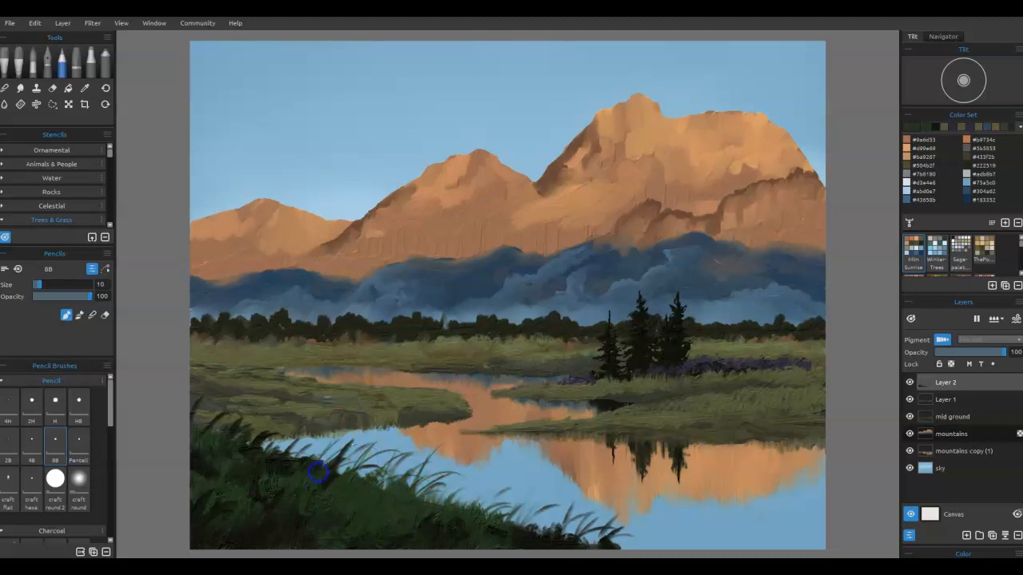
pyautogui.moveTo(304, 475); pyautogui.dragTo(306, 430)
pyautogui.moveTo(348, 468); pyautogui.dragTo(376, 425)
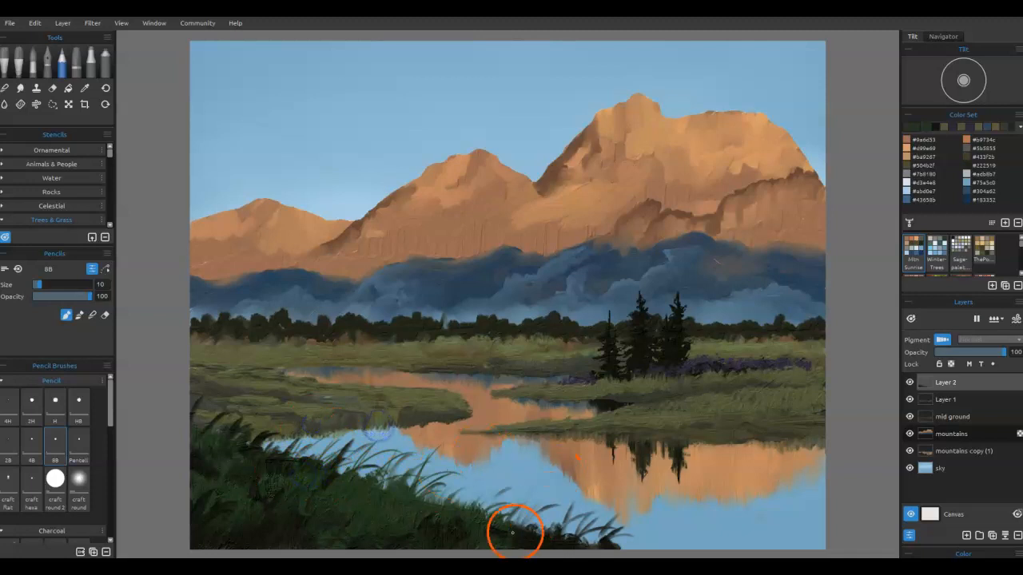
pyautogui.moveTo(542, 517); pyautogui.dragTo(565, 456)
pyautogui.moveTo(560, 543)
pyautogui.mouseDown()
pyautogui.moveTo(589, 519)
pyautogui.moveTo(634, 544)
pyautogui.moveTo(647, 504)
pyautogui.mouseUp()
pyautogui.moveTo(614, 533); pyautogui.dragTo(653, 507)
pyautogui.moveTo(515, 533); pyautogui.dragTo(525, 509)
pyautogui.moveTo(515, 524)
pyautogui.mouseDown()
pyautogui.moveTo(496, 542)
pyautogui.moveTo(519, 470)
pyautogui.mouseUp()
pyautogui.moveTo(487, 534); pyautogui.dragTo(501, 497)
pyautogui.moveTo(535, 520); pyautogui.dragTo(549, 494)
pyautogui.moveTo(453, 519); pyautogui.dragTo(476, 454)
pyautogui.moveTo(475, 517); pyautogui.dragTo(466, 465)
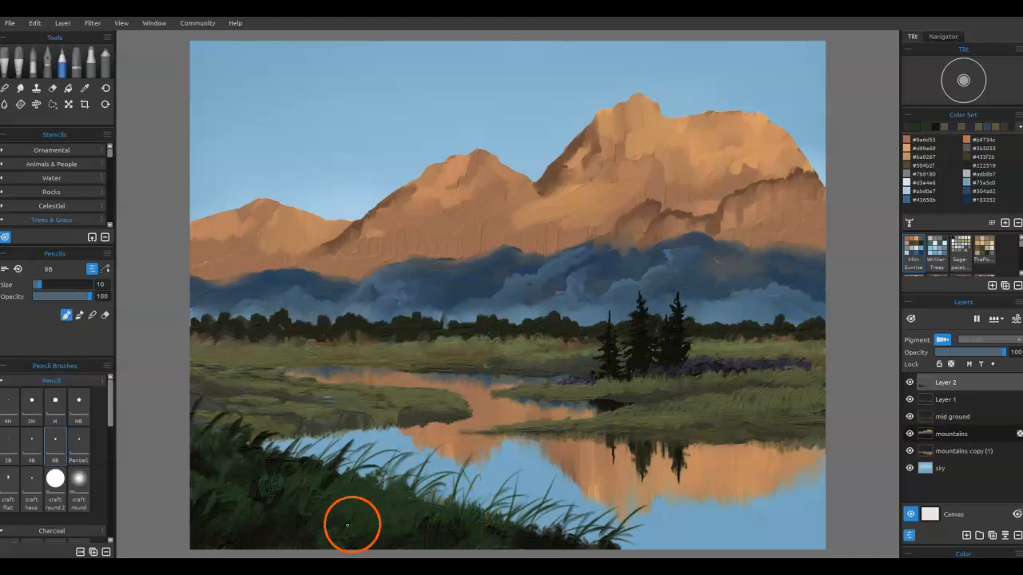
# Sample a dark green from the foreground bank and draw darker grass blades over the lower middle of the bank
pyautogui.keyDown('alt'); pyautogui.click(288, 521); pyautogui.keyUp('alt')
pyautogui.moveTo(306, 527); pyautogui.dragTo(301, 541)
pyautogui.moveTo(343, 521); pyautogui.dragTo(347, 506)
pyautogui.moveTo(324, 539); pyautogui.dragTo(392, 490)
pyautogui.moveTo(364, 539)
pyautogui.mouseDown()
pyautogui.moveTo(373, 530)
pyautogui.moveTo(362, 543)
pyautogui.mouseUp()
pyautogui.moveTo(297, 545); pyautogui.dragTo(299, 550)
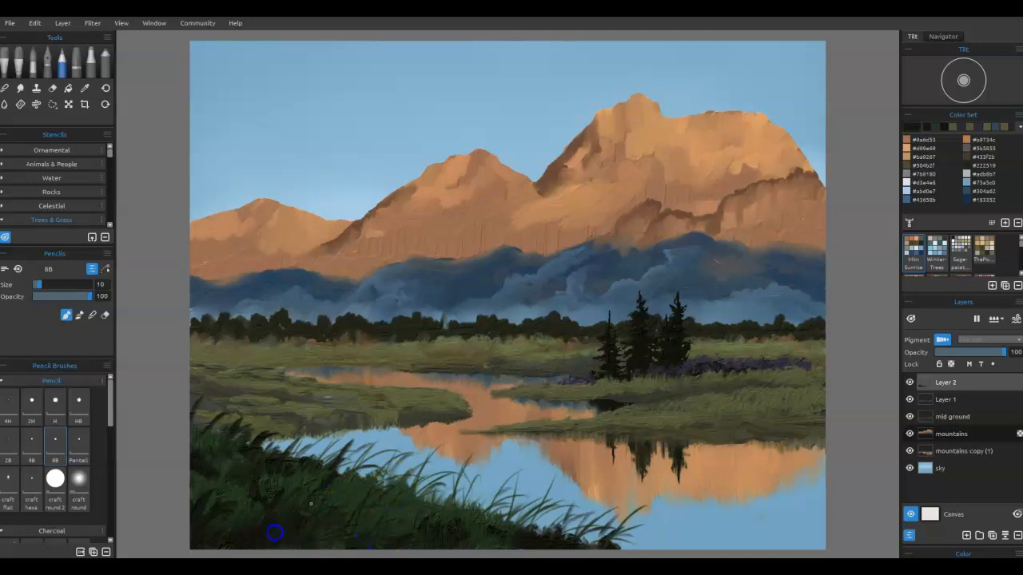
# Draw short dark grass blades over the left end of the foreground bank
pyautogui.moveTo(221, 527); pyautogui.dragTo(224, 534)
pyautogui.moveTo(201, 536); pyautogui.dragTo(194, 537)
pyautogui.moveTo(230, 446); pyautogui.dragTo(215, 463)
pyautogui.click(259, 445)
pyautogui.click(198, 525)
pyautogui.click(263, 512)
pyautogui.click(273, 484)
pyautogui.moveTo(206, 472); pyautogui.dragTo(209, 431)
pyautogui.click(380, 353)
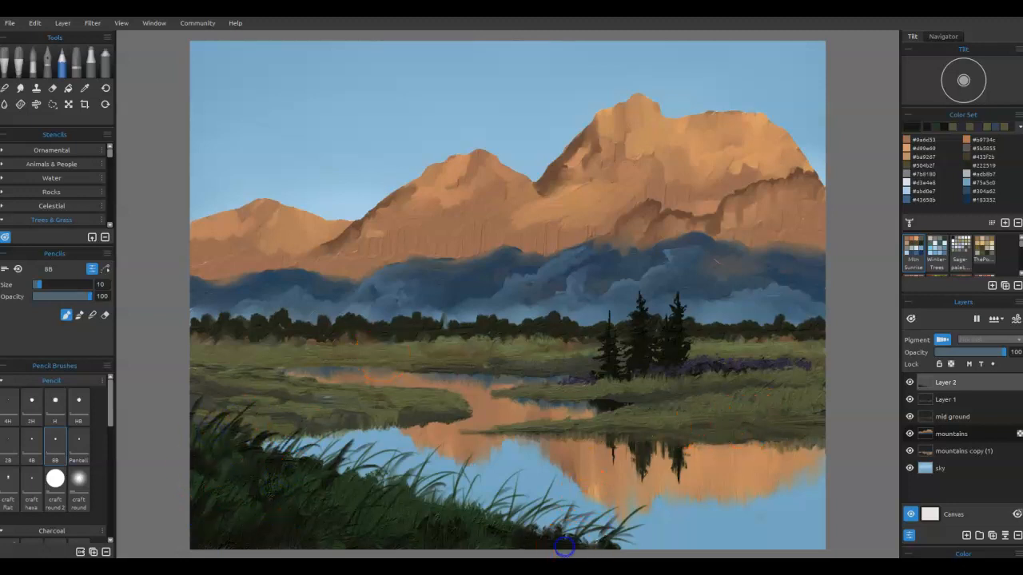
# Draw dark grass blades over the right end, upper edge and bottom of the foreground bank
pyautogui.moveTo(596, 529)
pyautogui.mouseDown()
pyautogui.moveTo(544, 549)
pyautogui.moveTo(470, 550)
pyautogui.mouseUp()
pyautogui.moveTo(515, 540); pyautogui.dragTo(477, 551)
pyautogui.moveTo(577, 532); pyautogui.dragTo(520, 536)
pyautogui.click(461, 530)
pyautogui.click(565, 528)
pyautogui.moveTo(507, 499)
pyautogui.mouseDown()
pyautogui.moveTo(470, 531)
pyautogui.moveTo(414, 423)
pyautogui.moveTo(450, 459)
pyautogui.mouseUp()
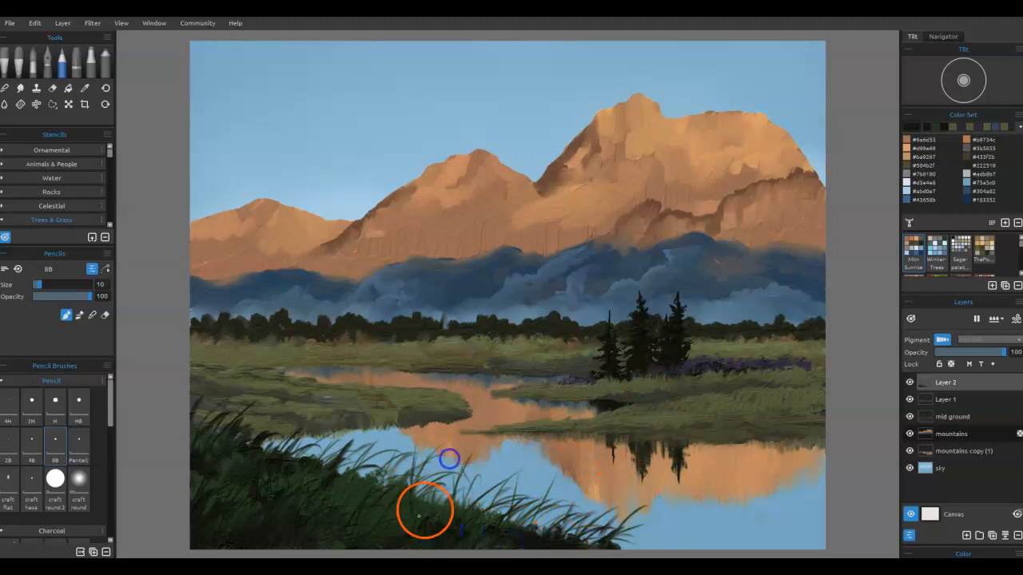
pyautogui.moveTo(353, 489); pyautogui.dragTo(393, 441)
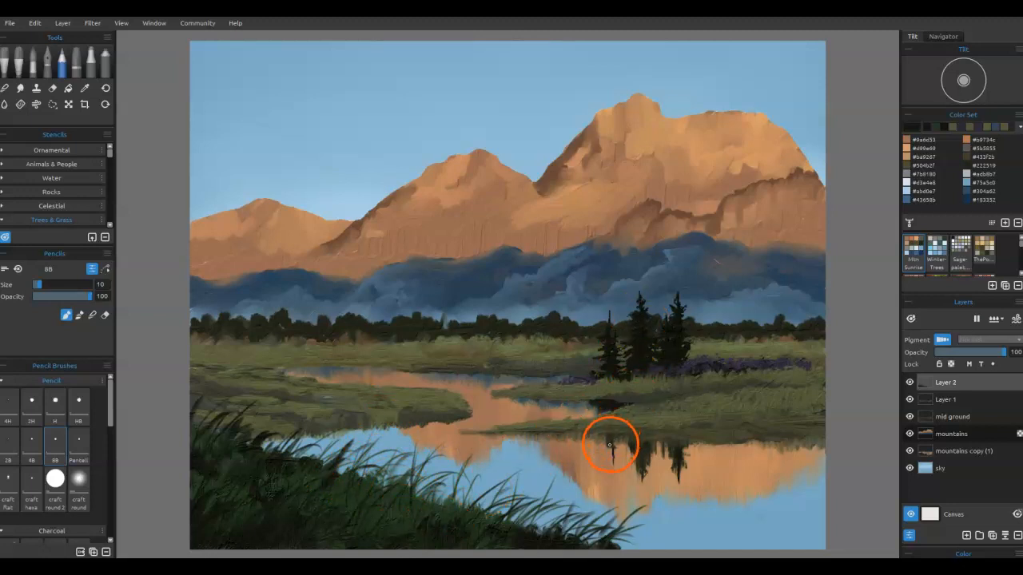
pyautogui.moveTo(397, 545); pyautogui.dragTo(402, 534)
pyautogui.moveTo(343, 545); pyautogui.dragTo(351, 527)
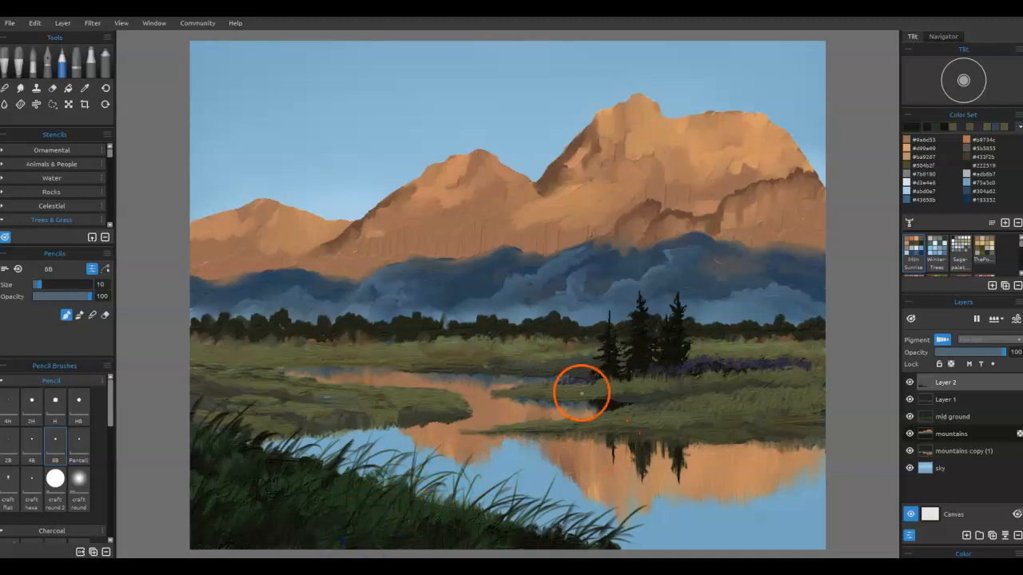
# Lighten the green brush colour #23361e and draw brighter grass blades over the middle of the foreground bank
pyautogui.click(935, 126)
pyautogui.click(915, 127)
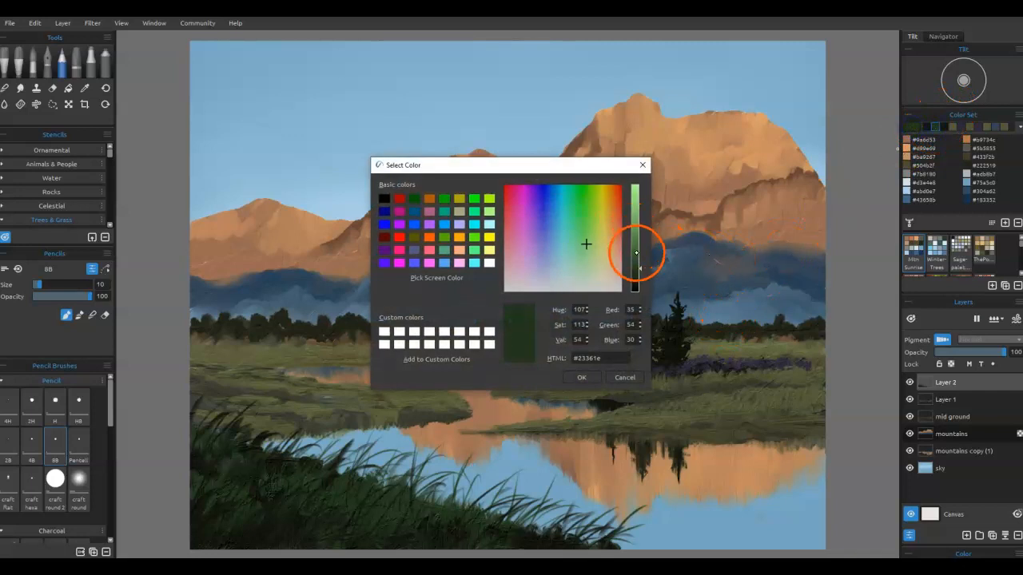
pyautogui.moveTo(637, 254); pyautogui.dragTo(637, 232)
pyautogui.click(581, 377)
pyautogui.moveTo(451, 515)
pyautogui.mouseDown()
pyautogui.moveTo(493, 466)
pyautogui.moveTo(465, 465)
pyautogui.mouseUp()
pyautogui.moveTo(432, 511)
pyautogui.mouseDown()
pyautogui.moveTo(443, 546)
pyautogui.moveTo(449, 498)
pyautogui.mouseUp()
pyautogui.moveTo(438, 548); pyautogui.dragTo(429, 555)
pyautogui.moveTo(351, 542); pyautogui.dragTo(373, 501)
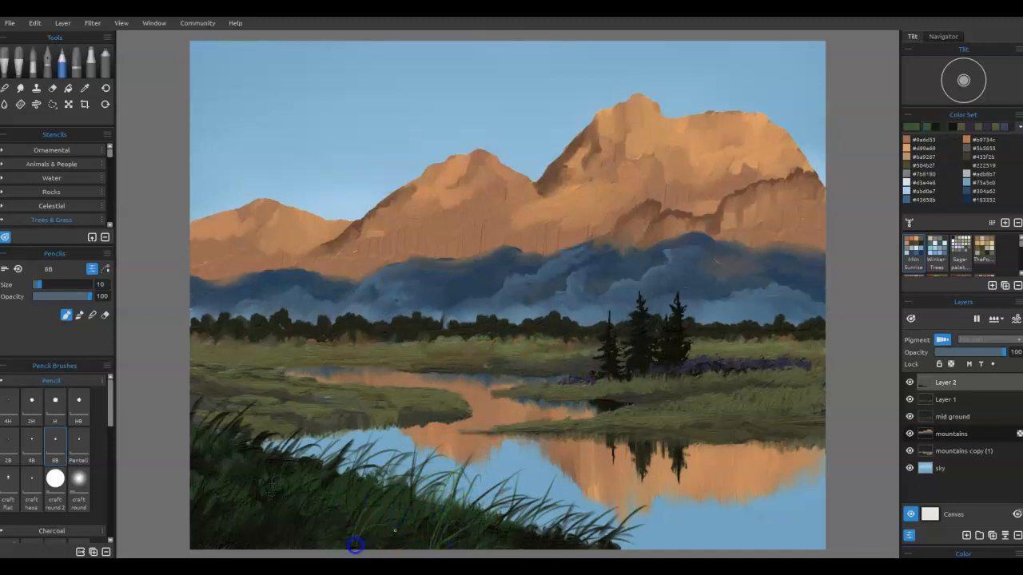
# Draw bright green blades rising from the painting's bottom edge across the left part of the foreground bank
pyautogui.moveTo(344, 550); pyautogui.dragTo(308, 511)
pyautogui.moveTo(279, 548)
pyautogui.mouseDown()
pyautogui.moveTo(312, 512)
pyautogui.moveTo(329, 518)
pyautogui.moveTo(353, 416)
pyautogui.mouseUp()
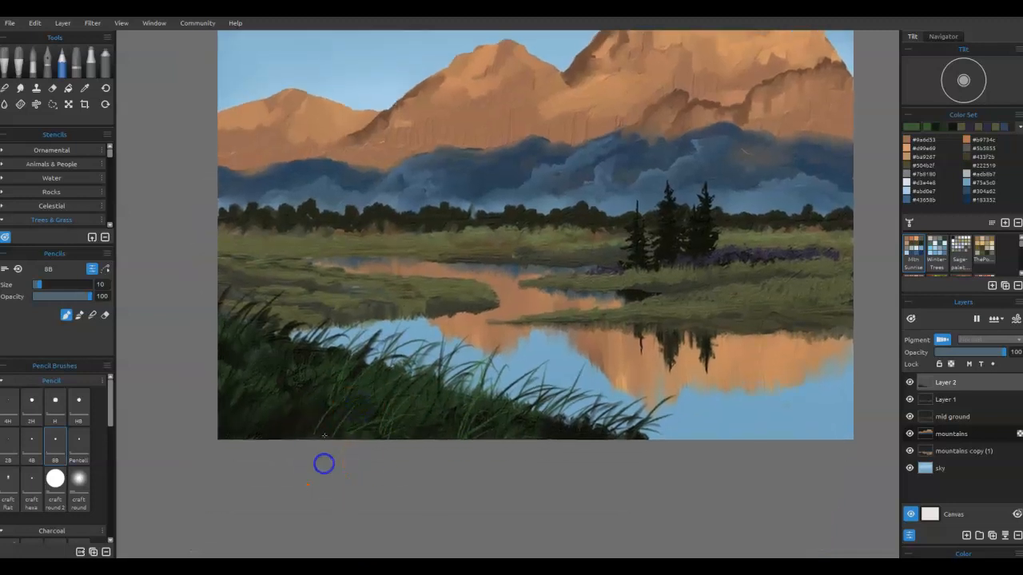
pyautogui.moveTo(310, 448); pyautogui.dragTo(352, 384)
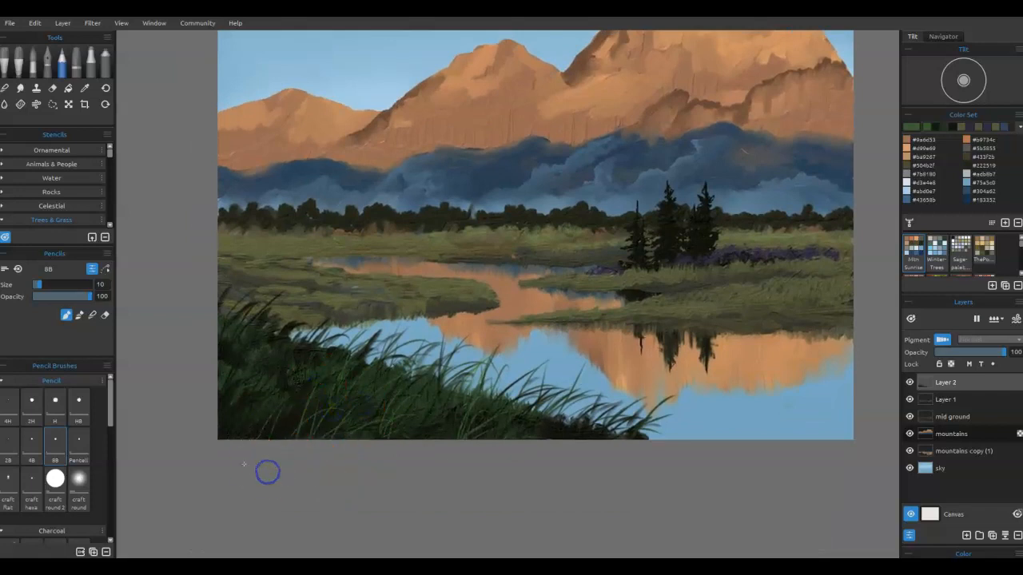
pyautogui.moveTo(253, 440)
pyautogui.mouseDown()
pyautogui.moveTo(264, 416)
pyautogui.moveTo(328, 404)
pyautogui.mouseUp()
# Draw long bright green blades from the middle of the foreground bank to its right tip, arching over the water
pyautogui.moveTo(410, 423); pyautogui.dragTo(475, 381)
pyautogui.moveTo(446, 461)
pyautogui.mouseDown()
pyautogui.moveTo(504, 427)
pyautogui.moveTo(550, 373)
pyautogui.mouseUp()
pyautogui.moveTo(572, 463); pyautogui.dragTo(580, 384)
pyautogui.moveTo(618, 438); pyautogui.dragTo(639, 378)
pyautogui.moveTo(596, 452); pyautogui.dragTo(638, 398)
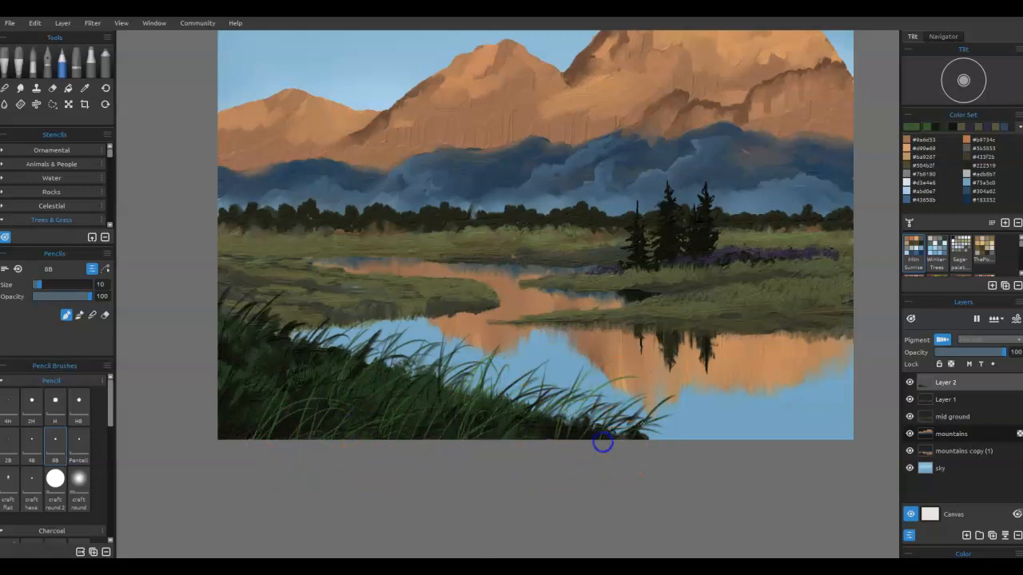
pyautogui.moveTo(643, 454); pyautogui.dragTo(717, 414)
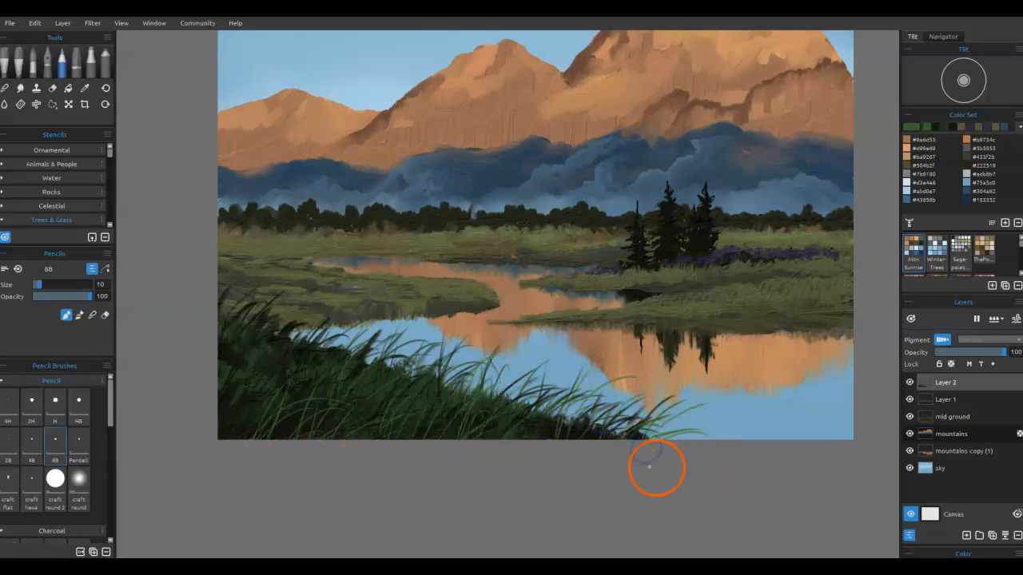
# Add long bright green blades at the upper left end of the foreground bank
pyautogui.moveTo(217, 369)
pyautogui.mouseDown()
pyautogui.moveTo(267, 301)
pyautogui.moveTo(312, 331)
pyautogui.mouseUp()
pyautogui.moveTo(201, 388)
pyautogui.mouseDown()
pyautogui.moveTo(212, 391)
pyautogui.moveTo(250, 318)
pyautogui.mouseUp()
pyautogui.moveTo(220, 365); pyautogui.dragTo(300, 286)
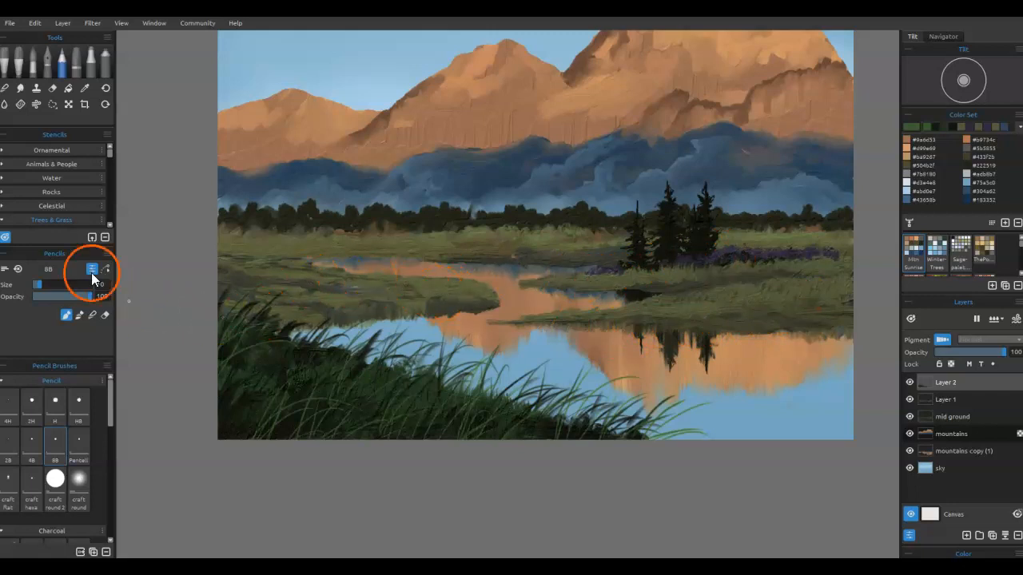
# Add the Grass 2 stencil from Trees & Grass, enlarge it slightly and turn off Lock Size Ratio
pyautogui.click(46, 223)
pyautogui.click(55, 199)
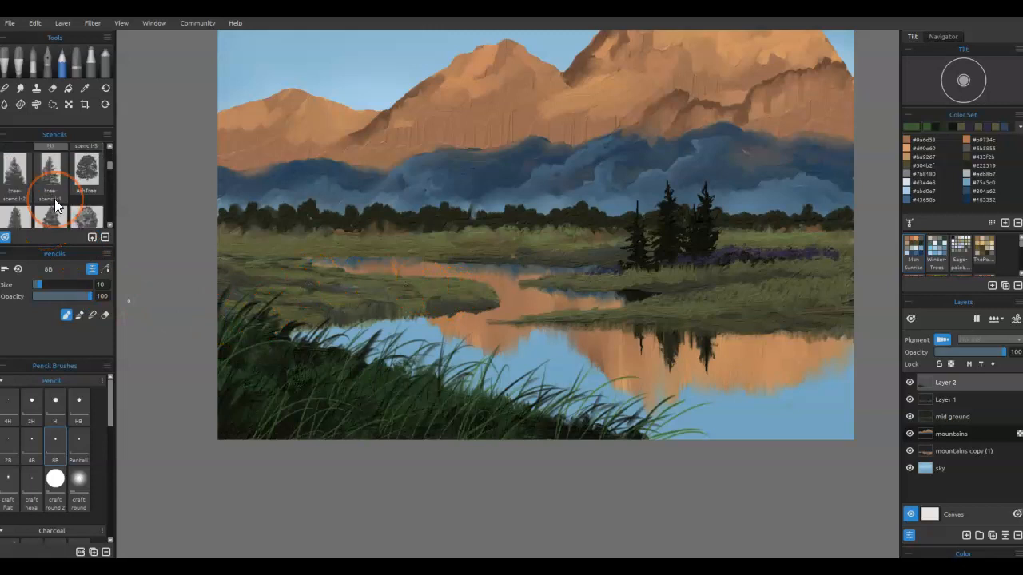
pyautogui.scroll(-5, 54, 205)
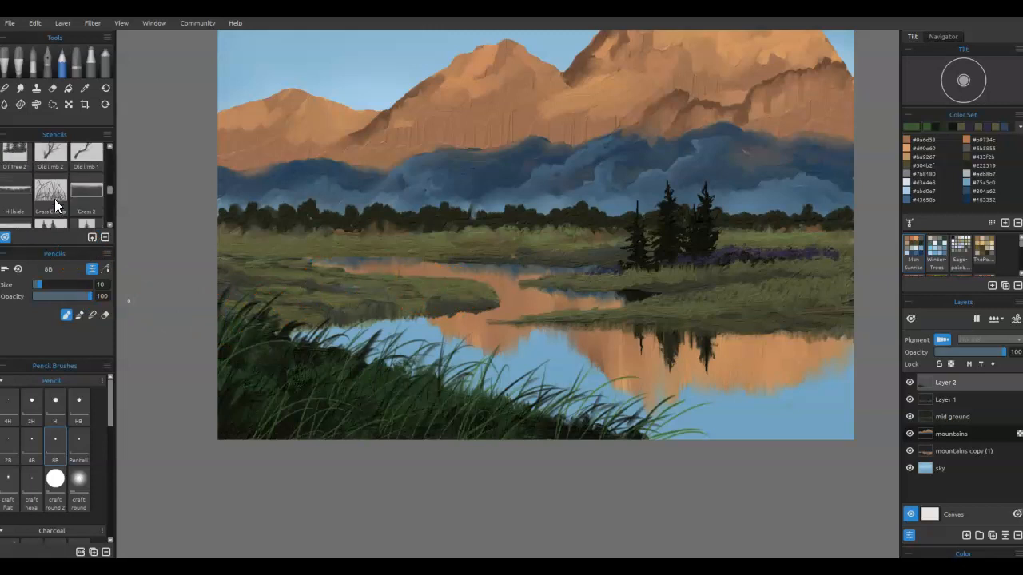
pyautogui.click(81, 185)
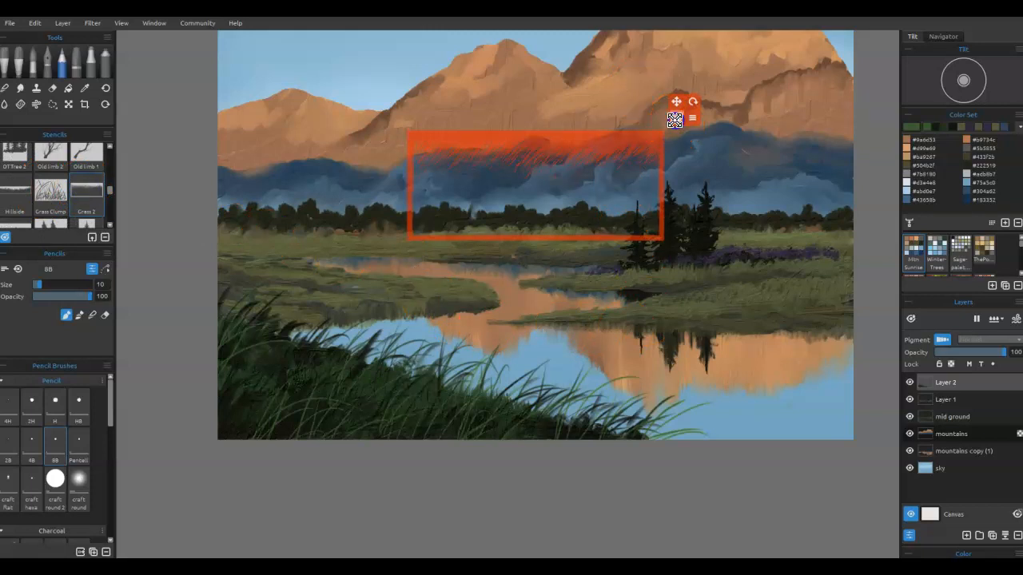
pyautogui.moveTo(674, 119); pyautogui.dragTo(709, 122)
pyautogui.click(723, 104)
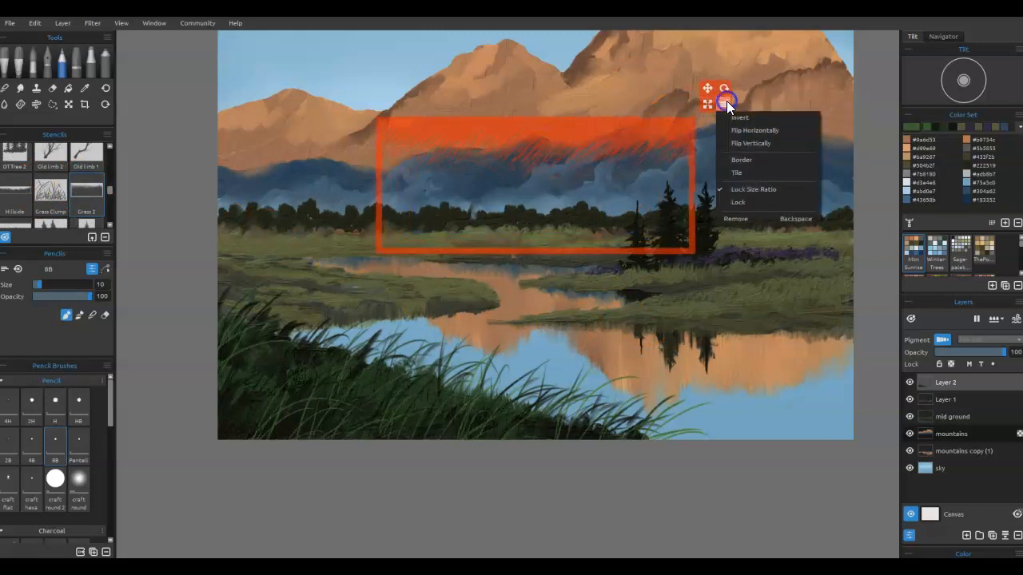
pyautogui.click(739, 191)
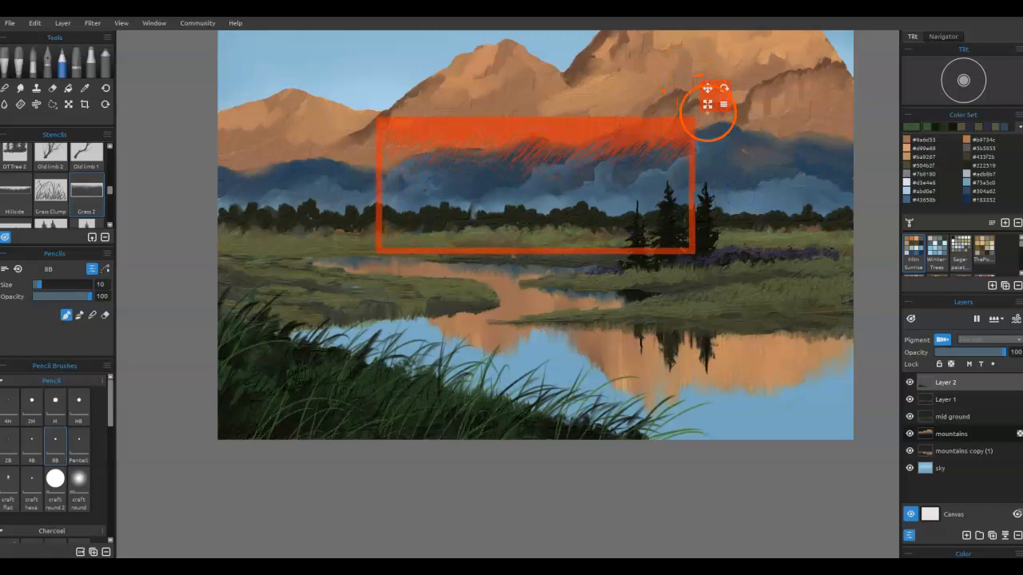
# Squash the Grass 2 stencil into a thin strip and tilt it along the upper edge of the left middle-ground bank
pyautogui.moveTo(707, 105); pyautogui.dragTo(408, 265)
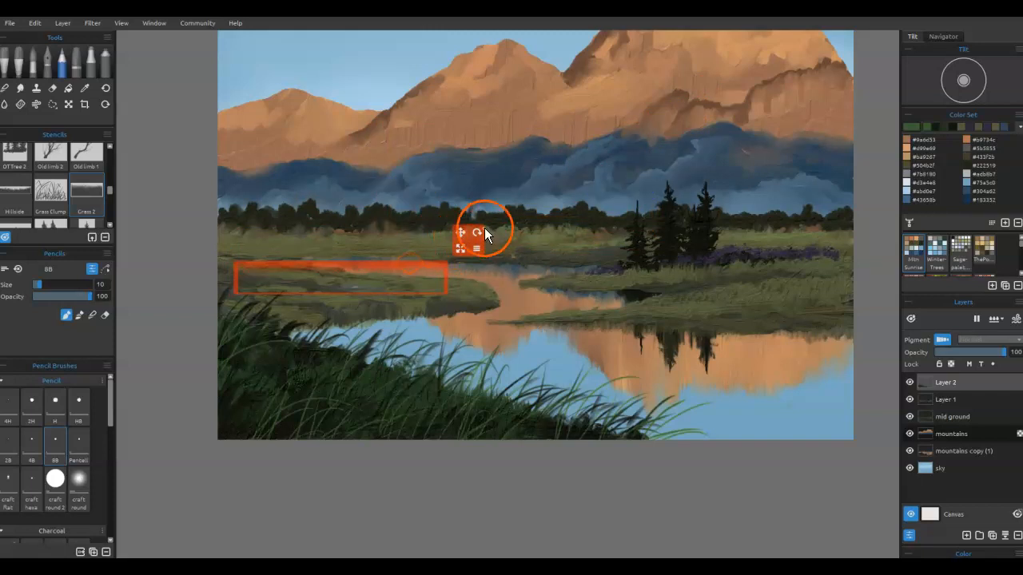
pyautogui.moveTo(474, 232); pyautogui.dragTo(480, 236)
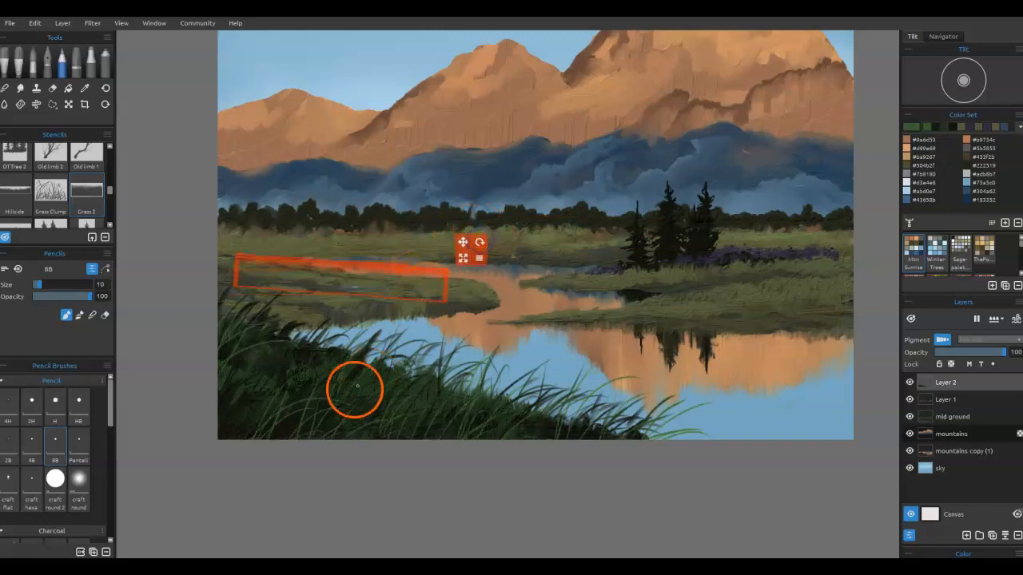
pyautogui.scroll(3, 364, 372)
pyautogui.moveTo(363, 293)
pyautogui.mouseDown()
pyautogui.moveTo(480, 328)
pyautogui.moveTo(509, 387)
pyautogui.mouseUp()
pyautogui.moveTo(493, 277)
pyautogui.mouseDown()
pyautogui.moveTo(502, 255)
pyautogui.moveTo(497, 276)
pyautogui.mouseUp()
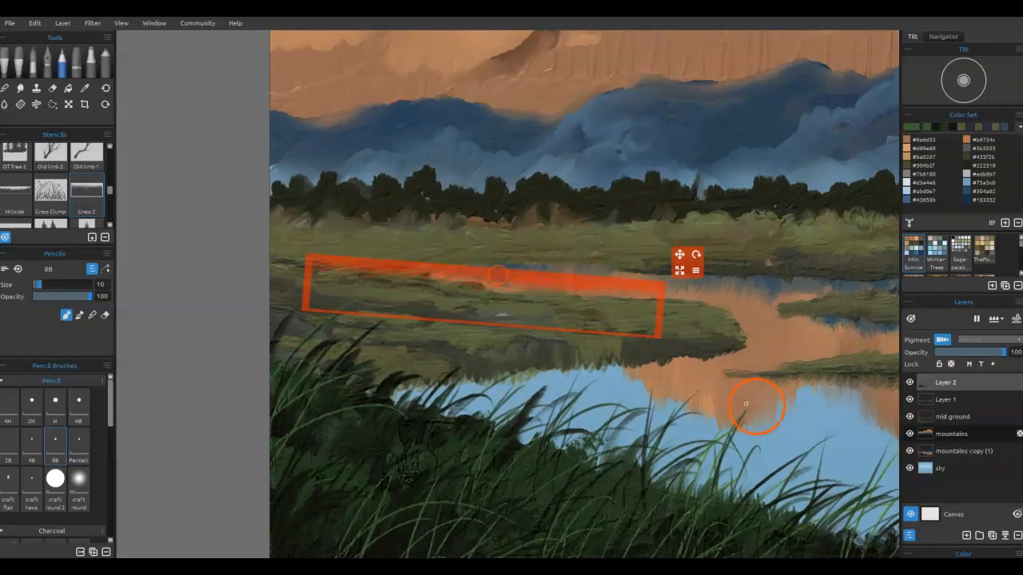
# On Layer 1, shrink the stencil further, sample the bank's green and dab grass through it along the water's edge
pyautogui.click(959, 399)
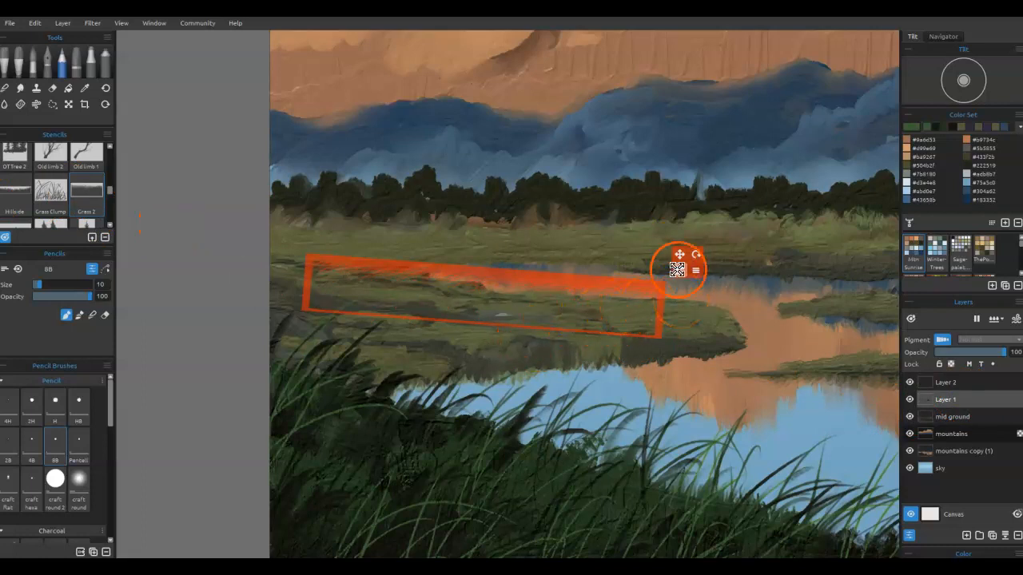
pyautogui.moveTo(686, 269); pyautogui.dragTo(626, 276)
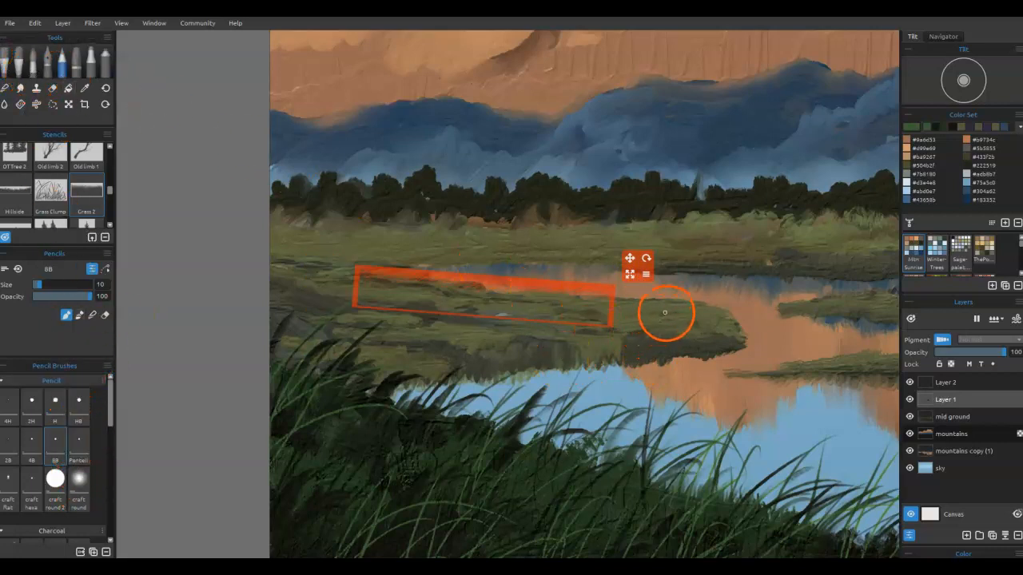
pyautogui.press('alt')
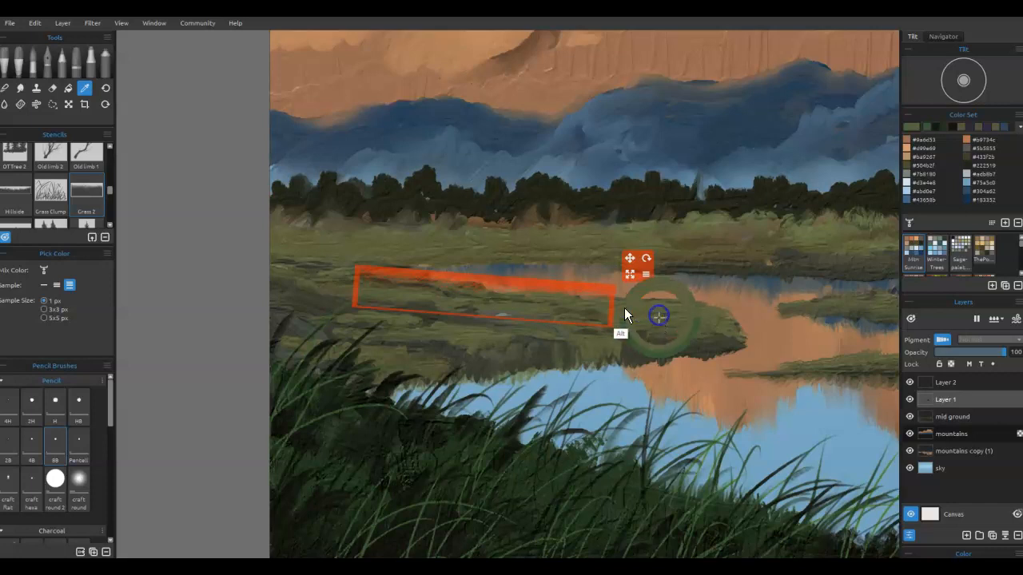
pyautogui.moveTo(509, 296); pyautogui.dragTo(532, 290)
pyautogui.click(545, 289)
pyautogui.click(508, 290)
# Shift the grass stencil along the left middle-ground bank's upper edge and rotate it nearly level
pyautogui.moveTo(577, 285); pyautogui.dragTo(692, 295)
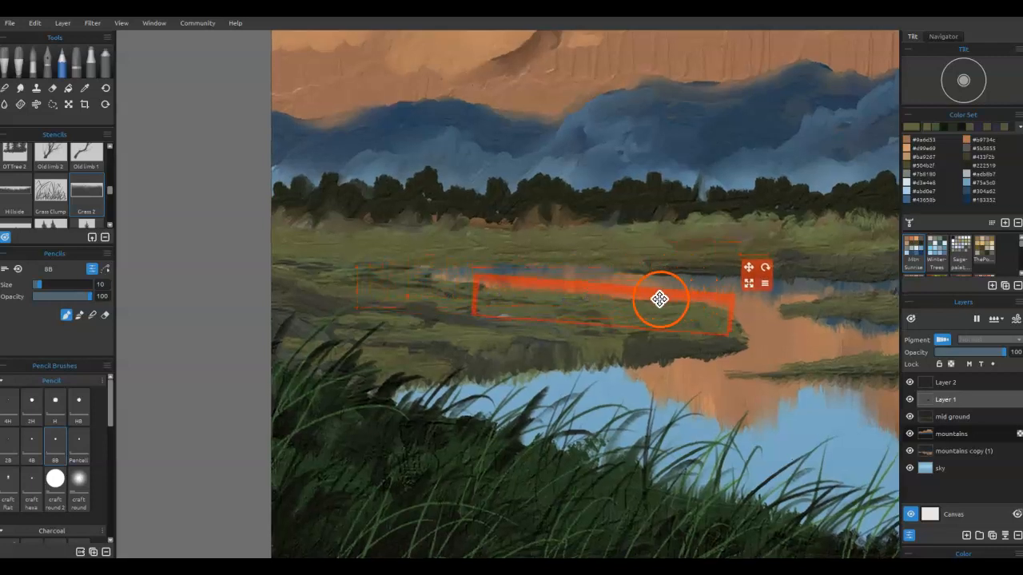
pyautogui.moveTo(767, 272); pyautogui.dragTo(733, 266)
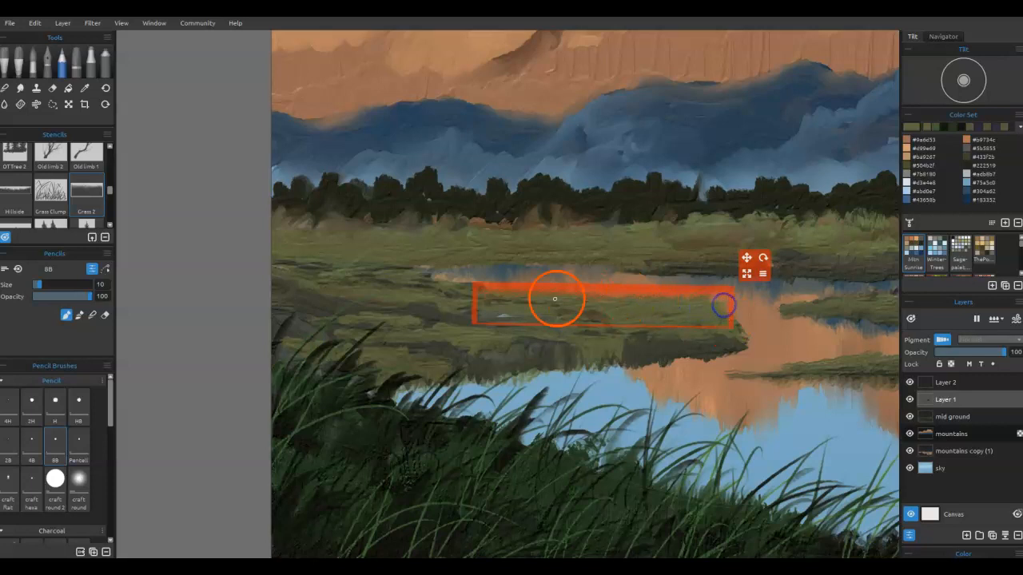
pyautogui.moveTo(564, 286); pyautogui.dragTo(414, 275)
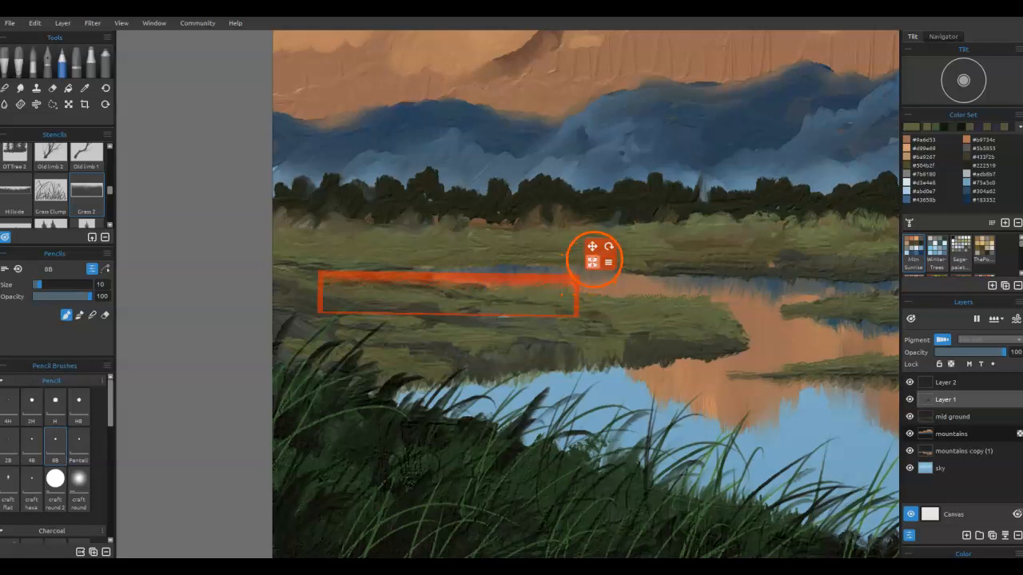
# Try the grass stencil on the far bank below the tree line, remove it and fit the whole painting in view
pyautogui.click(593, 249)
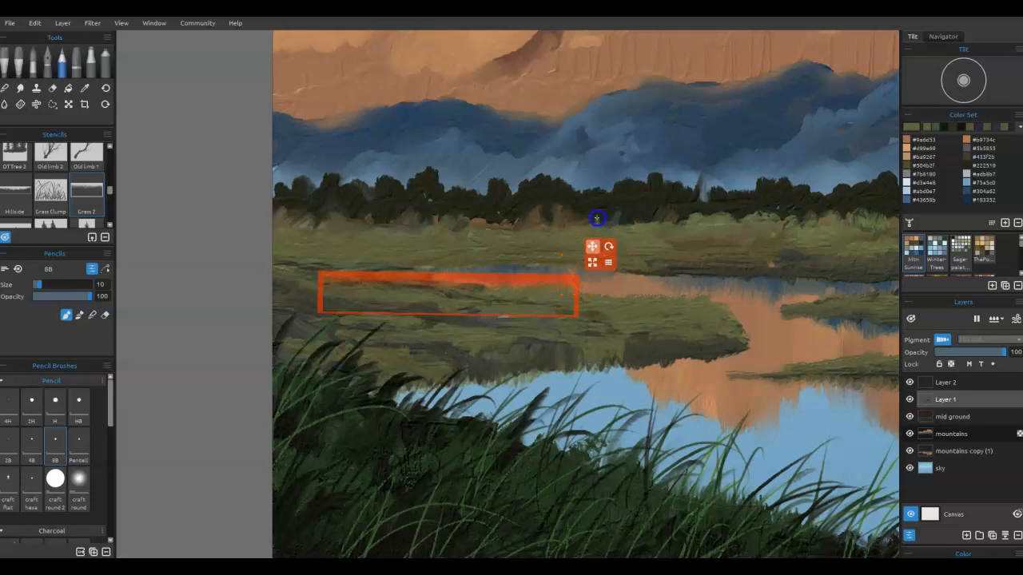
pyautogui.click(614, 246)
pyautogui.hotkey('ctrl', 'z')
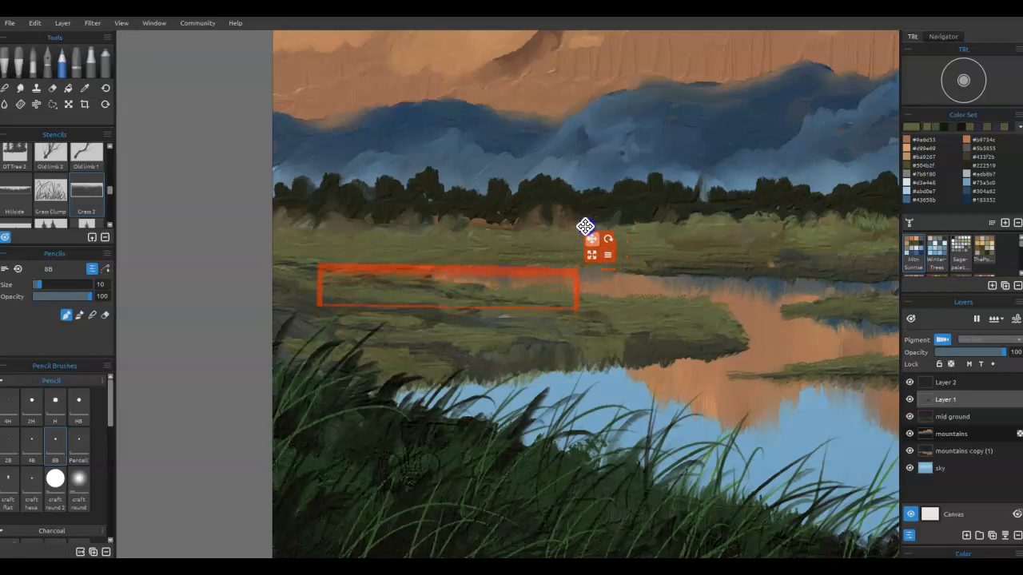
pyautogui.moveTo(590, 247); pyautogui.dragTo(570, 178)
pyautogui.click(599, 303)
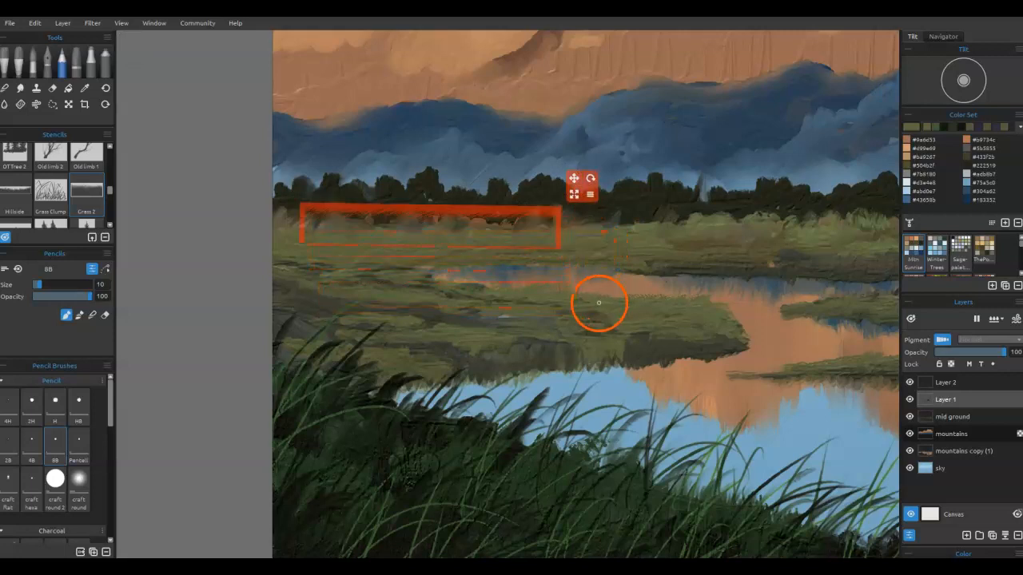
pyautogui.click(623, 301)
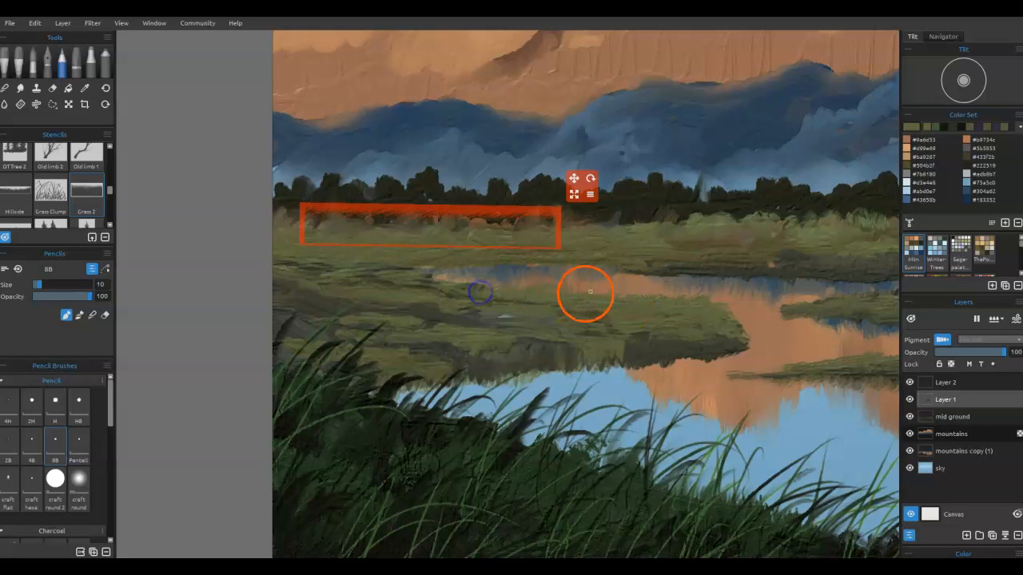
pyautogui.press('Delete')
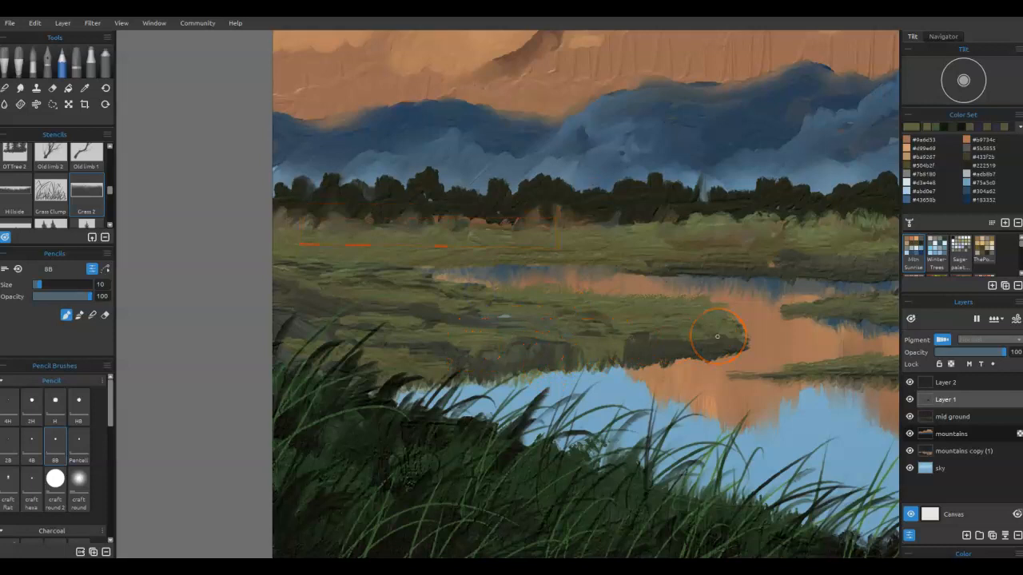
pyautogui.hotkey('ctrl', '0')
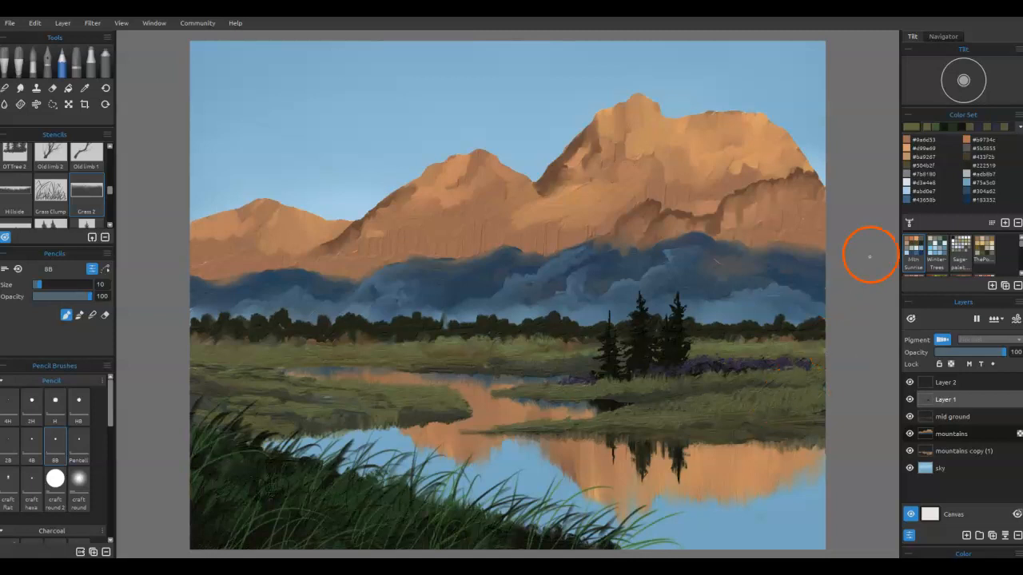
# Set the pencil colour to a near-black blue, #08080c
pyautogui.click(910, 127)
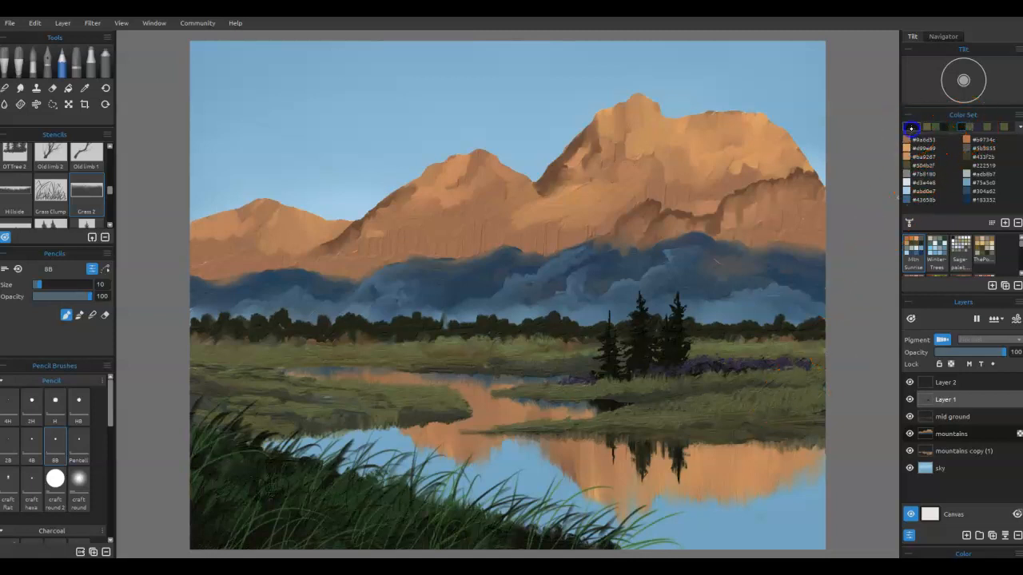
pyautogui.click(545, 255)
pyautogui.moveTo(637, 277)
pyautogui.mouseDown()
pyautogui.moveTo(646, 281)
pyautogui.moveTo(638, 286)
pyautogui.mouseUp()
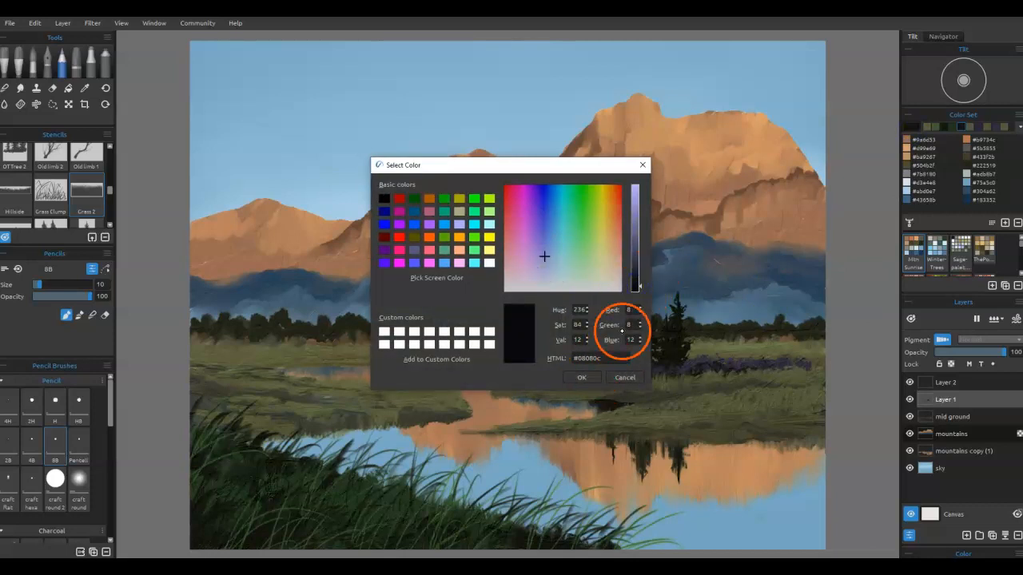
pyautogui.click(592, 377)
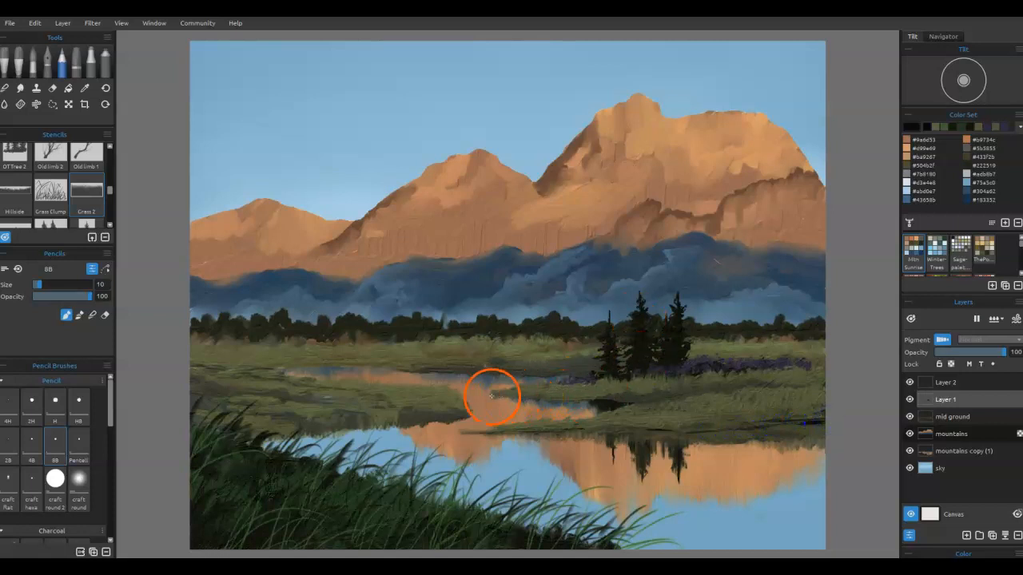
# Pencil broken dark shadow lines along the channel edges of both middle-ground banks, undoing the long stroke beneath the right bank
pyautogui.moveTo(493, 397); pyautogui.dragTo(527, 397)
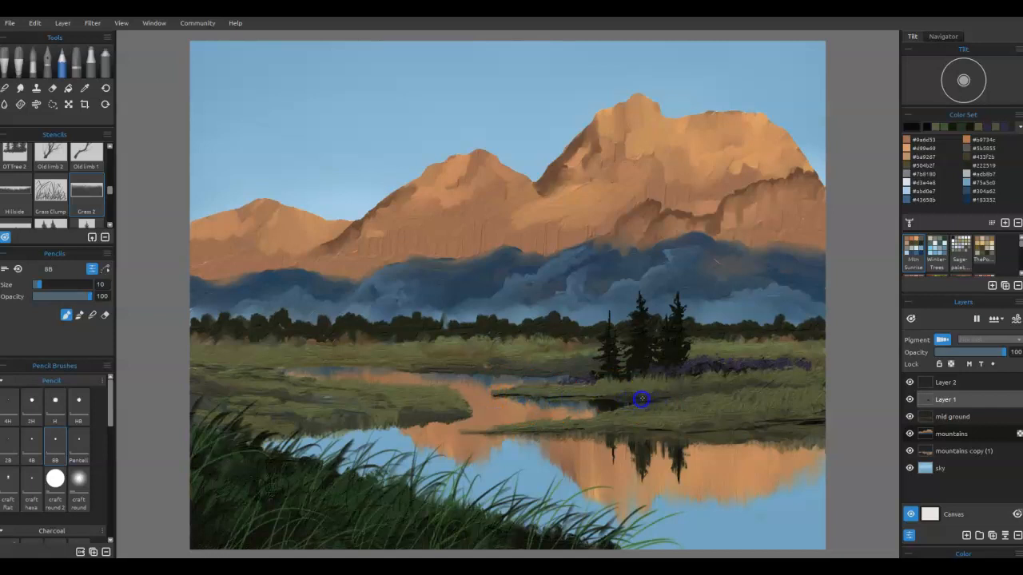
pyautogui.moveTo(627, 400); pyautogui.dragTo(604, 397)
pyautogui.moveTo(341, 409); pyautogui.dragTo(346, 413)
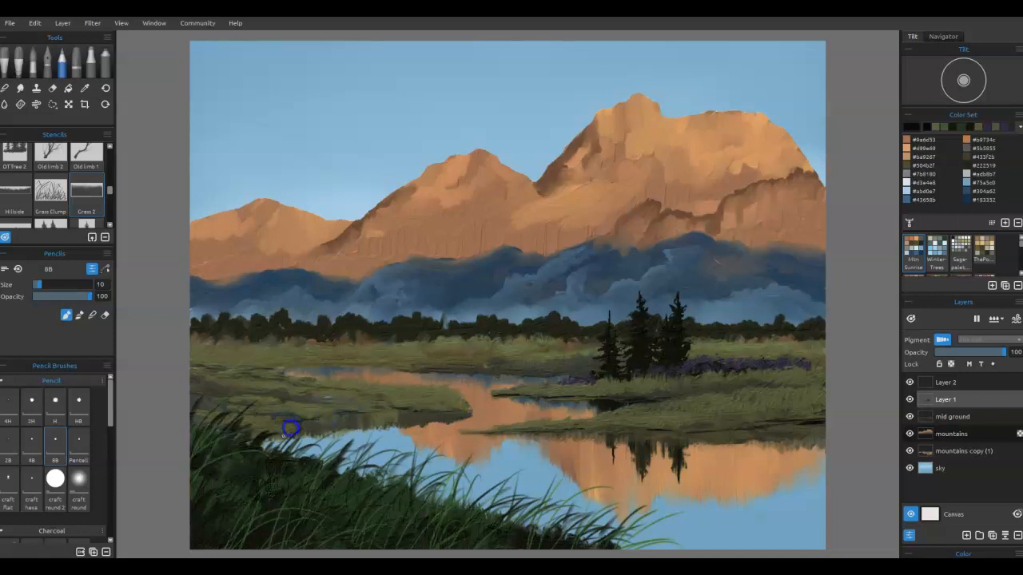
pyautogui.moveTo(465, 434); pyautogui.dragTo(683, 430)
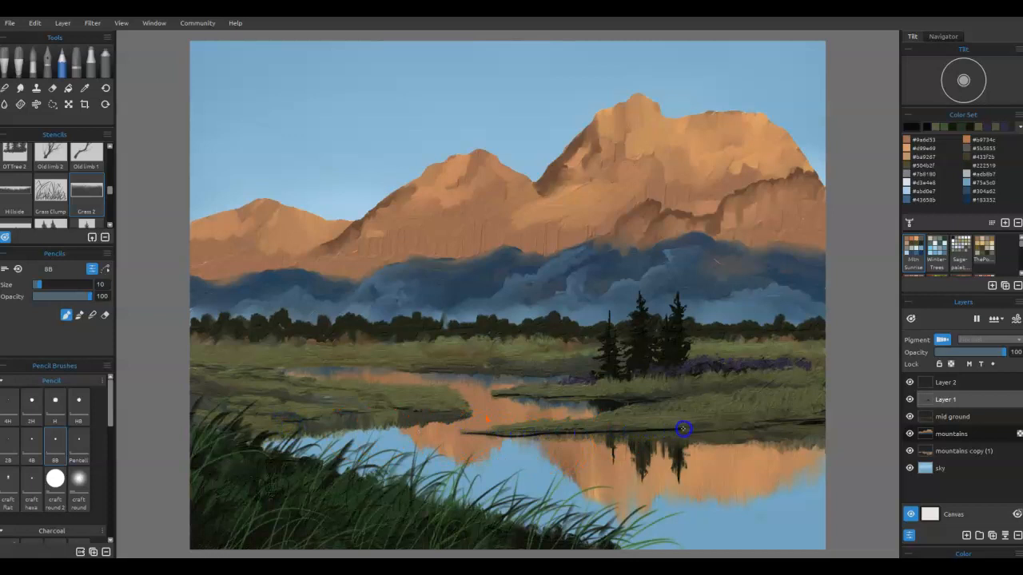
pyautogui.hotkey('ctrl', 'z')
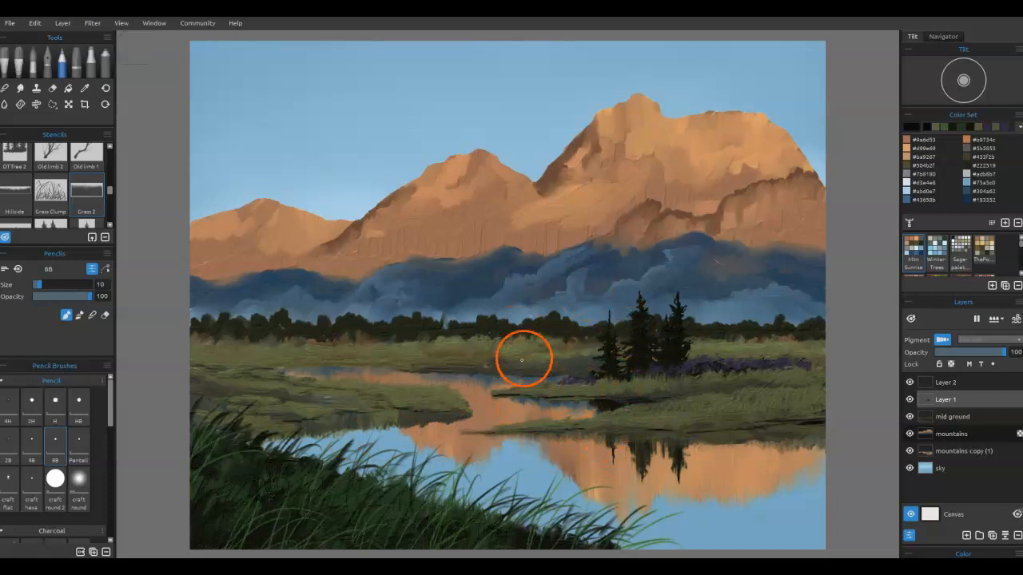
# Reduce the 8B pencil to size 7 and draw thin dark shadow lines along the far shoreline and the right bank's lower edge
pyautogui.click(547, 371)
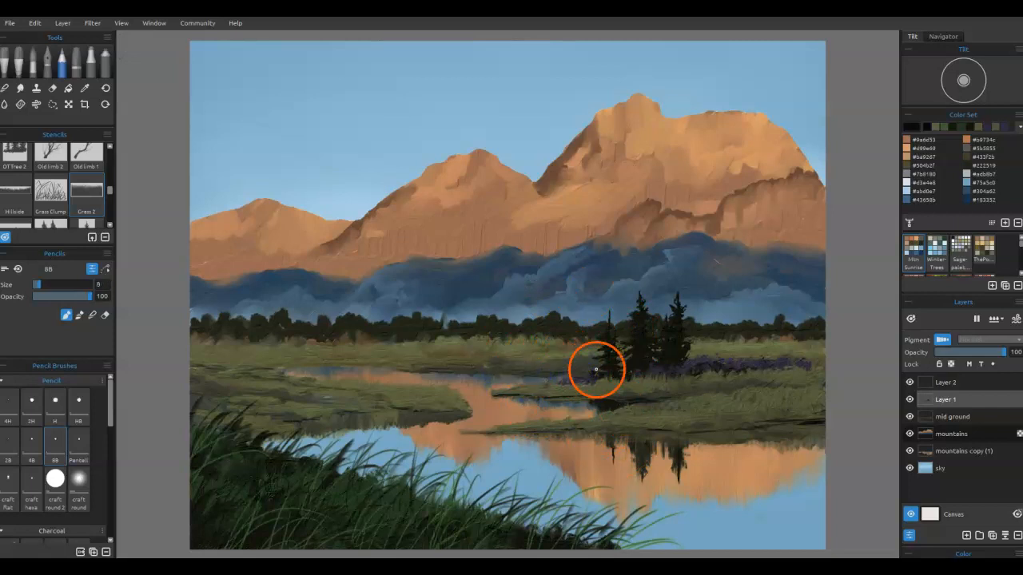
pyautogui.press('[')
pyautogui.moveTo(550, 376); pyautogui.dragTo(537, 375)
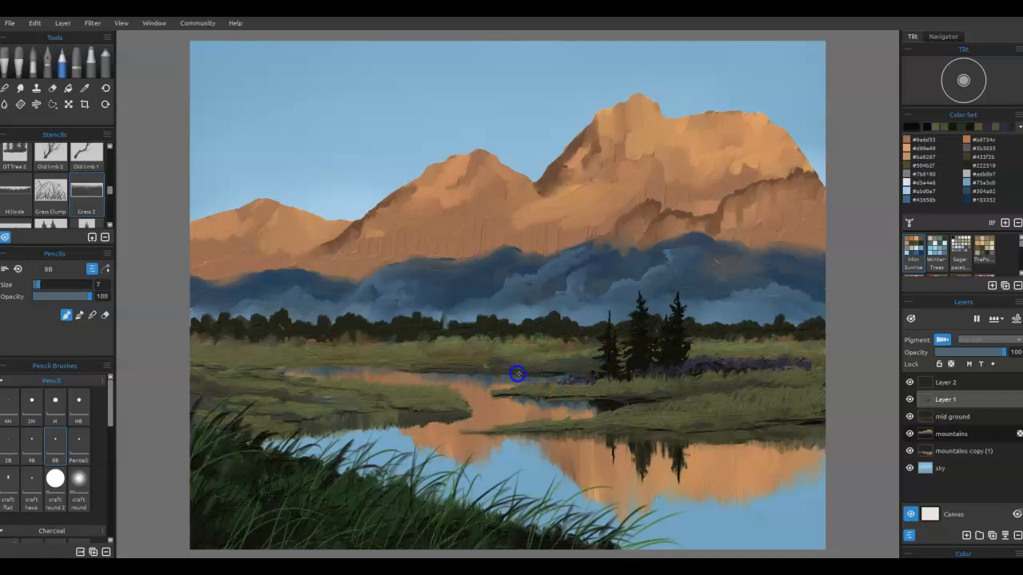
pyautogui.moveTo(420, 371); pyautogui.dragTo(309, 363)
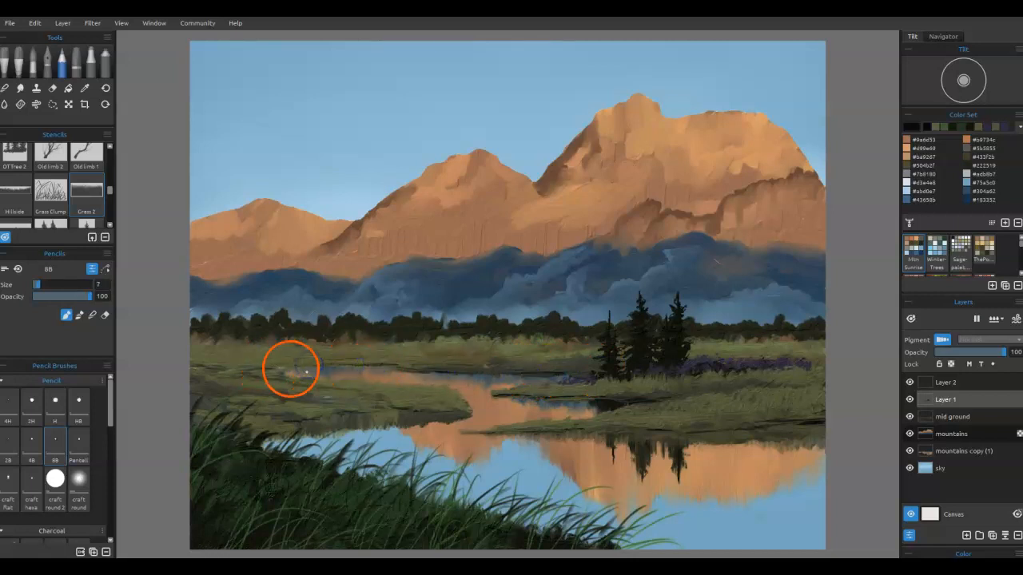
pyautogui.moveTo(795, 427); pyautogui.dragTo(784, 424)
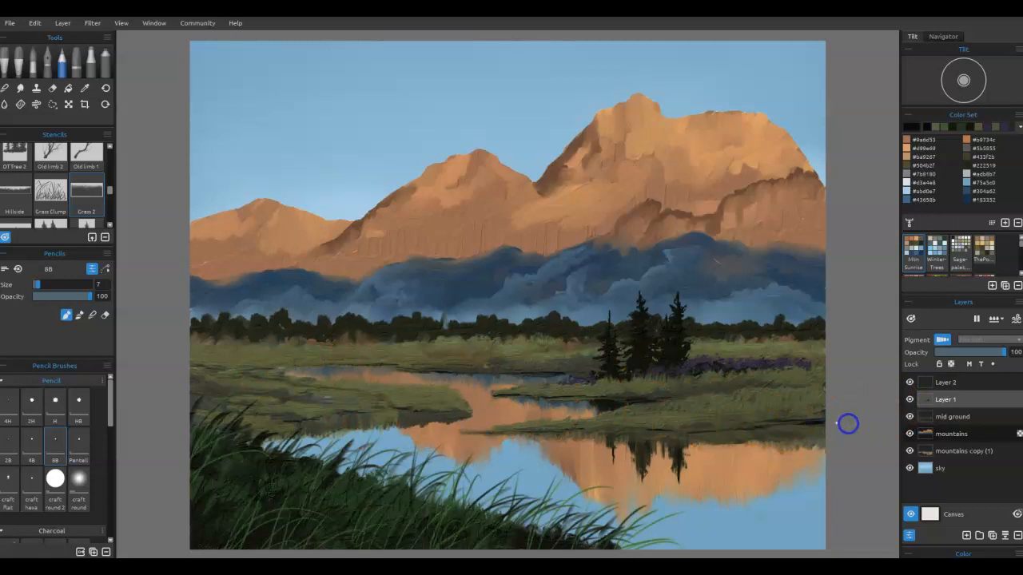
pyautogui.moveTo(840, 423); pyautogui.dragTo(763, 426)
pyautogui.moveTo(733, 424); pyautogui.dragTo(722, 422)
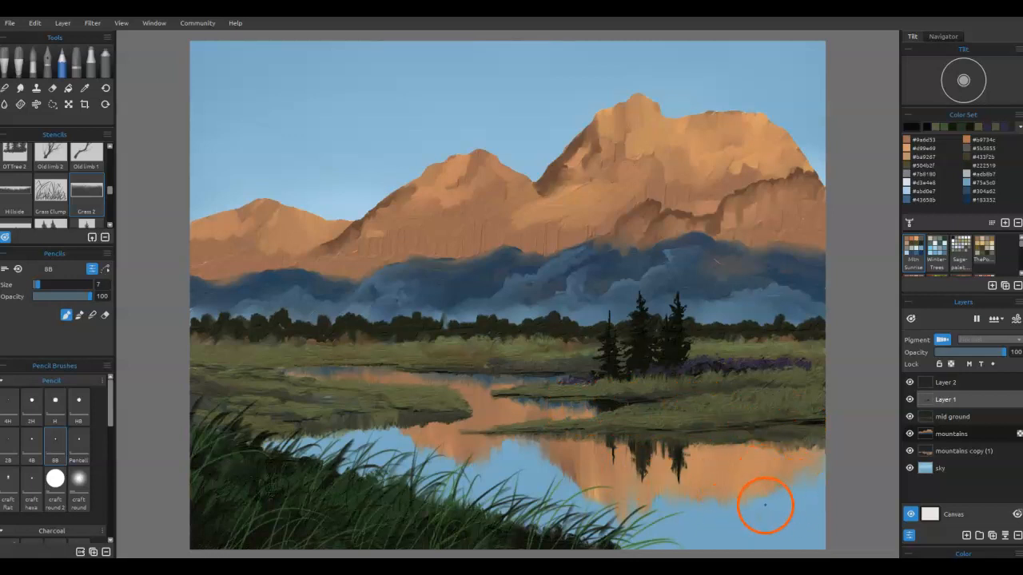
# Add a new layer above Layer 1 and place the Water ripples stencil from the Water category on the canvas
pyautogui.click(966, 534)
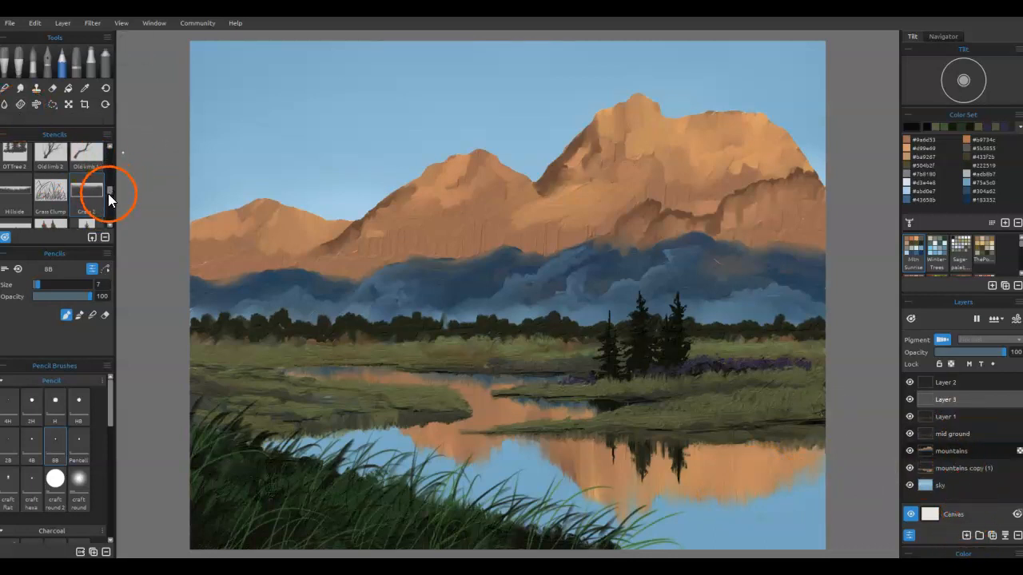
pyautogui.moveTo(112, 191); pyautogui.dragTo(109, 151)
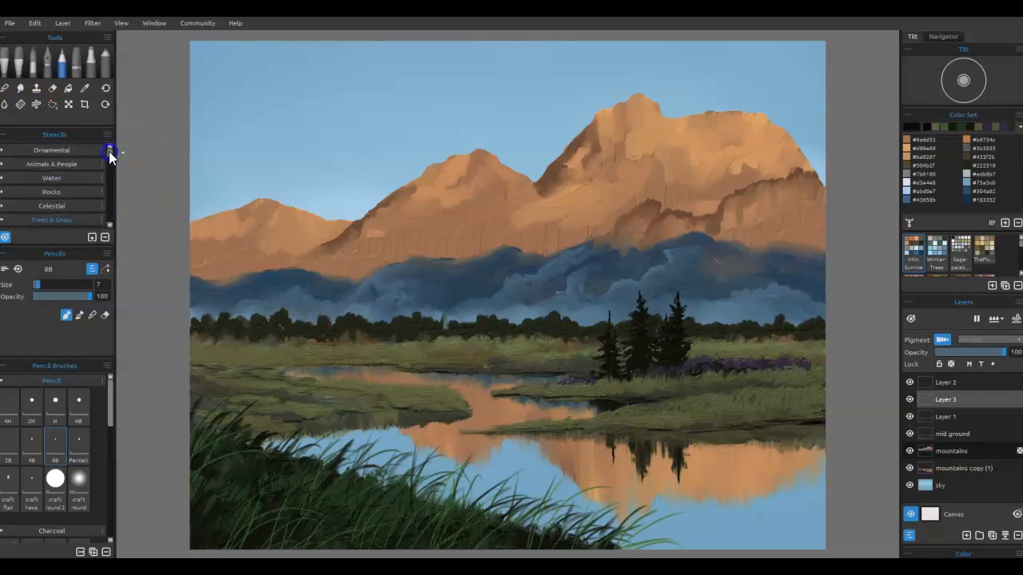
pyautogui.click(73, 173)
pyautogui.click(56, 196)
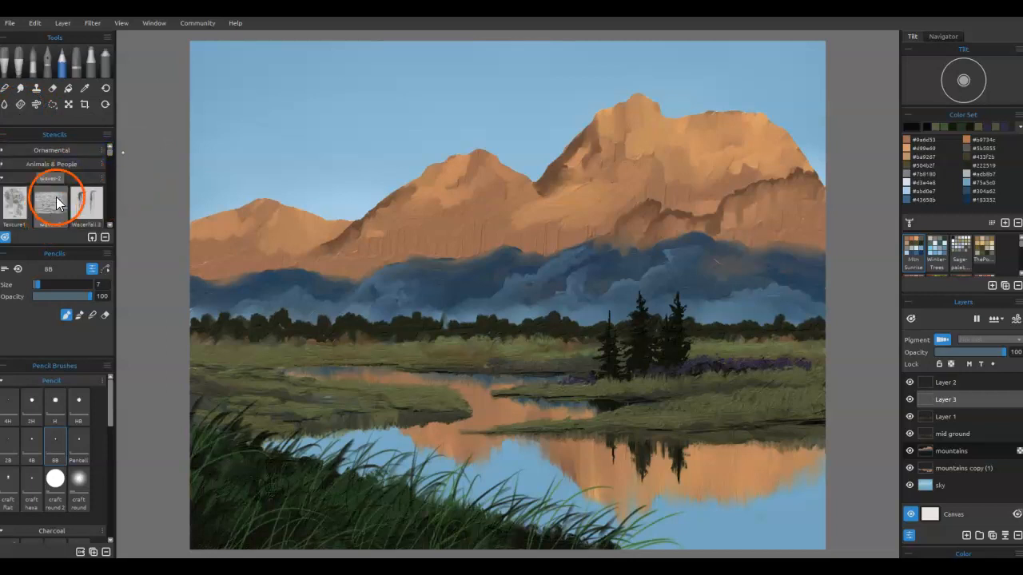
pyautogui.scroll(-5, 56, 197)
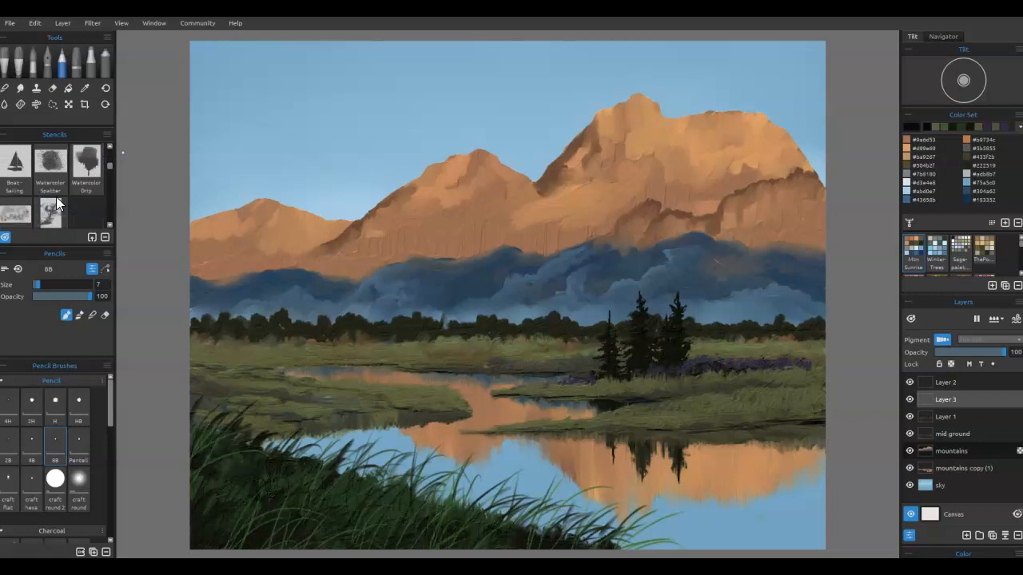
pyautogui.scroll(1, 53, 190)
pyautogui.click(46, 172)
pyautogui.scroll(3, 44, 173)
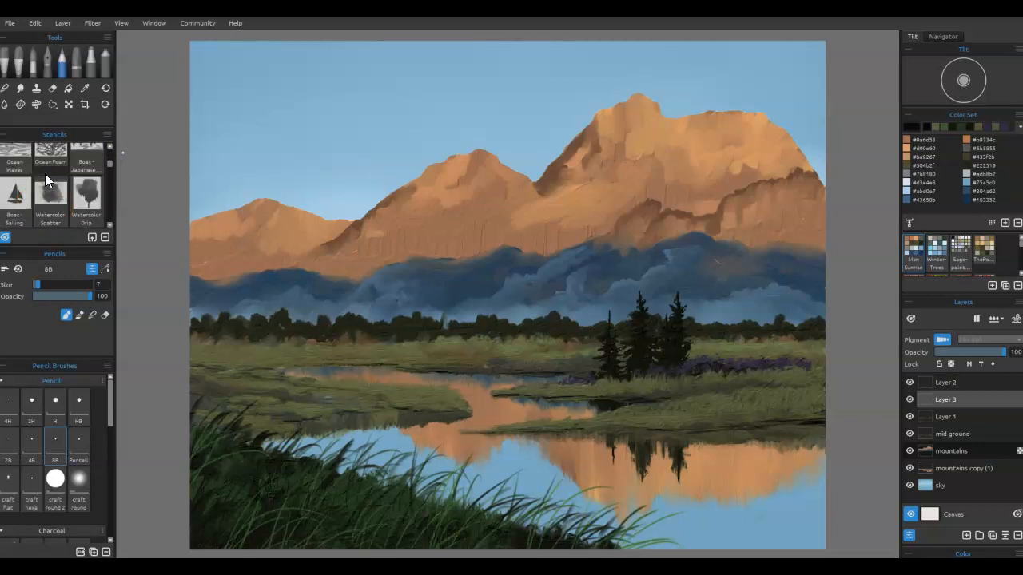
pyautogui.scroll(1, 45, 174)
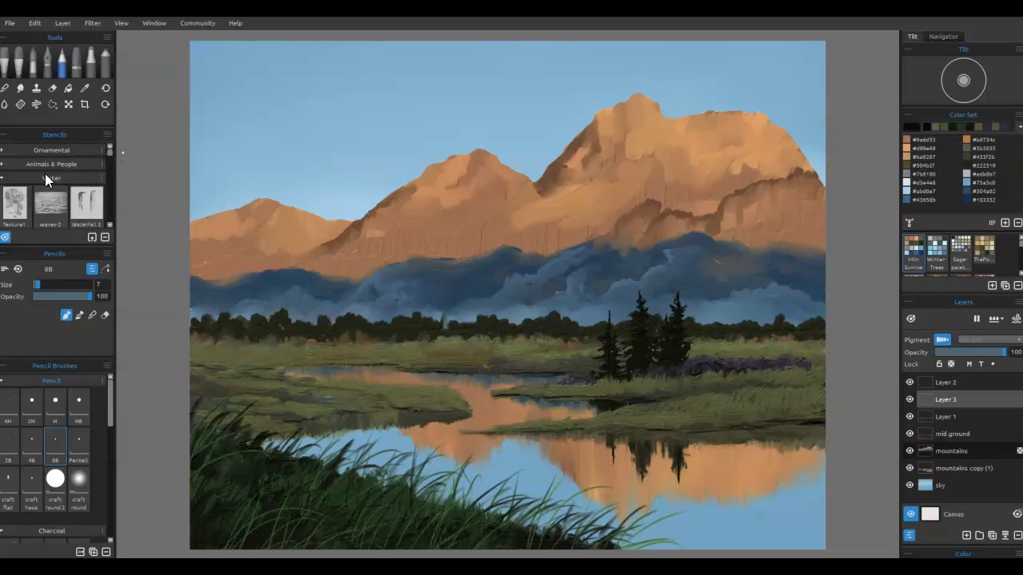
pyautogui.scroll(-2, 45, 173)
pyautogui.click(71, 188)
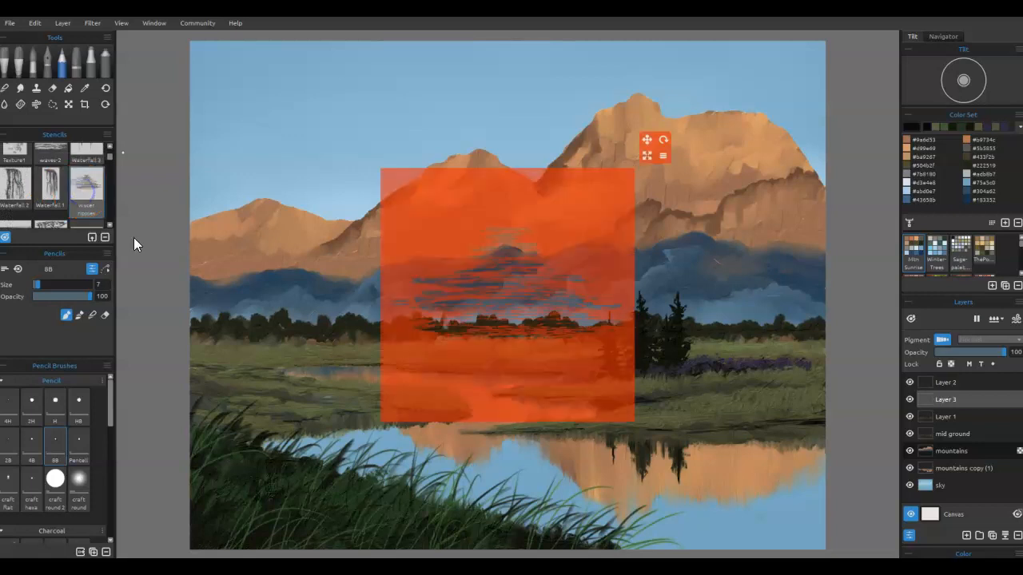
# Stretch the ripples stencil into a wide, flattened shape and position it over the river below the right bank
pyautogui.click(663, 157)
pyautogui.click(679, 241)
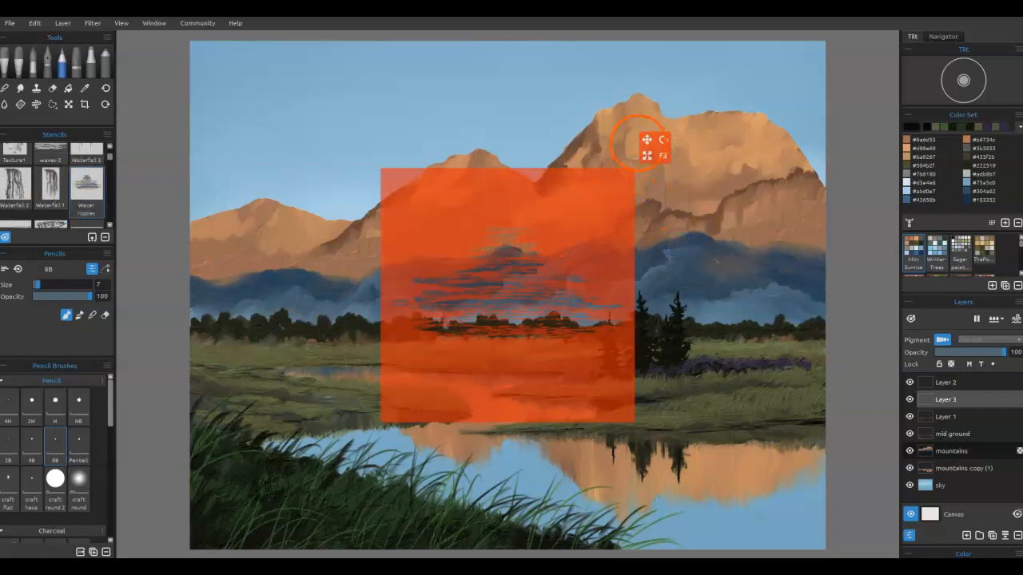
pyautogui.moveTo(647, 155); pyautogui.dragTo(836, 212)
pyautogui.moveTo(744, 261); pyautogui.dragTo(881, 402)
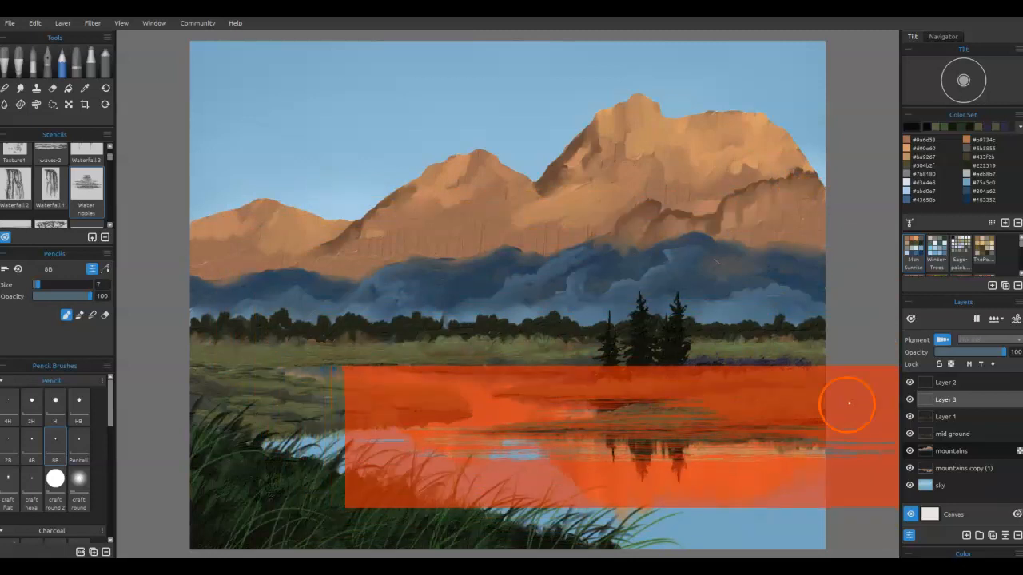
# With the Spray airbrush and pale blue #d3e4e8, spray ripples through the stencil just below the right bank
pyautogui.click(105, 61)
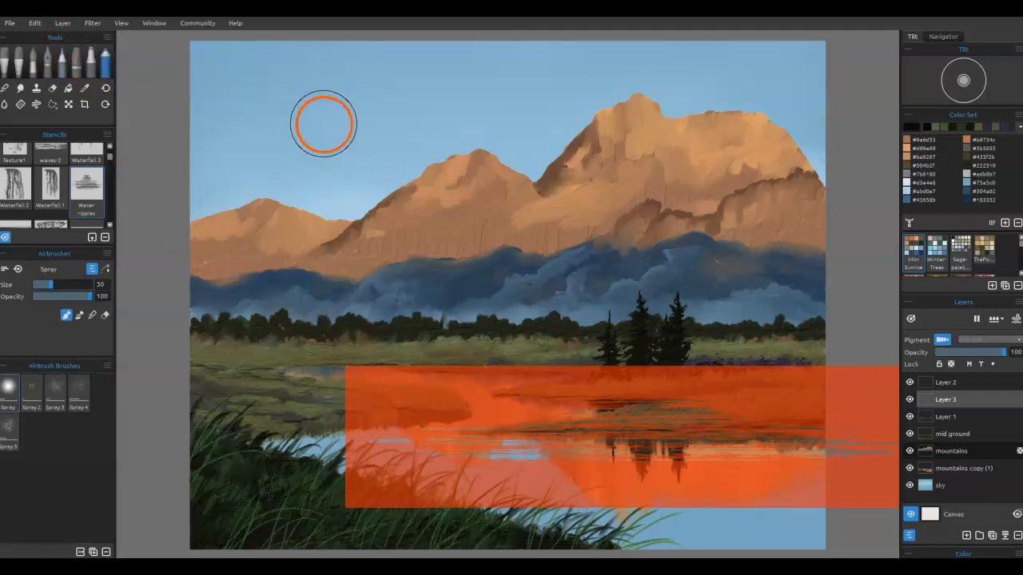
pyautogui.keyDown('alt'); pyautogui.click(343, 195); pyautogui.keyUp('alt')
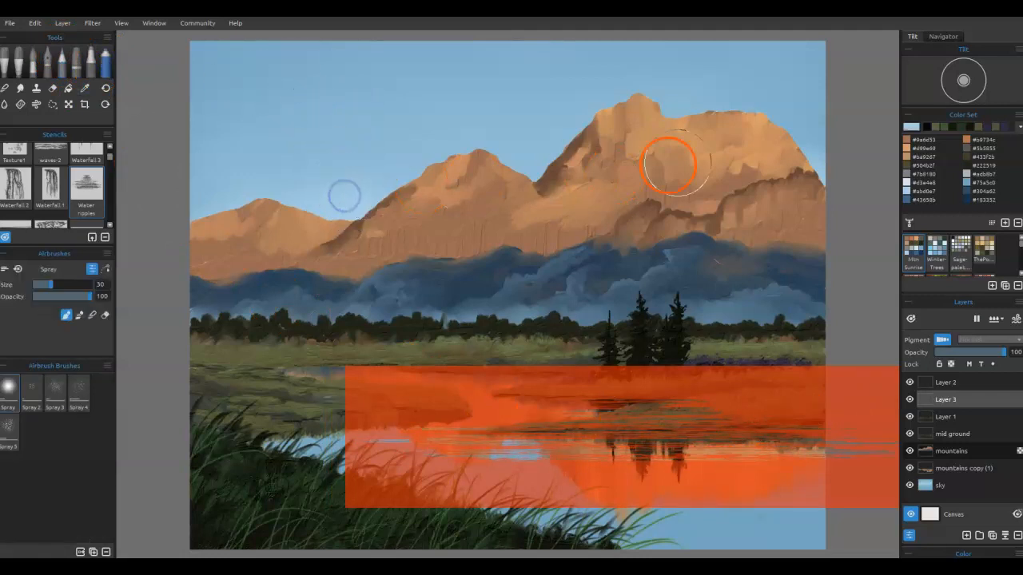
pyautogui.click(913, 128)
pyautogui.moveTo(631, 209); pyautogui.dragTo(636, 204)
pyautogui.click(594, 377)
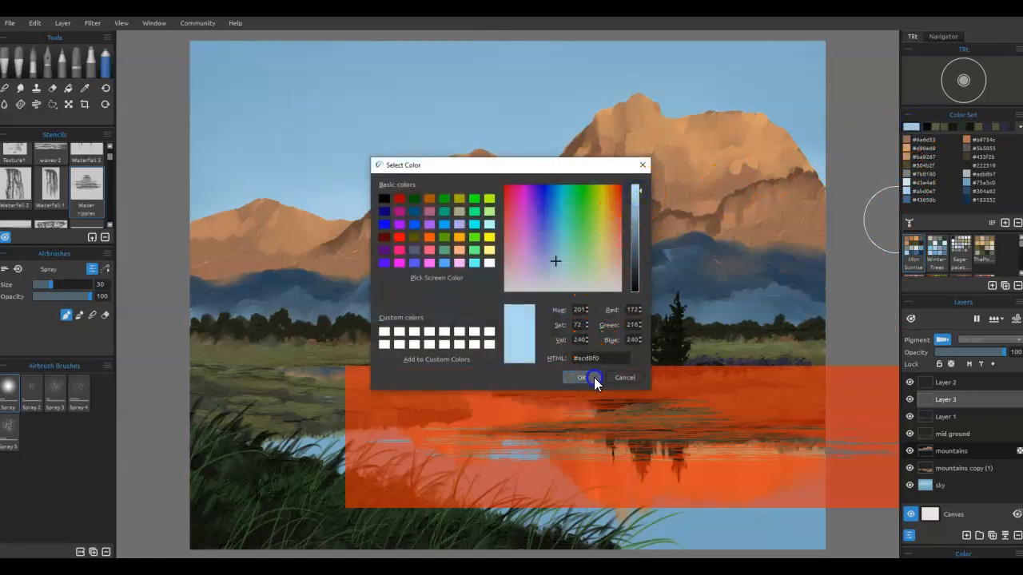
pyautogui.click(906, 183)
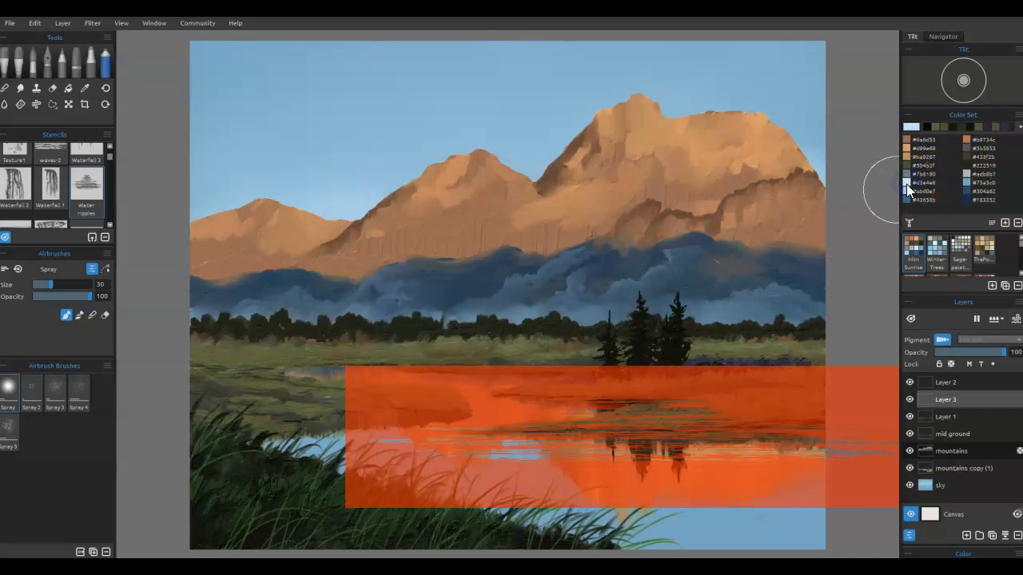
pyautogui.moveTo(680, 464)
pyautogui.mouseDown()
pyautogui.moveTo(747, 448)
pyautogui.moveTo(716, 452)
pyautogui.moveTo(697, 430)
pyautogui.moveTo(646, 420)
pyautogui.moveTo(564, 441)
pyautogui.moveTo(652, 447)
pyautogui.moveTo(493, 462)
pyautogui.moveTo(487, 453)
pyautogui.moveTo(528, 457)
pyautogui.moveTo(485, 457)
pyautogui.moveTo(515, 452)
pyautogui.mouseUp()
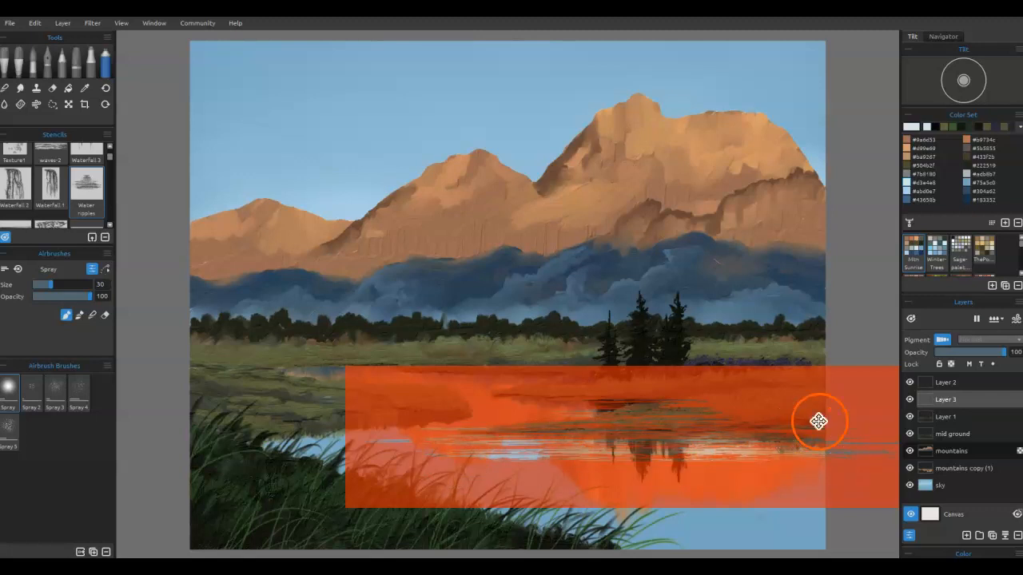
# Reposition the ripples stencil over the lower-right water and the water below the left bank, and spray highlights through it
pyautogui.moveTo(844, 413)
pyautogui.mouseDown()
pyautogui.moveTo(836, 454)
pyautogui.moveTo(863, 454)
pyautogui.moveTo(831, 448)
pyautogui.moveTo(902, 450)
pyautogui.mouseUp()
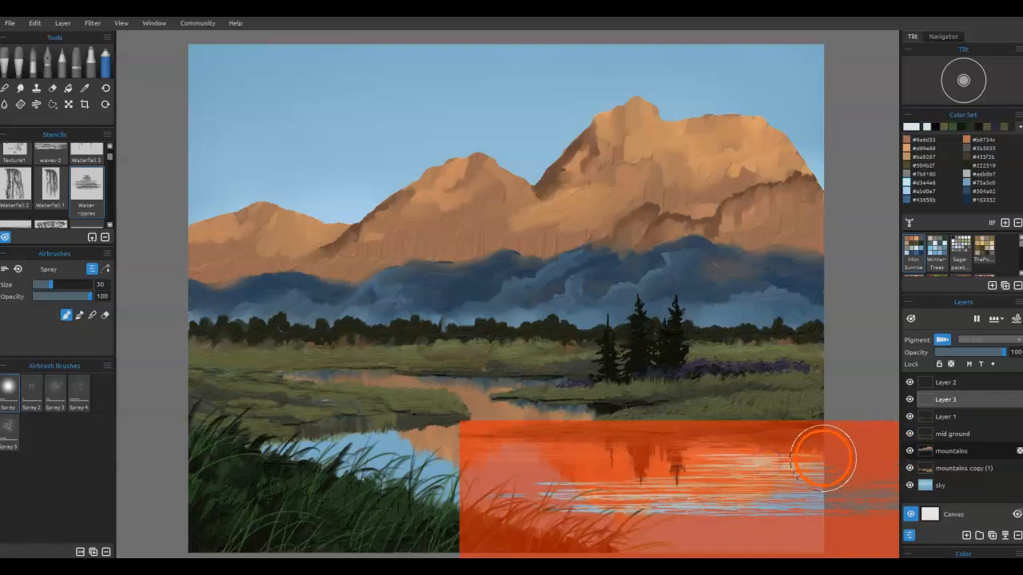
pyautogui.moveTo(852, 448); pyautogui.dragTo(303, 398)
pyautogui.moveTo(279, 450); pyautogui.dragTo(444, 444)
pyautogui.moveTo(320, 452)
pyautogui.mouseDown()
pyautogui.moveTo(471, 453)
pyautogui.moveTo(219, 461)
pyautogui.moveTo(366, 448)
pyautogui.moveTo(206, 447)
pyautogui.moveTo(286, 464)
pyautogui.moveTo(373, 439)
pyautogui.moveTo(365, 462)
pyautogui.mouseUp()
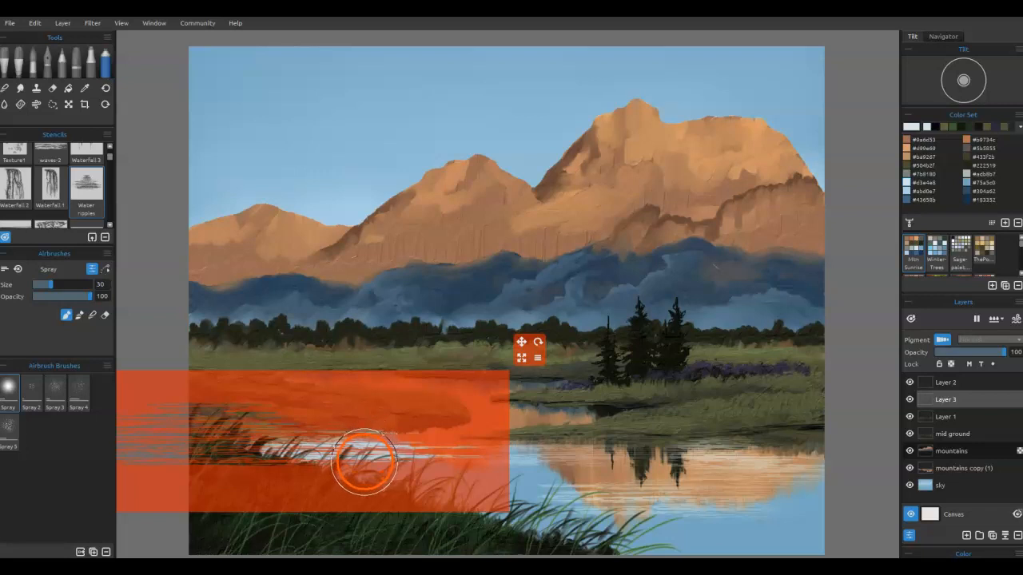
# Move the ripples stencil onto the middle river bend, shrink it and spray ripples across the winding channel
pyautogui.moveTo(391, 429); pyautogui.dragTo(751, 381)
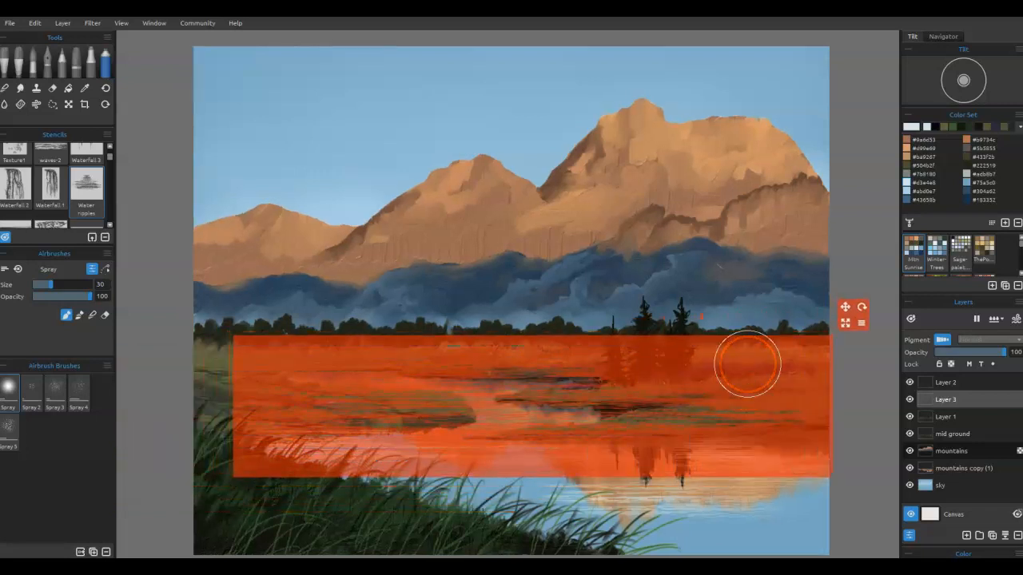
pyautogui.moveTo(845, 323); pyautogui.dragTo(817, 355)
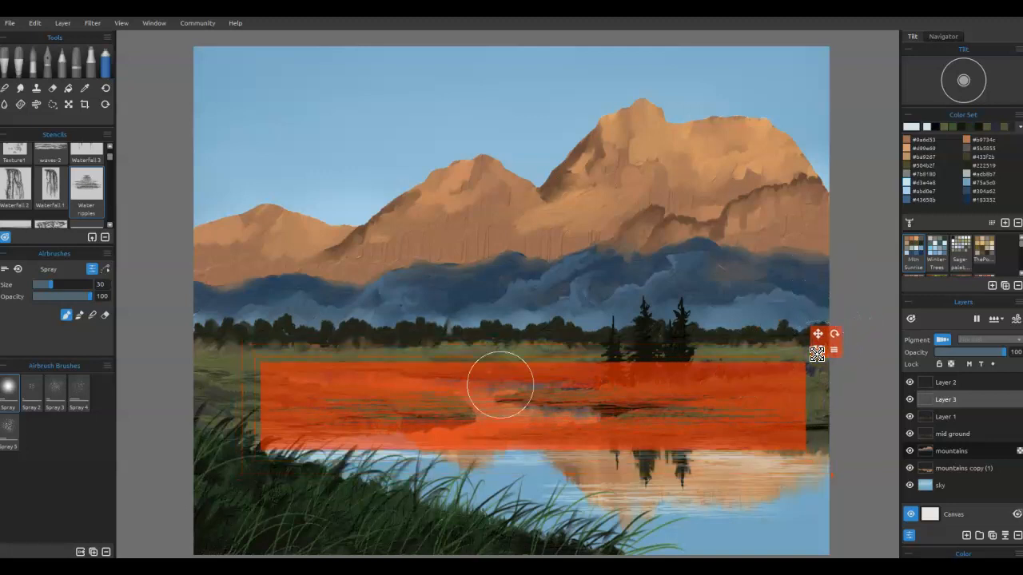
pyautogui.moveTo(536, 417); pyautogui.dragTo(475, 415)
pyautogui.moveTo(568, 407); pyautogui.dragTo(404, 397)
pyautogui.moveTo(459, 397); pyautogui.dragTo(395, 396)
pyautogui.moveTo(459, 396)
pyautogui.mouseDown()
pyautogui.moveTo(353, 405)
pyautogui.moveTo(655, 390)
pyautogui.mouseUp()
# Reduce the Spray airbrush to size 14 and spray fine ripples through the stencil along the narrow far channel
pyautogui.press('[')
pyautogui.press('[')
pyautogui.moveTo(565, 388); pyautogui.dragTo(389, 389)
pyautogui.moveTo(389, 389); pyautogui.dragTo(466, 392)
pyautogui.moveTo(480, 433)
pyautogui.mouseDown()
pyautogui.moveTo(484, 415)
pyautogui.moveTo(454, 400)
pyautogui.moveTo(318, 378)
pyautogui.mouseUp()
pyautogui.moveTo(386, 375)
pyautogui.mouseDown()
pyautogui.moveTo(489, 397)
pyautogui.moveTo(511, 415)
pyautogui.mouseUp()
pyautogui.moveTo(419, 386)
pyautogui.mouseDown()
pyautogui.moveTo(475, 378)
pyautogui.moveTo(445, 389)
pyautogui.mouseUp()
pyautogui.moveTo(560, 391); pyautogui.dragTo(509, 393)
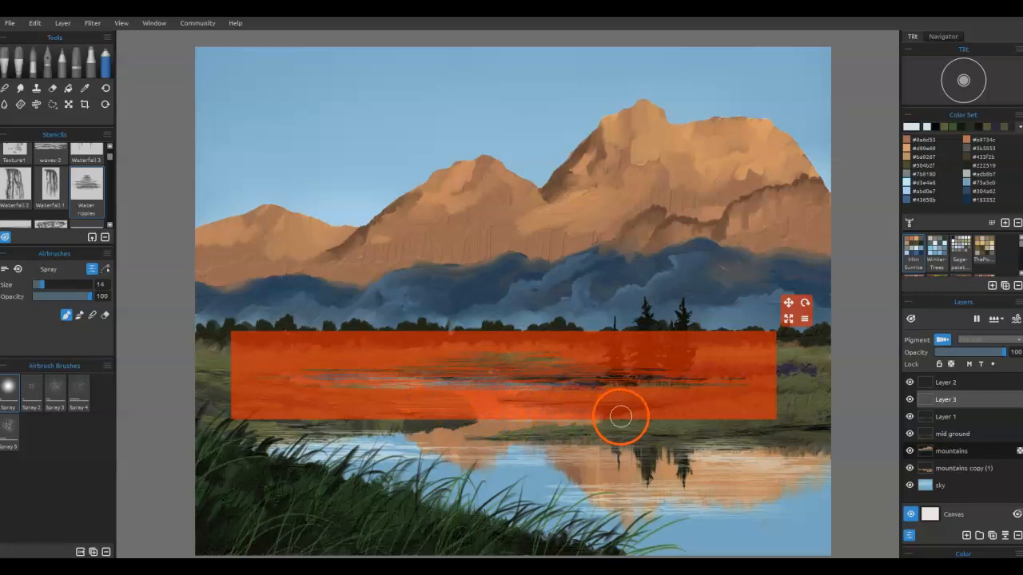
# Spray ripples through the stencil on the open foreground water beside and above the grassy bank, and remove the stencil
pyautogui.moveTo(671, 413)
pyautogui.mouseDown()
pyautogui.moveTo(767, 520)
pyautogui.moveTo(847, 550)
pyautogui.moveTo(751, 532)
pyautogui.mouseUp()
pyautogui.moveTo(818, 532); pyautogui.dragTo(671, 535)
pyautogui.moveTo(630, 536); pyautogui.dragTo(665, 522)
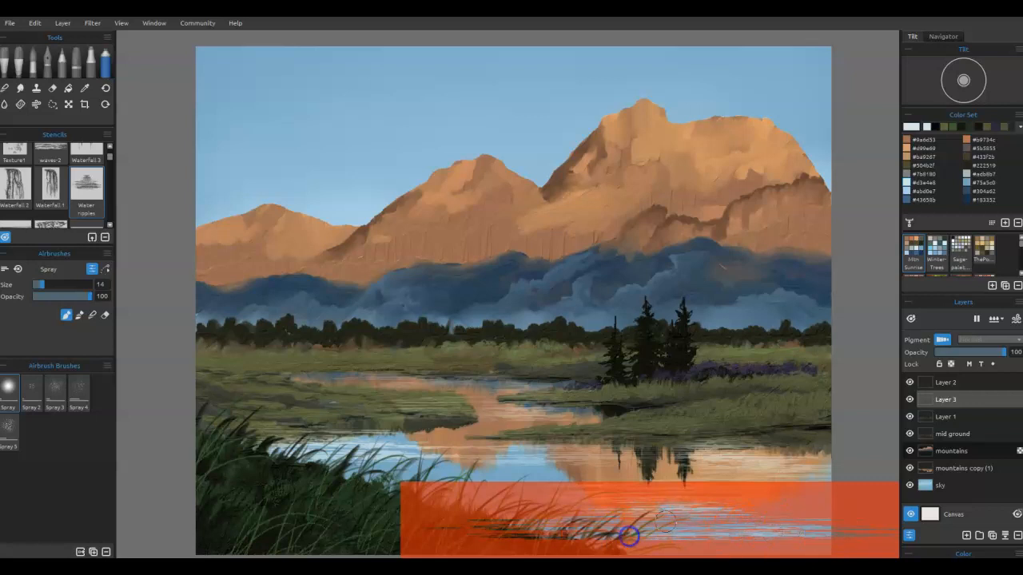
pyautogui.moveTo(776, 498)
pyautogui.mouseDown()
pyautogui.moveTo(621, 486)
pyautogui.moveTo(414, 495)
pyautogui.mouseUp()
pyautogui.moveTo(518, 493)
pyautogui.mouseDown()
pyautogui.moveTo(430, 502)
pyautogui.moveTo(382, 491)
pyautogui.mouseUp()
pyautogui.moveTo(445, 492)
pyautogui.mouseDown()
pyautogui.moveTo(370, 493)
pyautogui.moveTo(640, 495)
pyautogui.mouseUp()
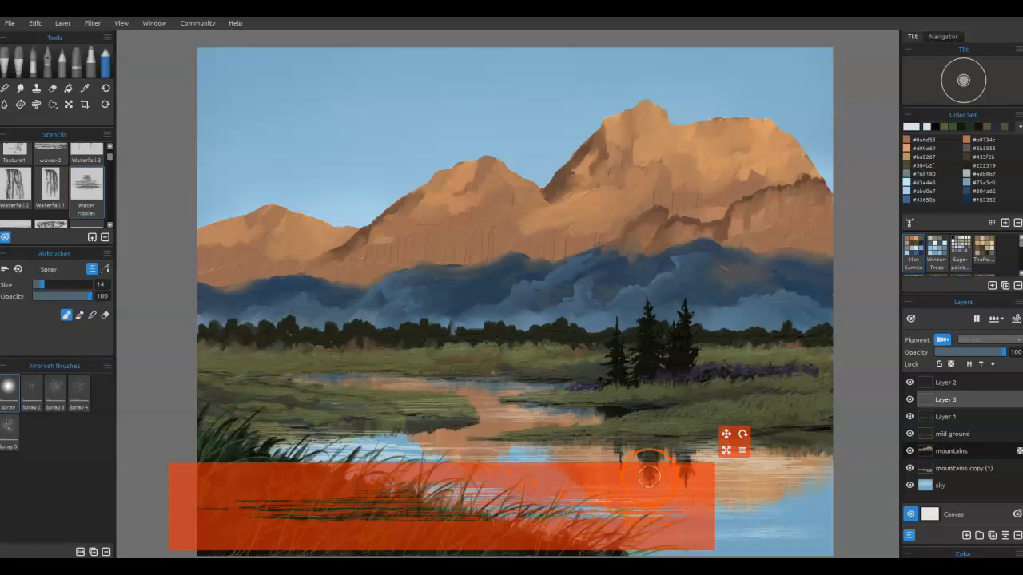
pyautogui.keyDown('alt'); pyautogui.click(573, 185); pyautogui.keyUp('alt')
pyautogui.press('Escape')
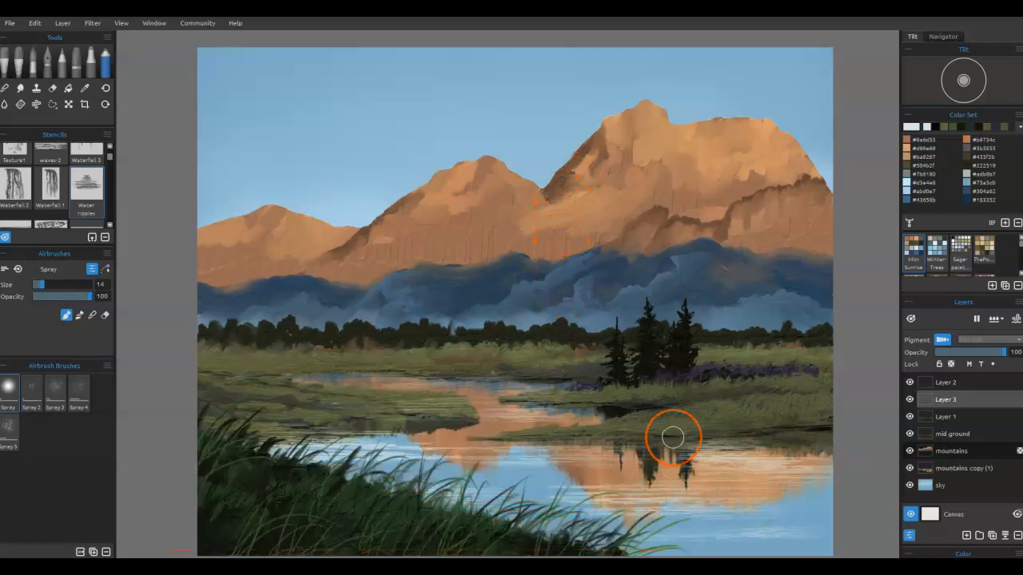
# Lasso the land along the river's waterline up to the mountains, clear the stray ripples from Layer 3 inside it, and deselect
pyautogui.click(52, 103)
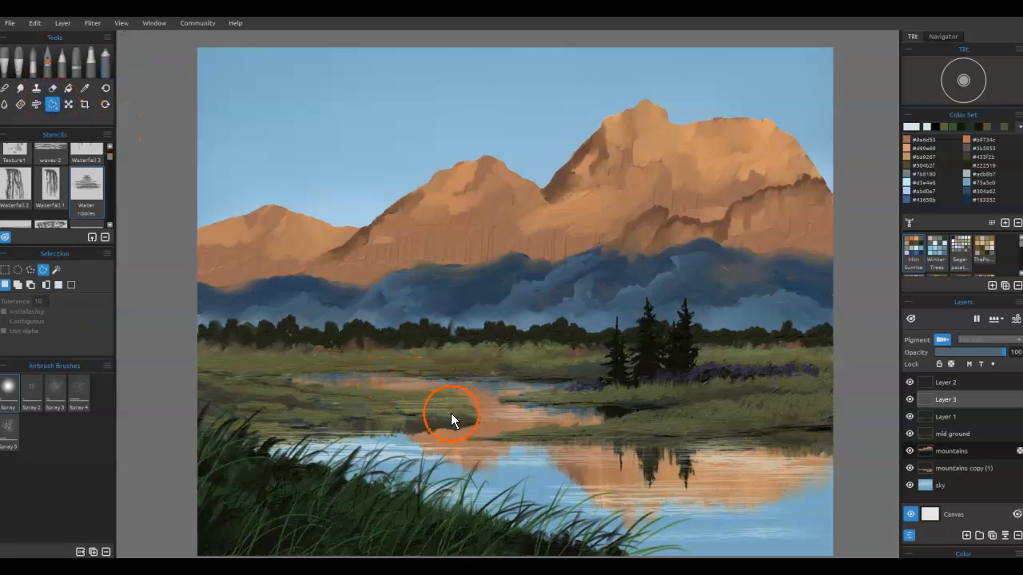
pyautogui.click(227, 433)
pyautogui.moveTo(470, 410)
pyautogui.mouseDown()
pyautogui.moveTo(308, 385)
pyautogui.moveTo(269, 372)
pyautogui.moveTo(393, 372)
pyautogui.mouseUp()
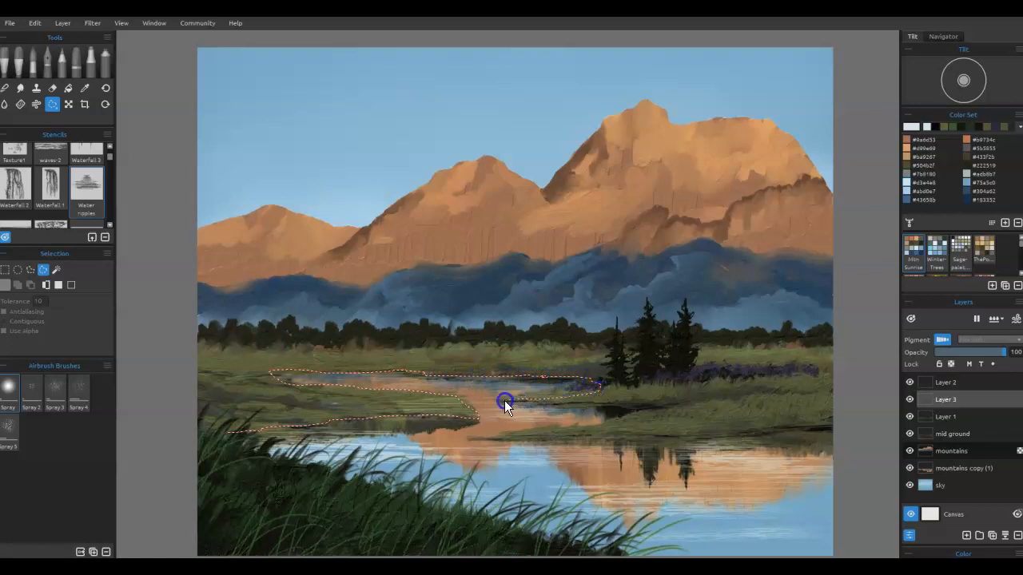
pyautogui.moveTo(647, 405); pyautogui.dragTo(644, 416)
pyautogui.moveTo(775, 432); pyautogui.dragTo(817, 430)
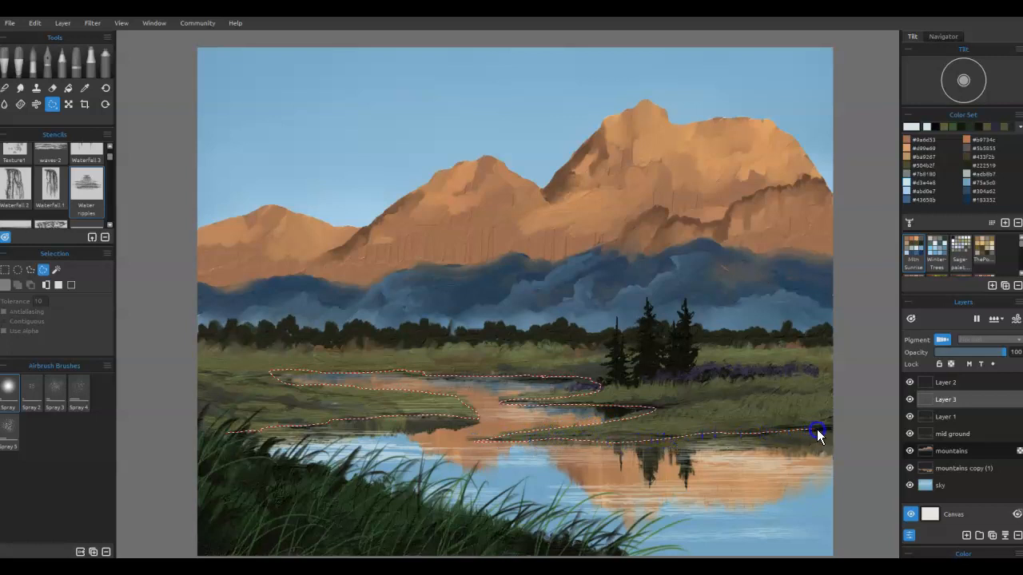
pyautogui.moveTo(858, 342)
pyautogui.mouseDown()
pyautogui.moveTo(711, 259)
pyautogui.moveTo(464, 228)
pyautogui.moveTo(224, 271)
pyautogui.moveTo(140, 404)
pyautogui.moveTo(155, 446)
pyautogui.mouseUp()
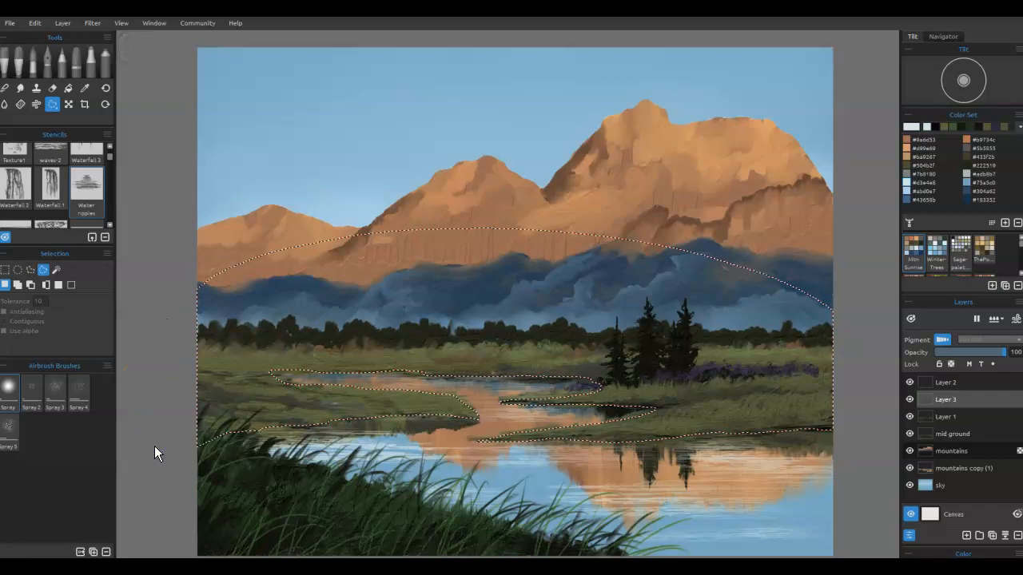
pyautogui.hotkey('ctrl', 'd')
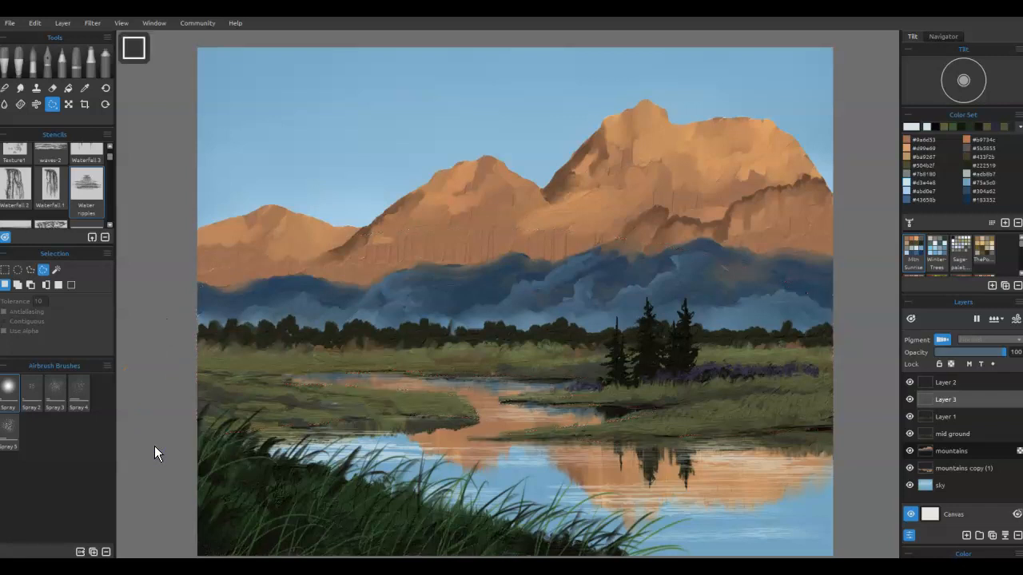
# Lasso the narrow right-bank spit and the tip of the left bank in turn, clearing the stray ripples from each
pyautogui.moveTo(561, 403); pyautogui.dragTo(499, 402)
pyautogui.moveTo(622, 390); pyautogui.dragTo(683, 391)
pyautogui.press('Delete')
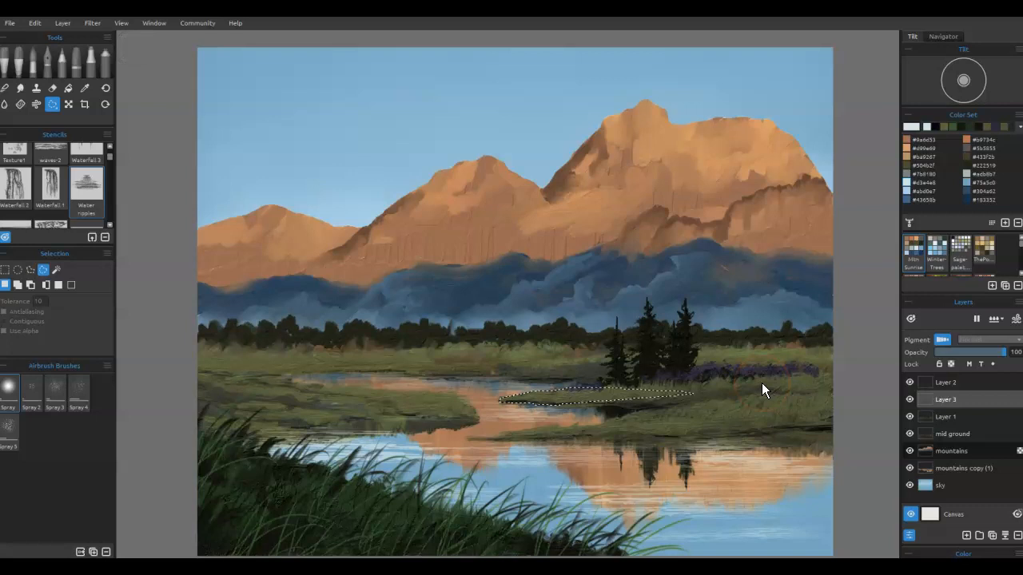
pyautogui.hotkey('ctrl', 'd')
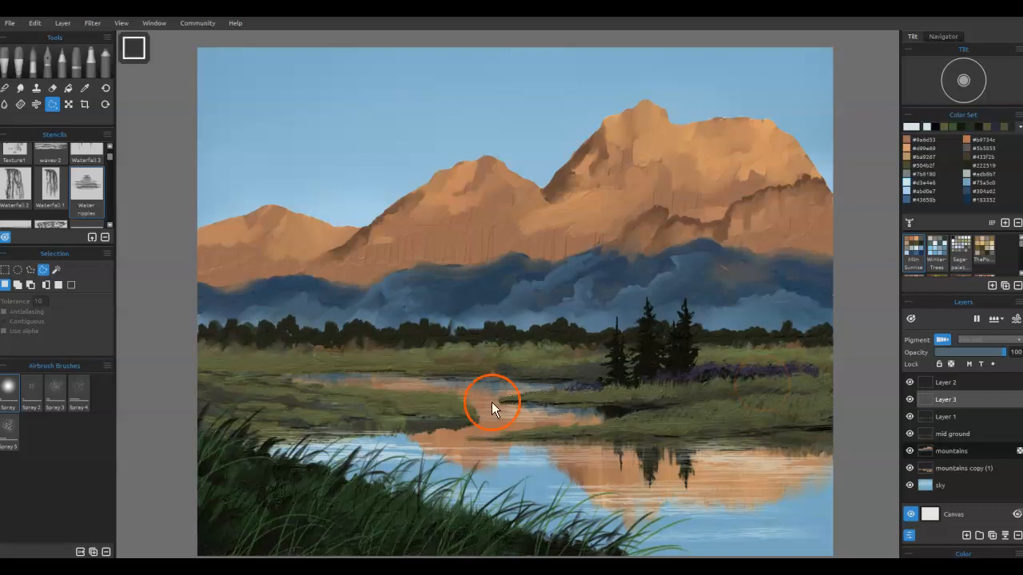
pyautogui.moveTo(472, 415)
pyautogui.mouseDown()
pyautogui.moveTo(445, 392)
pyautogui.moveTo(401, 407)
pyautogui.mouseUp()
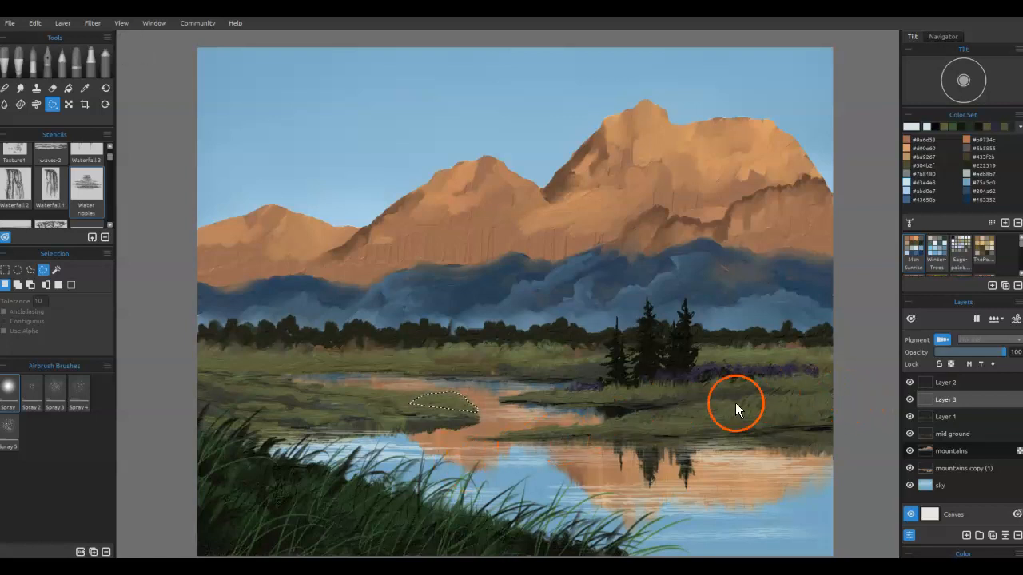
pyautogui.hotkey('ctrl', 'd')
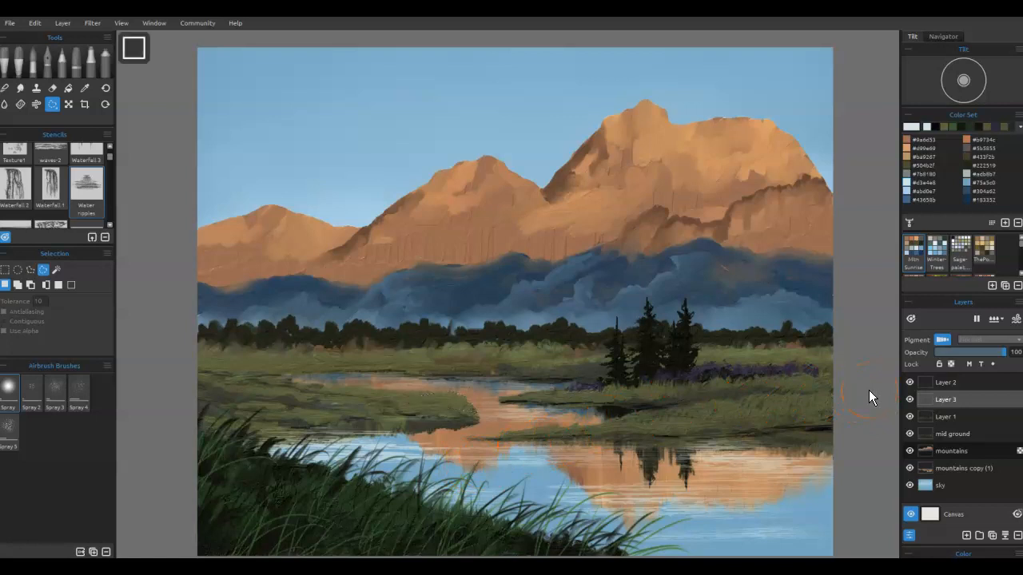
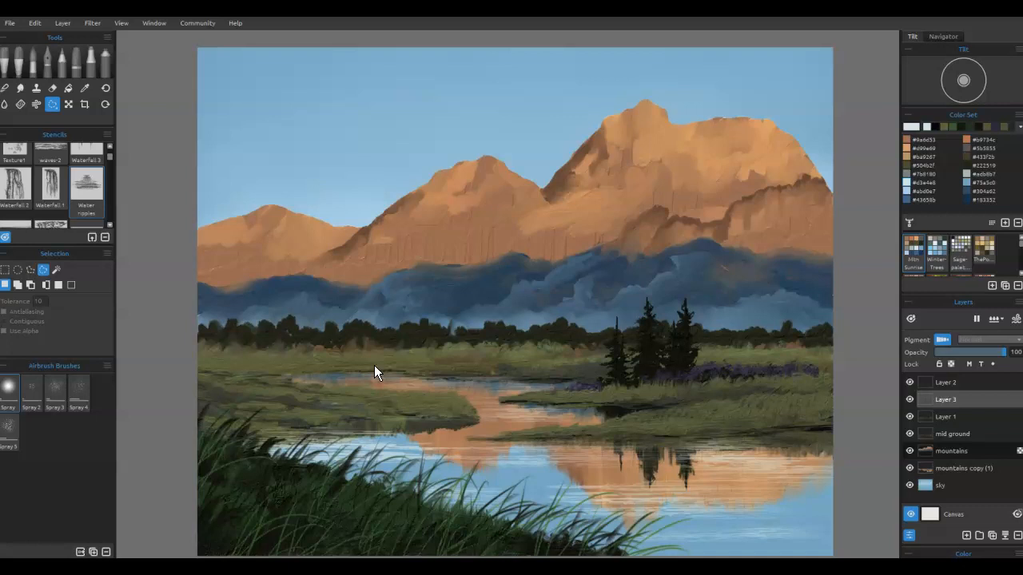
# Check Layer 2 by toggling its visibility, add a new layer above it, and collapse the Water stencil group
pyautogui.click(909, 382)
pyautogui.click(909, 382)
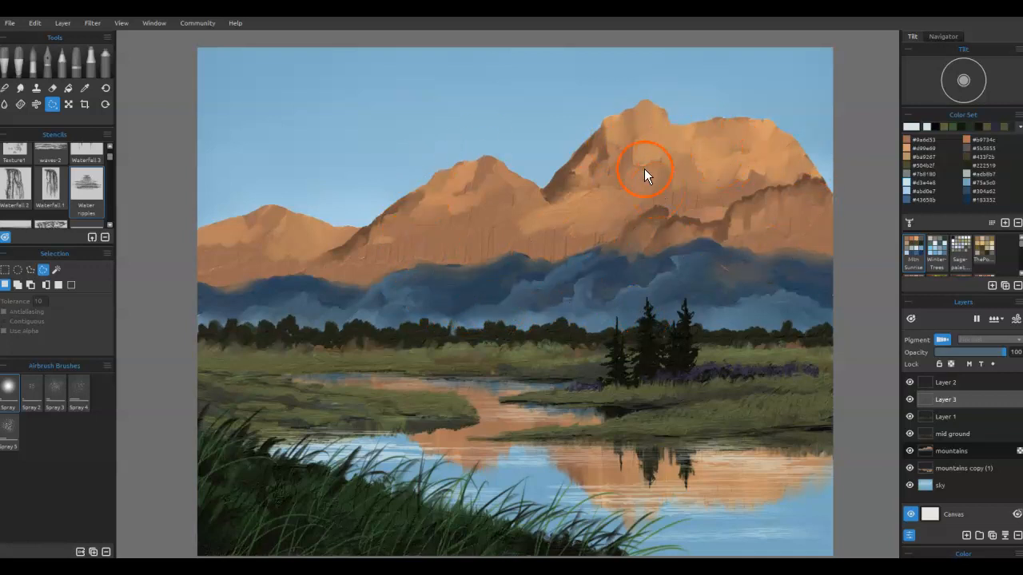
pyautogui.click(958, 381)
pyautogui.click(967, 537)
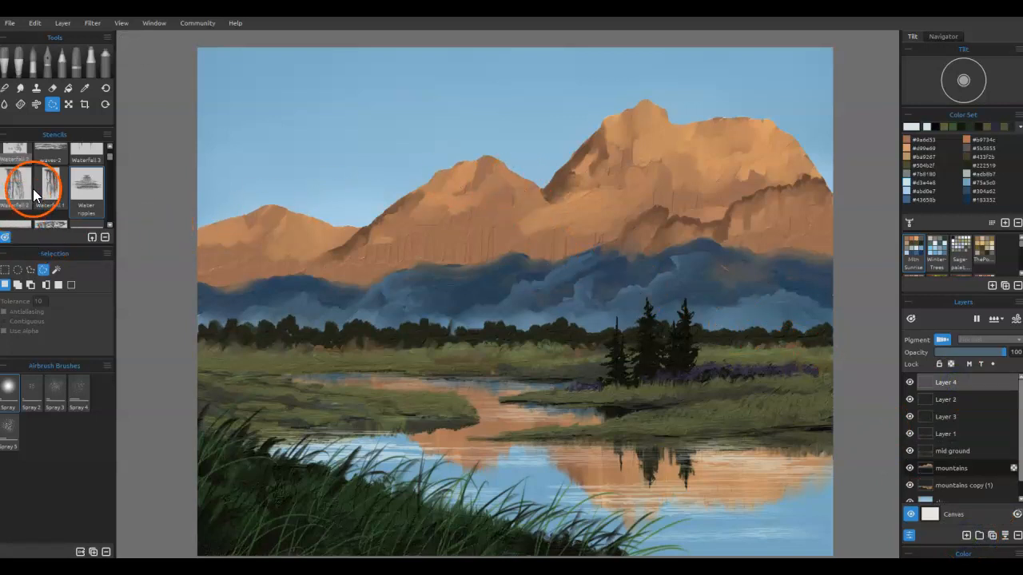
pyautogui.scroll(1, 40, 174)
pyautogui.scroll(2, 40, 175)
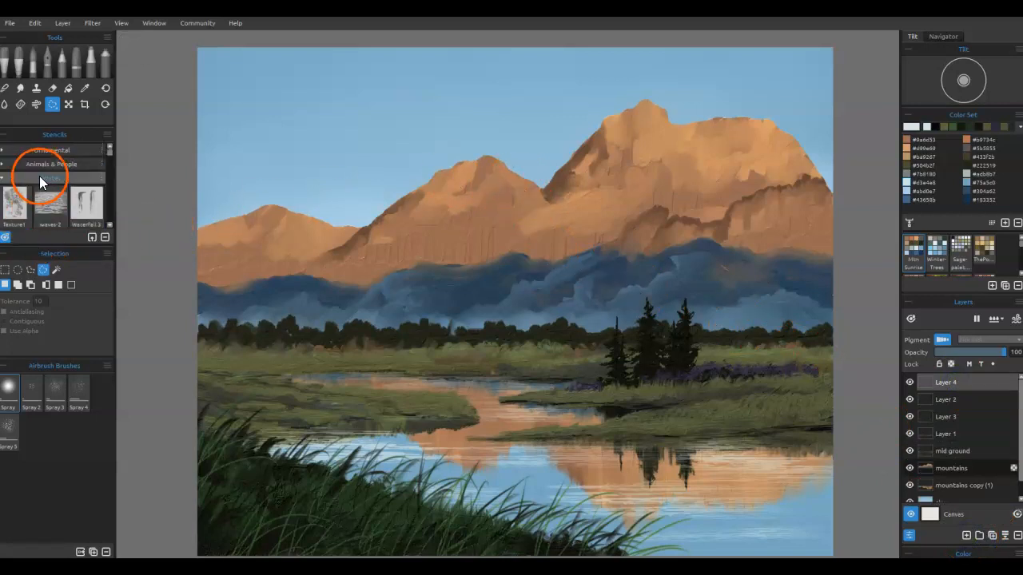
pyautogui.click(4, 181)
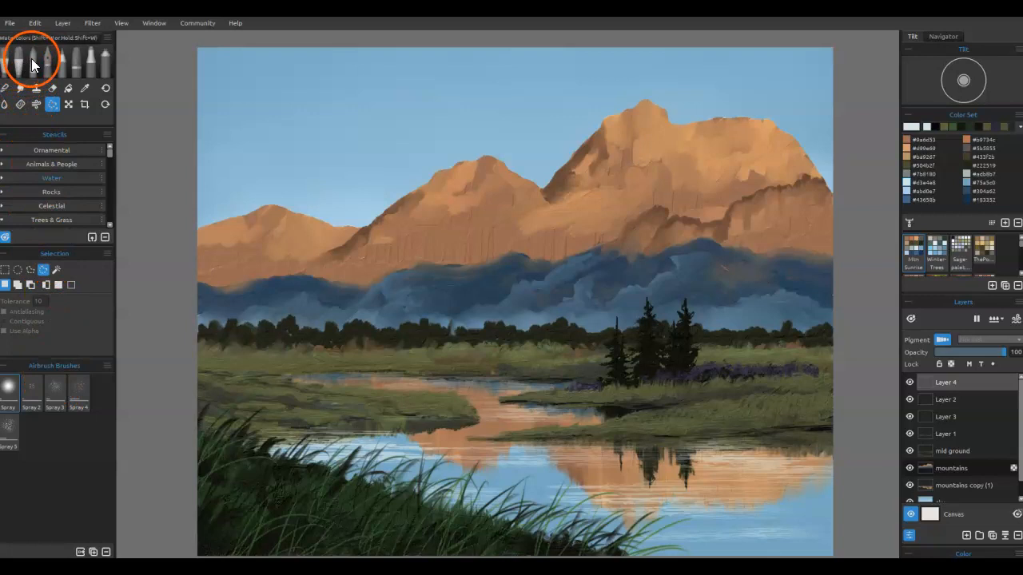
# Choose the Knife Dry brush from the oil and acrylic knives
pyautogui.click(6, 68)
pyautogui.click(35, 445)
pyautogui.click(55, 405)
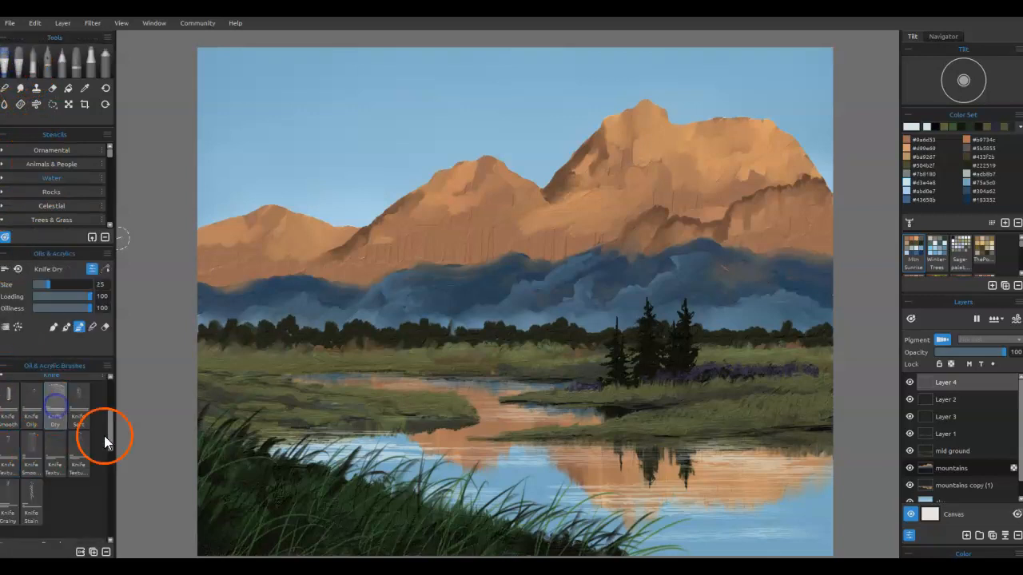
# Load the mountains layer's outline as a selection and keep Layer 4 active for painting
pyautogui.scroll(5, 663, 178)
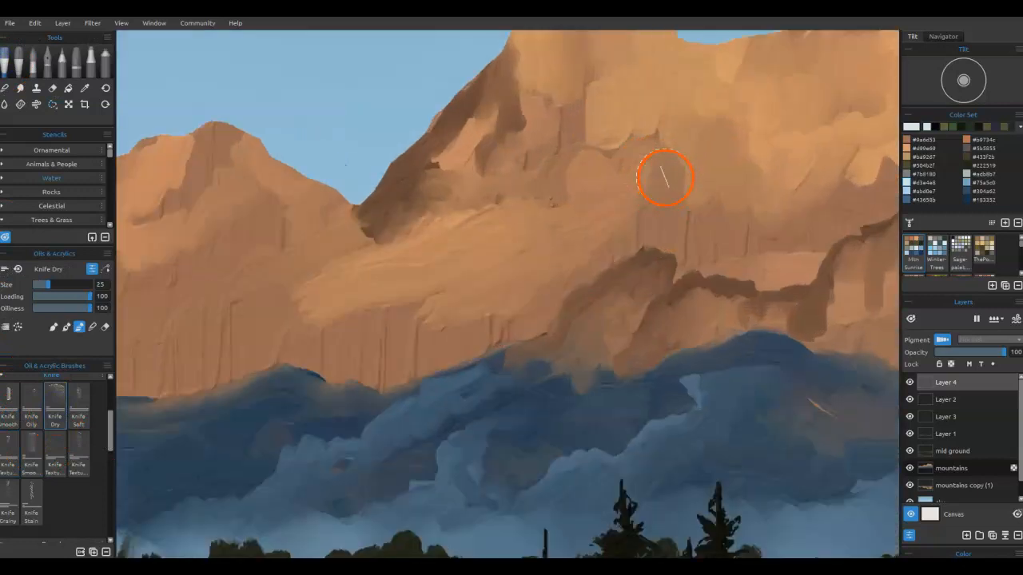
pyautogui.scroll(-2, 663, 178)
pyautogui.moveTo(702, 127); pyautogui.dragTo(572, 233)
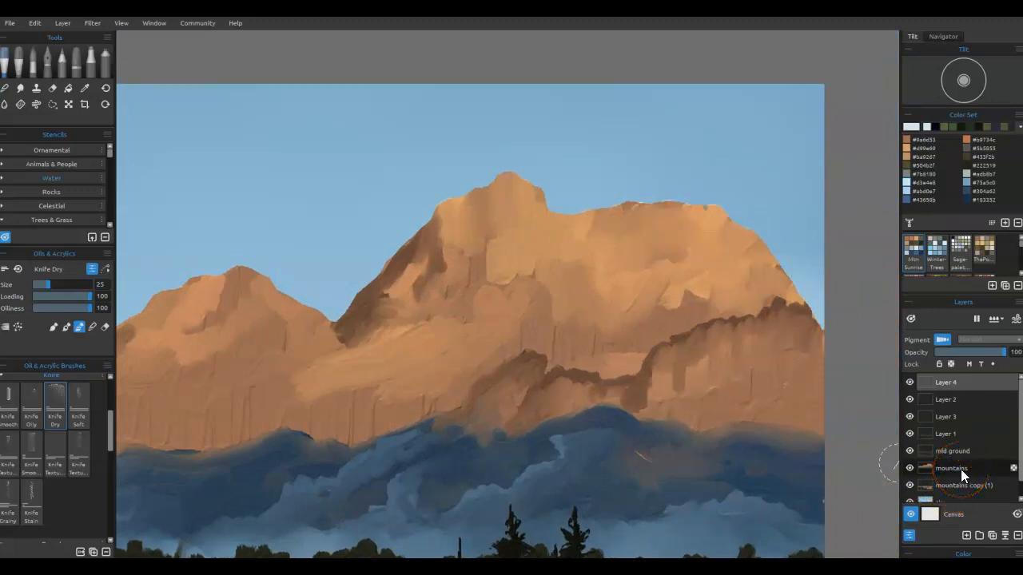
pyautogui.press('ctrl')
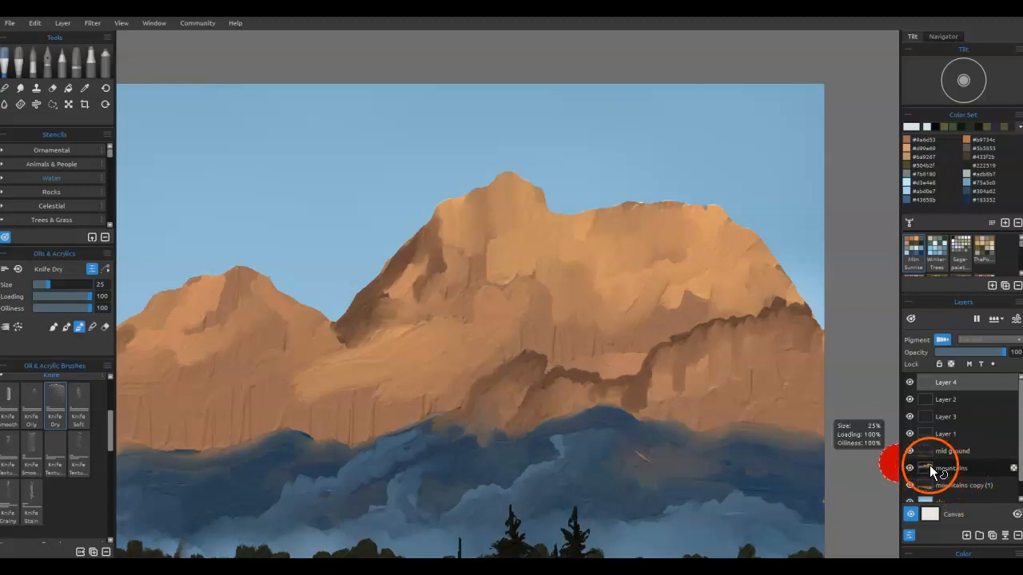
pyautogui.keyDown('ctrl'); pyautogui.click(927, 466); pyautogui.keyUp('ctrl')
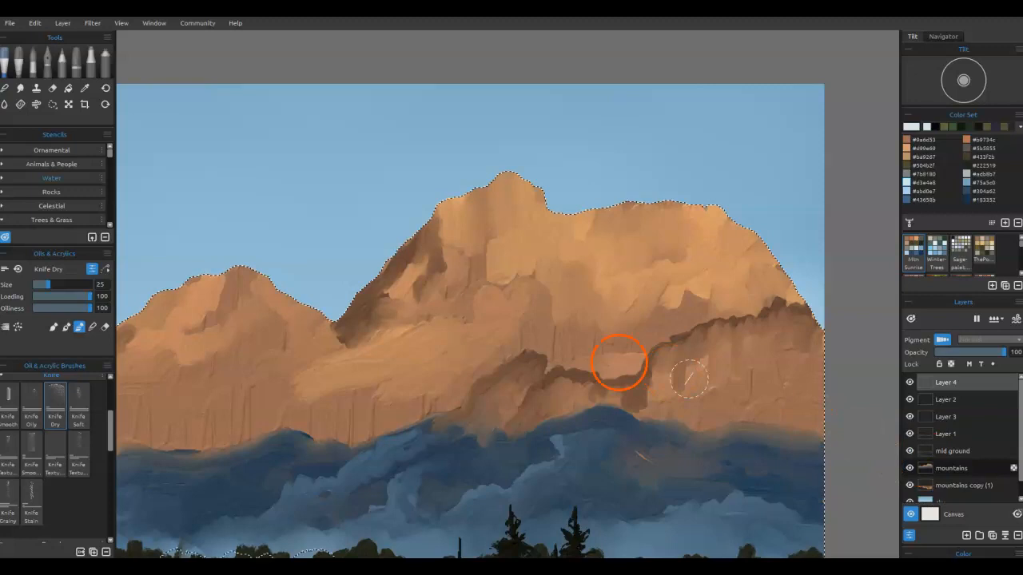
pyautogui.moveTo(582, 354); pyautogui.dragTo(555, 335)
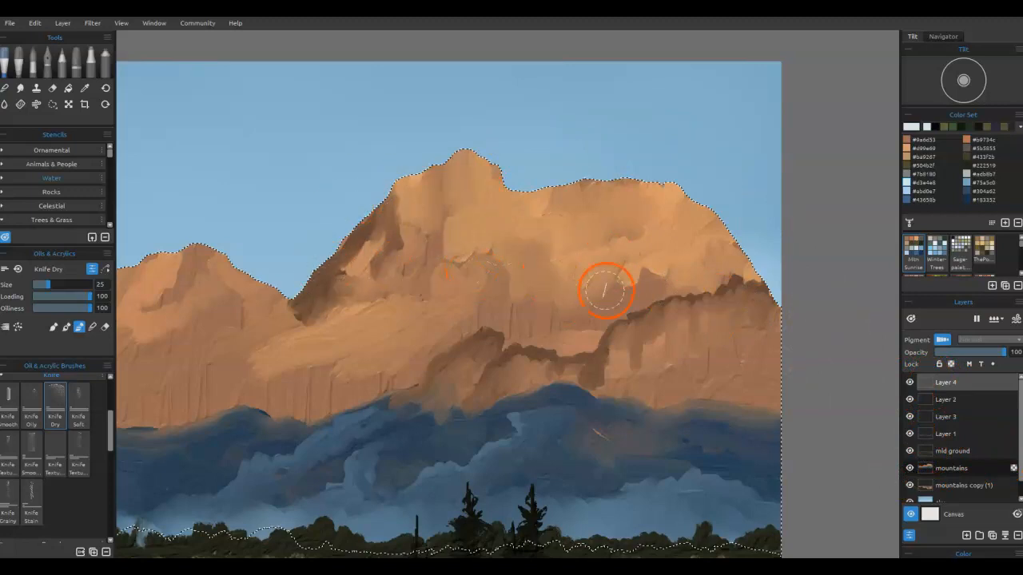
pyautogui.click(961, 382)
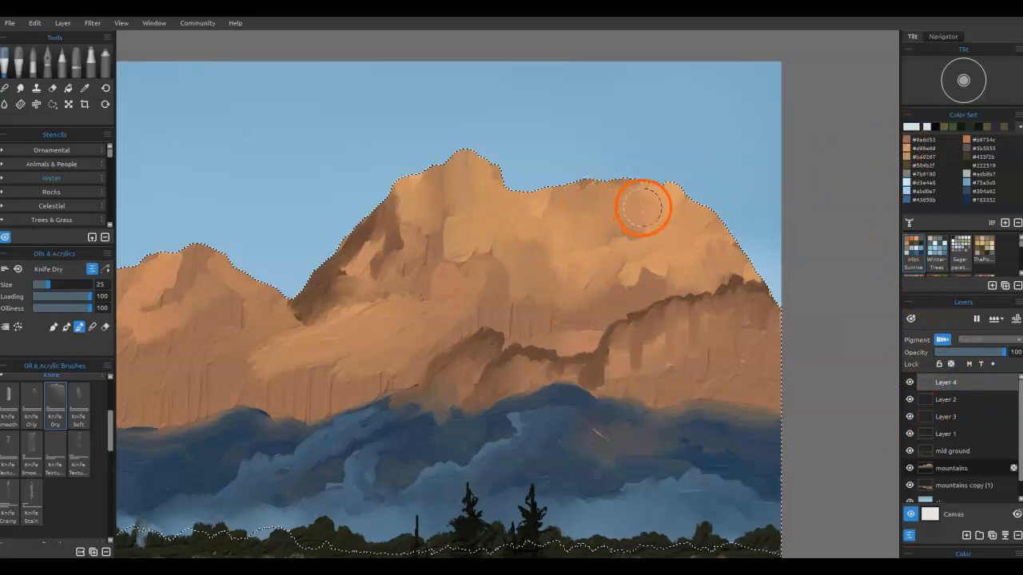
# Sample the light orange on the main mountain's right shoulder, lighten it to pale peach, and dab a highlight there
pyautogui.press('i')
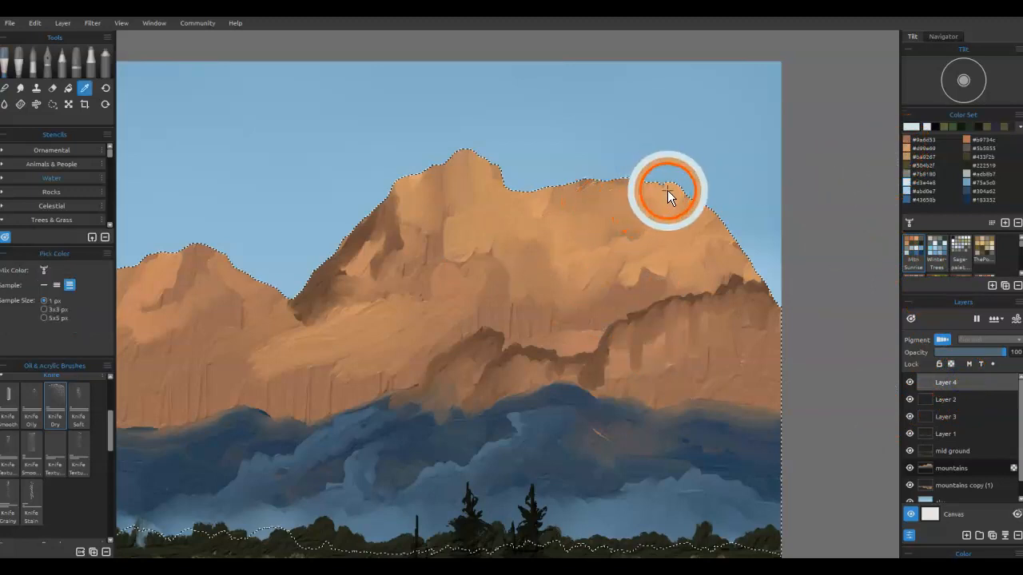
pyautogui.click(668, 190)
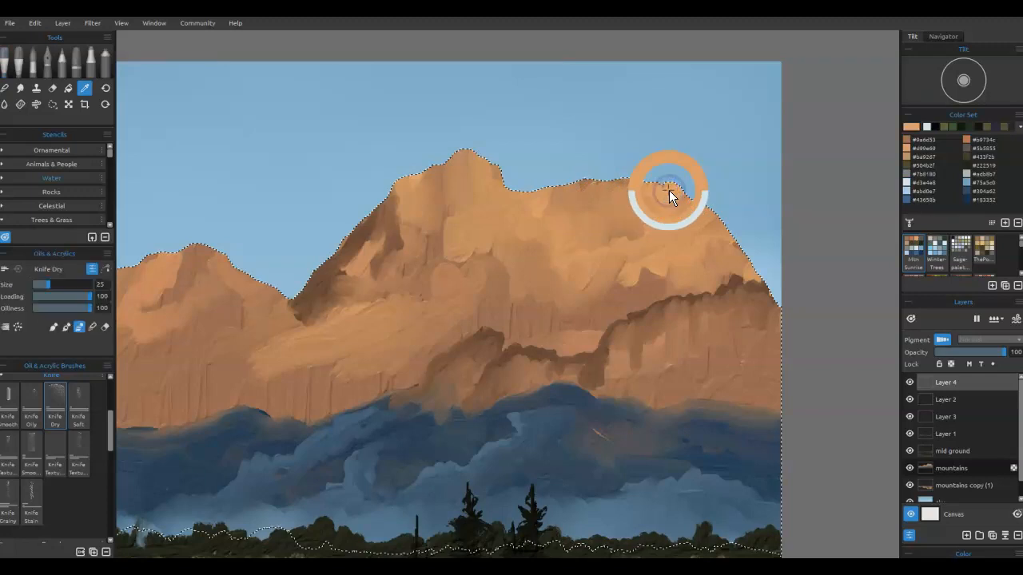
pyautogui.doubleClick(908, 127)
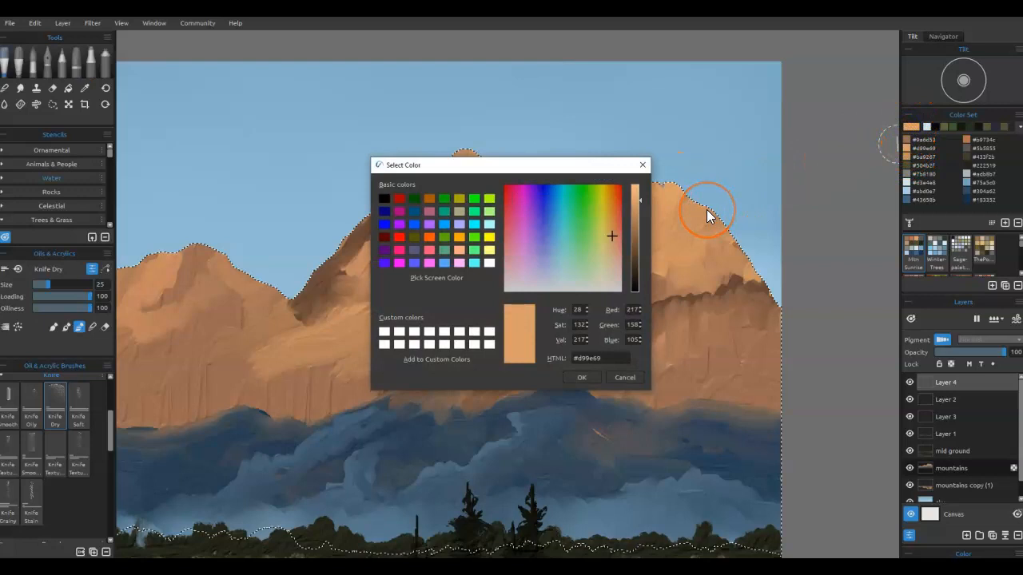
pyautogui.click(611, 261)
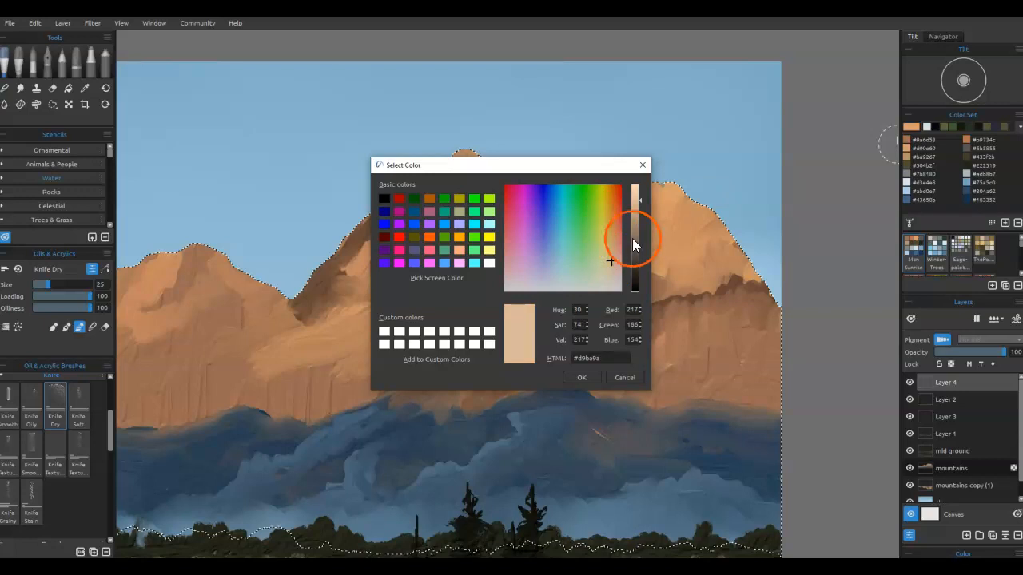
pyautogui.click(586, 377)
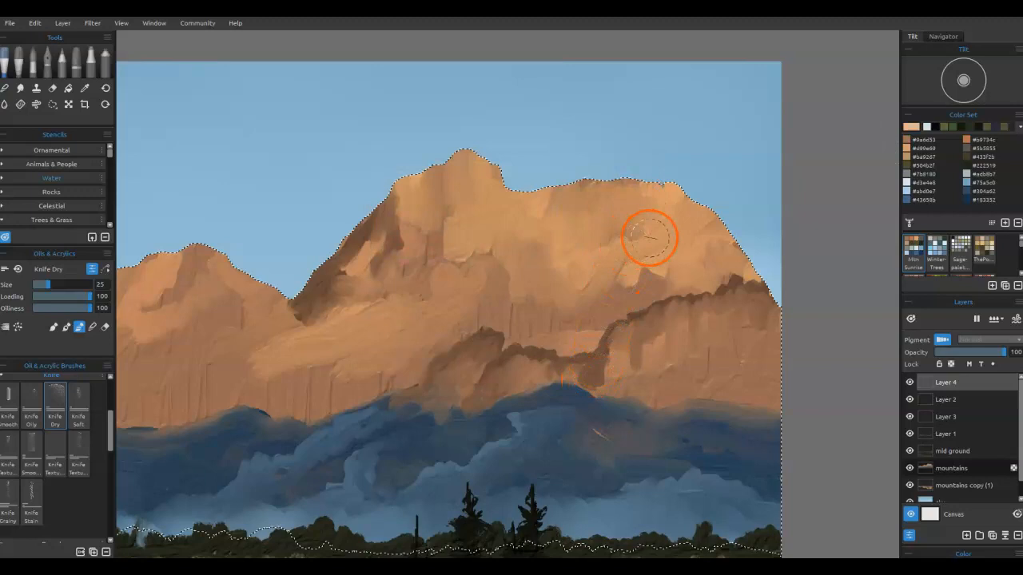
pyautogui.moveTo(649, 237)
pyautogui.mouseDown()
pyautogui.moveTo(643, 206)
pyautogui.moveTo(656, 216)
pyautogui.moveTo(657, 206)
pyautogui.moveTo(643, 173)
pyautogui.moveTo(652, 185)
pyautogui.moveTo(649, 119)
pyautogui.moveTo(669, 190)
pyautogui.mouseUp()
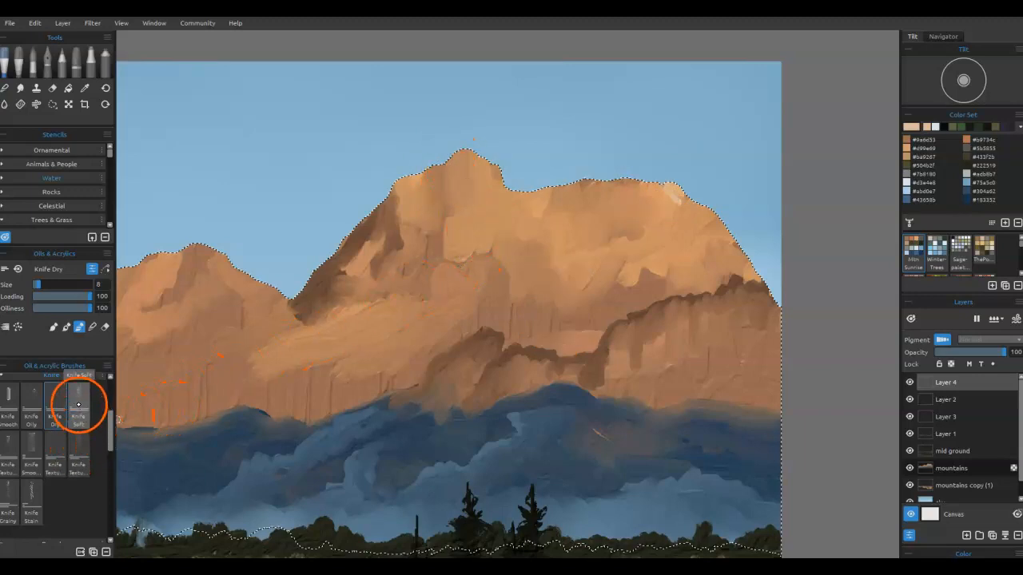
# Paint textured pale highlights along the main mountain's right ridge with the Knife Texture brush
pyautogui.click(87, 458)
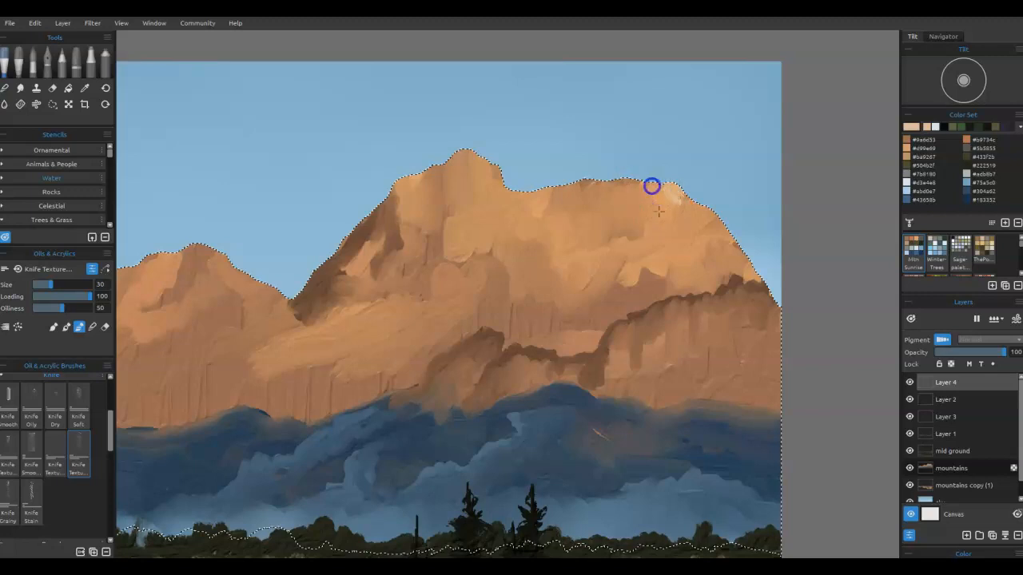
pyautogui.moveTo(647, 185)
pyautogui.mouseDown()
pyautogui.moveTo(672, 219)
pyautogui.moveTo(680, 190)
pyautogui.moveTo(698, 210)
pyautogui.mouseUp()
pyautogui.moveTo(608, 191)
pyautogui.mouseDown()
pyautogui.moveTo(596, 201)
pyautogui.moveTo(580, 186)
pyautogui.mouseUp()
pyautogui.moveTo(600, 221); pyautogui.dragTo(592, 214)
pyautogui.moveTo(589, 173)
pyautogui.mouseDown()
pyautogui.moveTo(611, 223)
pyautogui.moveTo(640, 217)
pyautogui.moveTo(634, 177)
pyautogui.moveTo(655, 198)
pyautogui.moveTo(680, 194)
pyautogui.moveTo(713, 214)
pyautogui.moveTo(701, 205)
pyautogui.moveTo(725, 237)
pyautogui.moveTo(707, 229)
pyautogui.moveTo(696, 247)
pyautogui.moveTo(649, 254)
pyautogui.mouseUp()
# Reduce the Knife Texture brush to size 12 and paint pale highlights on the central peak, its left shoulder and the right slope
pyautogui.moveTo(511, 190)
pyautogui.mouseDown()
pyautogui.moveTo(475, 175)
pyautogui.moveTo(485, 187)
pyautogui.moveTo(494, 177)
pyautogui.mouseUp()
pyautogui.press('[')
pyautogui.moveTo(479, 138)
pyautogui.mouseDown()
pyautogui.moveTo(461, 164)
pyautogui.moveTo(437, 127)
pyautogui.moveTo(466, 175)
pyautogui.moveTo(478, 179)
pyautogui.moveTo(473, 156)
pyautogui.moveTo(495, 188)
pyautogui.moveTo(473, 140)
pyautogui.moveTo(502, 215)
pyautogui.moveTo(520, 207)
pyautogui.moveTo(494, 160)
pyautogui.mouseUp()
pyautogui.press('[')
pyautogui.moveTo(513, 216)
pyautogui.mouseDown()
pyautogui.moveTo(535, 219)
pyautogui.moveTo(525, 184)
pyautogui.mouseUp()
pyautogui.moveTo(455, 187)
pyautogui.mouseDown()
pyautogui.moveTo(422, 177)
pyautogui.moveTo(416, 195)
pyautogui.moveTo(431, 214)
pyautogui.moveTo(418, 176)
pyautogui.moveTo(398, 186)
pyautogui.moveTo(439, 217)
pyautogui.mouseUp()
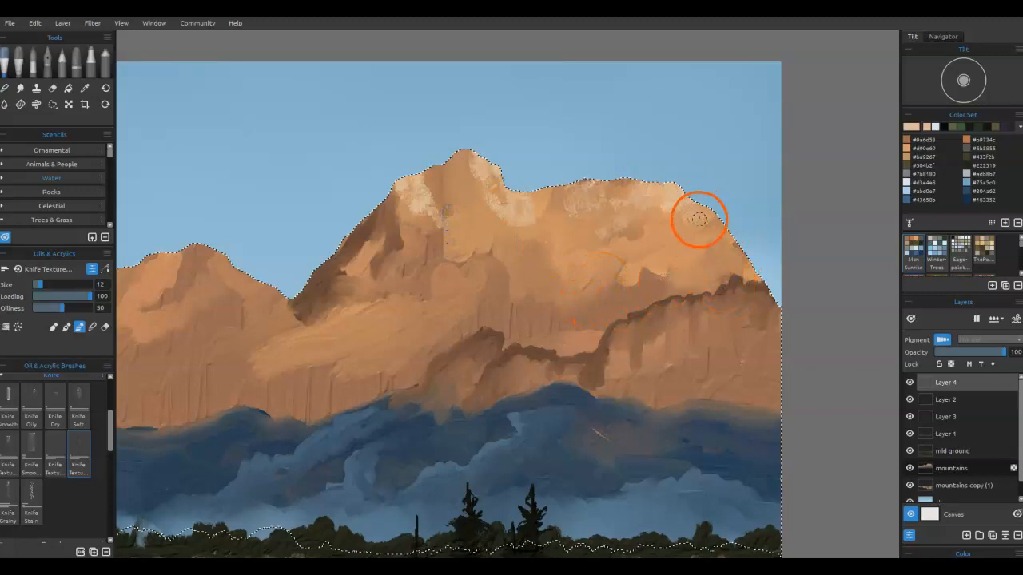
pyautogui.moveTo(699, 231)
pyautogui.mouseDown()
pyautogui.moveTo(701, 244)
pyautogui.moveTo(707, 199)
pyautogui.mouseUp()
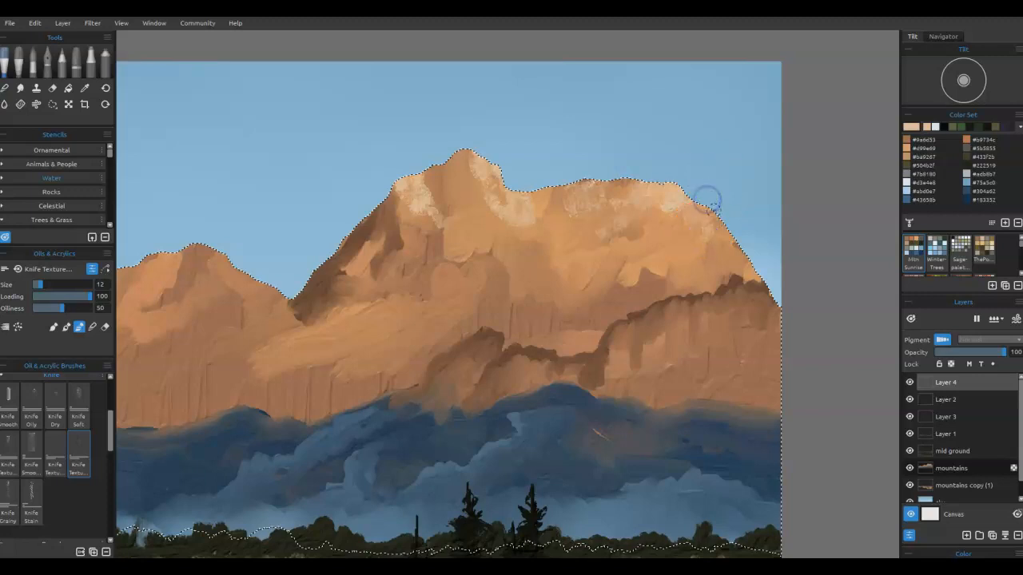
# Paint finer pale streaks at brush size 7 along the ridge crest and over the face of the central peak
pyautogui.moveTo(588, 185); pyautogui.dragTo(600, 208)
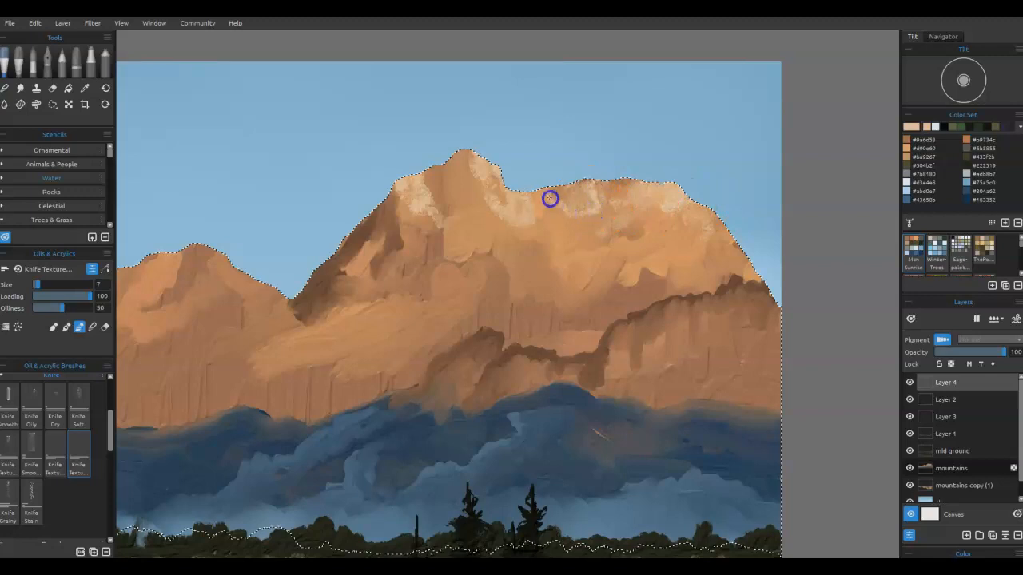
pyautogui.moveTo(547, 211)
pyautogui.mouseDown()
pyautogui.moveTo(545, 193)
pyautogui.moveTo(543, 219)
pyautogui.moveTo(526, 219)
pyautogui.mouseUp()
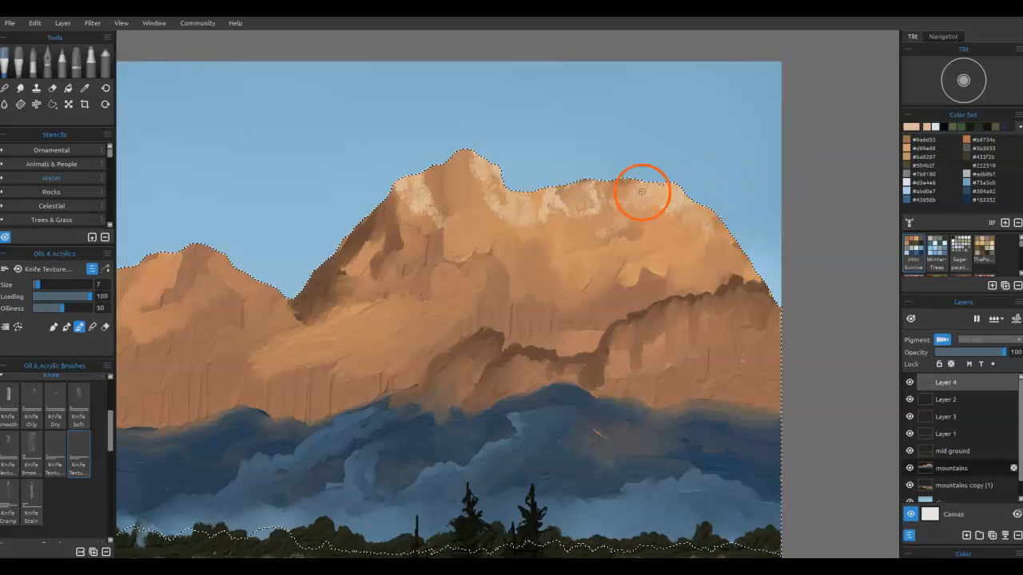
pyautogui.moveTo(452, 228)
pyautogui.mouseDown()
pyautogui.moveTo(451, 256)
pyautogui.moveTo(458, 215)
pyautogui.mouseUp()
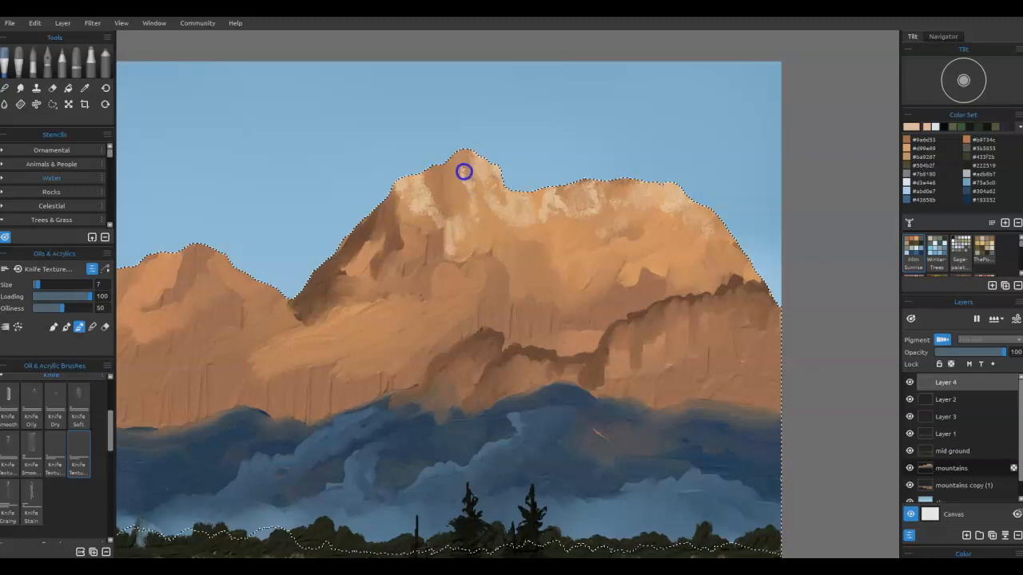
pyautogui.moveTo(470, 165); pyautogui.dragTo(476, 179)
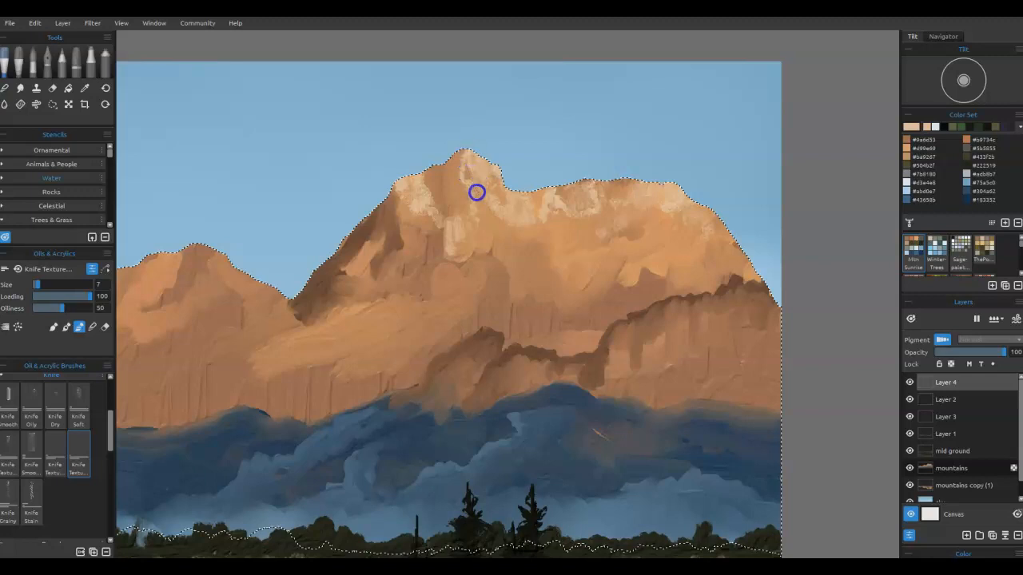
pyautogui.moveTo(445, 167); pyautogui.dragTo(471, 201)
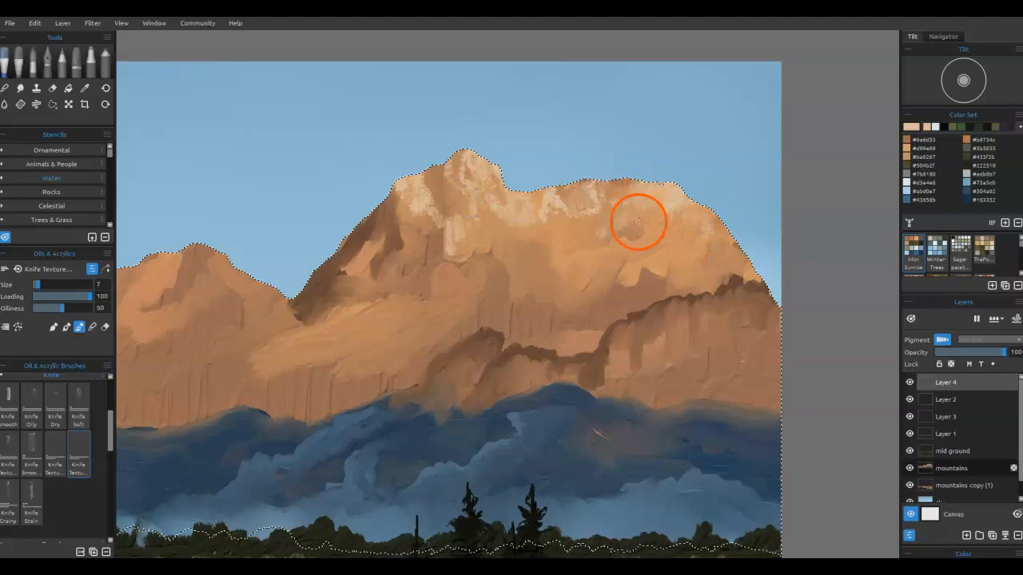
# Paint pale streaks down the main mountain's right face and along its right slope, plus a patch on its left slope
pyautogui.moveTo(589, 237); pyautogui.dragTo(588, 249)
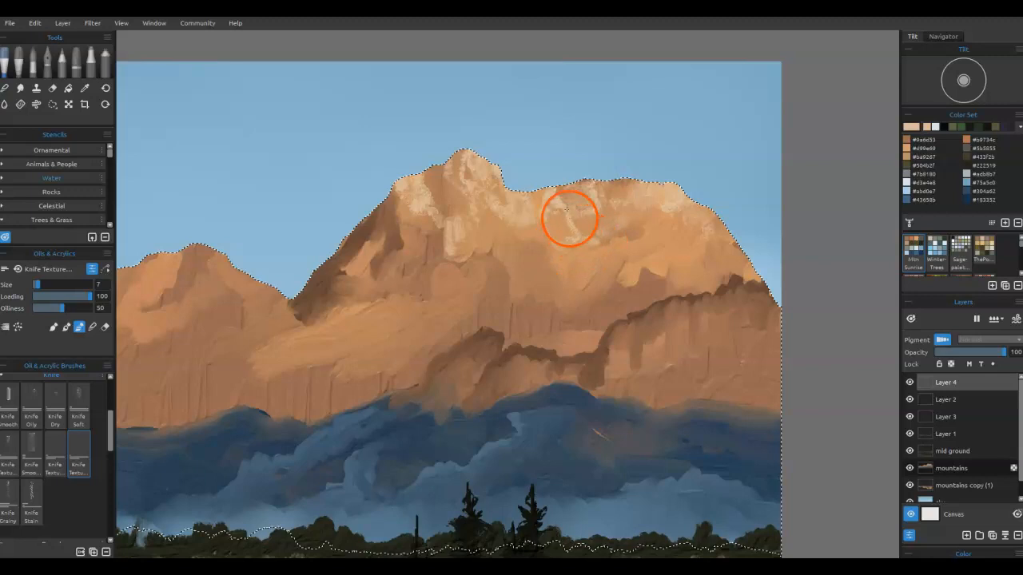
pyautogui.moveTo(606, 243); pyautogui.dragTo(610, 191)
pyautogui.moveTo(662, 221); pyautogui.dragTo(649, 221)
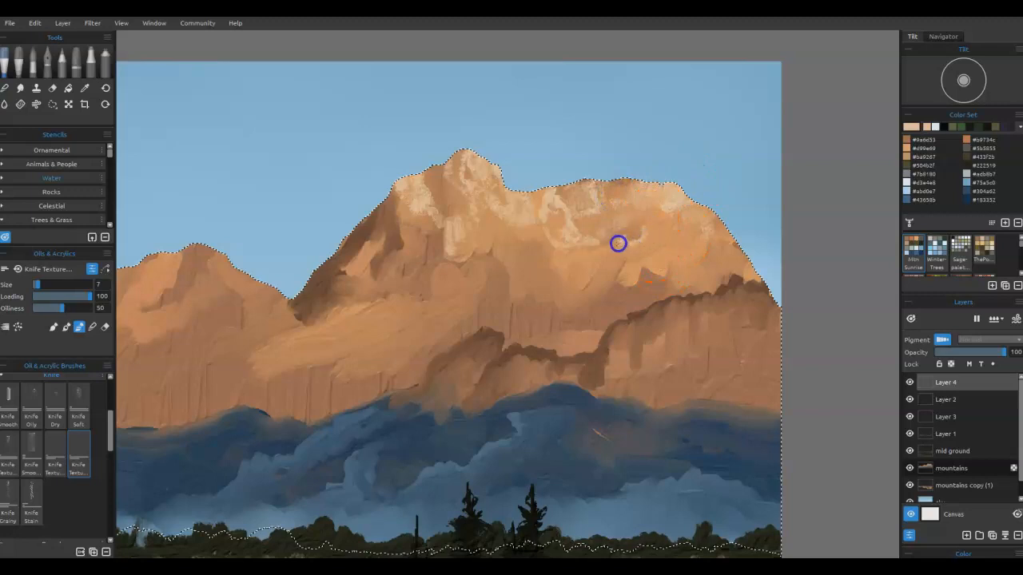
pyautogui.moveTo(650, 212); pyautogui.dragTo(663, 224)
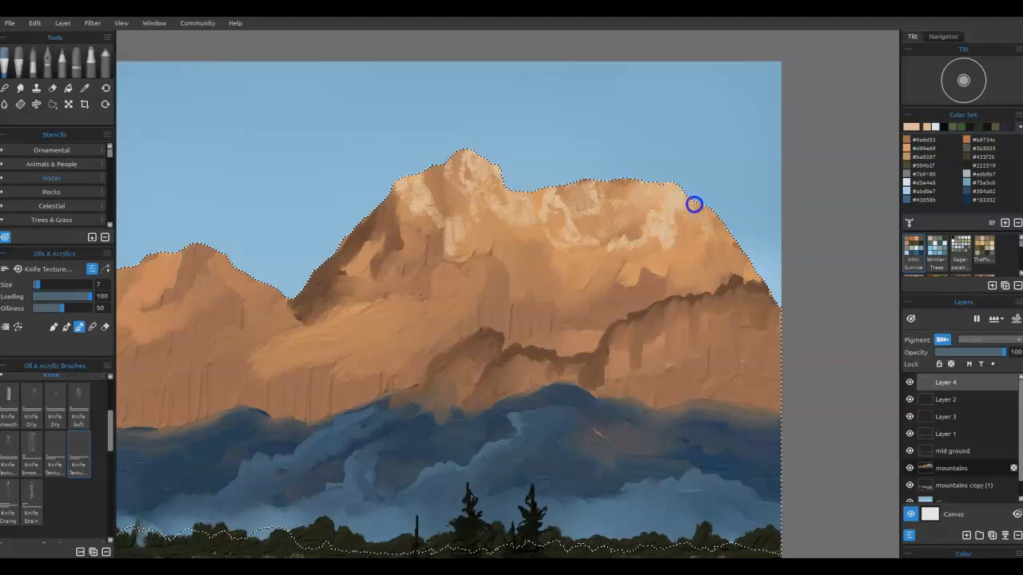
pyautogui.moveTo(716, 227); pyautogui.dragTo(709, 207)
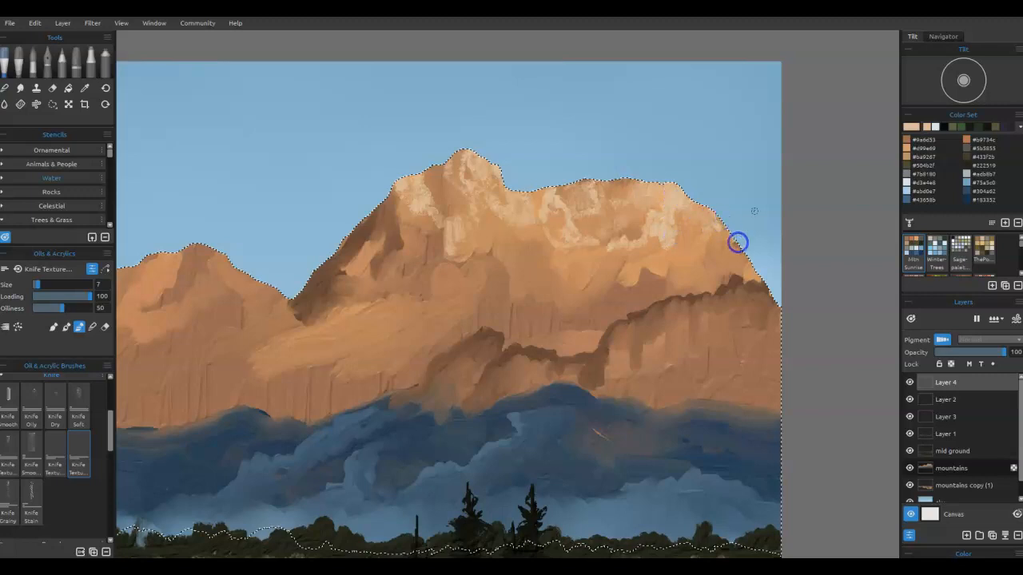
pyautogui.moveTo(357, 255)
pyautogui.mouseDown()
pyautogui.moveTo(361, 248)
pyautogui.moveTo(353, 266)
pyautogui.moveTo(365, 247)
pyautogui.moveTo(370, 279)
pyautogui.mouseUp()
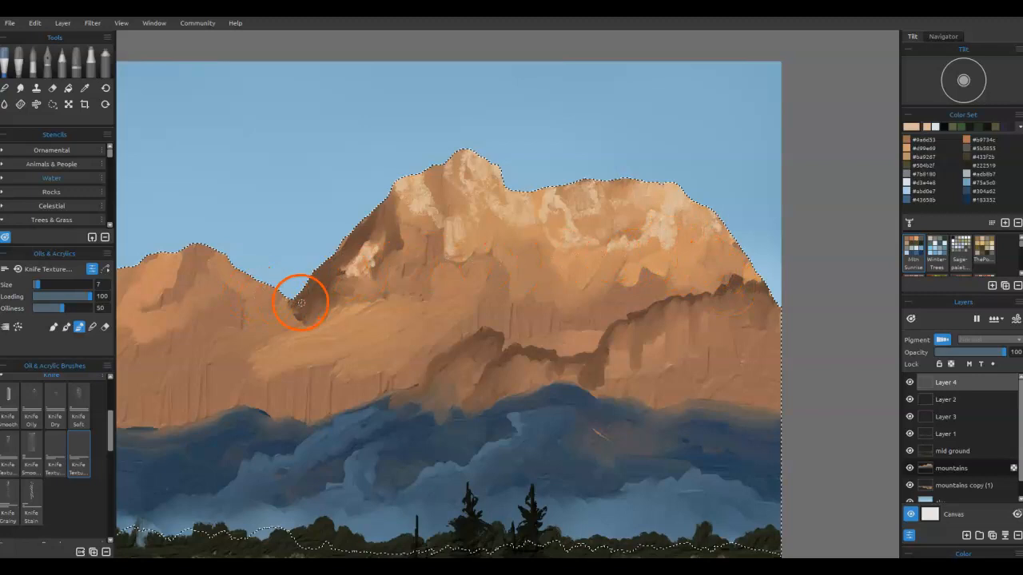
# Switch to another Knife Texture brush at size 9 and paint pale highlights on the middle mountain's summit and left slope
pyautogui.moveTo(270, 294)
pyautogui.mouseDown()
pyautogui.moveTo(471, 272)
pyautogui.moveTo(484, 238)
pyautogui.moveTo(454, 230)
pyautogui.moveTo(461, 246)
pyautogui.moveTo(465, 229)
pyautogui.moveTo(430, 256)
pyautogui.moveTo(469, 260)
pyautogui.mouseUp()
pyautogui.moveTo(477, 250)
pyautogui.mouseDown()
pyautogui.moveTo(462, 229)
pyautogui.moveTo(487, 262)
pyautogui.mouseUp()
pyautogui.click(56, 457)
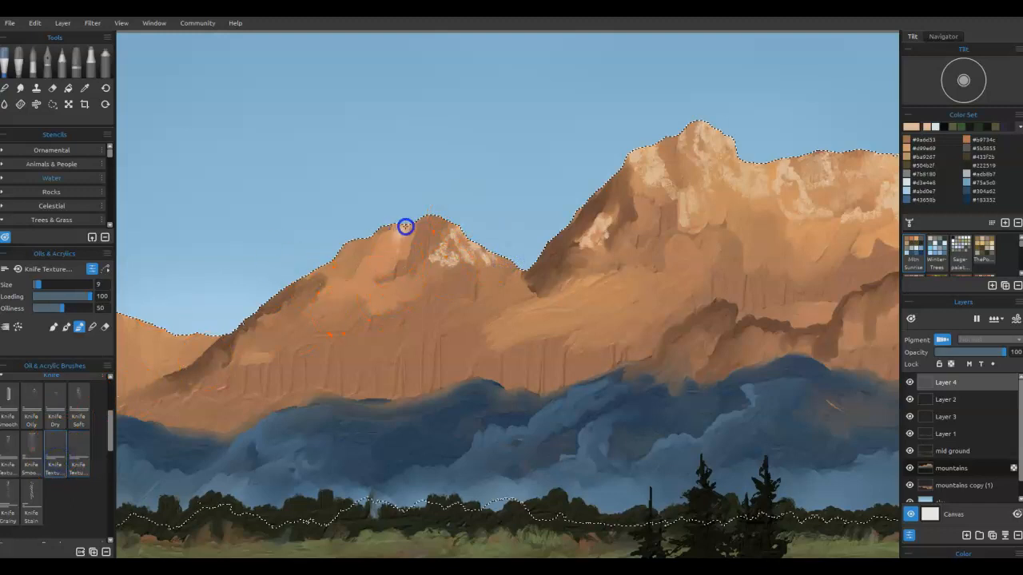
pyautogui.moveTo(407, 227)
pyautogui.mouseDown()
pyautogui.moveTo(379, 239)
pyautogui.moveTo(373, 263)
pyautogui.moveTo(385, 264)
pyautogui.moveTo(373, 259)
pyautogui.moveTo(359, 272)
pyautogui.moveTo(415, 244)
pyautogui.moveTo(469, 241)
pyautogui.moveTo(457, 241)
pyautogui.moveTo(507, 260)
pyautogui.mouseUp()
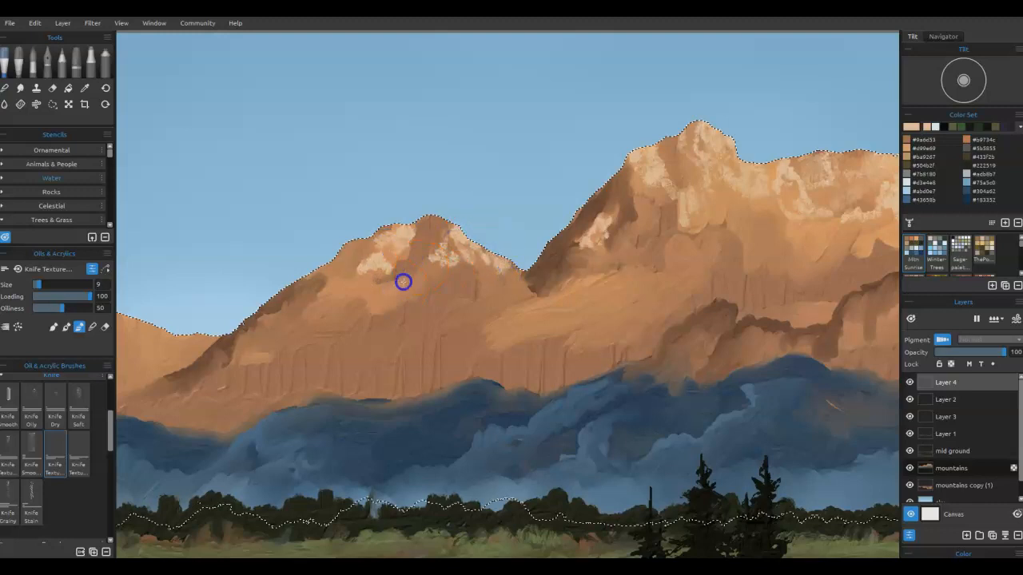
pyautogui.moveTo(379, 294); pyautogui.dragTo(376, 299)
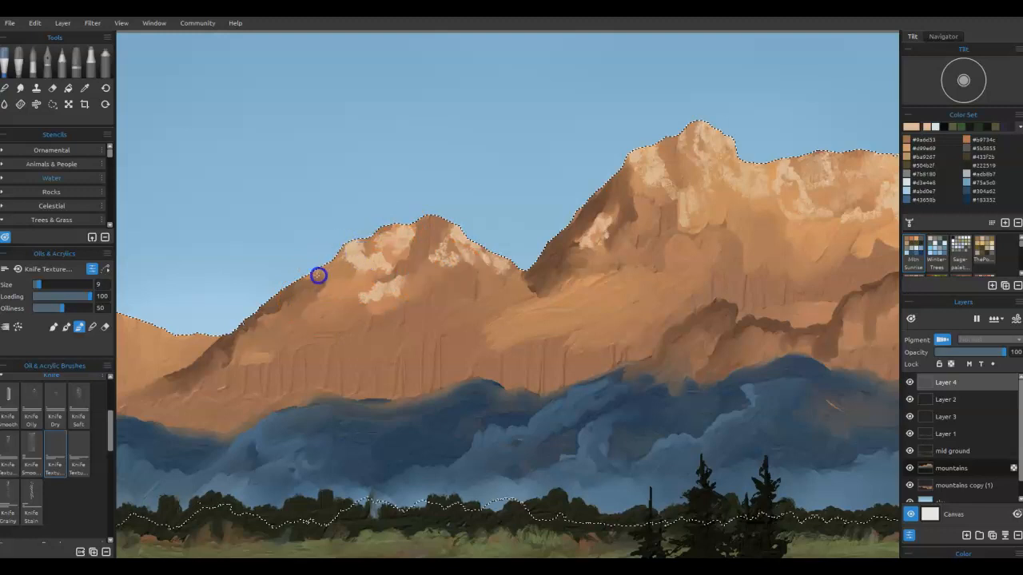
pyautogui.moveTo(337, 291)
pyautogui.mouseDown()
pyautogui.moveTo(357, 288)
pyautogui.moveTo(405, 313)
pyautogui.mouseUp()
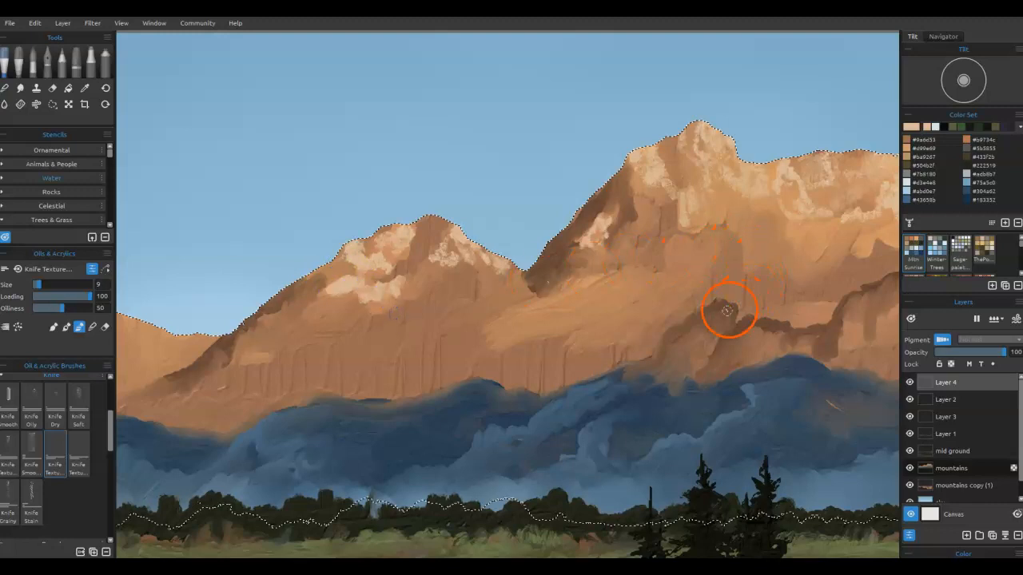
# Reduce the brush to size 5 and add finer pale flecks down both slopes of the middle mountain
pyautogui.moveTo(676, 289)
pyautogui.mouseDown()
pyautogui.moveTo(579, 313)
pyautogui.moveTo(624, 303)
pyautogui.mouseUp()
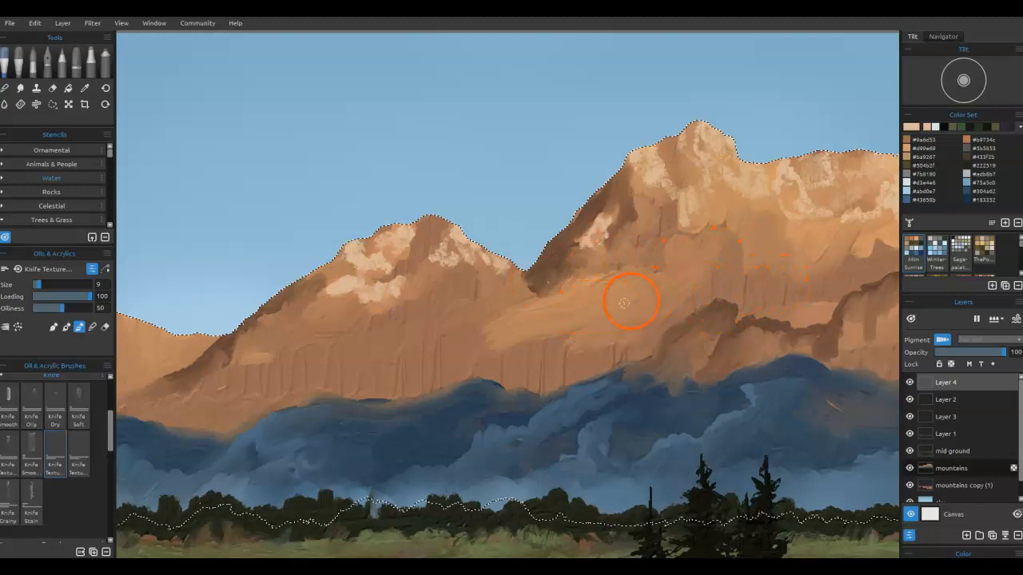
pyautogui.moveTo(477, 276)
pyautogui.mouseDown()
pyautogui.moveTo(489, 319)
pyautogui.moveTo(483, 275)
pyautogui.moveTo(469, 288)
pyautogui.moveTo(460, 268)
pyautogui.moveTo(471, 286)
pyautogui.moveTo(486, 283)
pyautogui.moveTo(465, 240)
pyautogui.moveTo(527, 286)
pyautogui.moveTo(475, 291)
pyautogui.mouseUp()
pyautogui.press('[')
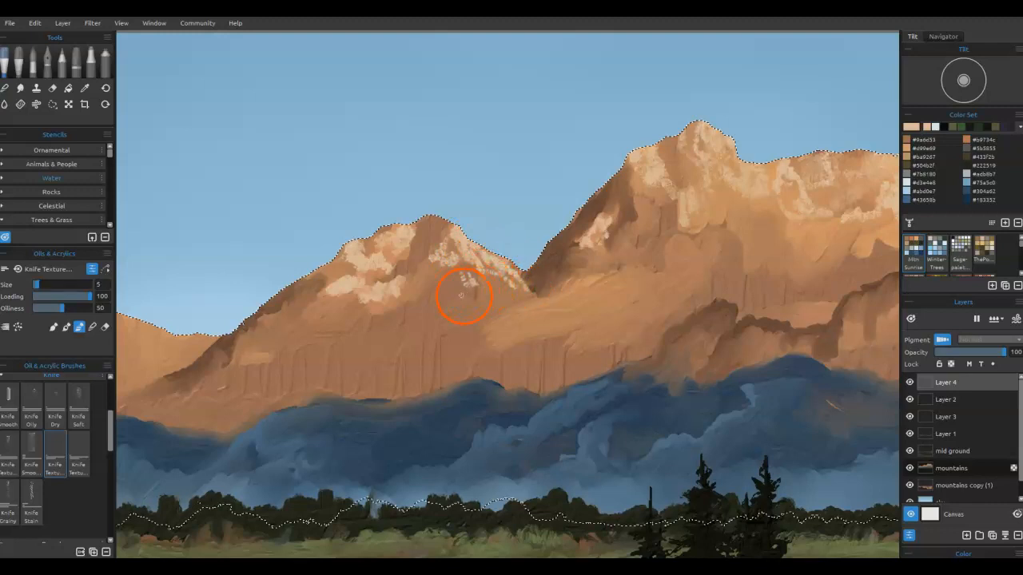
pyautogui.moveTo(383, 291)
pyautogui.mouseDown()
pyautogui.moveTo(413, 302)
pyautogui.moveTo(325, 290)
pyautogui.mouseUp()
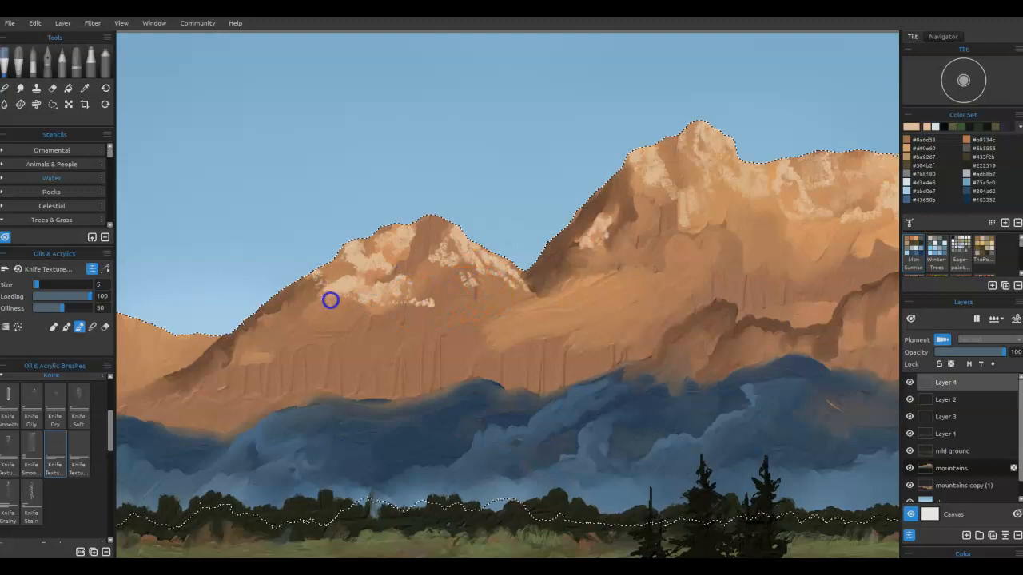
# Paint fine pale highlights on the main mountain's lower right slope and the darker ridge in front of it
pyautogui.moveTo(783, 299); pyautogui.dragTo(479, 354)
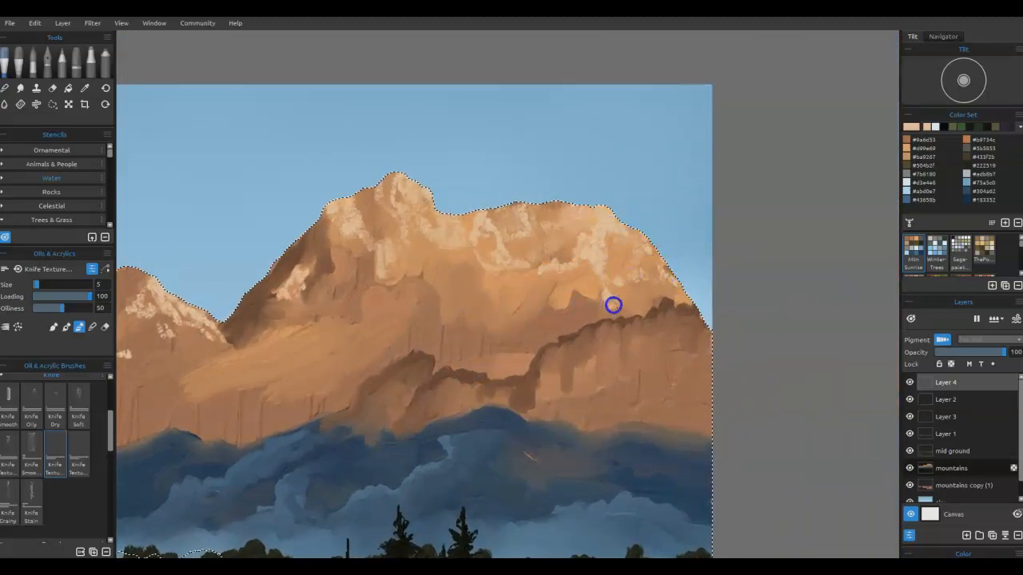
pyautogui.moveTo(630, 311); pyautogui.dragTo(605, 282)
pyautogui.moveTo(661, 320)
pyautogui.mouseDown()
pyautogui.moveTo(672, 347)
pyautogui.moveTo(672, 318)
pyautogui.moveTo(691, 336)
pyautogui.moveTo(699, 321)
pyautogui.moveTo(702, 339)
pyautogui.moveTo(687, 350)
pyautogui.moveTo(676, 327)
pyautogui.moveTo(667, 342)
pyautogui.moveTo(668, 309)
pyautogui.moveTo(667, 341)
pyautogui.moveTo(653, 326)
pyautogui.moveTo(650, 334)
pyautogui.moveTo(665, 322)
pyautogui.moveTo(687, 347)
pyautogui.mouseUp()
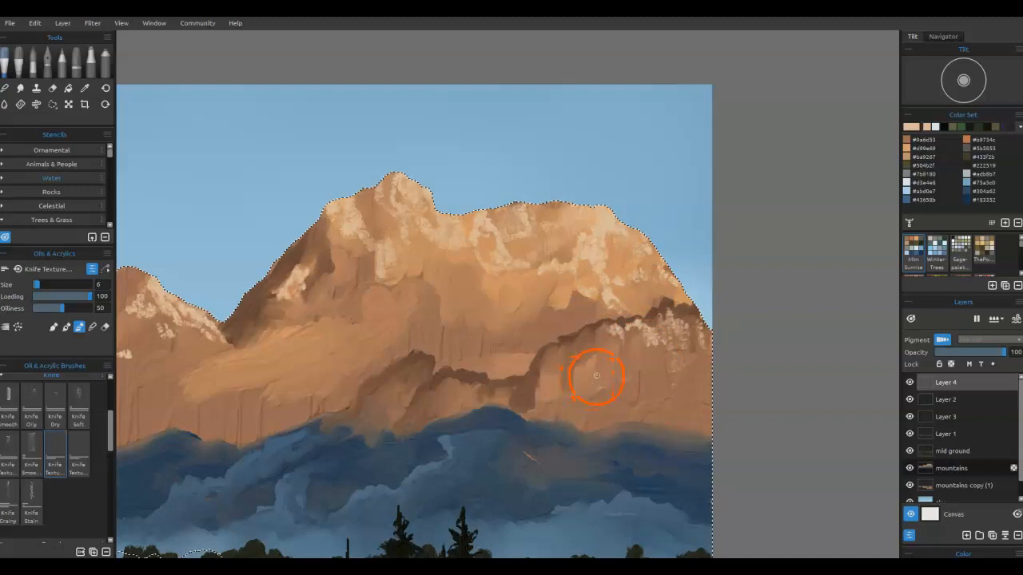
# Enlarge the brush to size 30 and paint broad textured highlights on the main mountain's face and the front right ridge
pyautogui.press(']')
pyautogui.click(474, 265)
pyautogui.moveTo(465, 237)
pyautogui.mouseDown()
pyautogui.moveTo(478, 284)
pyautogui.moveTo(477, 257)
pyautogui.mouseUp()
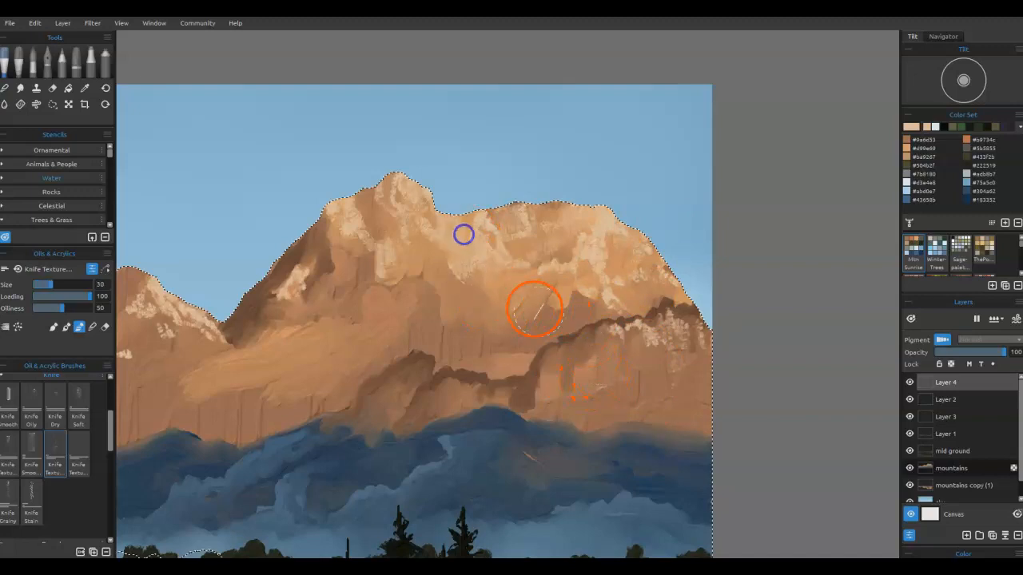
pyautogui.moveTo(643, 258)
pyautogui.mouseDown()
pyautogui.moveTo(680, 375)
pyautogui.moveTo(658, 352)
pyautogui.moveTo(683, 366)
pyautogui.mouseUp()
pyautogui.click(658, 347)
pyautogui.moveTo(660, 322)
pyautogui.mouseDown()
pyautogui.moveTo(685, 368)
pyautogui.moveTo(701, 364)
pyautogui.moveTo(684, 366)
pyautogui.mouseUp()
pyautogui.click(674, 354)
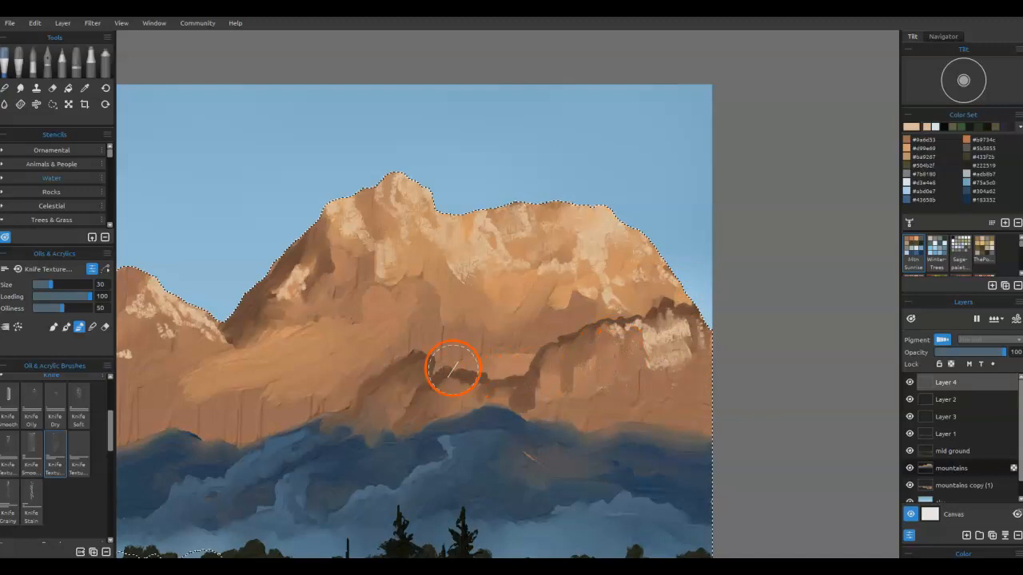
# Paint broad pale highlights on the main mountain's lower left slope, the foot of the middle mountain and the leftmost mountain
pyautogui.click(318, 333)
pyautogui.moveTo(313, 331)
pyautogui.mouseDown()
pyautogui.moveTo(308, 358)
pyautogui.moveTo(292, 348)
pyautogui.moveTo(279, 356)
pyautogui.moveTo(324, 340)
pyautogui.moveTo(354, 350)
pyautogui.moveTo(387, 328)
pyautogui.moveTo(374, 309)
pyautogui.moveTo(395, 301)
pyautogui.mouseUp()
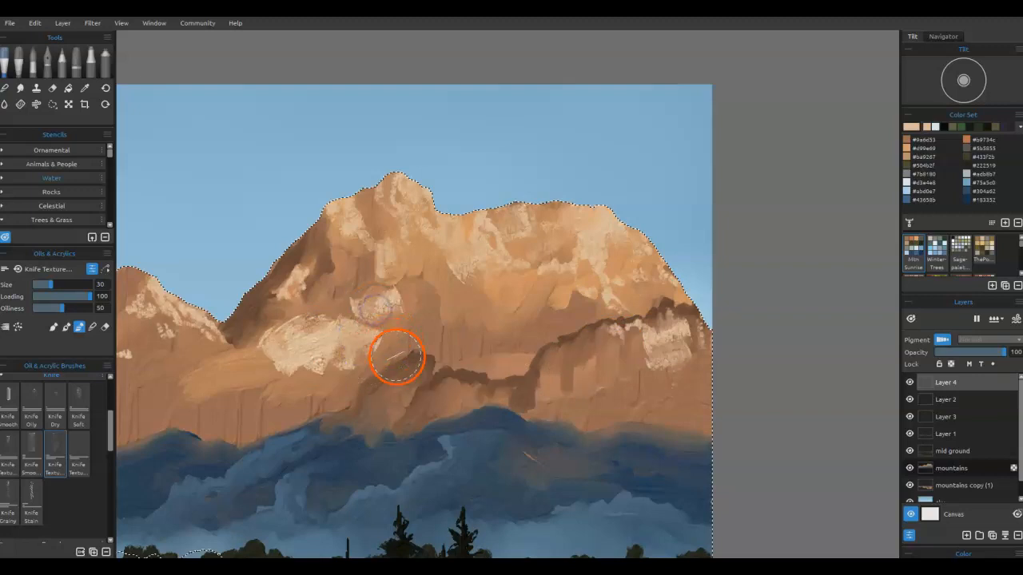
pyautogui.moveTo(463, 329); pyautogui.dragTo(795, 324)
pyautogui.moveTo(628, 347)
pyautogui.mouseDown()
pyautogui.moveTo(680, 351)
pyautogui.moveTo(661, 335)
pyautogui.moveTo(657, 352)
pyautogui.moveTo(639, 333)
pyautogui.mouseUp()
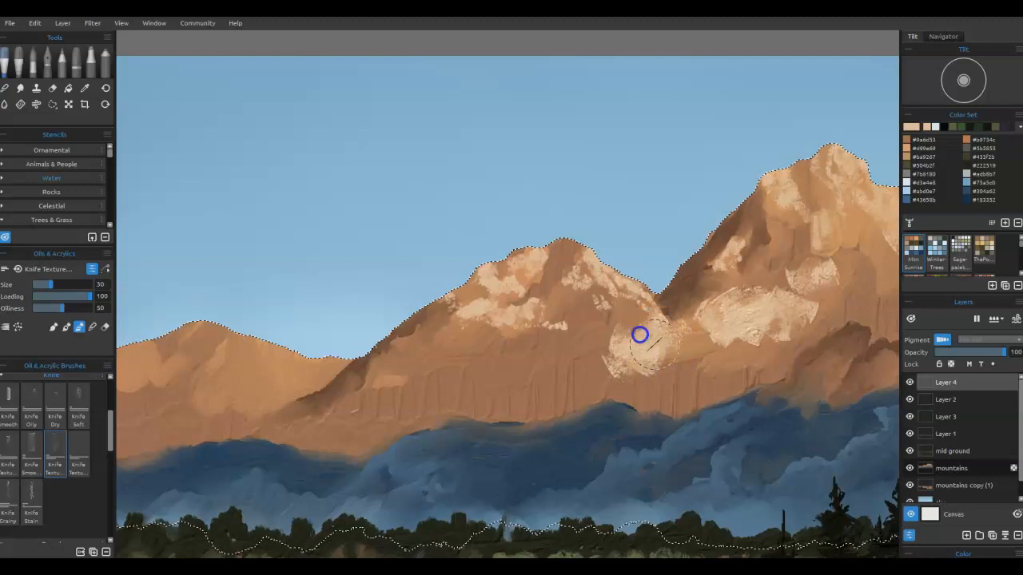
pyautogui.moveTo(548, 372); pyautogui.dragTo(839, 308)
pyautogui.moveTo(564, 302)
pyautogui.mouseDown()
pyautogui.moveTo(541, 328)
pyautogui.moveTo(576, 287)
pyautogui.moveTo(613, 298)
pyautogui.moveTo(458, 281)
pyautogui.moveTo(480, 277)
pyautogui.moveTo(461, 285)
pyautogui.moveTo(457, 311)
pyautogui.moveTo(436, 320)
pyautogui.moveTo(415, 301)
pyautogui.moveTo(487, 309)
pyautogui.moveTo(435, 324)
pyautogui.moveTo(401, 319)
pyautogui.moveTo(388, 334)
pyautogui.moveTo(449, 290)
pyautogui.moveTo(487, 312)
pyautogui.moveTo(466, 329)
pyautogui.moveTo(482, 370)
pyautogui.moveTo(546, 356)
pyautogui.moveTo(615, 298)
pyautogui.moveTo(604, 310)
pyautogui.moveTo(601, 271)
pyautogui.moveTo(561, 299)
pyautogui.mouseUp()
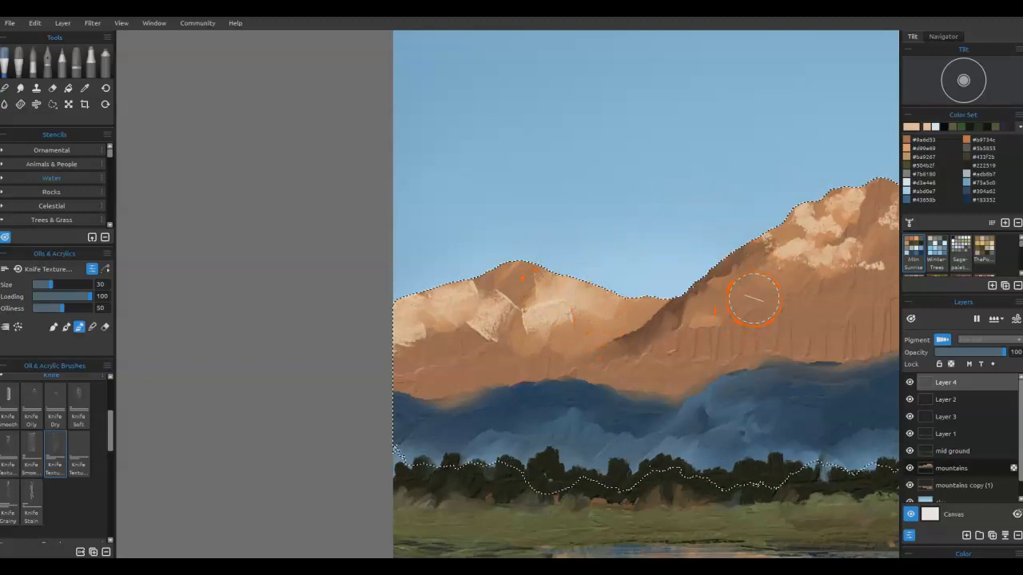
# Use the Spatter 2 eraser at size 20 to break up the broad highlights on the main mountain's lower left slope
pyautogui.hotkey('ctrl', '0')
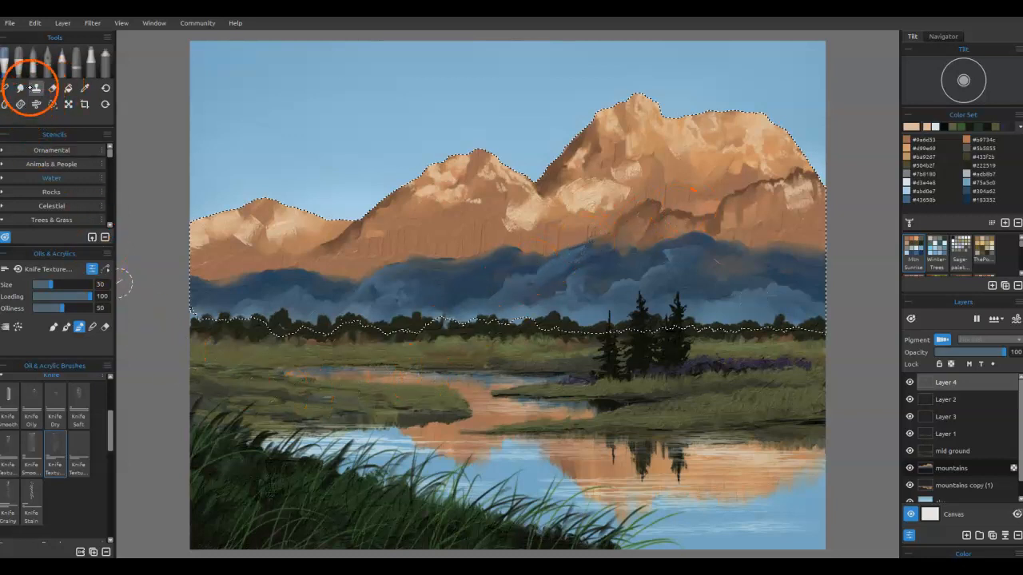
pyautogui.click(52, 88)
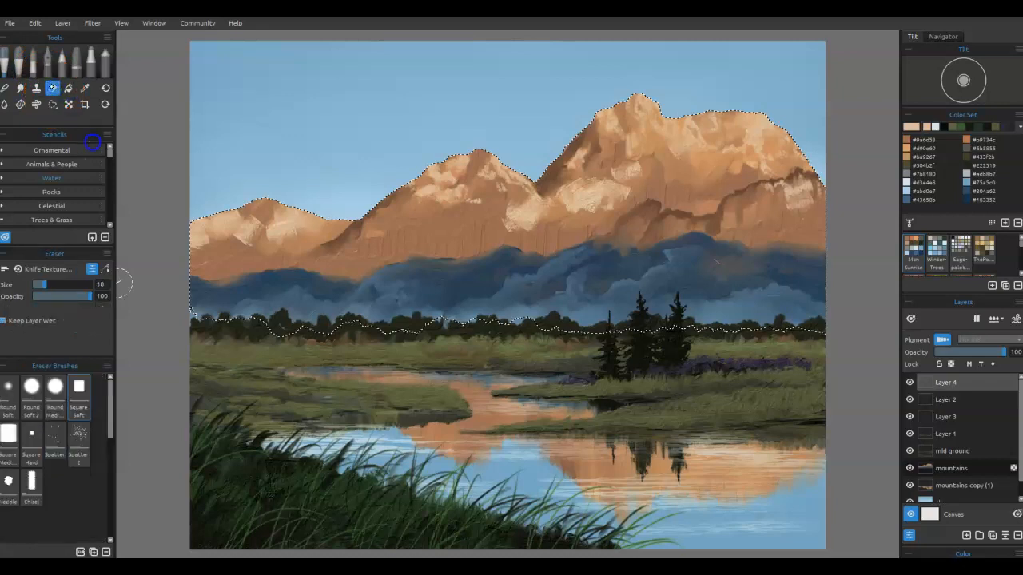
pyautogui.click(76, 445)
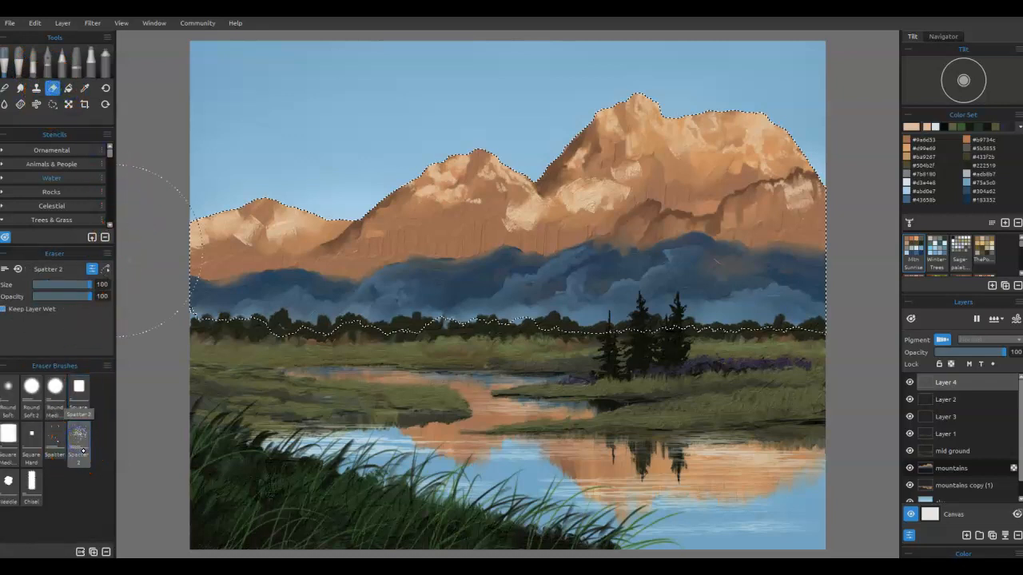
pyautogui.press('[')
pyautogui.press('[')
pyautogui.press('[')
pyautogui.press('[')
pyautogui.press('[')
pyautogui.press('[')
pyautogui.press('[')
pyautogui.press('[')
pyautogui.moveTo(626, 346)
pyautogui.mouseDown()
pyautogui.moveTo(641, 263)
pyautogui.moveTo(588, 196)
pyautogui.moveTo(573, 196)
pyautogui.moveTo(588, 184)
pyautogui.moveTo(615, 191)
pyautogui.mouseUp()
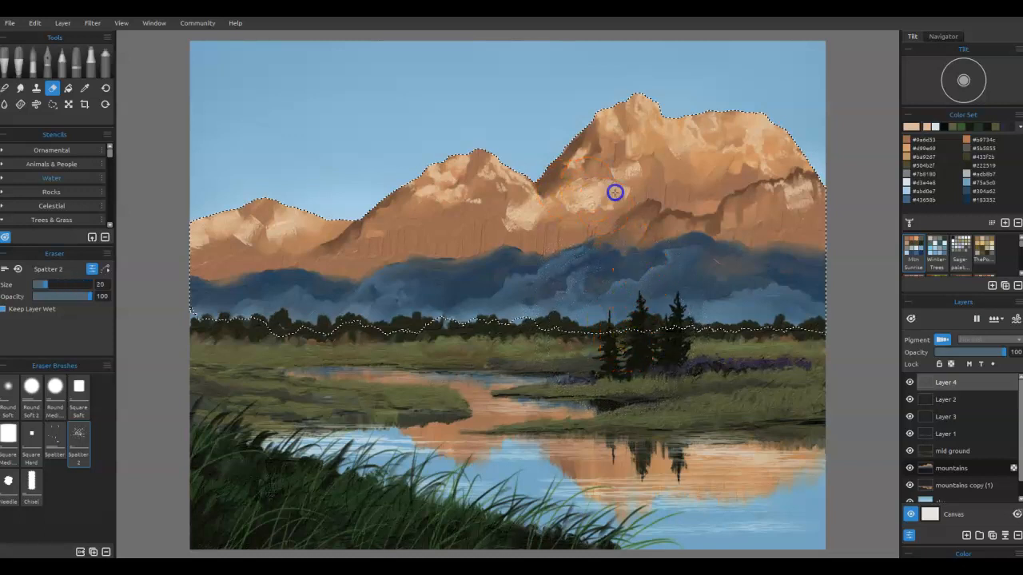
pyautogui.click(537, 223)
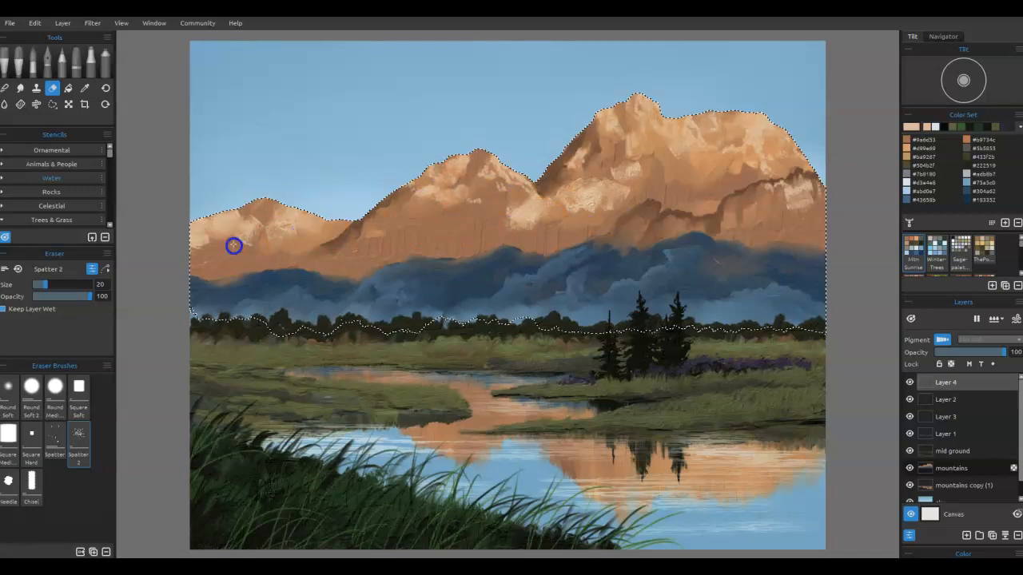
# Spatter-erase parts of the highlights on the leftmost mountain, the front right ridge and the main mountain's face
pyautogui.click(223, 282)
pyautogui.moveTo(216, 216); pyautogui.dragTo(201, 217)
pyautogui.moveTo(290, 293); pyautogui.dragTo(201, 212)
pyautogui.moveTo(758, 112); pyautogui.dragTo(764, 146)
pyautogui.click(752, 200)
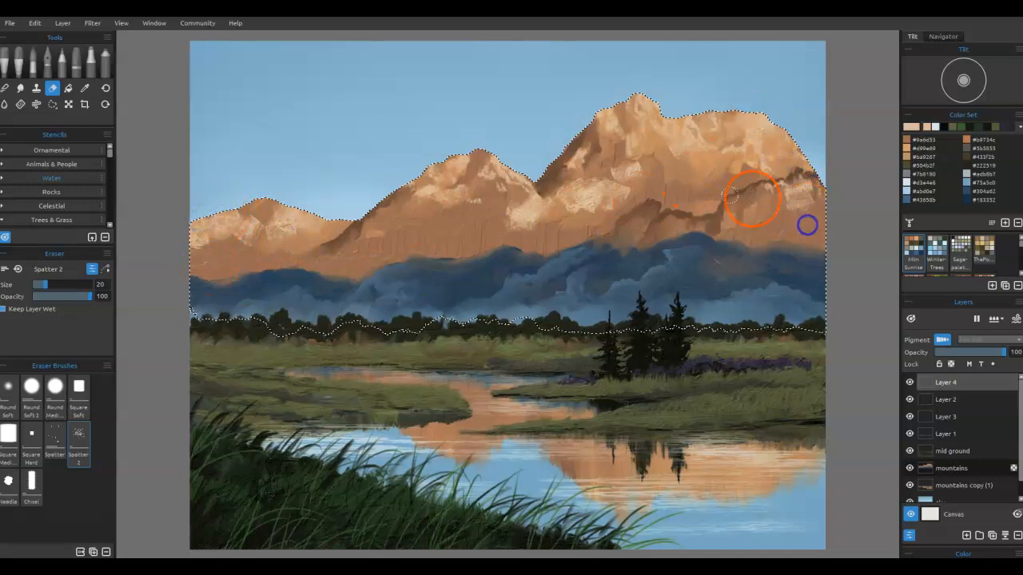
pyautogui.click(707, 150)
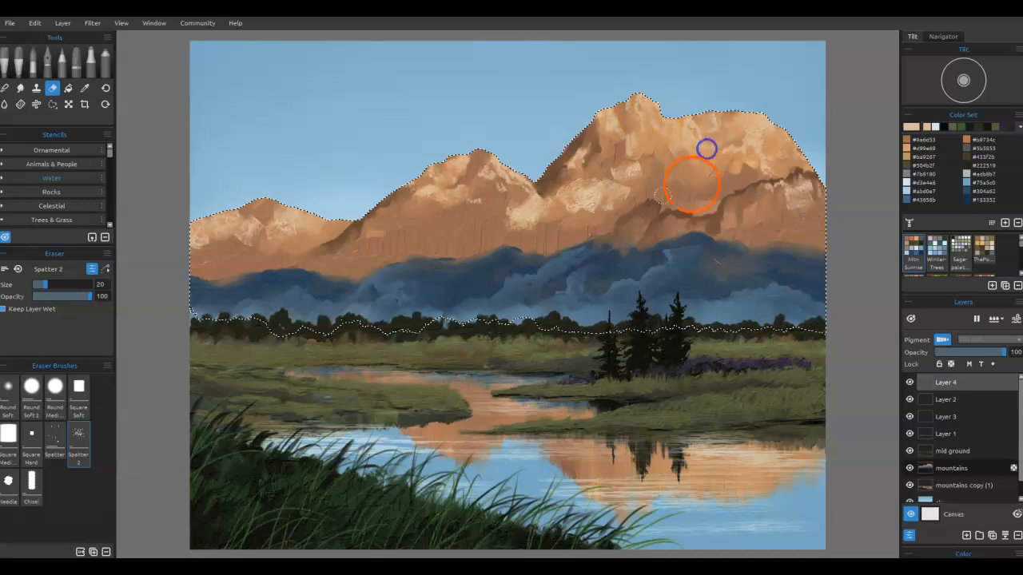
pyautogui.click(608, 162)
# Trim the highlights on the main mountain's lower left slope and the middle mountain with the Square Soft eraser at size 18
pyautogui.click(79, 387)
pyautogui.click(616, 183)
pyautogui.moveTo(615, 182); pyautogui.dragTo(620, 161)
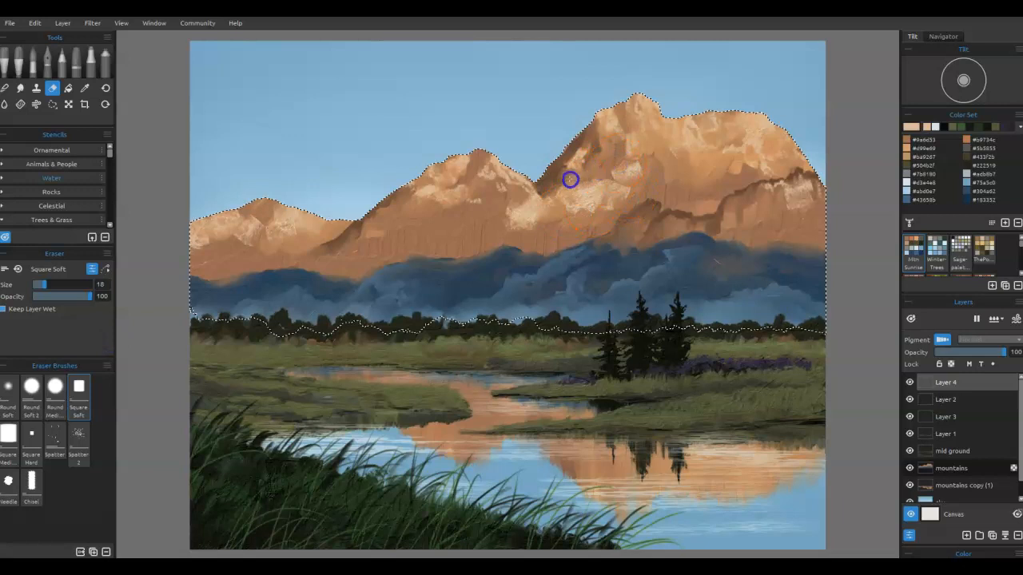
pyautogui.click(580, 235)
pyautogui.click(521, 233)
pyautogui.click(522, 205)
pyautogui.click(484, 154)
pyautogui.click(466, 162)
pyautogui.moveTo(519, 312); pyautogui.dragTo(539, 306)
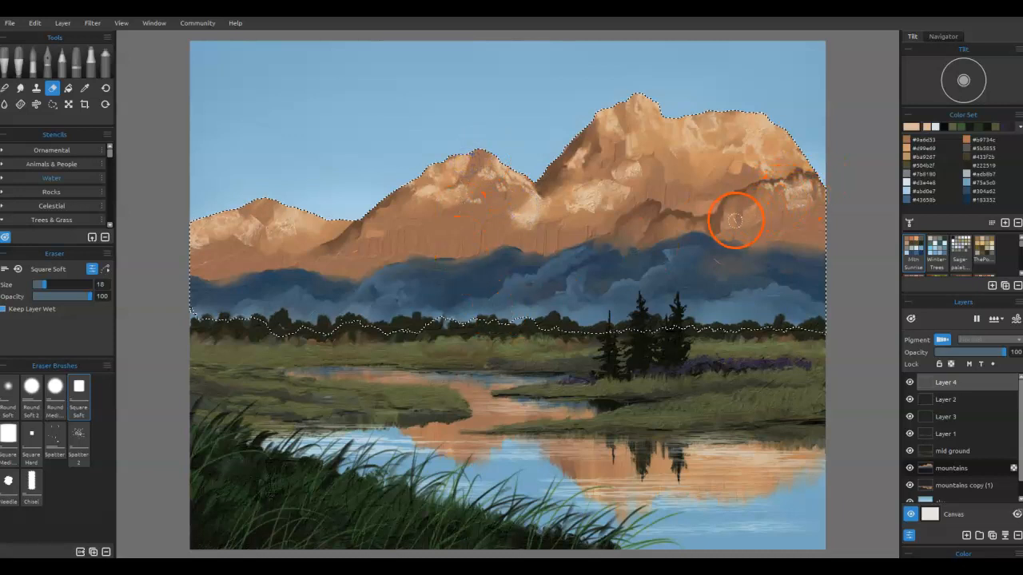
pyautogui.moveTo(591, 219); pyautogui.dragTo(630, 184)
# Soften the highlights on the main, middle and leftmost mountains with the Hard blend brush at size 18
pyautogui.press('b')
pyautogui.moveTo(570, 217); pyautogui.dragTo(578, 218)
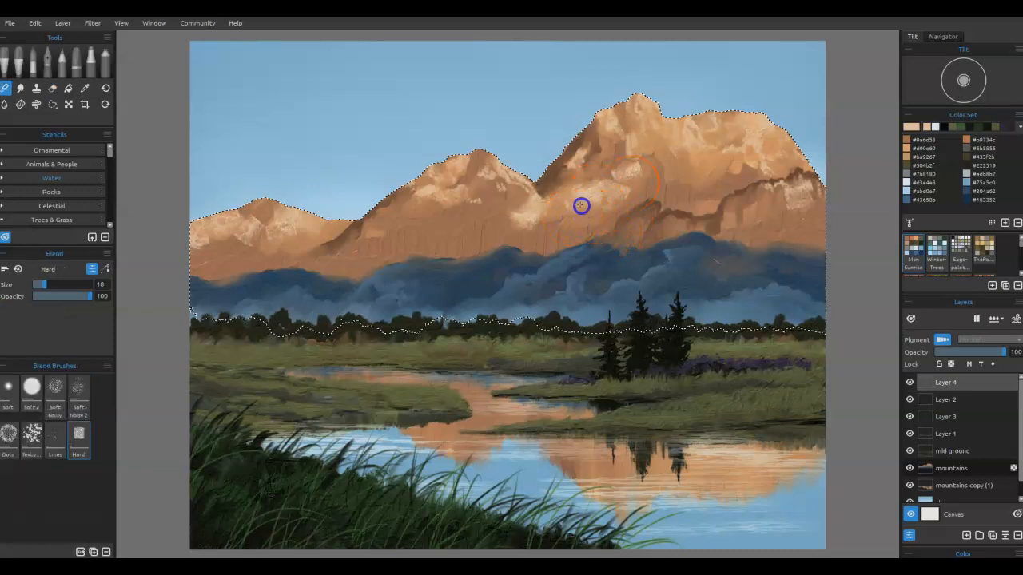
pyautogui.moveTo(641, 198)
pyautogui.mouseDown()
pyautogui.moveTo(631, 171)
pyautogui.moveTo(655, 175)
pyautogui.mouseUp()
pyautogui.moveTo(564, 217)
pyautogui.mouseDown()
pyautogui.moveTo(520, 224)
pyautogui.moveTo(530, 210)
pyautogui.mouseUp()
pyautogui.moveTo(773, 193)
pyautogui.mouseDown()
pyautogui.moveTo(746, 148)
pyautogui.moveTo(723, 159)
pyautogui.moveTo(698, 143)
pyautogui.moveTo(654, 181)
pyautogui.moveTo(573, 161)
pyautogui.moveTo(491, 217)
pyautogui.moveTo(453, 204)
pyautogui.moveTo(407, 207)
pyautogui.moveTo(283, 237)
pyautogui.mouseUp()
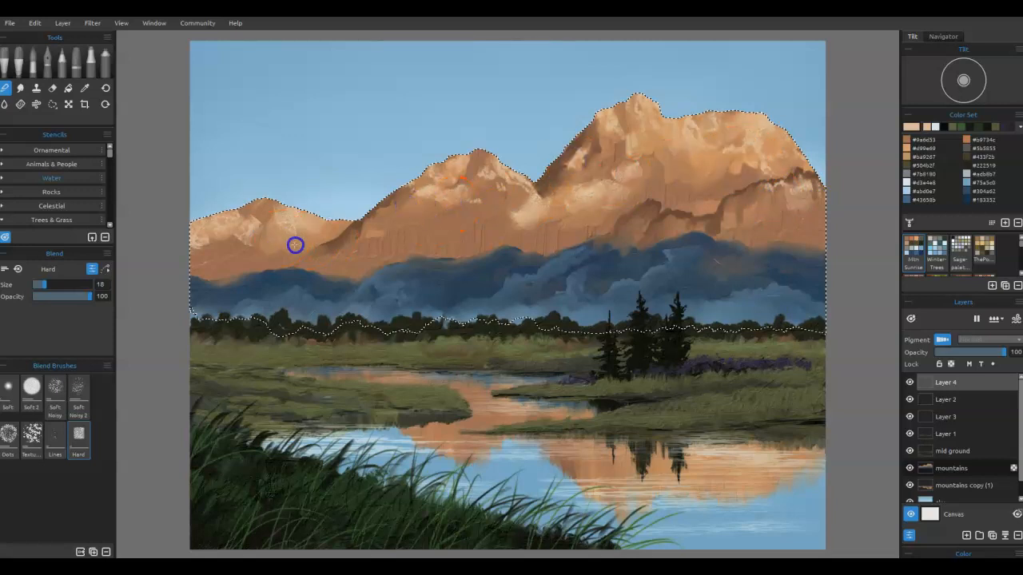
# Select the Square Soft eraser and place the Rock 1 stencil from the Rocks group on the canvas
pyautogui.press('e')
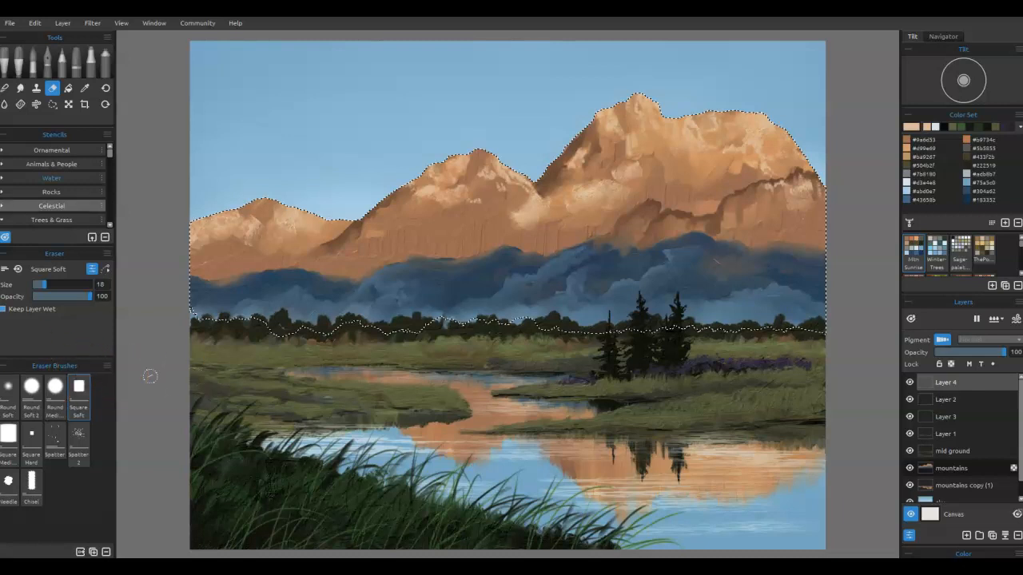
pyautogui.click(46, 193)
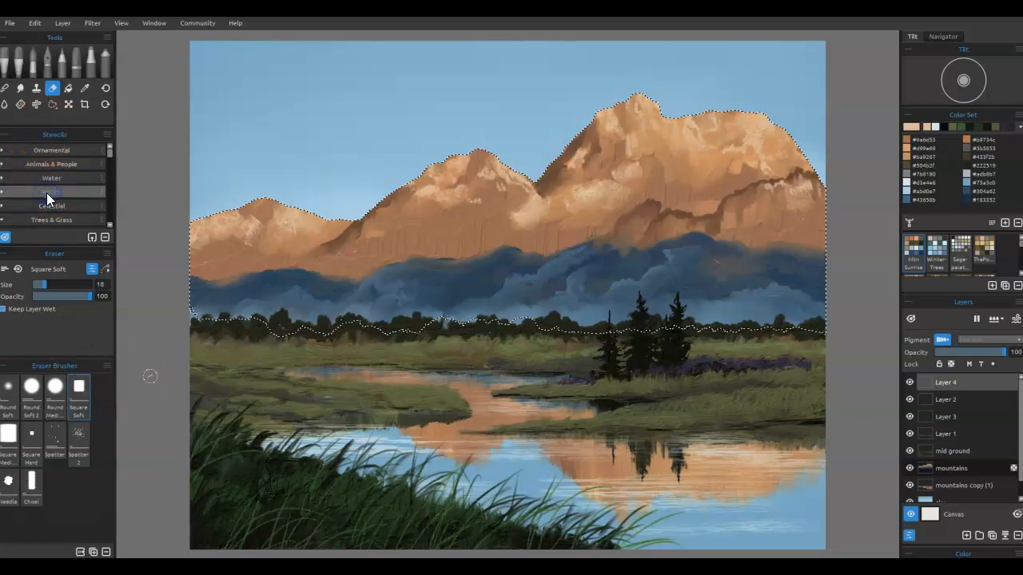
pyautogui.scroll(-5, 50, 196)
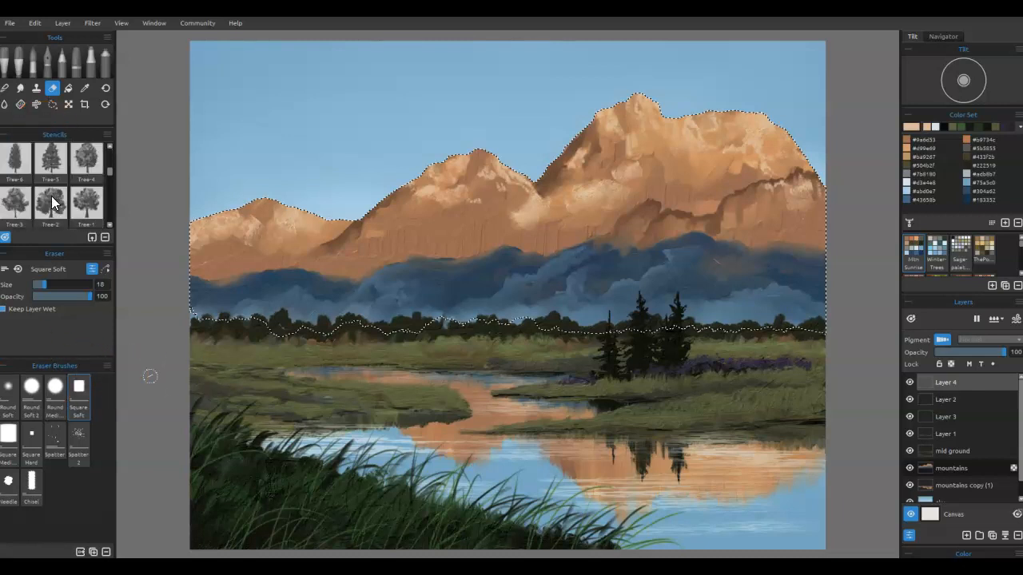
pyautogui.click(53, 194)
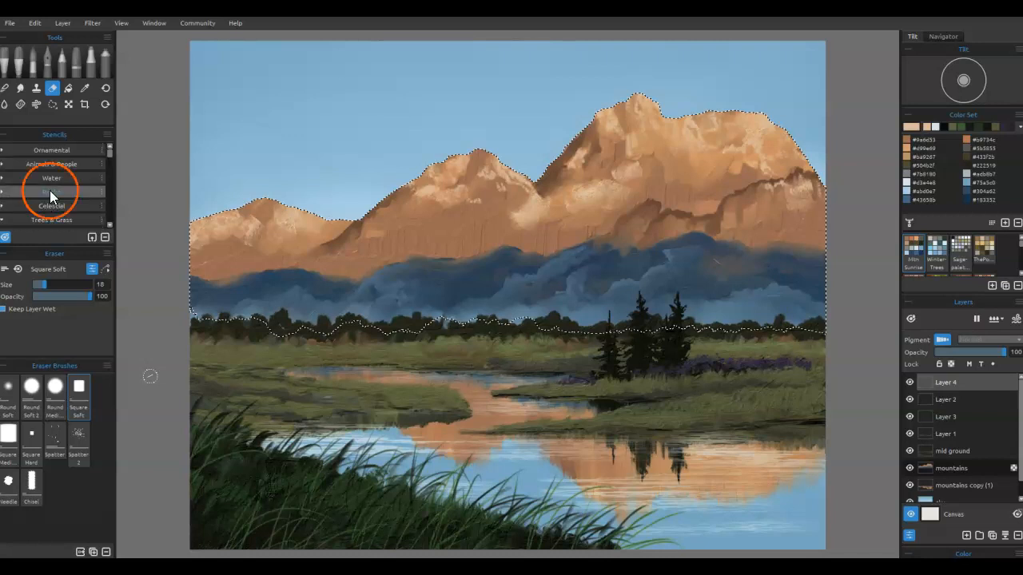
pyautogui.click(7, 191)
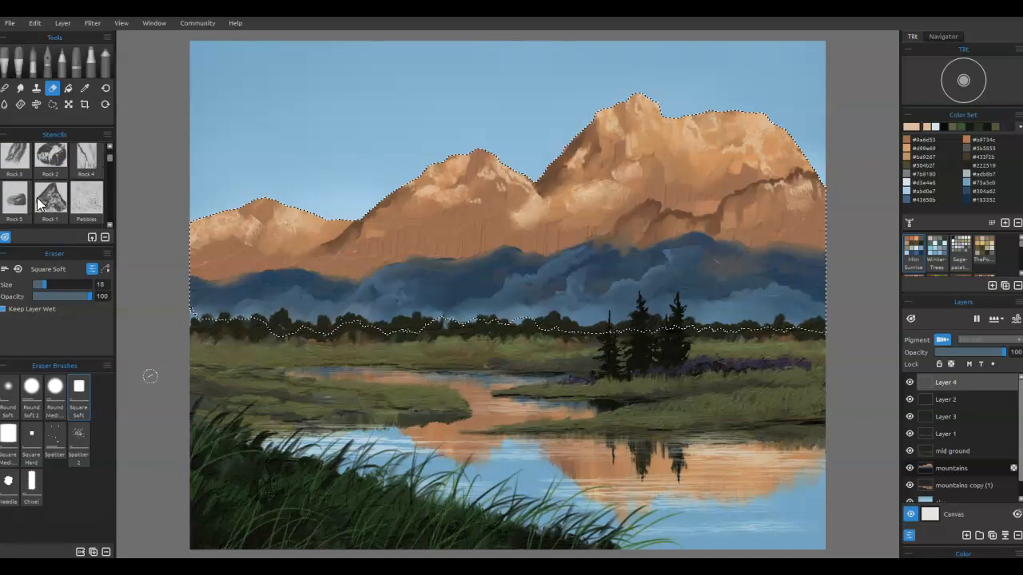
pyautogui.click(59, 202)
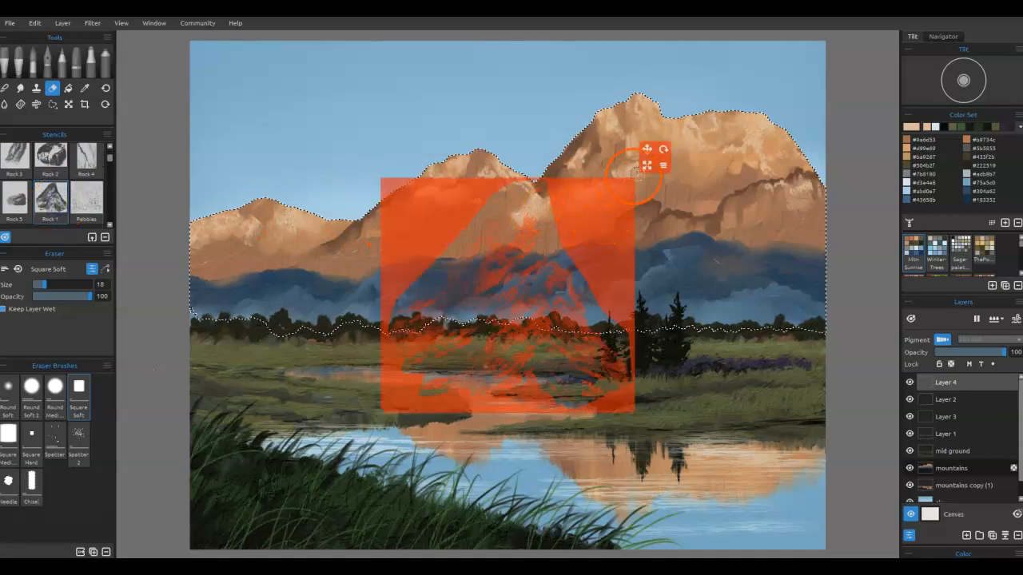
# Tilt the Rock 1 stencil counterclockwise, shrink it and position it over the main mountain's peak
pyautogui.moveTo(662, 155); pyautogui.dragTo(587, 120)
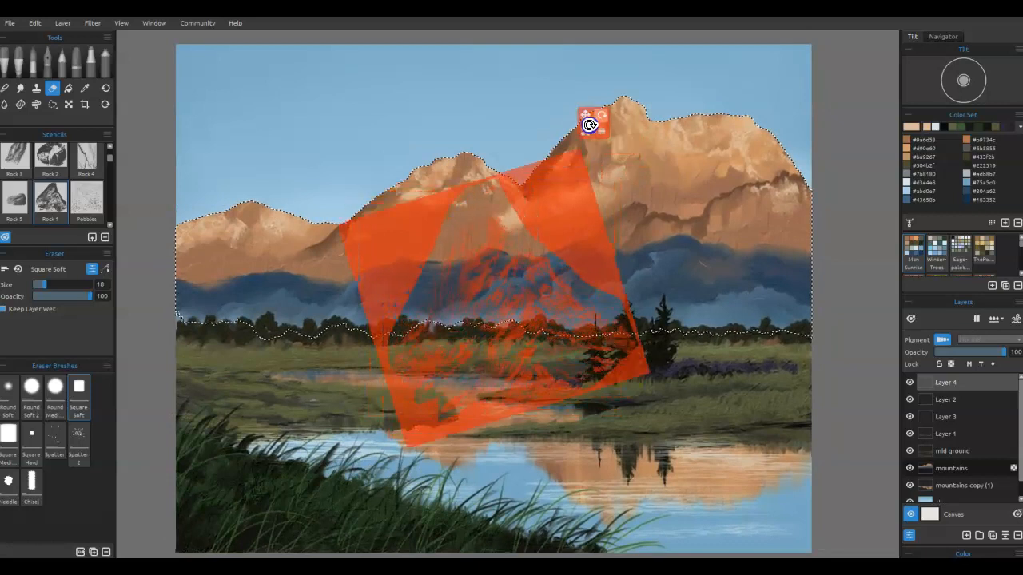
pyautogui.click(607, 216)
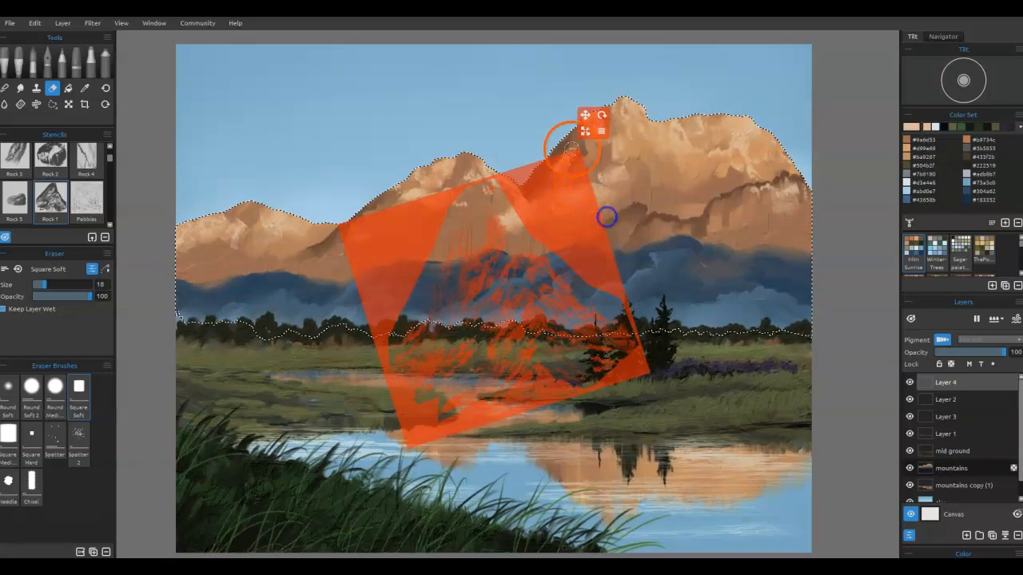
pyautogui.moveTo(585, 131); pyautogui.dragTo(621, 37)
pyautogui.scroll(4, 783, 240)
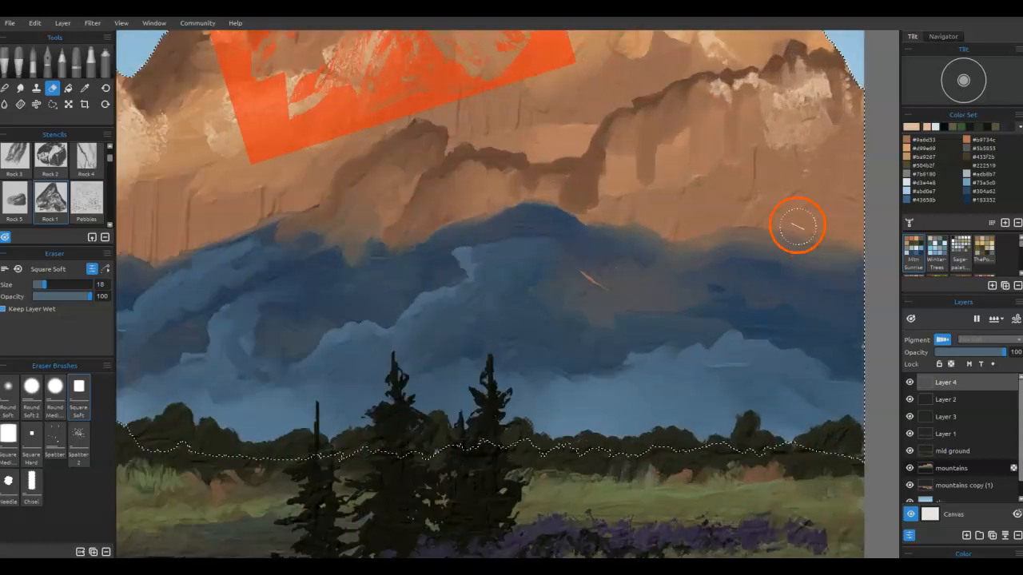
pyautogui.moveTo(794, 229); pyautogui.dragTo(859, 559)
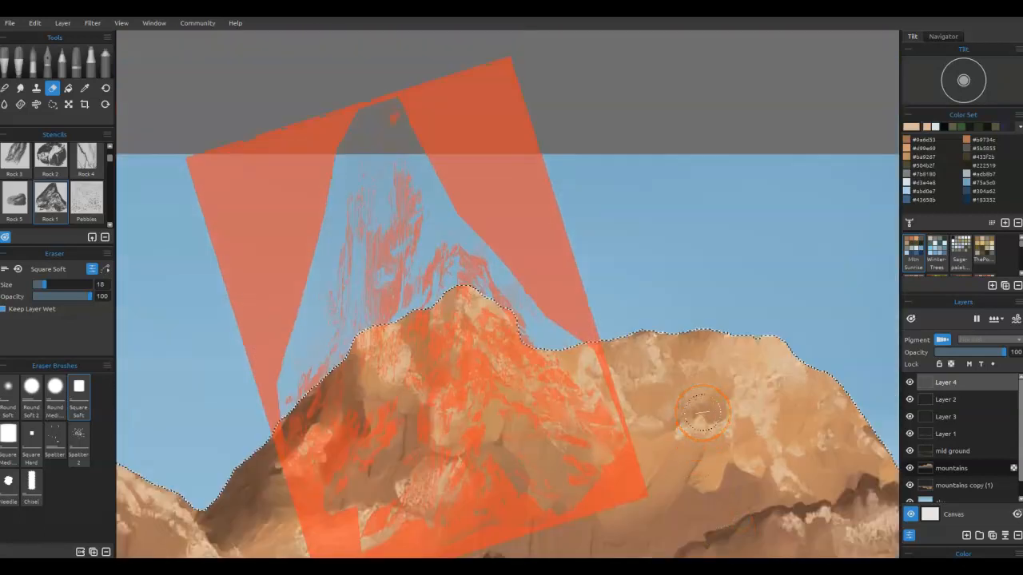
# Choose a paler cream colour and paint stencilled highlights down the main peak's right side with the Knife Texture brush at size 10
pyautogui.click(911, 126)
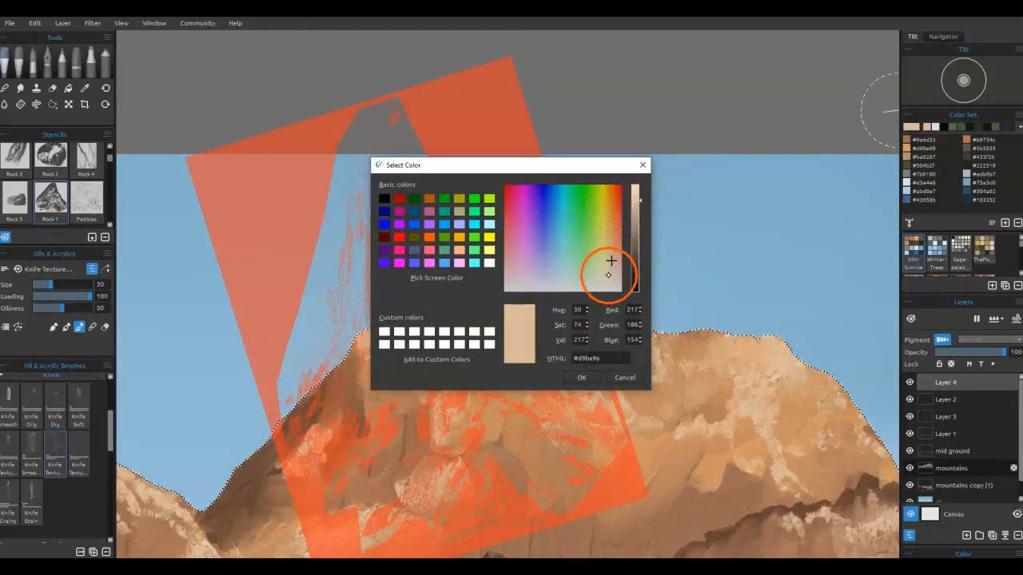
pyautogui.click(608, 275)
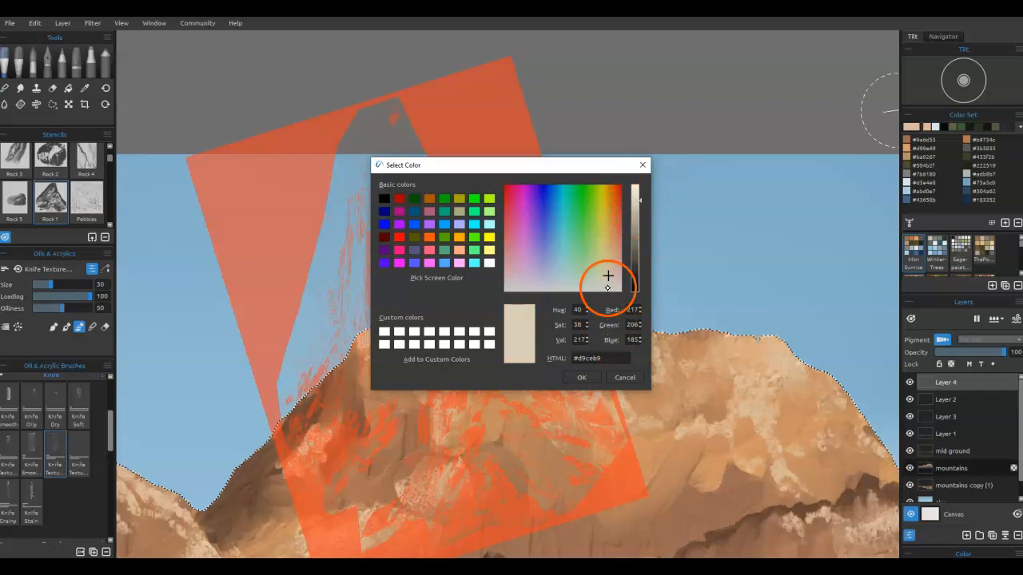
pyautogui.click(583, 377)
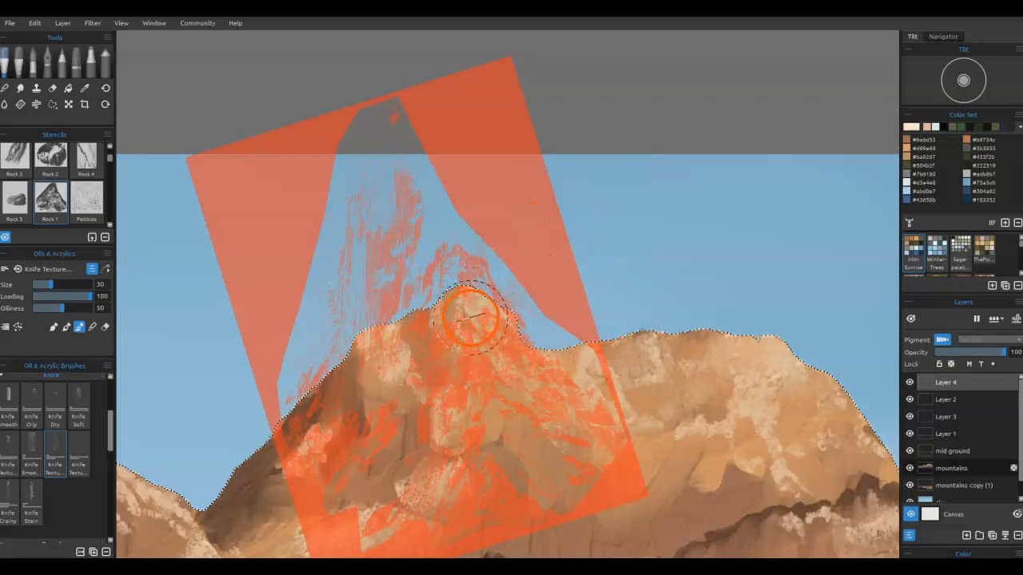
pyautogui.press('[')
pyautogui.press('[')
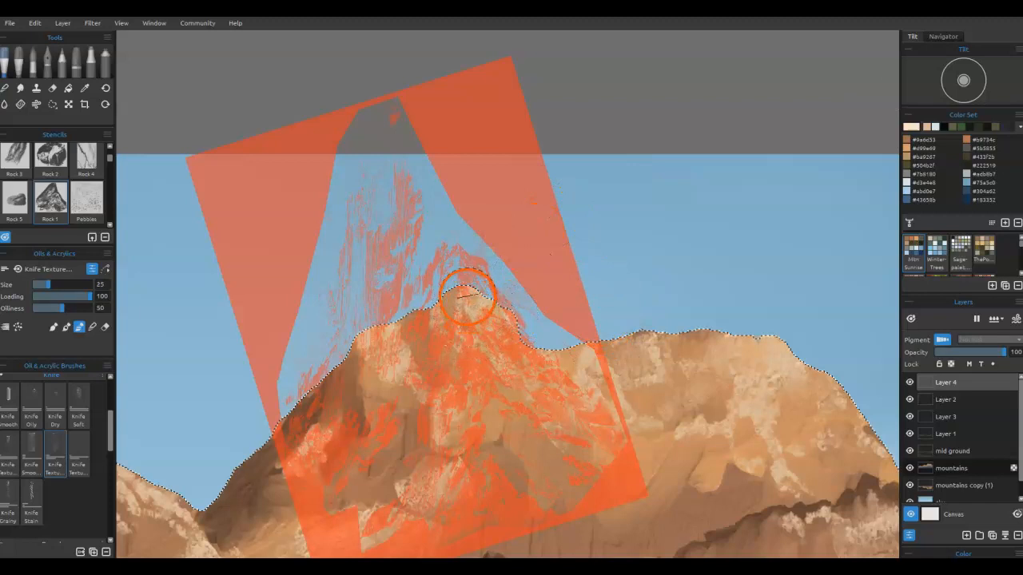
pyautogui.press('[')
pyautogui.moveTo(475, 317)
pyautogui.mouseDown()
pyautogui.moveTo(468, 290)
pyautogui.moveTo(509, 336)
pyautogui.moveTo(475, 310)
pyautogui.moveTo(507, 377)
pyautogui.moveTo(537, 392)
pyautogui.moveTo(511, 350)
pyautogui.moveTo(550, 374)
pyautogui.moveTo(522, 345)
pyautogui.moveTo(555, 370)
pyautogui.mouseUp()
pyautogui.click(479, 333)
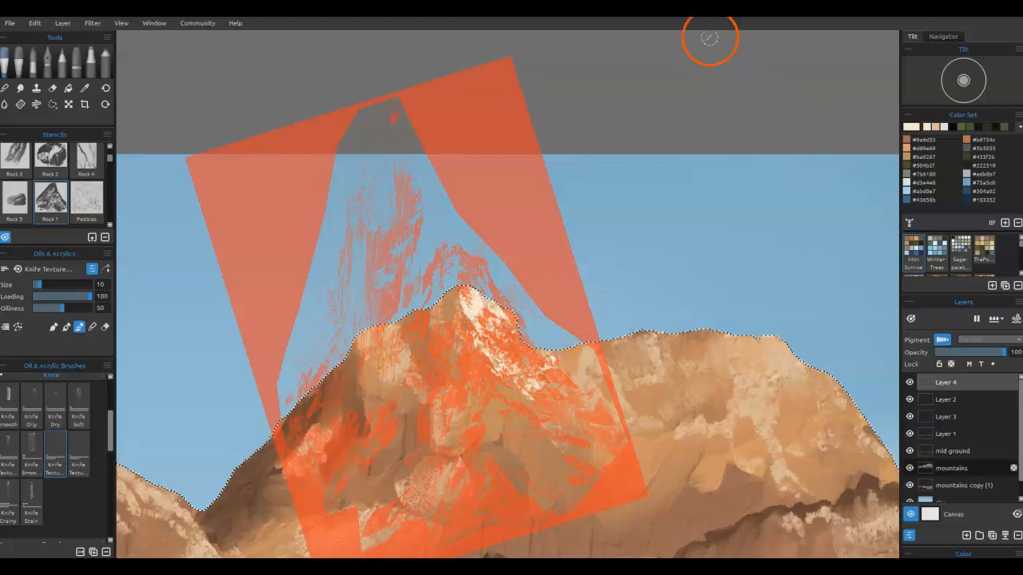
# Turn the Rock 1 stencil clockwise, reposition it and paint cream highlights on the main peak's left shoulder
pyautogui.scroll(-2, 477, 167)
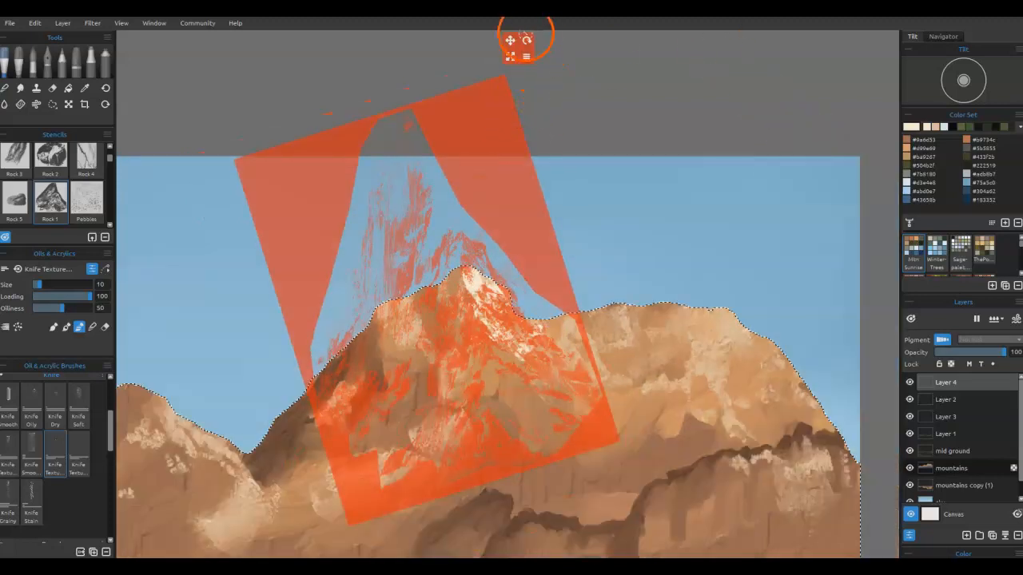
pyautogui.moveTo(528, 42); pyautogui.dragTo(583, 472)
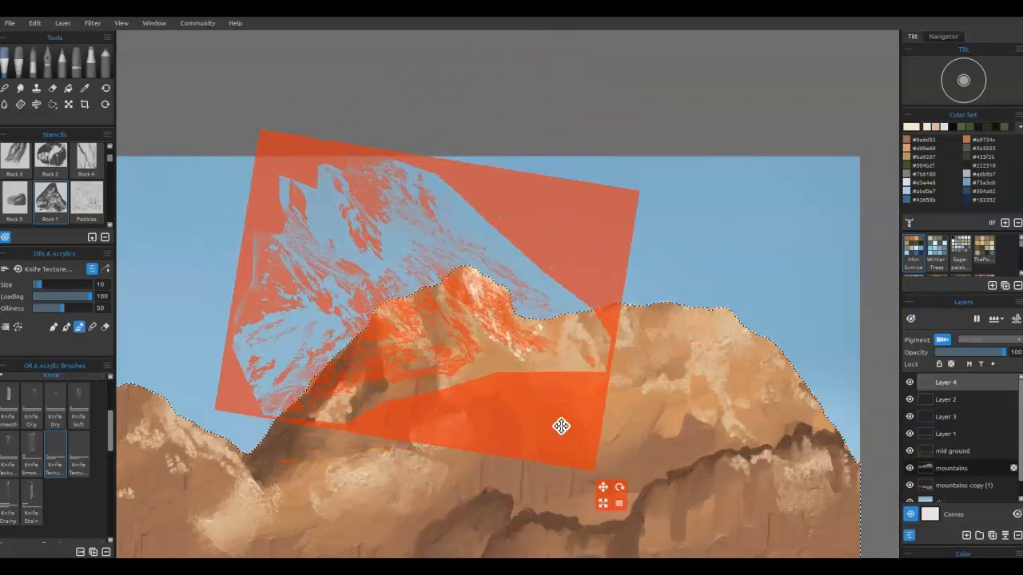
pyautogui.moveTo(561, 427)
pyautogui.mouseDown()
pyautogui.moveTo(550, 447)
pyautogui.moveTo(555, 438)
pyautogui.mouseUp()
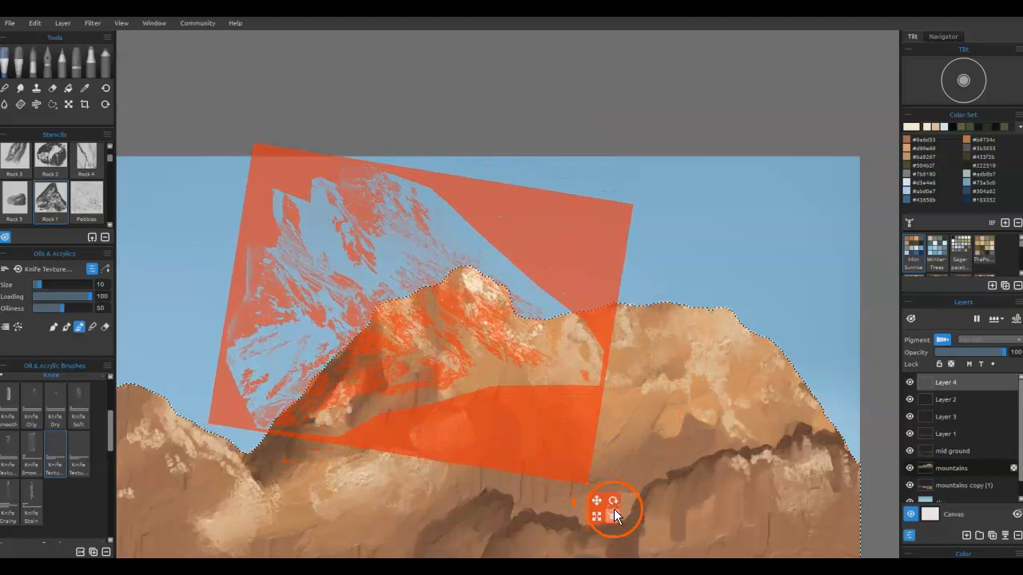
pyautogui.moveTo(610, 501); pyautogui.dragTo(584, 521)
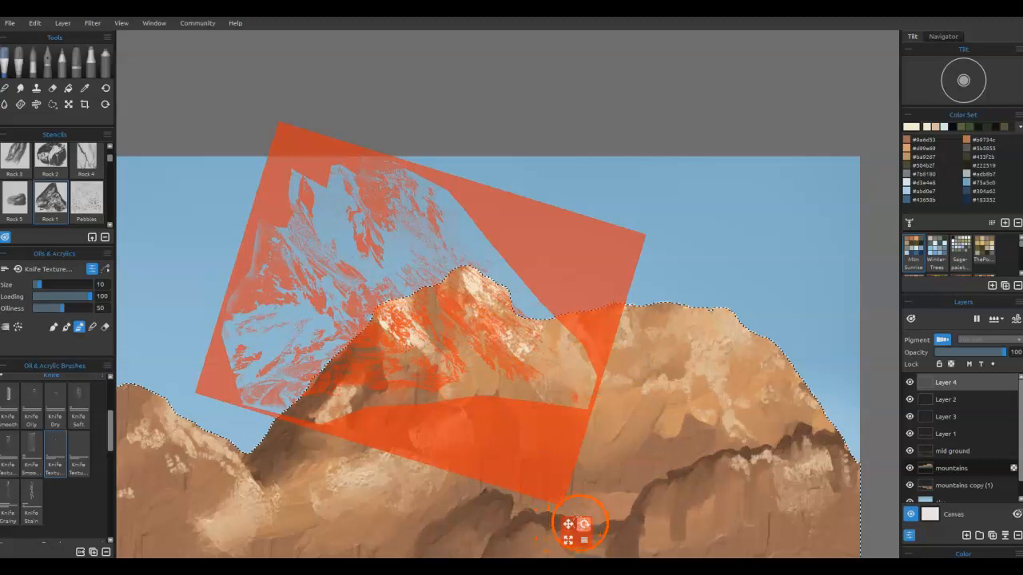
# Rotate the stencil further, shift it over the main peak and extend the cream highlights down its right slope
pyautogui.moveTo(586, 525); pyautogui.dragTo(509, 539)
pyautogui.moveTo(550, 273); pyautogui.dragTo(615, 296)
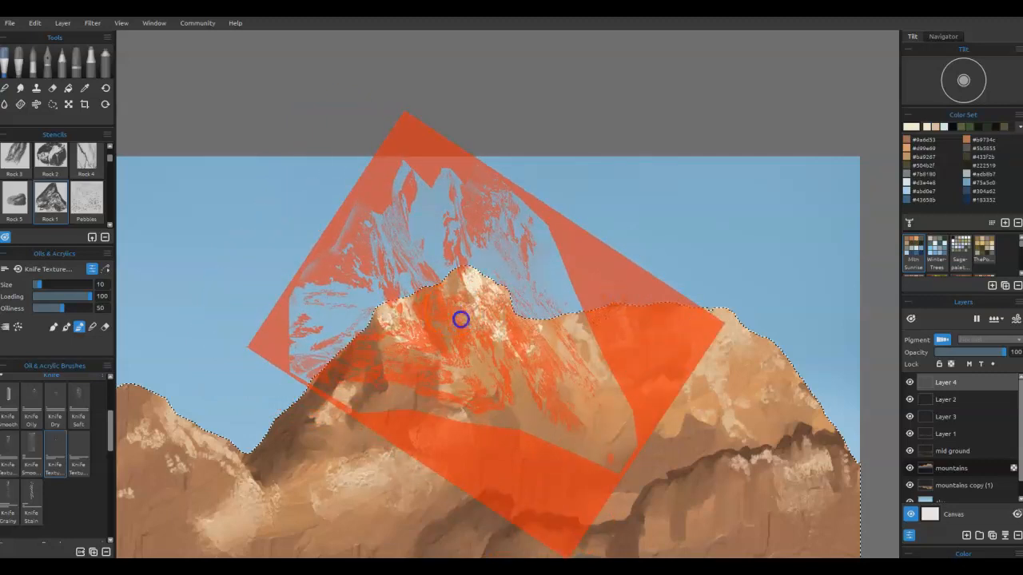
pyautogui.moveTo(473, 314)
pyautogui.mouseDown()
pyautogui.moveTo(466, 271)
pyautogui.moveTo(551, 356)
pyautogui.moveTo(549, 388)
pyautogui.moveTo(535, 369)
pyautogui.moveTo(543, 392)
pyautogui.mouseUp()
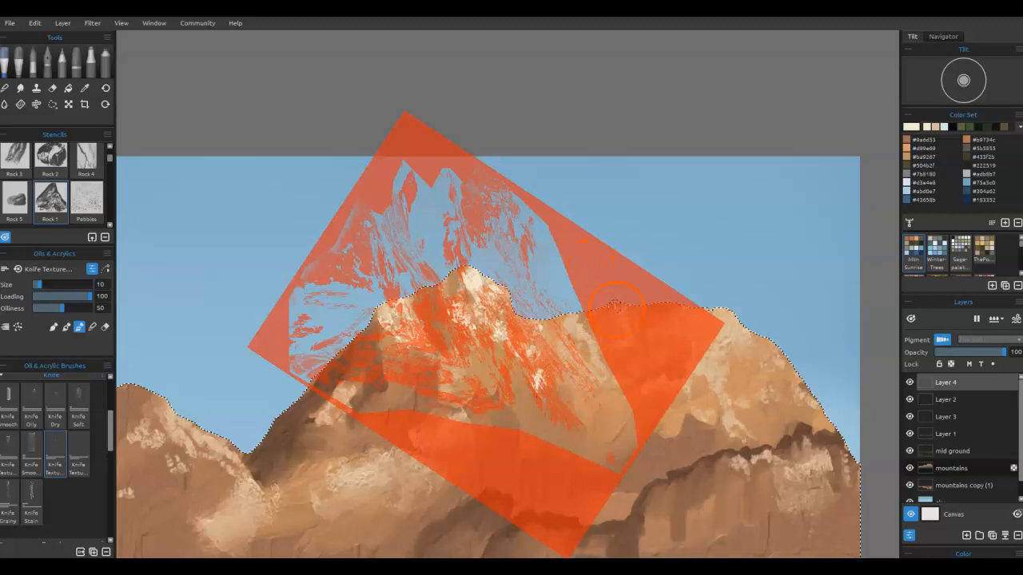
# Move the Rock 1 stencil to the main mountain's broad right shoulder and paint cream highlights along its upper edge
pyautogui.moveTo(616, 290); pyautogui.dragTo(229, 322)
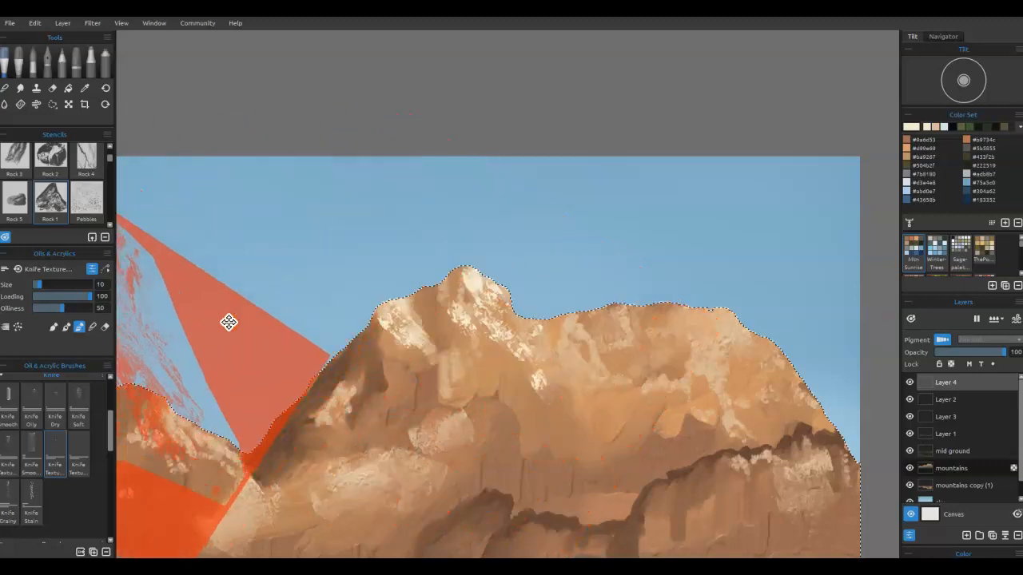
pyautogui.hotkey('ctrl', '0')
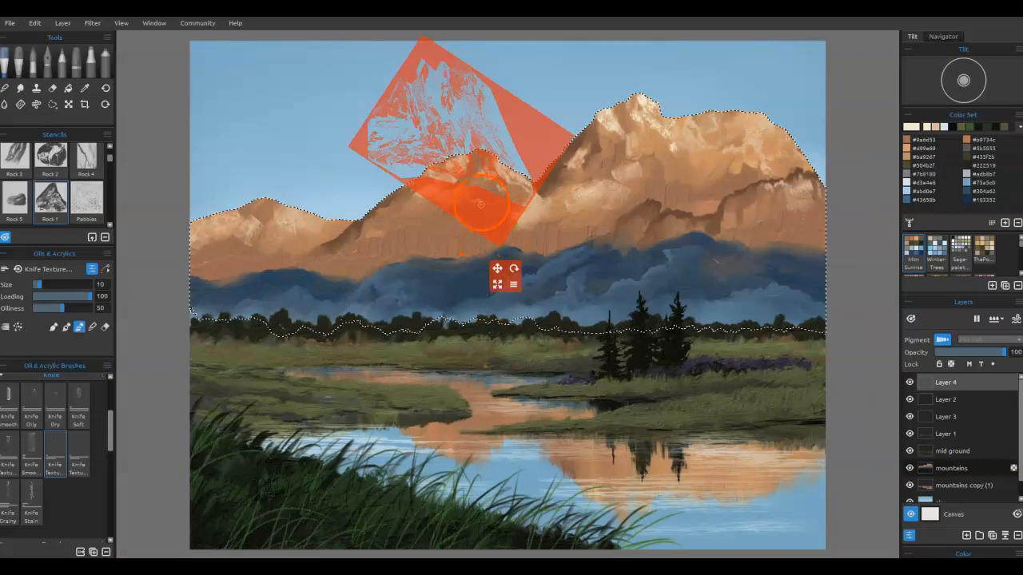
pyautogui.moveTo(474, 214); pyautogui.dragTo(740, 197)
pyautogui.moveTo(759, 132)
pyautogui.mouseDown()
pyautogui.moveTo(756, 122)
pyautogui.moveTo(757, 138)
pyautogui.moveTo(720, 124)
pyautogui.moveTo(697, 142)
pyautogui.moveTo(715, 132)
pyautogui.moveTo(675, 124)
pyautogui.moveTo(684, 134)
pyautogui.moveTo(647, 112)
pyautogui.moveTo(666, 138)
pyautogui.moveTo(679, 126)
pyautogui.moveTo(707, 148)
pyautogui.moveTo(845, 119)
pyautogui.mouseUp()
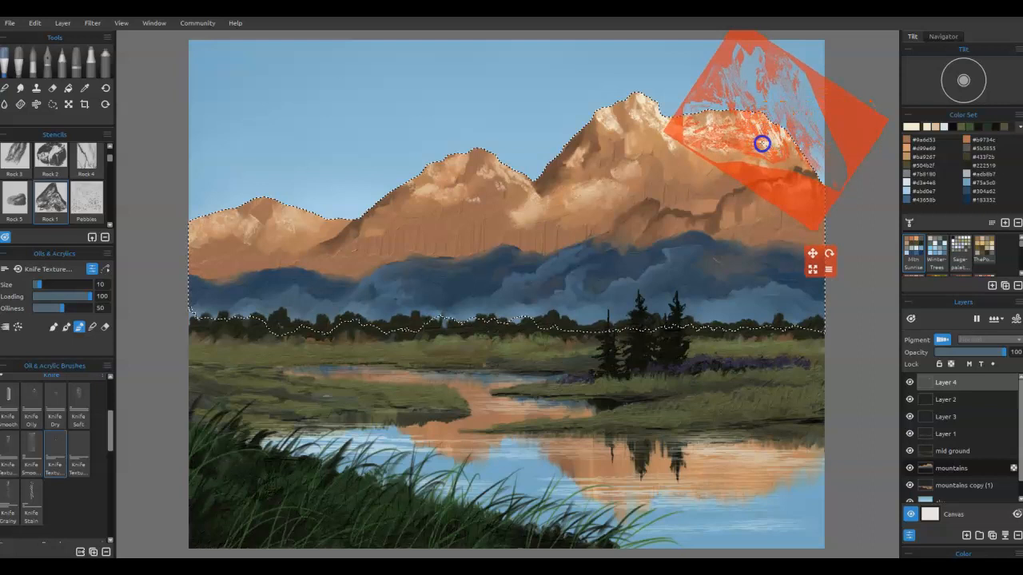
pyautogui.moveTo(838, 96)
pyautogui.mouseDown()
pyautogui.moveTo(639, 211)
pyautogui.moveTo(385, 307)
pyautogui.moveTo(806, 90)
pyautogui.mouseUp()
pyautogui.moveTo(749, 124)
pyautogui.mouseDown()
pyautogui.moveTo(756, 105)
pyautogui.moveTo(729, 110)
pyautogui.moveTo(724, 101)
pyautogui.moveTo(715, 114)
pyautogui.moveTo(722, 70)
pyautogui.mouseUp()
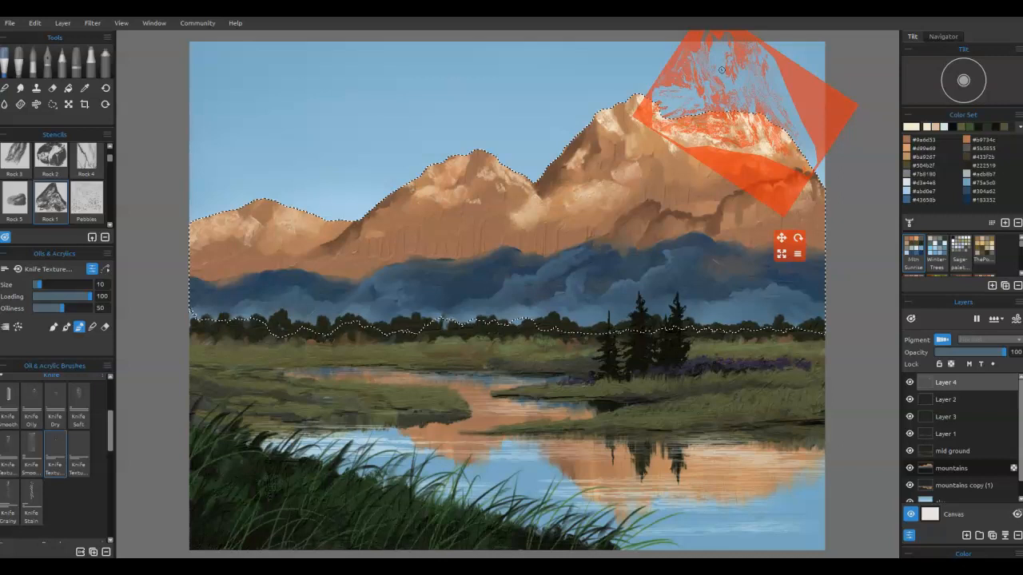
# Paint cream highlights through the Rock 1 stencil on the middle mountain's peak and the leftmost mountain's upper slopes
pyautogui.moveTo(738, 183); pyautogui.dragTo(486, 217)
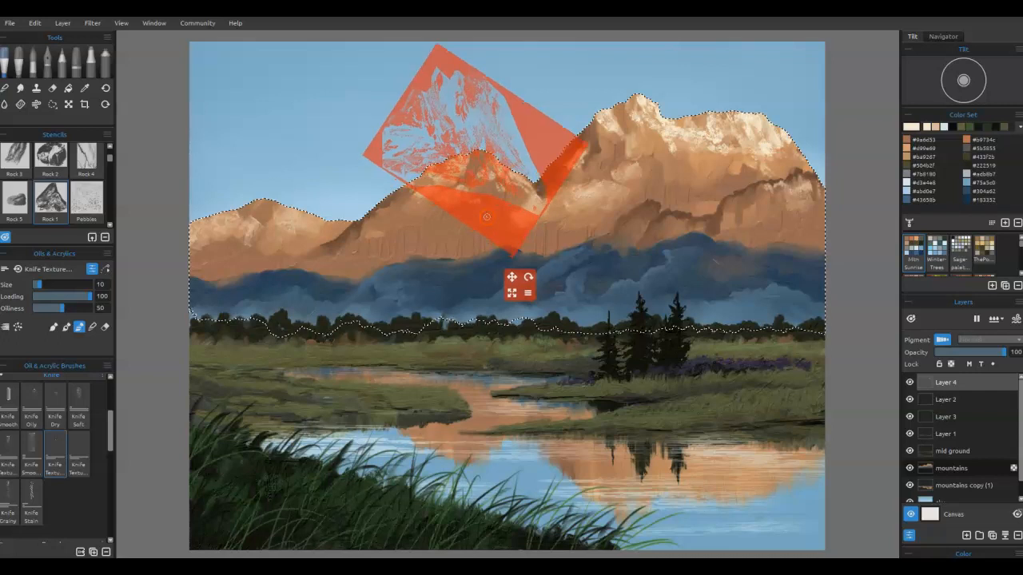
pyautogui.moveTo(478, 160)
pyautogui.mouseDown()
pyautogui.moveTo(506, 177)
pyautogui.moveTo(483, 164)
pyautogui.moveTo(439, 164)
pyautogui.moveTo(455, 159)
pyautogui.moveTo(433, 173)
pyautogui.moveTo(566, 197)
pyautogui.moveTo(599, 275)
pyautogui.moveTo(582, 261)
pyautogui.moveTo(584, 184)
pyautogui.moveTo(516, 192)
pyautogui.moveTo(458, 171)
pyautogui.mouseUp()
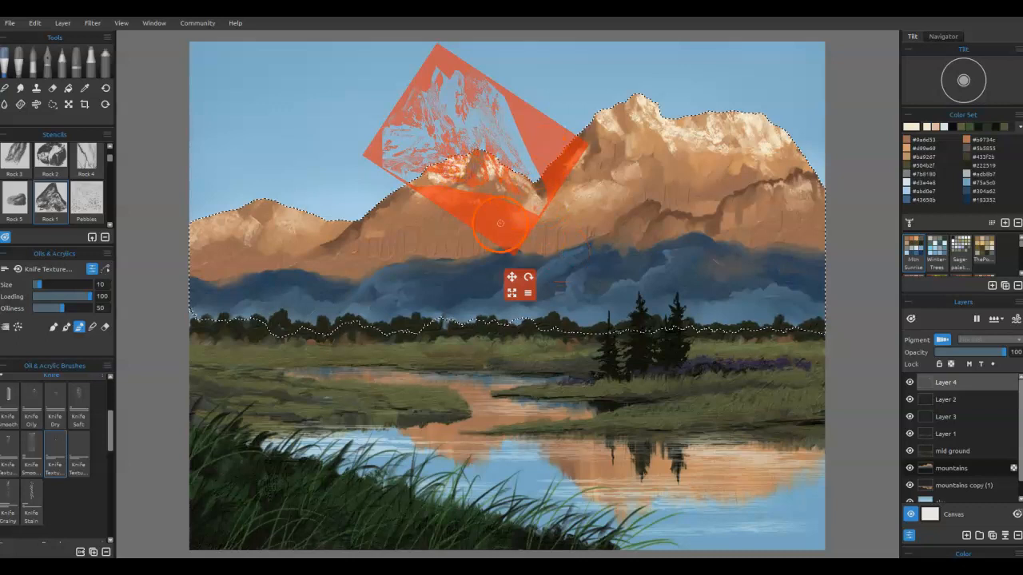
pyautogui.moveTo(493, 214); pyautogui.dragTo(299, 331)
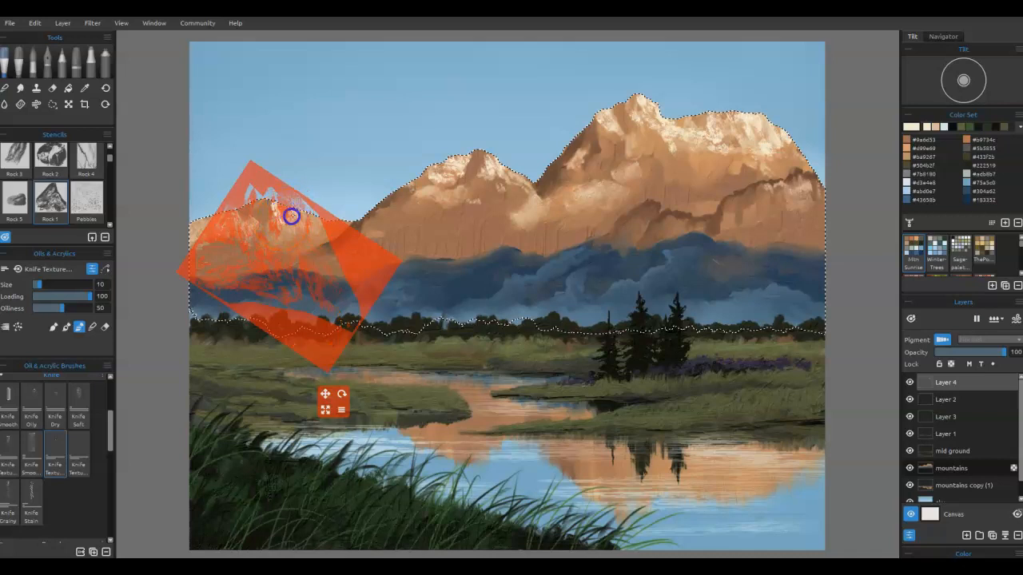
pyautogui.moveTo(258, 229); pyautogui.dragTo(242, 232)
pyautogui.moveTo(237, 197); pyautogui.dragTo(174, 150)
pyautogui.moveTo(213, 231)
pyautogui.mouseDown()
pyautogui.moveTo(214, 219)
pyautogui.moveTo(213, 231)
pyautogui.moveTo(190, 235)
pyautogui.moveTo(251, 232)
pyautogui.moveTo(197, 239)
pyautogui.mouseUp()
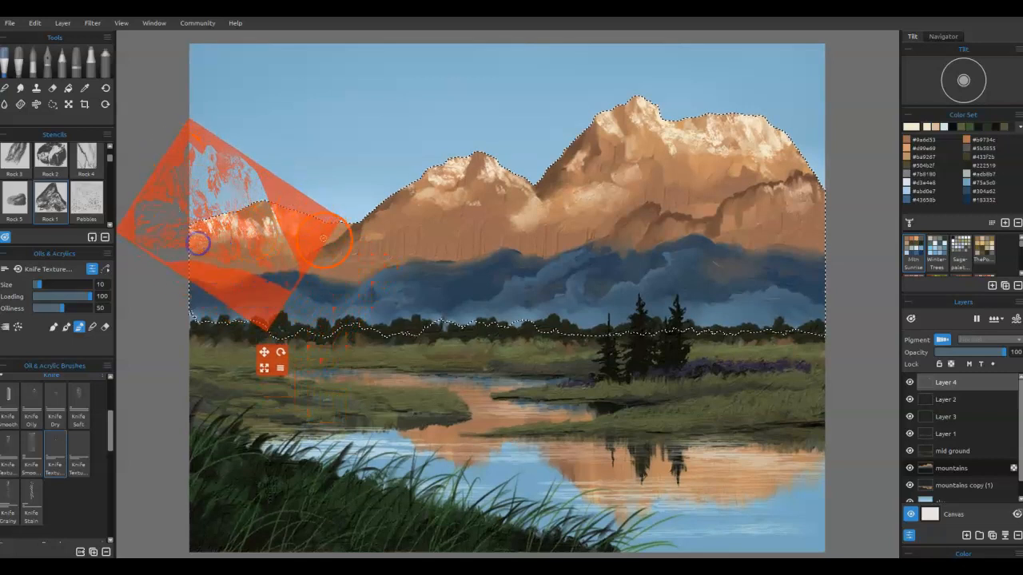
# Move the stencil to the valley between the middle and main mountains and brighten the highlight on the main mountain's lower left slope
pyautogui.moveTo(291, 227)
pyautogui.mouseDown()
pyautogui.moveTo(557, 207)
pyautogui.moveTo(577, 193)
pyautogui.mouseUp()
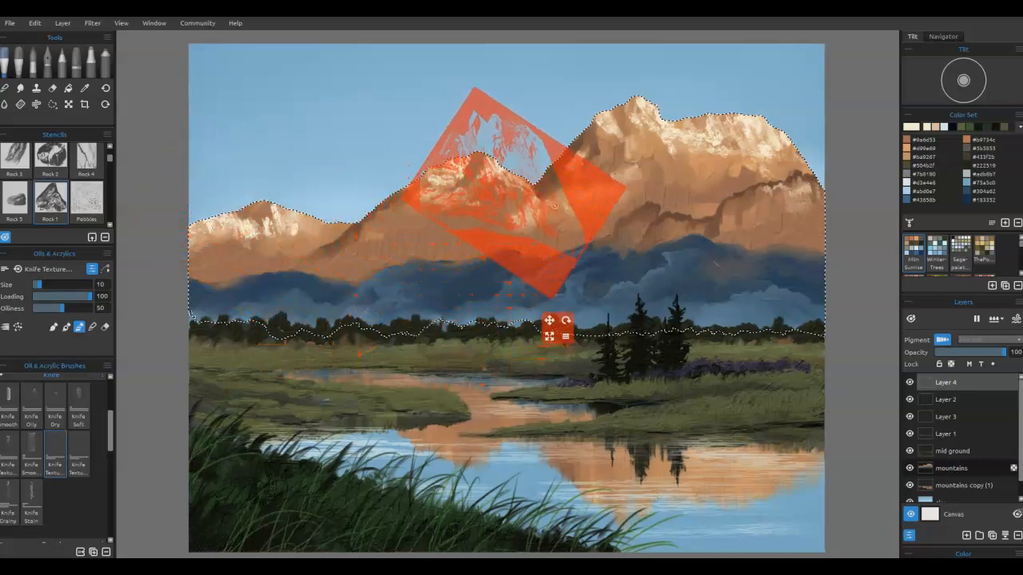
pyautogui.moveTo(519, 222); pyautogui.dragTo(527, 207)
pyautogui.click(517, 223)
pyautogui.keyDown('alt'); pyautogui.click(497, 148); pyautogui.keyUp('alt')
# Move and rotate the Rock 1 stencil over the far-right ridge, paint cream highlights on its upper slope, and shift the stencil up the main mountain's shoulder
pyautogui.moveTo(594, 198); pyautogui.dragTo(859, 229)
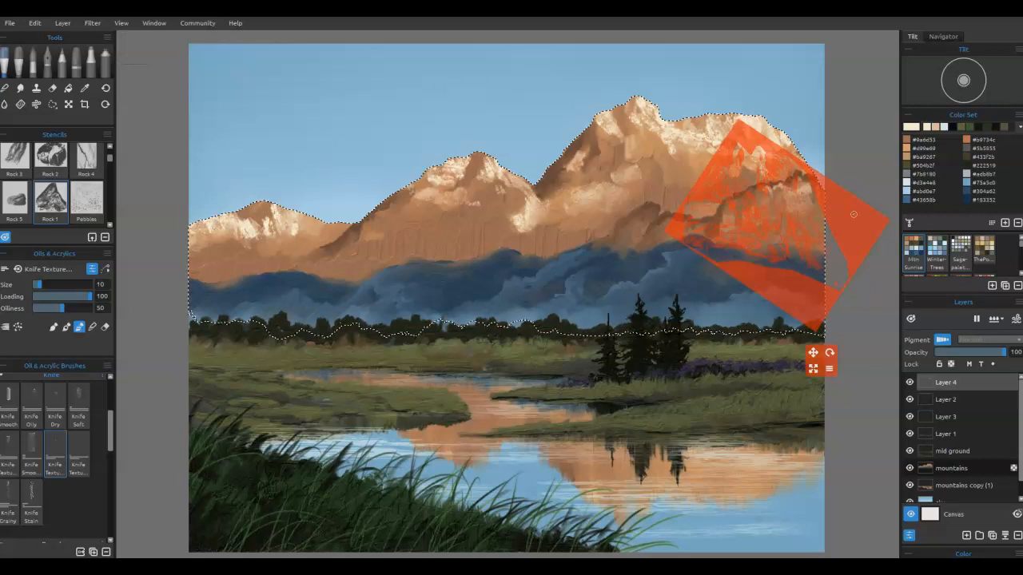
pyautogui.moveTo(853, 214); pyautogui.dragTo(851, 197)
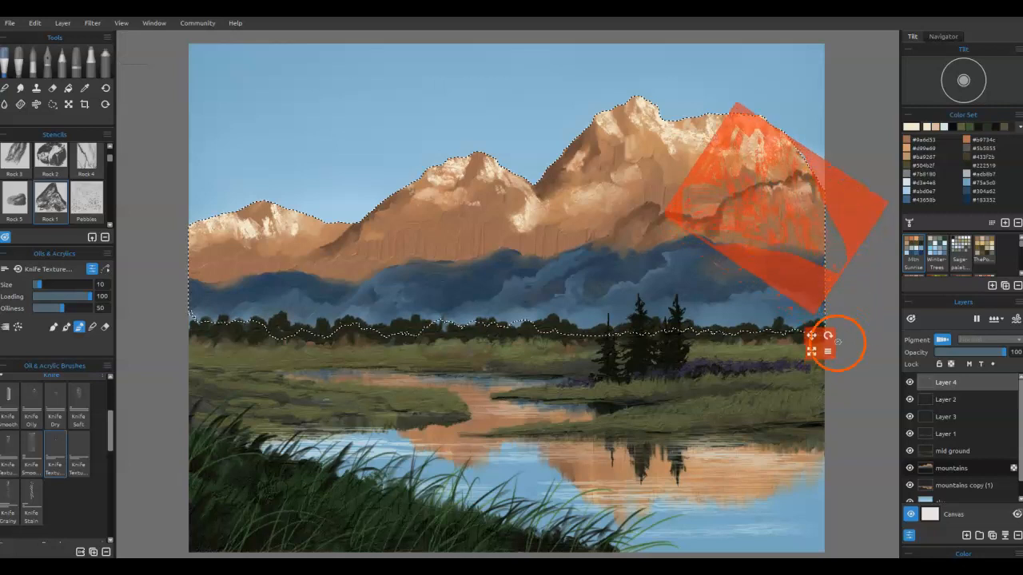
pyautogui.moveTo(823, 335); pyautogui.dragTo(772, 345)
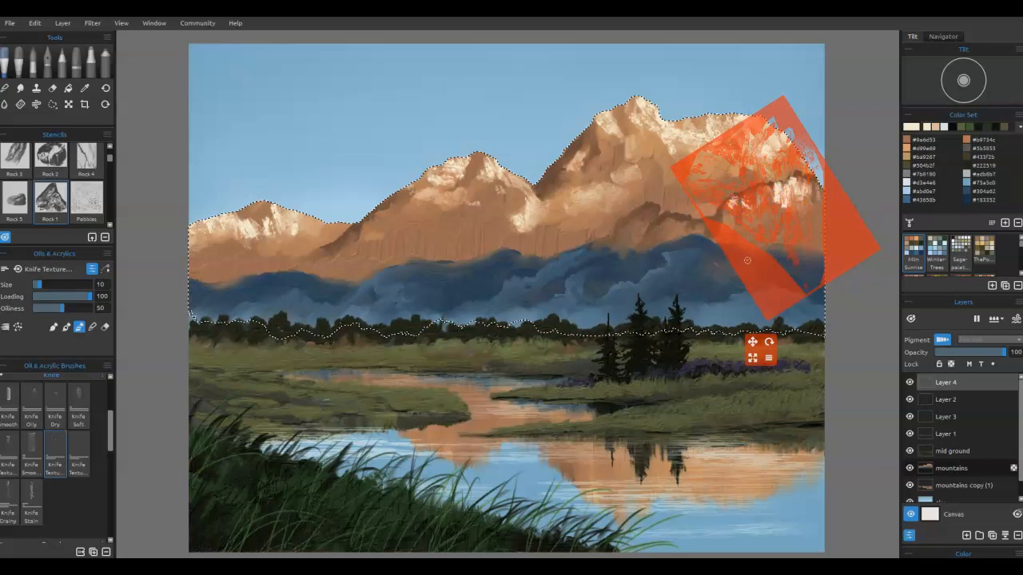
pyautogui.moveTo(745, 260); pyautogui.dragTo(716, 222)
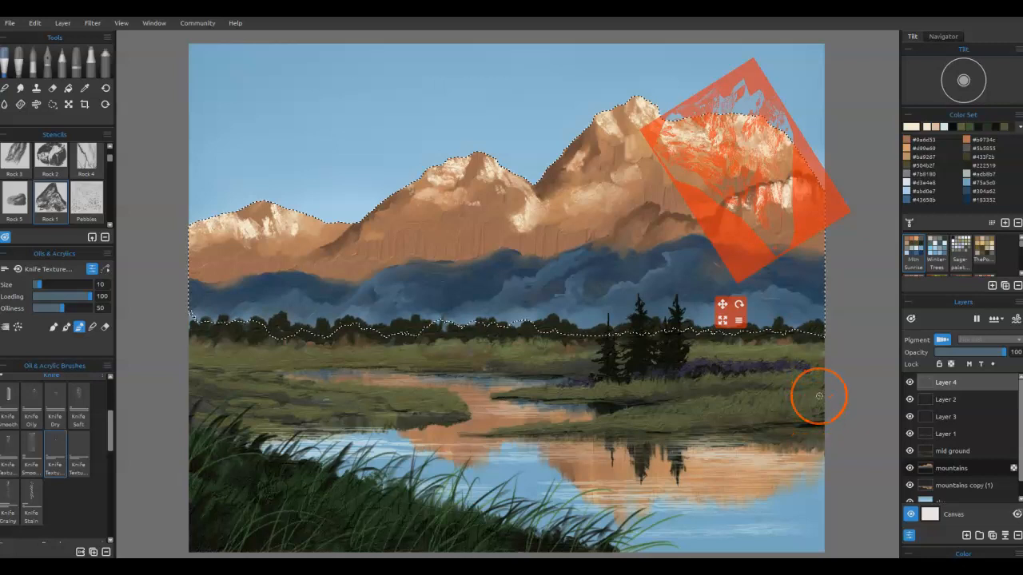
# Deselect the mountain area and move the Rock 1 stencil off the mountains, beside the grassy foreground bank
pyautogui.press('shift')
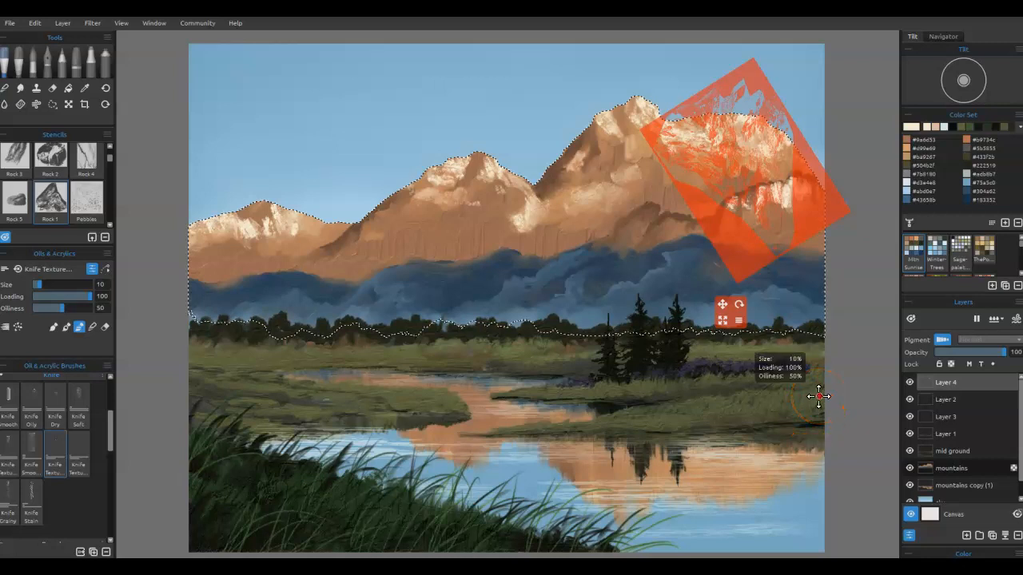
pyautogui.hotkey('ctrl', 'd')
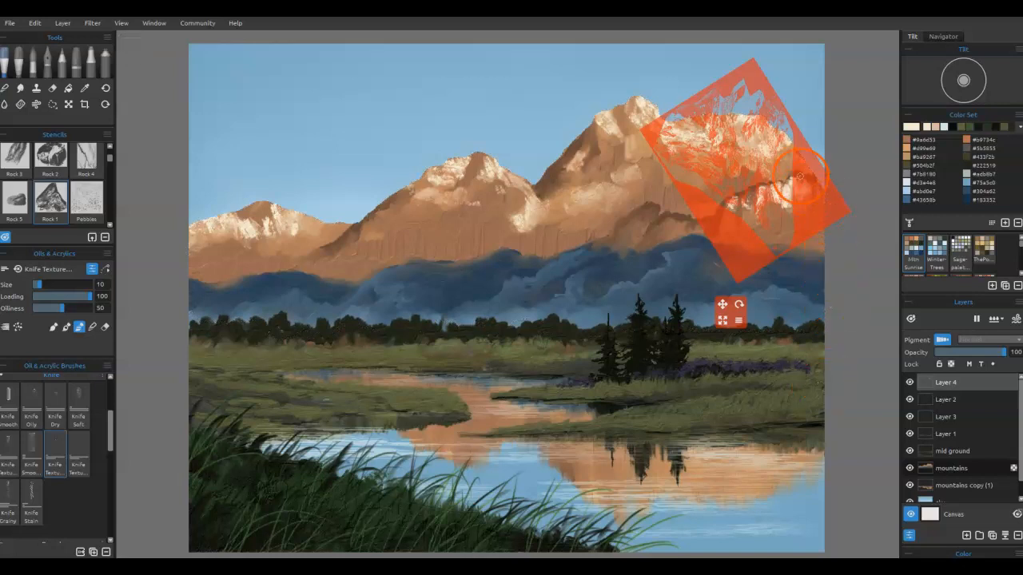
pyautogui.moveTo(804, 189); pyautogui.dragTo(212, 421)
# Select the painted highlights on Layer 4 and set the paint colour to warm pale yellow #f4d391
pyautogui.moveTo(446, 361); pyautogui.dragTo(508, 350)
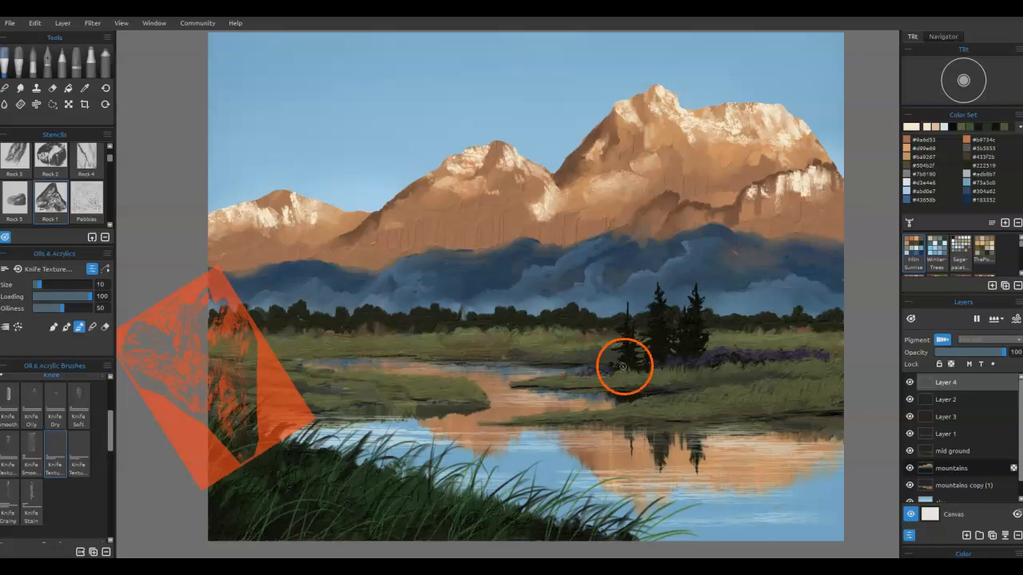
pyautogui.keyDown('ctrl'); pyautogui.click(927, 381); pyautogui.keyUp('ctrl')
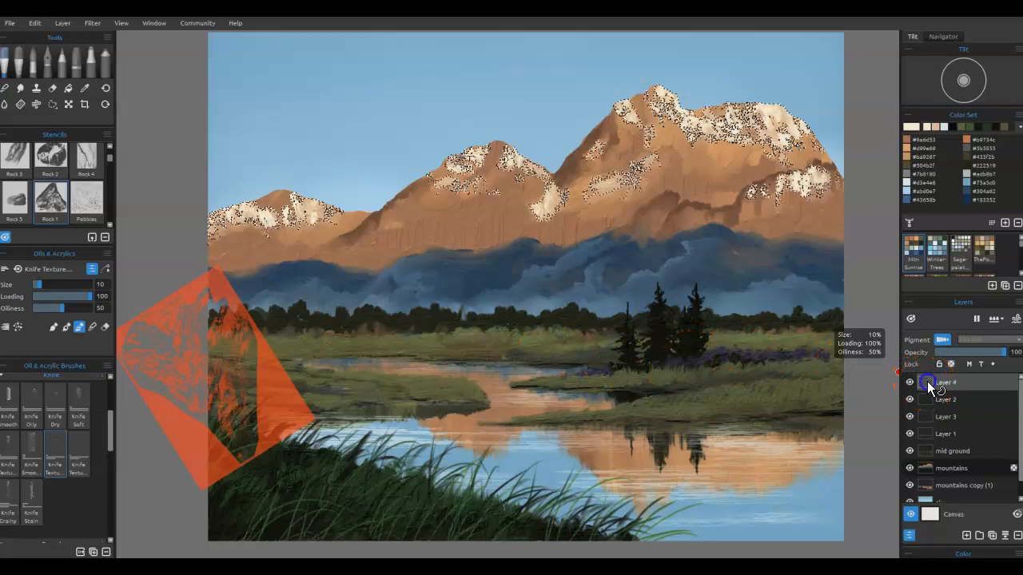
pyautogui.doubleClick(909, 129)
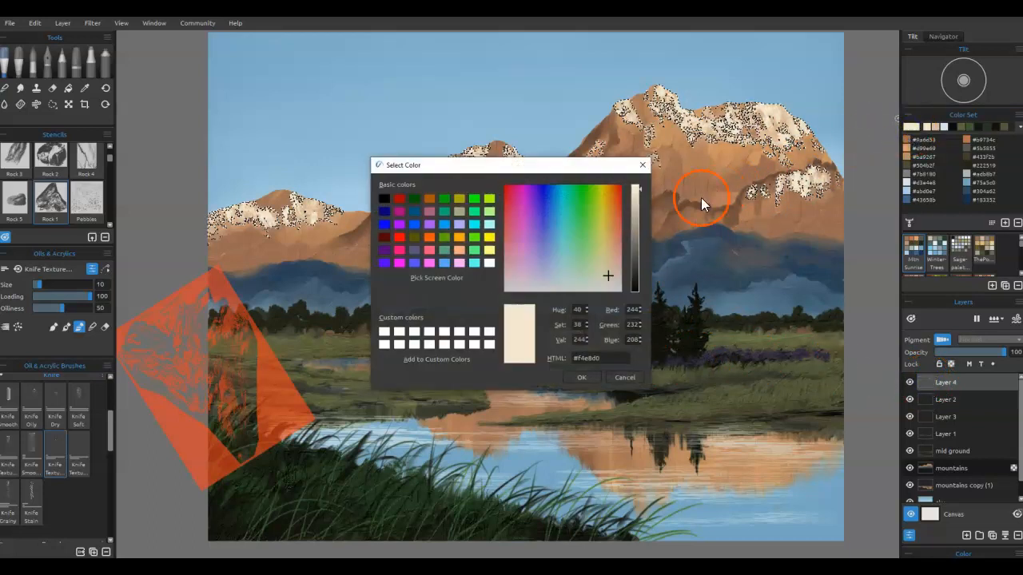
pyautogui.click(604, 269)
pyautogui.click(607, 248)
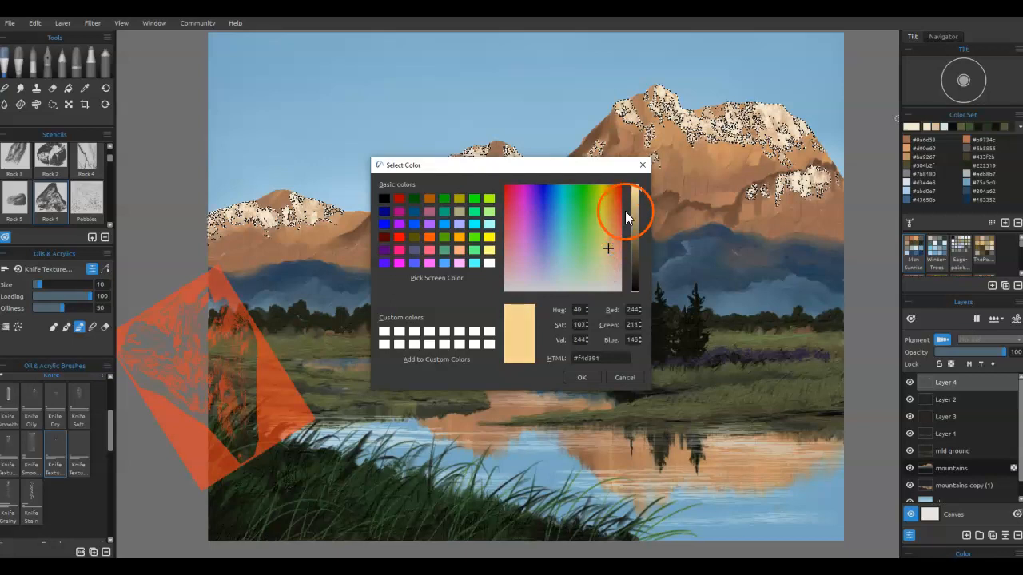
pyautogui.click(580, 374)
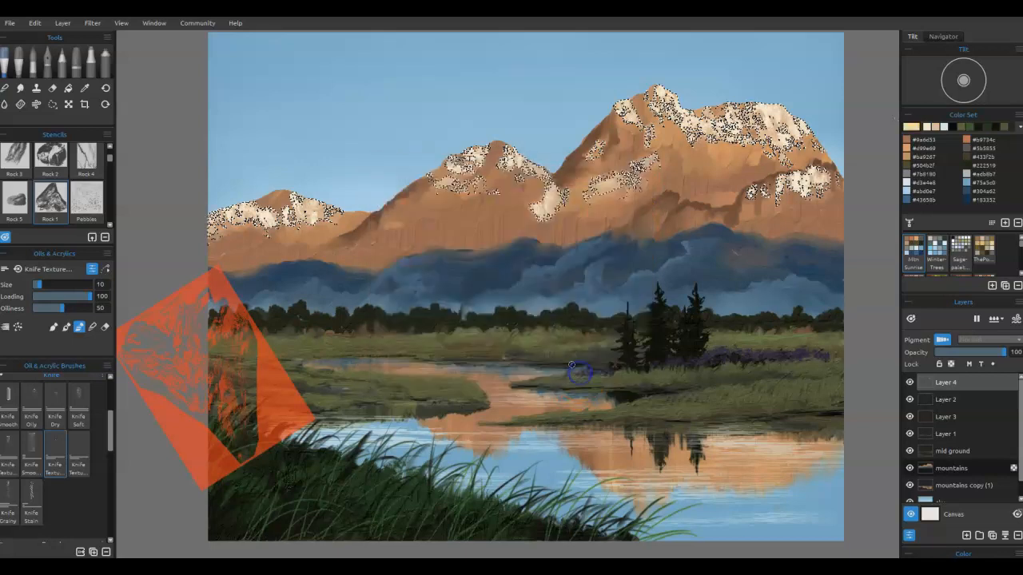
# Tint the selected mountain highlights warm yellow with the Spray airbrush at size 14 and hide the selection outline
pyautogui.click(106, 68)
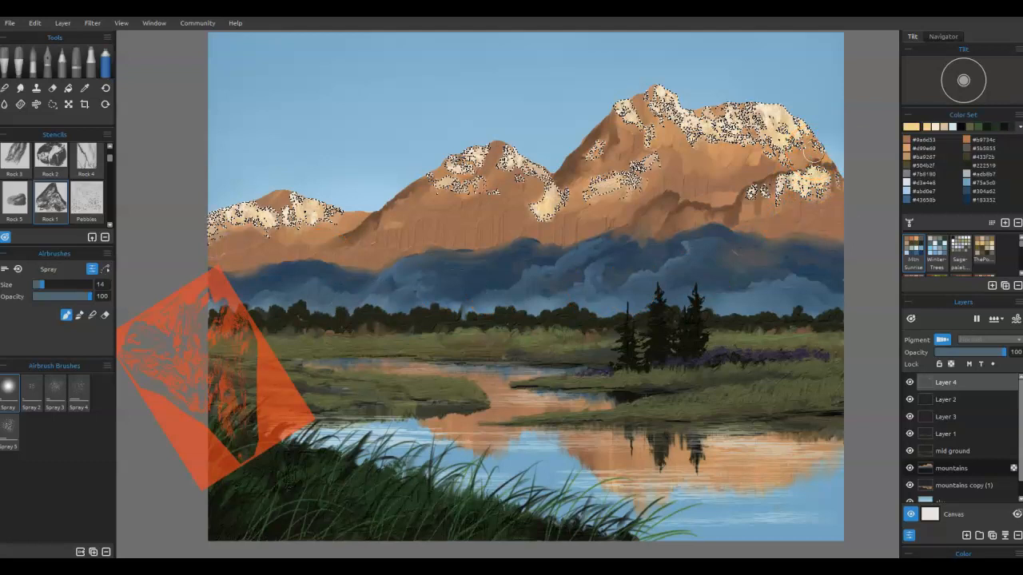
pyautogui.hotkey('ctrl', 'h')
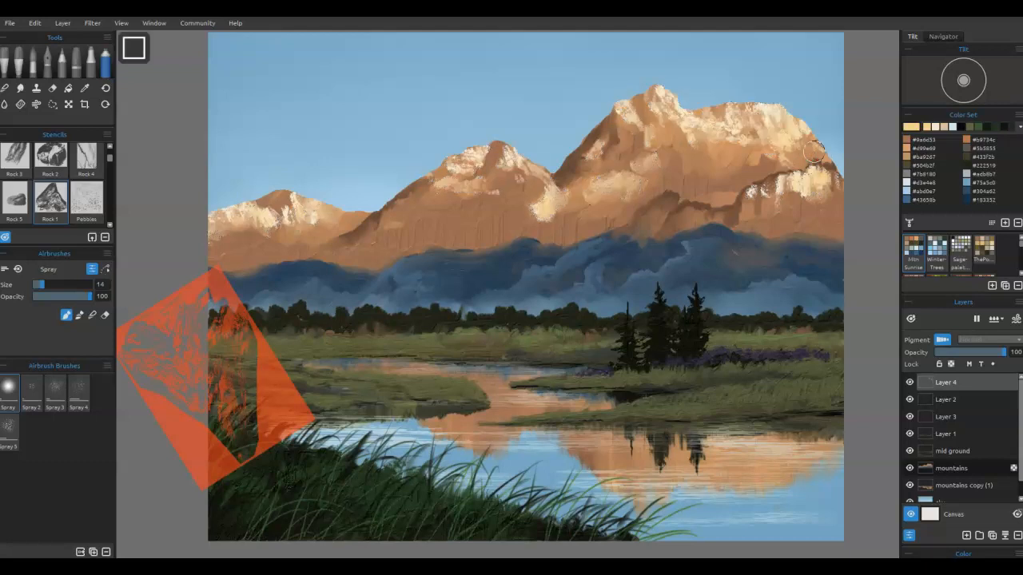